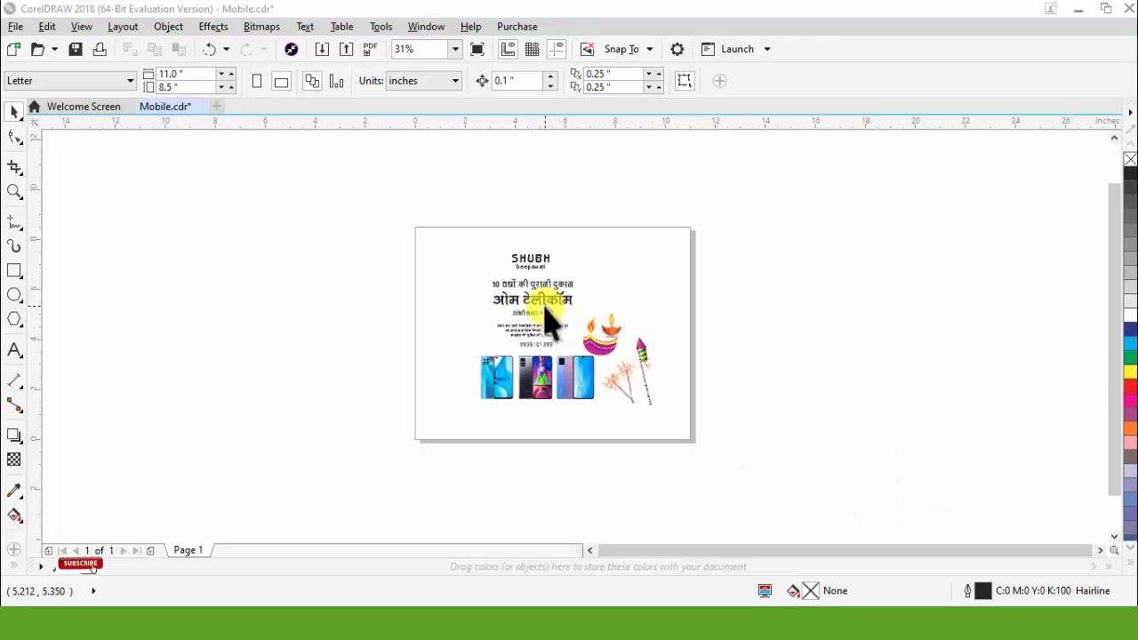
# Step: Move all the supplied text, phone photos and Diwali images together off the page to its right side
pyautogui.scroll(1, 553, 365)
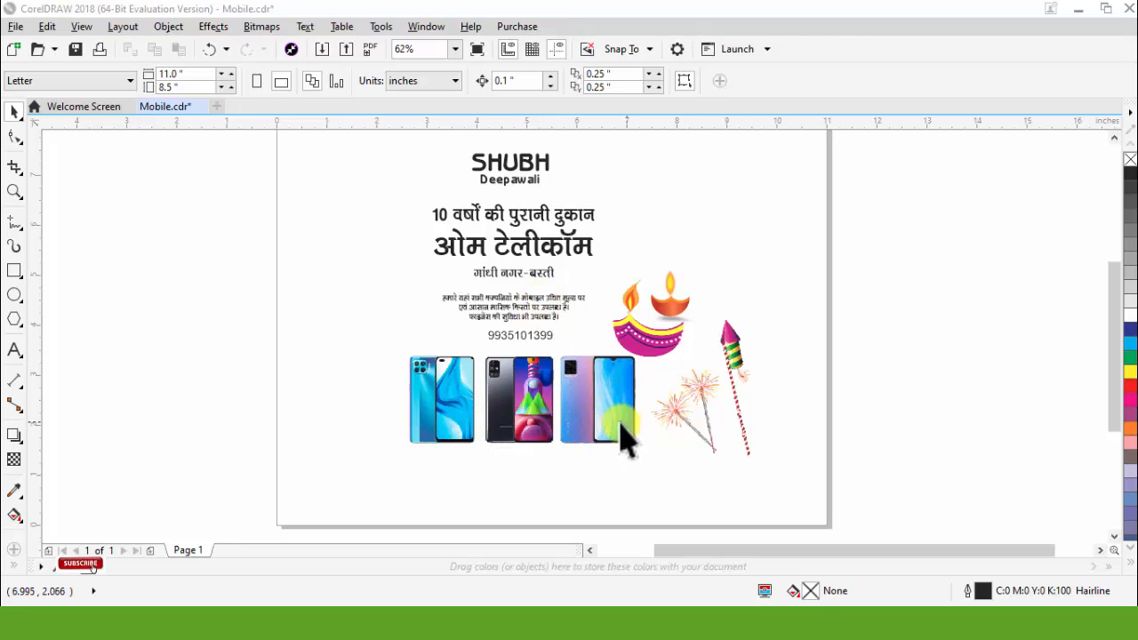
pyautogui.scroll(2, 671, 304)
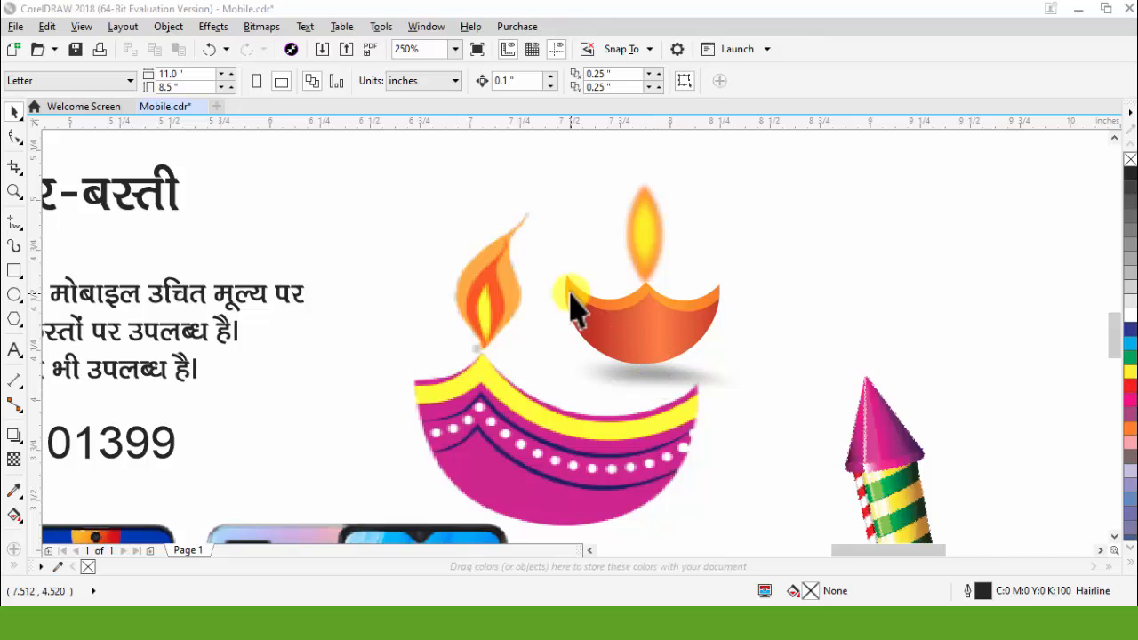
pyautogui.scroll(-1, 574, 305)
pyautogui.click(577, 405)
pyautogui.scroll(-1, 542, 309)
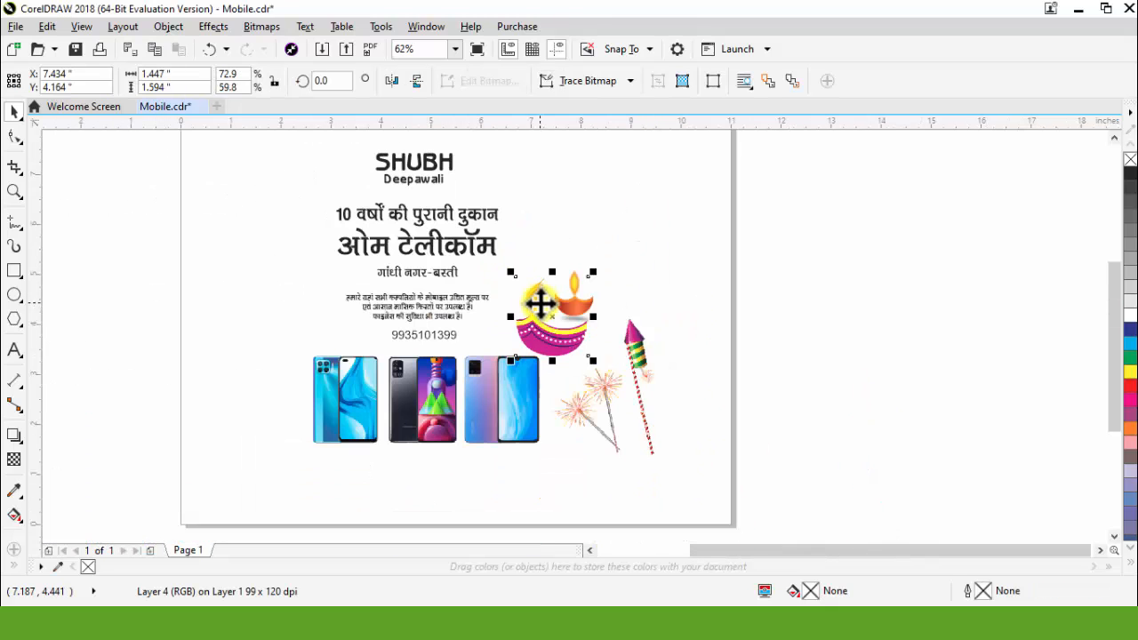
pyautogui.scroll(1, 646, 402)
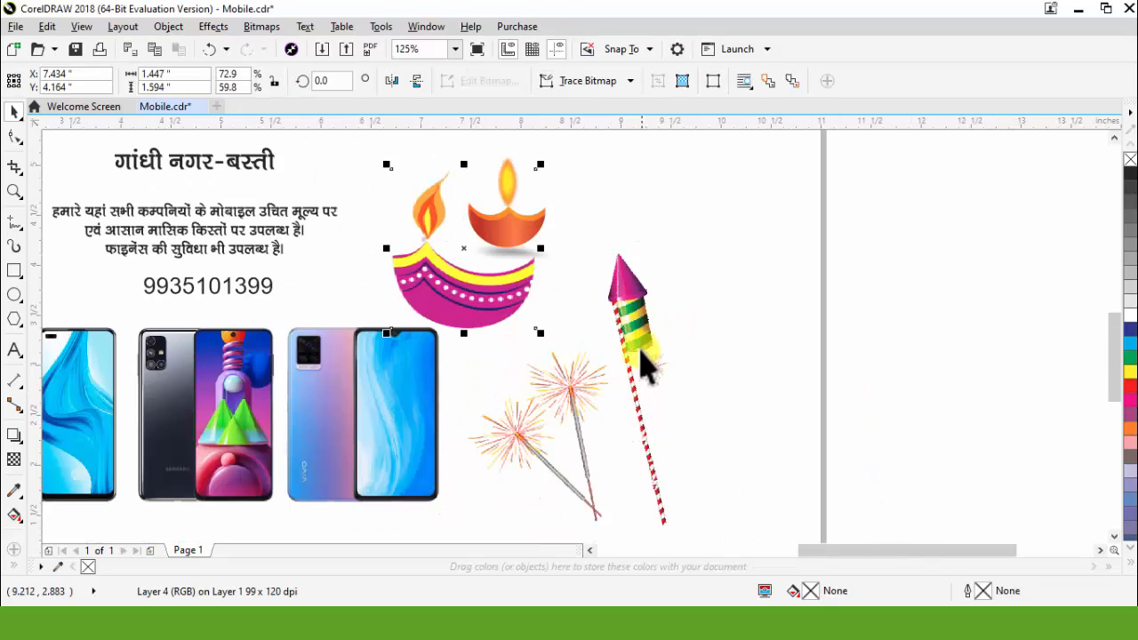
pyautogui.scroll(-2, 639, 347)
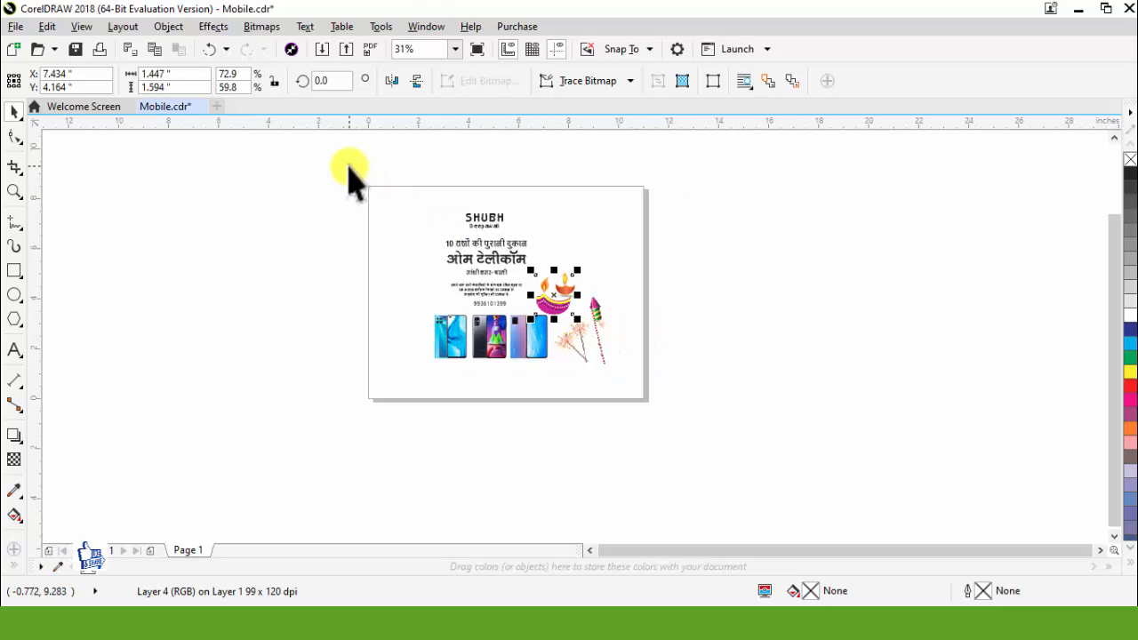
pyautogui.moveTo(351, 171); pyautogui.dragTo(735, 454)
pyautogui.moveTo(504, 343); pyautogui.dragTo(884, 389)
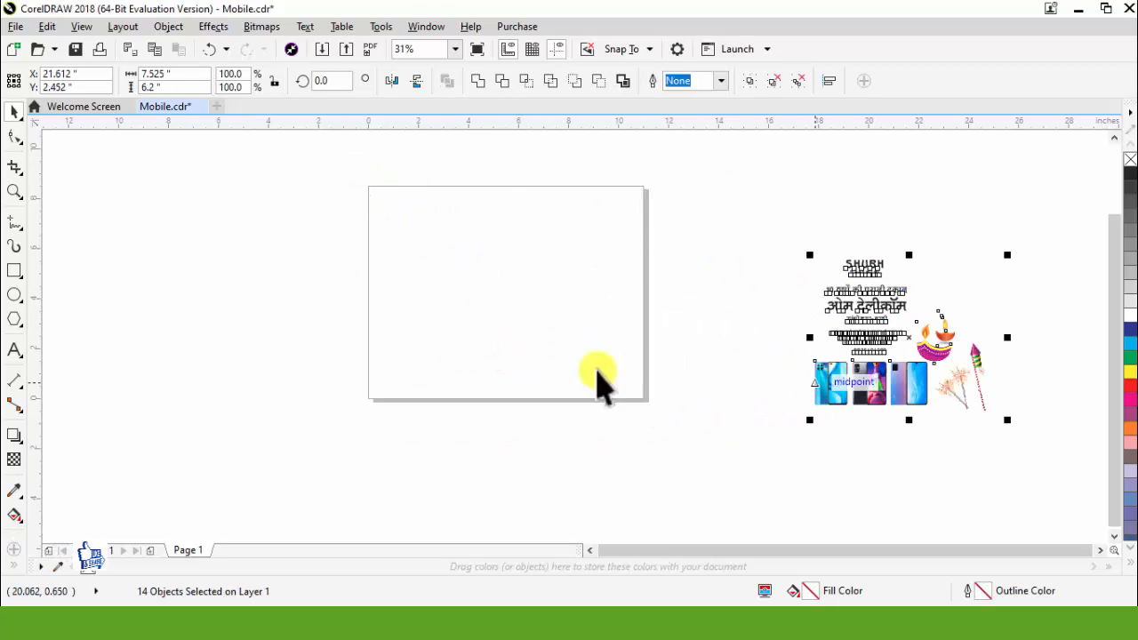
# Step: Create a page-sized rectangle and set its width to 5.5 inches, keeping it centred on the page
pyautogui.doubleClick(12, 271)
pyautogui.click(192, 76)
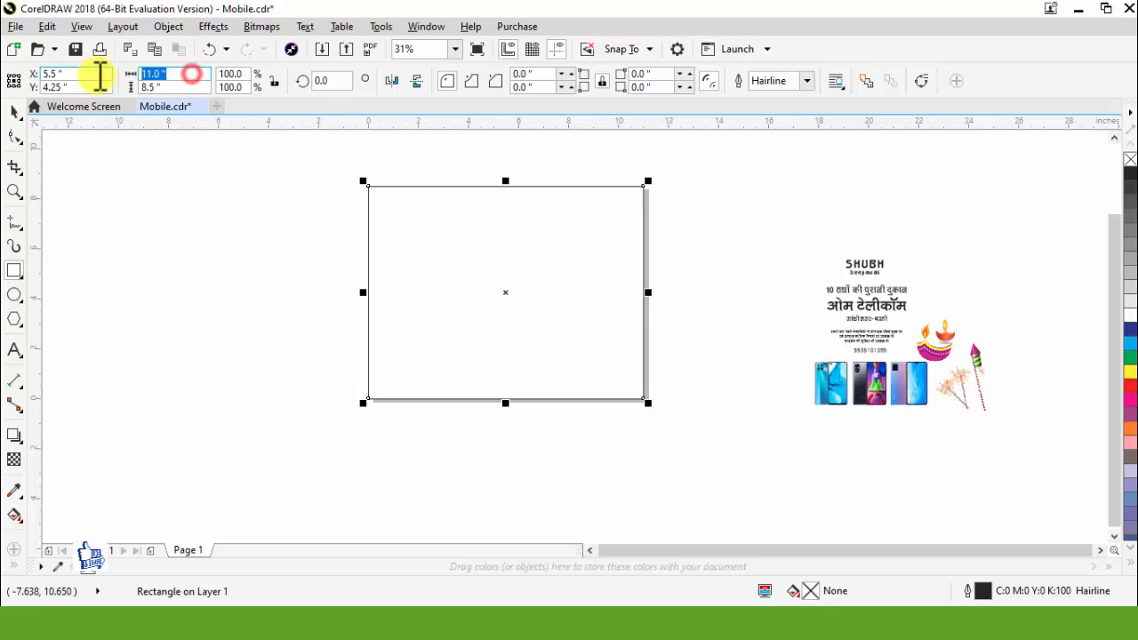
pyautogui.press('Return')
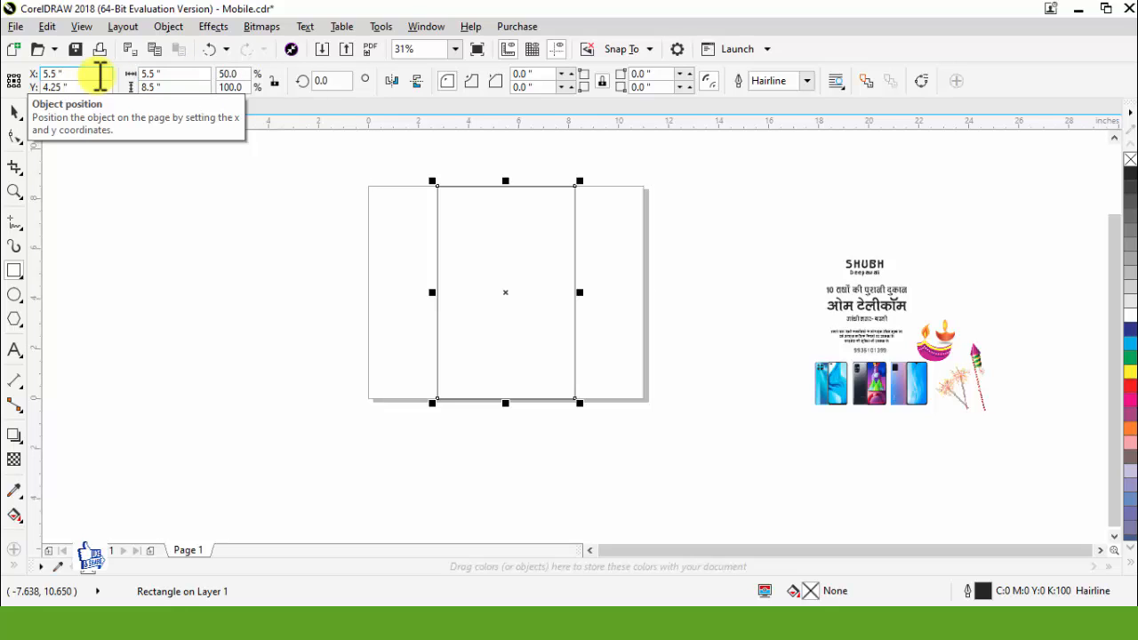
pyautogui.click(13, 110)
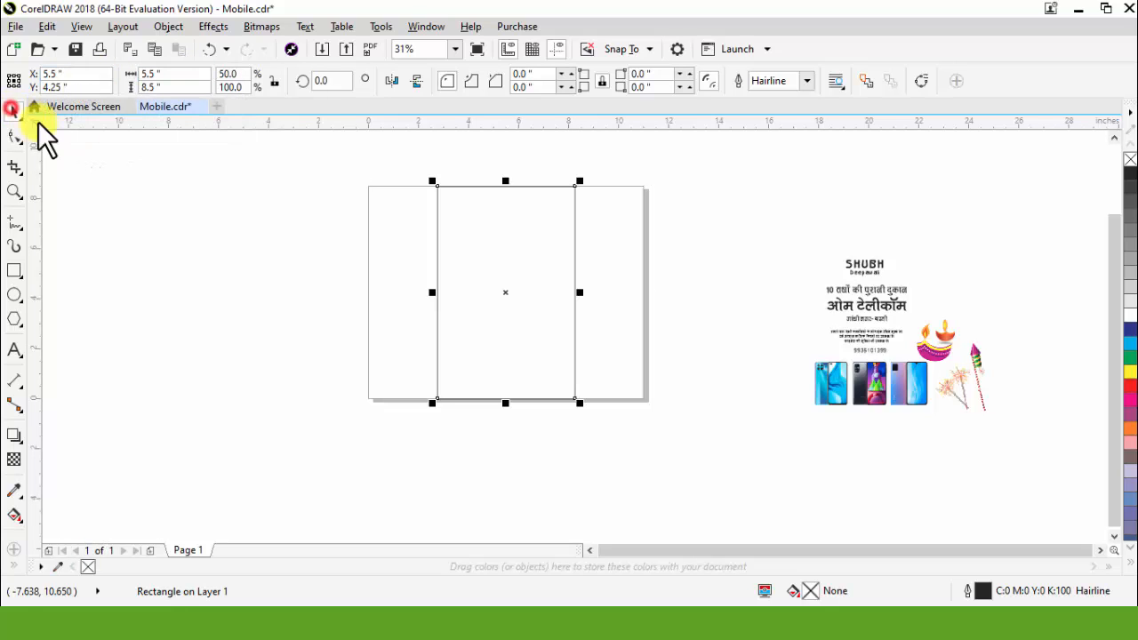
pyautogui.click(607, 253)
# Step: Draw an ellipse about 10.8 by 7.1 inches, centre it horizontally on the rectangle and shift it slightly up
pyautogui.scroll(2, 509, 176)
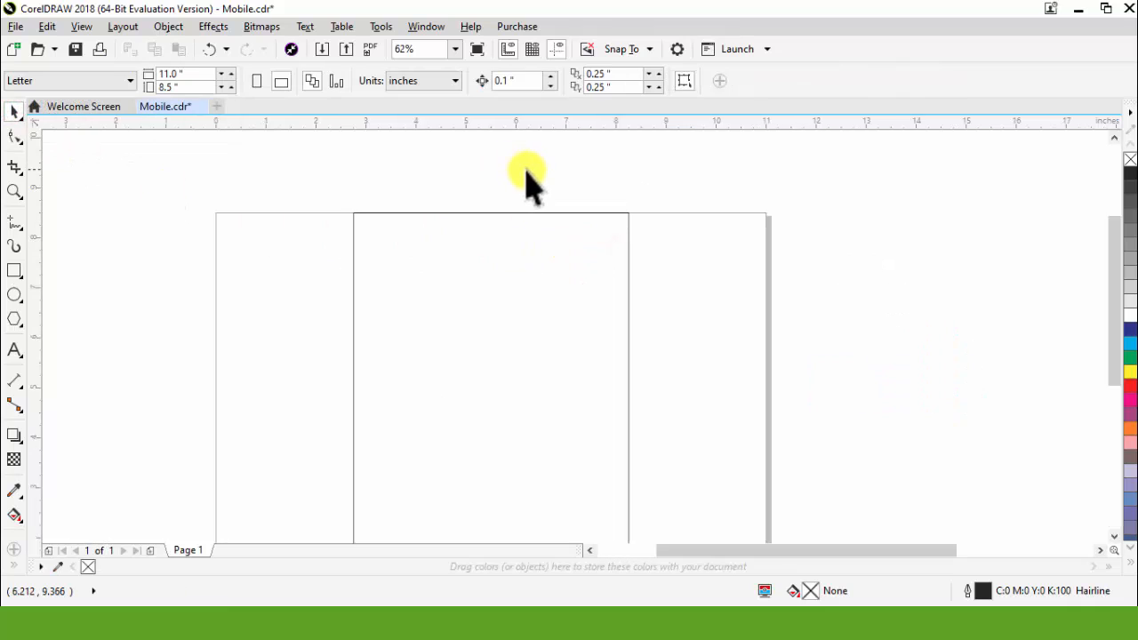
pyautogui.click(16, 296)
pyautogui.moveTo(235, 167); pyautogui.dragTo(775, 523)
pyautogui.scroll(-2, 589, 315)
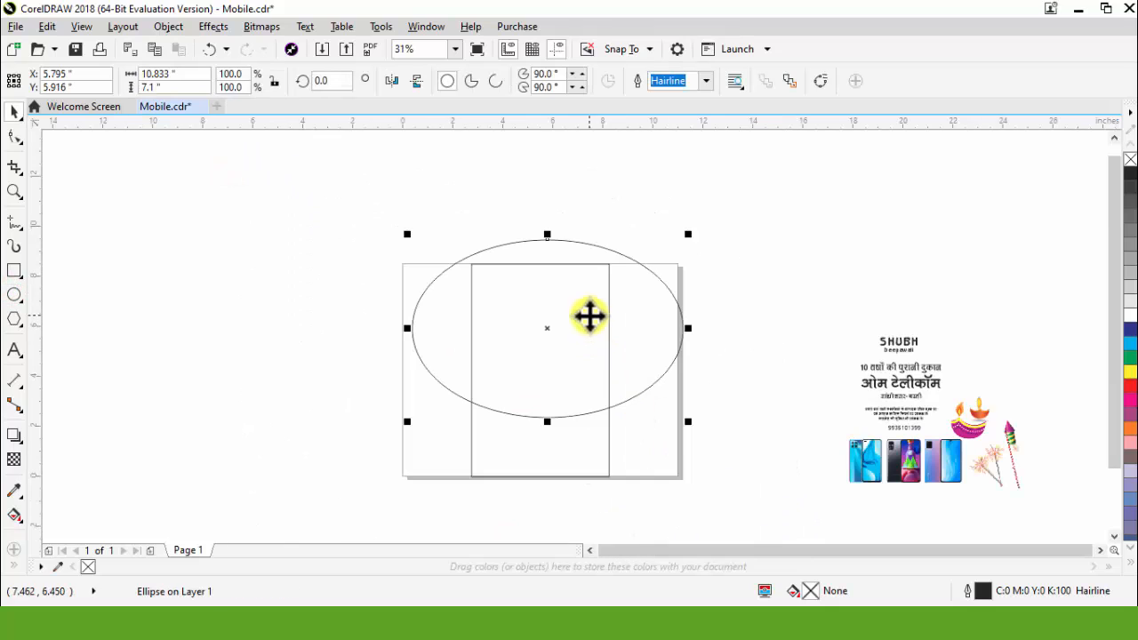
pyautogui.keyDown('shift'); pyautogui.click(584, 435); pyautogui.keyUp('shift')
pyautogui.press('c')
pyautogui.moveTo(622, 384); pyautogui.dragTo(623, 372)
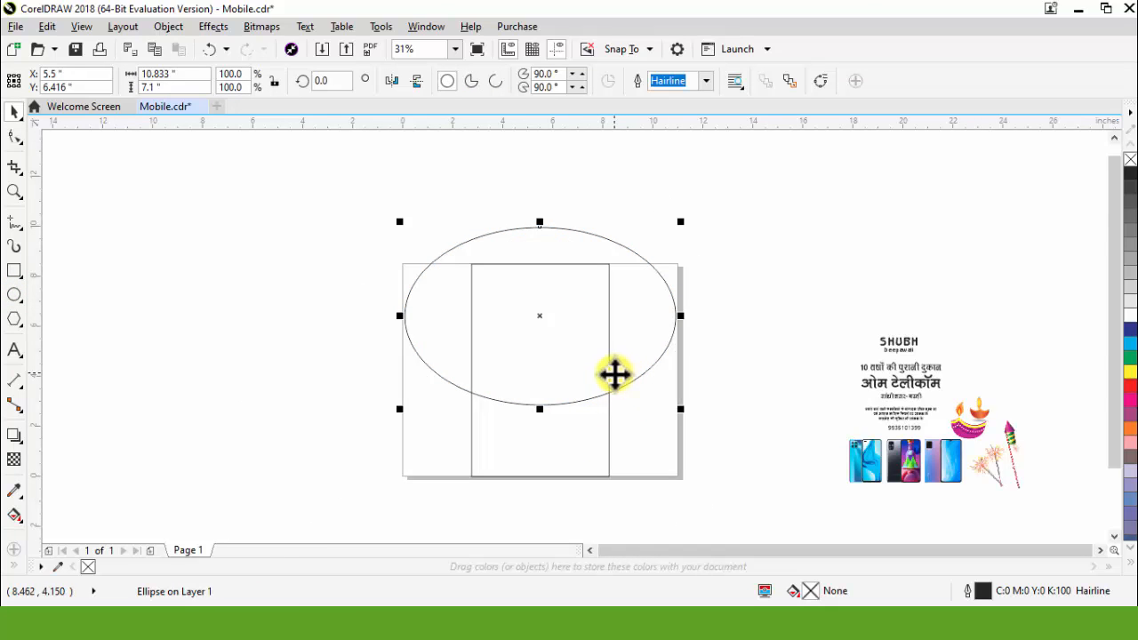
pyautogui.scroll(2, 615, 373)
pyautogui.moveTo(742, 442); pyautogui.dragTo(619, 443)
pyautogui.rightClick(619, 442)
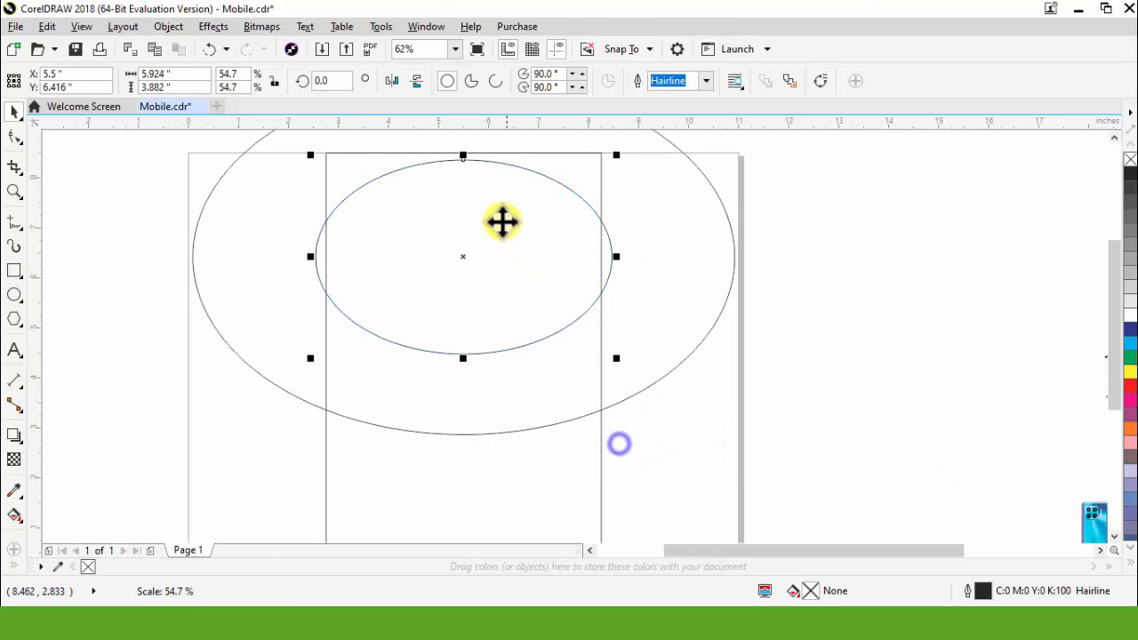
pyautogui.moveTo(463, 157); pyautogui.dragTo(474, 257)
pyautogui.scroll(2, 468, 232)
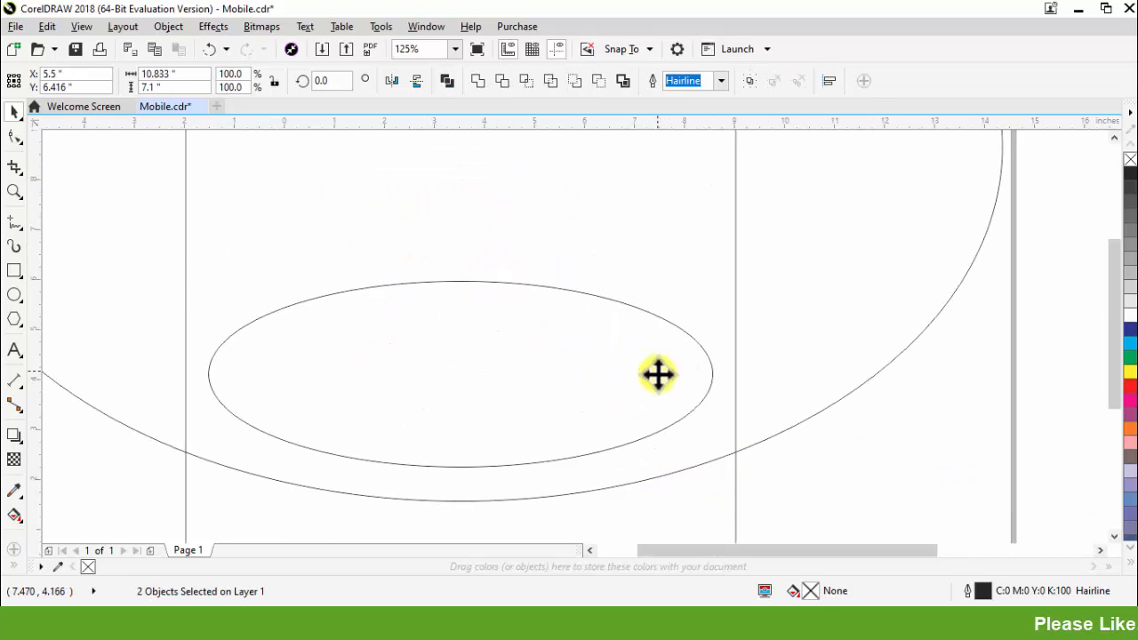
pyautogui.scroll(-4, 658, 374)
pyautogui.moveTo(711, 421); pyautogui.dragTo(502, 303)
pyautogui.scroll(2, 620, 371)
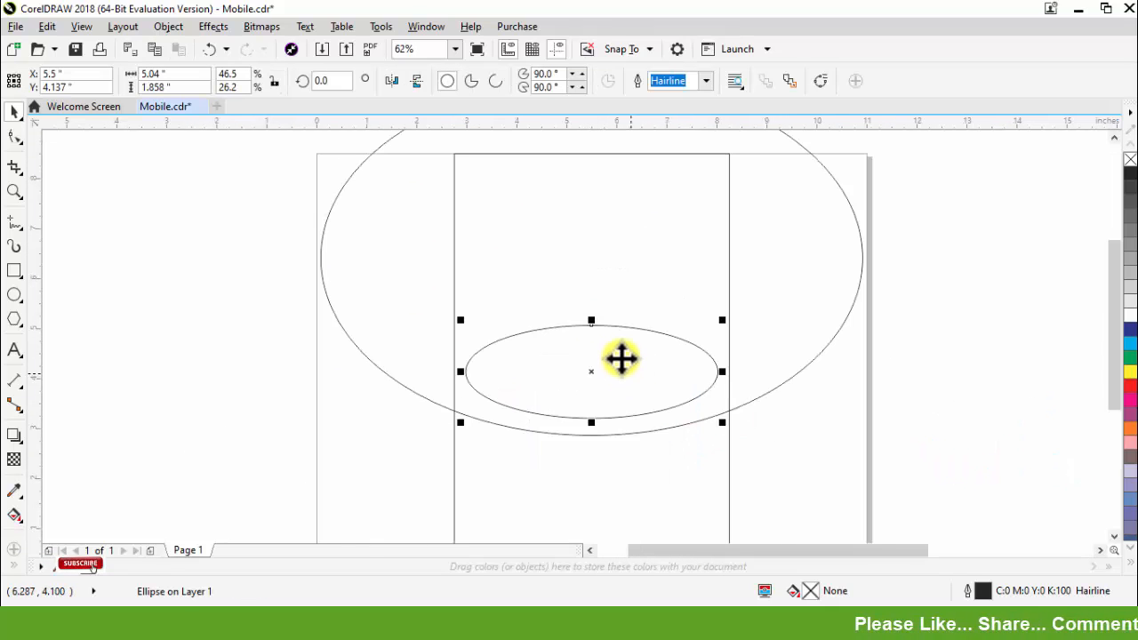
pyautogui.press('Delete')
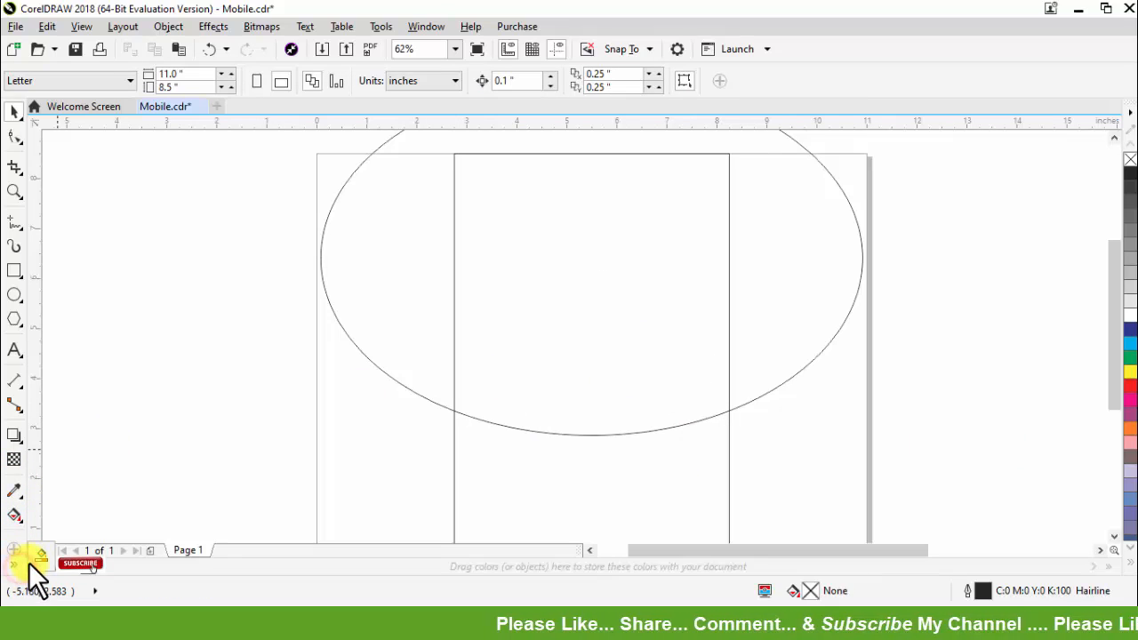
# Step: Smart-fill the area where the rectangle and ellipse overlap, and shift the ellipse slightly below the filled curve
pyautogui.click(41, 555)
pyautogui.click(524, 378)
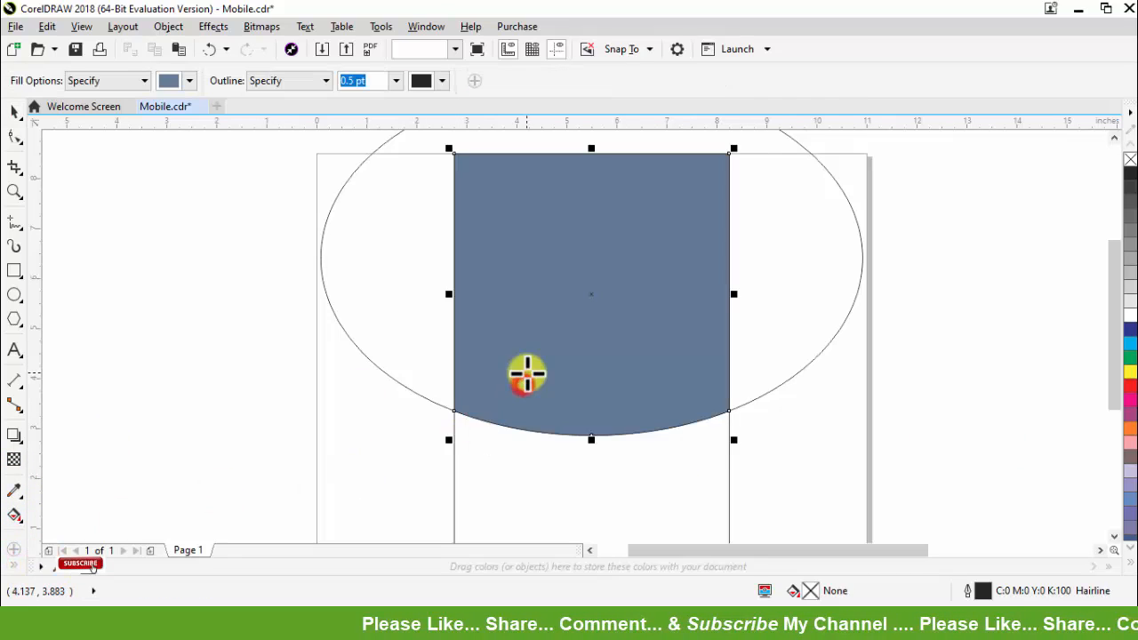
pyautogui.click(789, 402)
pyautogui.moveTo(759, 392); pyautogui.dragTo(759, 392)
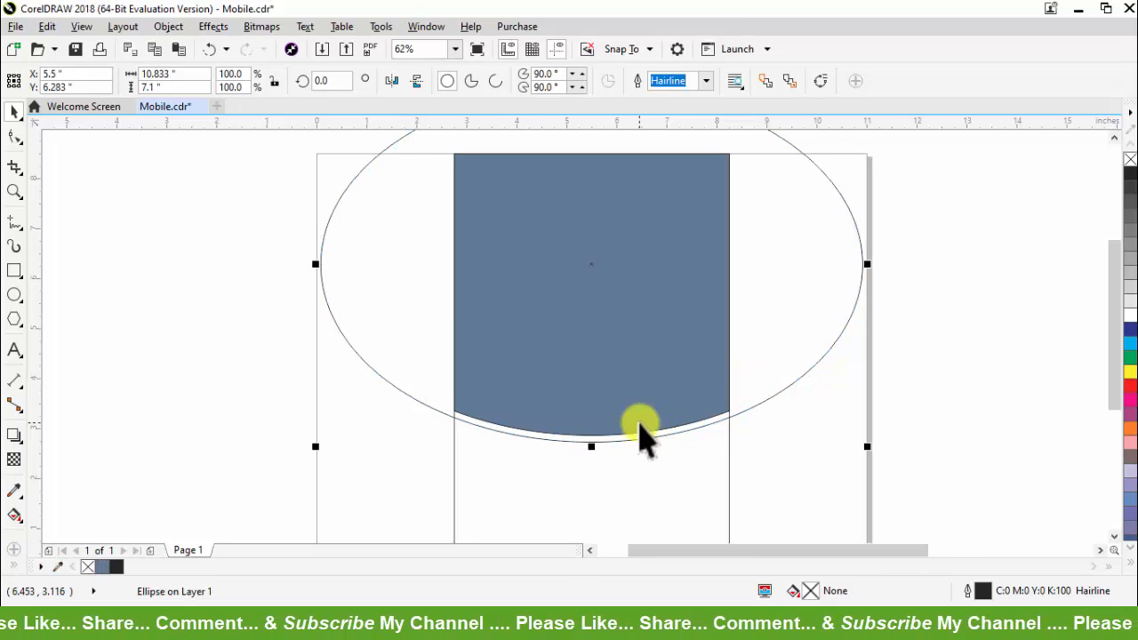
# Step: Give the ellipse a 2.0 pt outline with a finely dashed line style
pyautogui.scroll(1, 638, 432)
pyautogui.scroll(-1, 625, 444)
pyautogui.scroll(1, 630, 440)
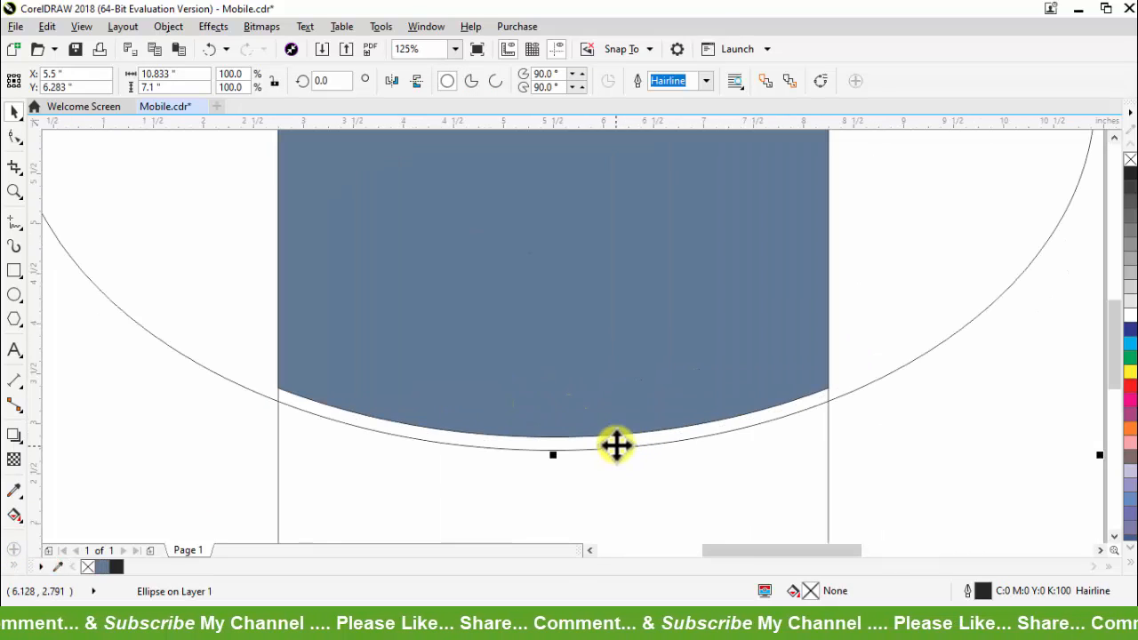
pyautogui.click(706, 80)
pyautogui.click(670, 169)
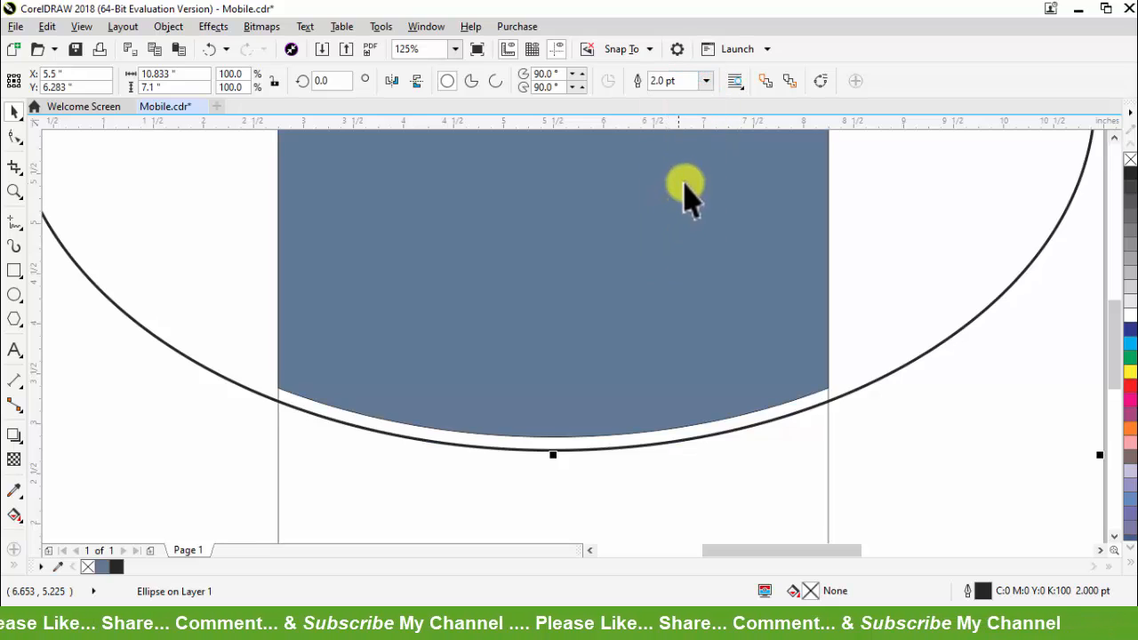
pyautogui.press('F12')
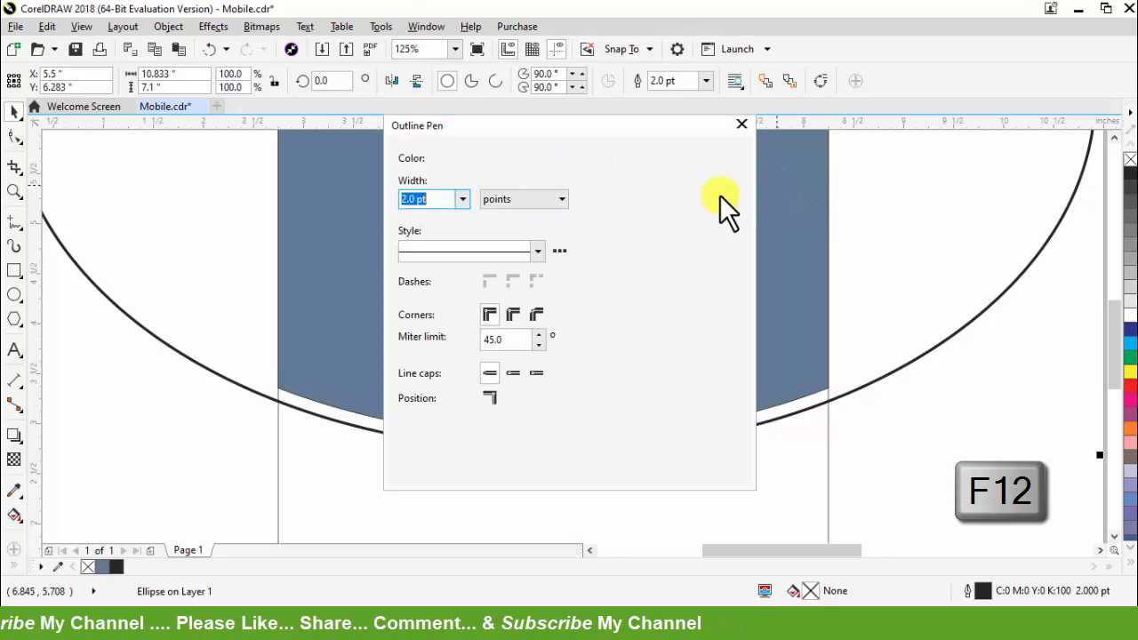
pyautogui.click(514, 254)
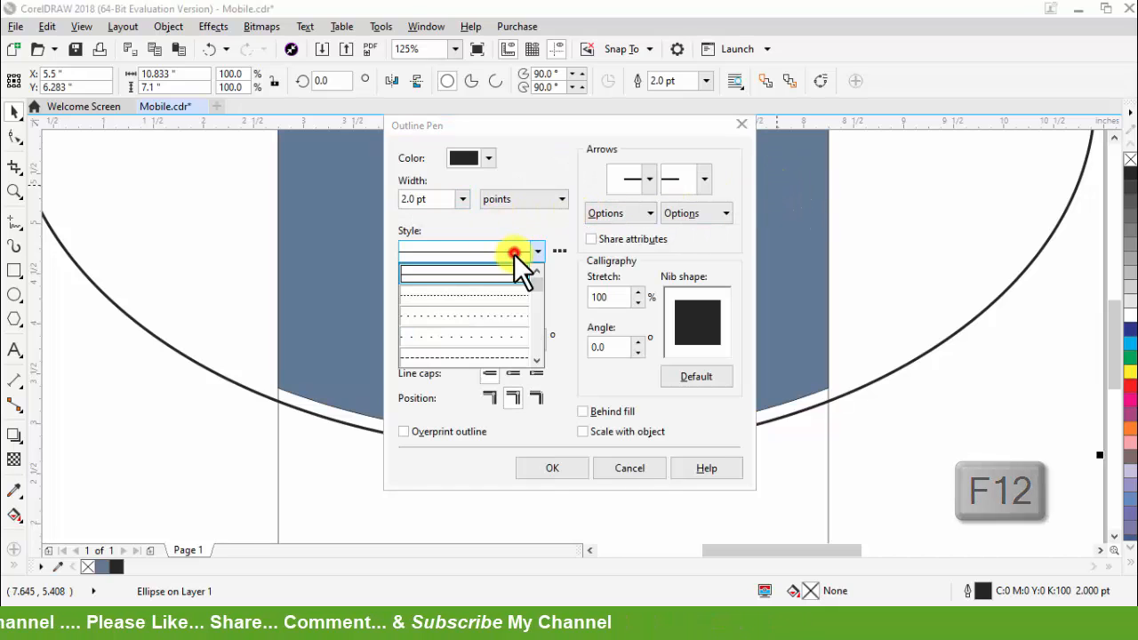
pyautogui.click(494, 356)
pyautogui.click(543, 466)
pyautogui.click(663, 396)
pyautogui.scroll(-1, 662, 396)
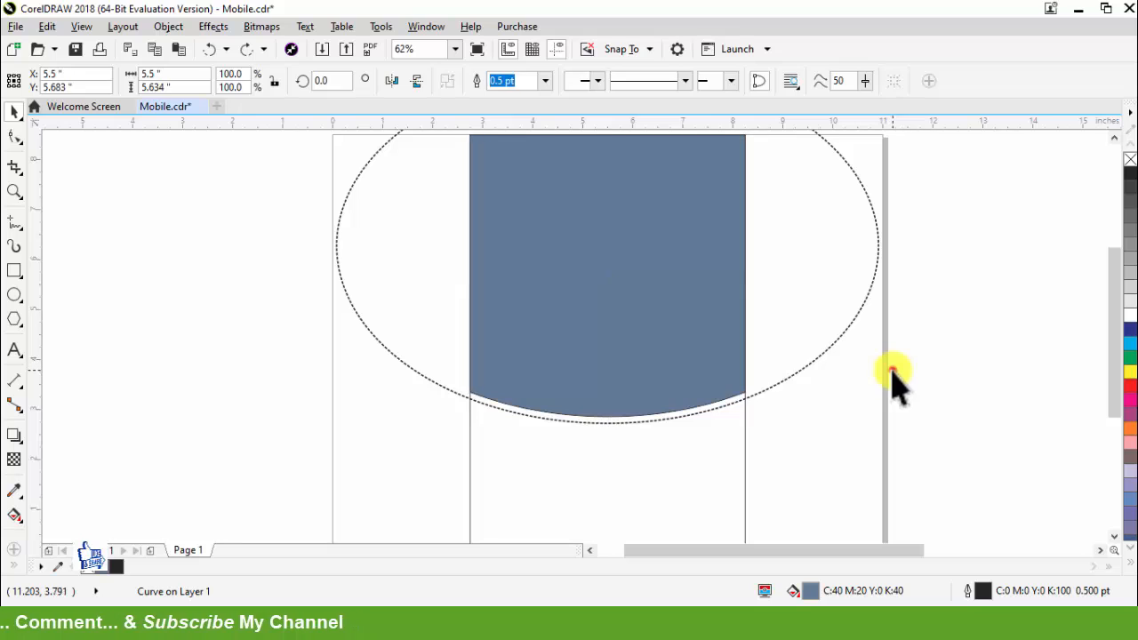
pyautogui.click(892, 371)
pyautogui.moveTo(631, 316); pyautogui.dragTo(740, 312)
pyautogui.hotkey('ctrl', 'z')
# Step: Fill the curved shape with a red elliptical fountain fill, colour its centre yellow and extend the gradient past the shape's side edge
pyautogui.click(1129, 384)
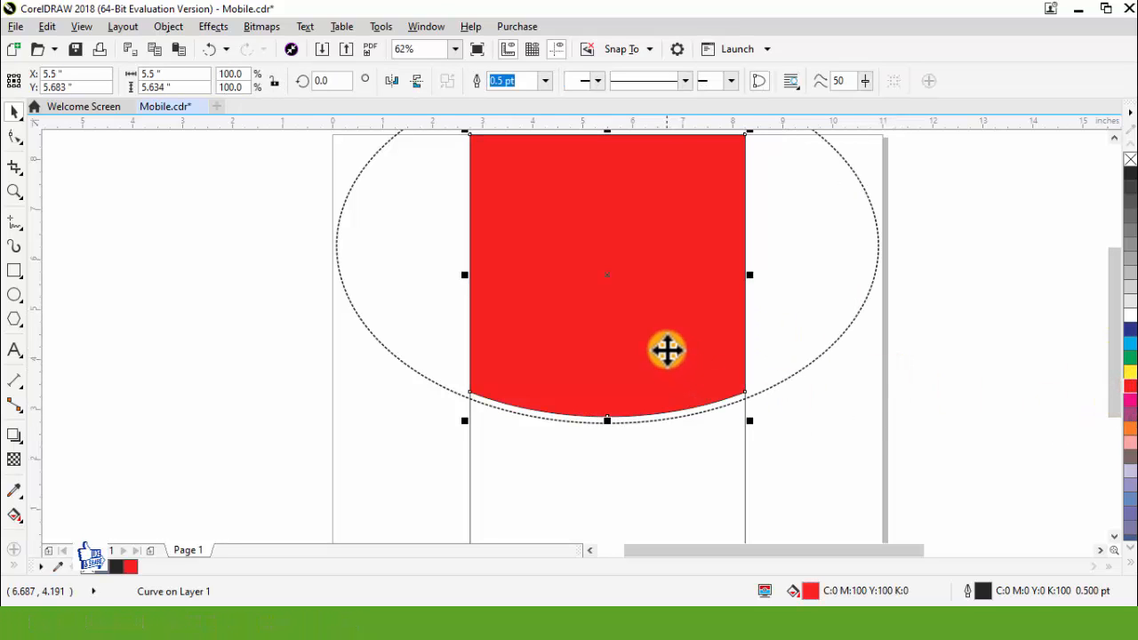
pyautogui.press('g')
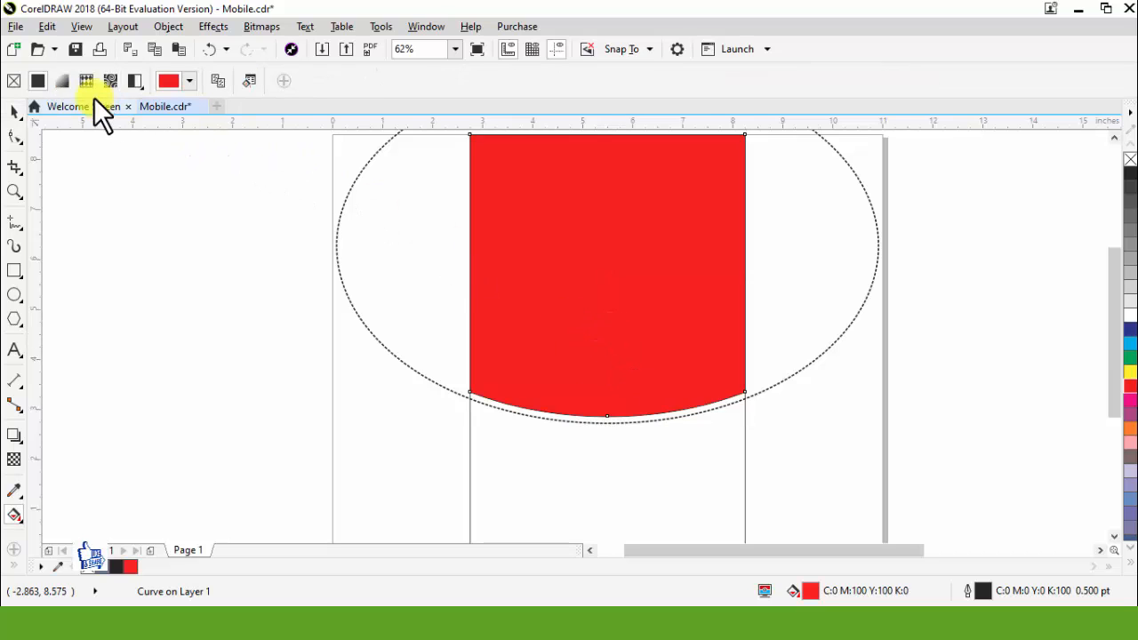
pyautogui.click(65, 81)
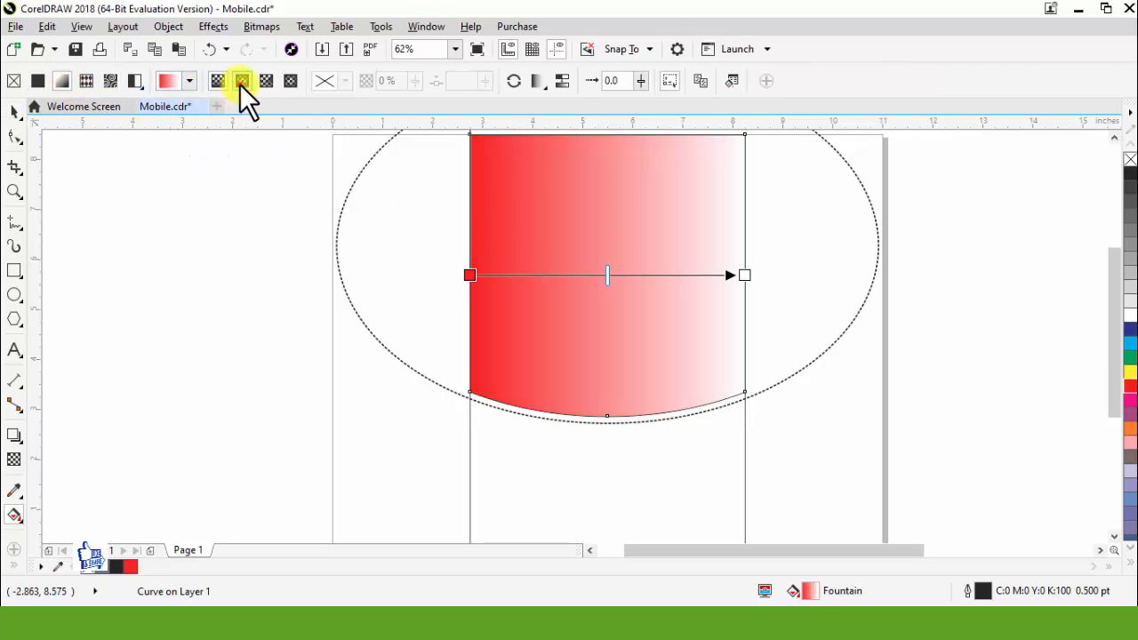
pyautogui.click(242, 81)
pyautogui.click(609, 275)
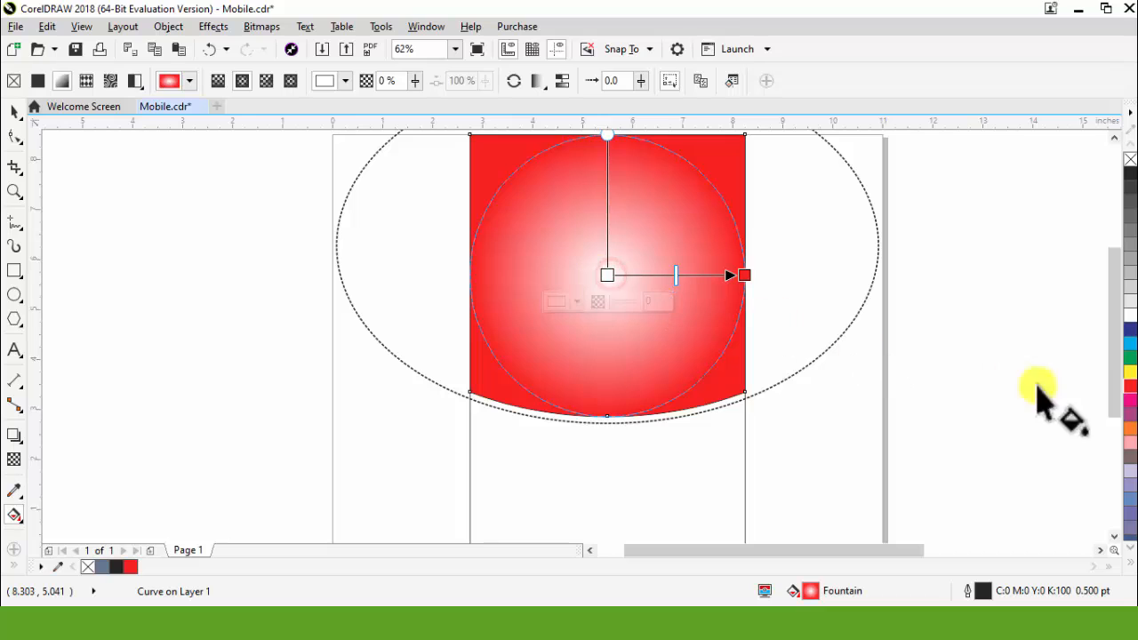
pyautogui.click(1130, 372)
pyautogui.moveTo(745, 275); pyautogui.dragTo(782, 274)
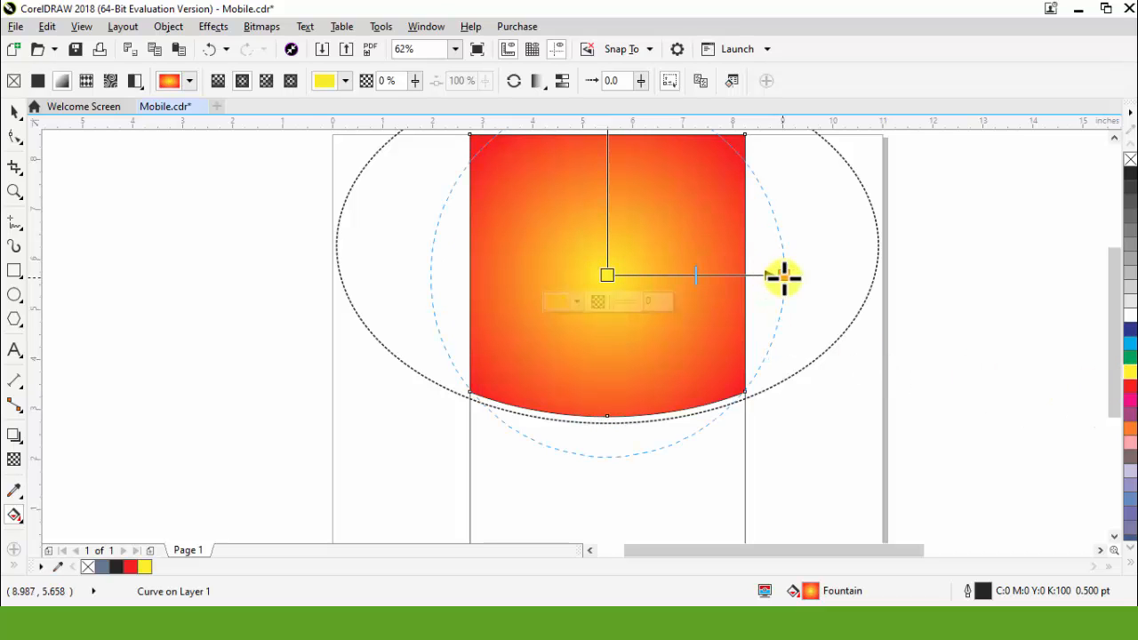
# Step: Darken the fountain fill's outer red colour by setting its K value to 25
pyautogui.click(784, 277)
pyautogui.click(745, 302)
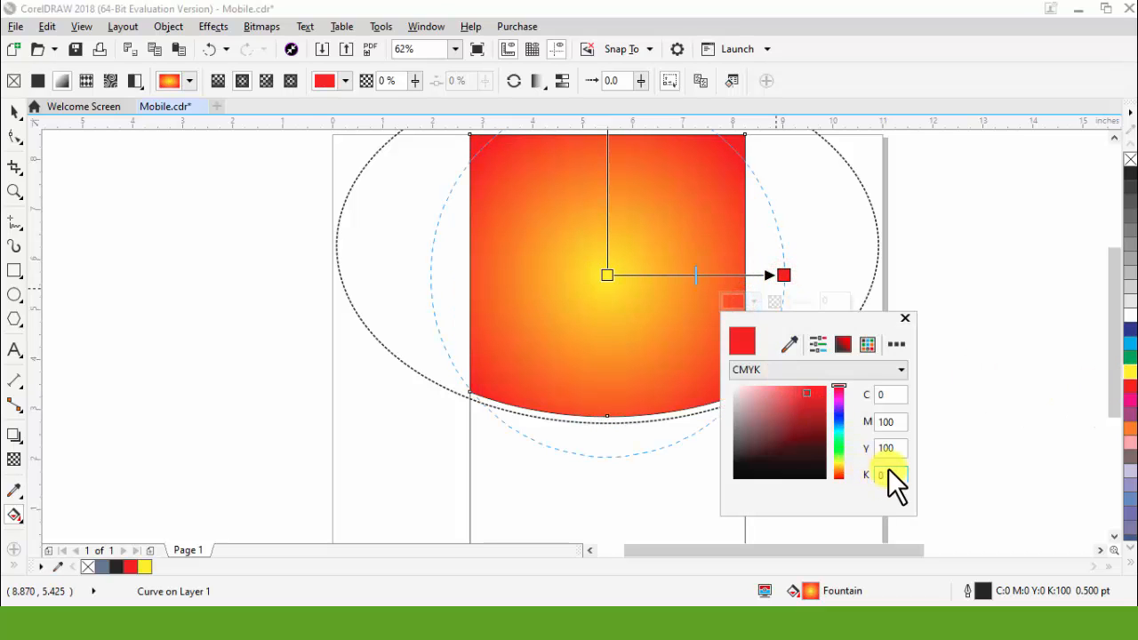
pyautogui.write('25')
pyautogui.press('Return')
# Step: Add a red colour node about two-thirds of the way from the gradient's centre to its outer end
pyautogui.doubleClick(724, 275)
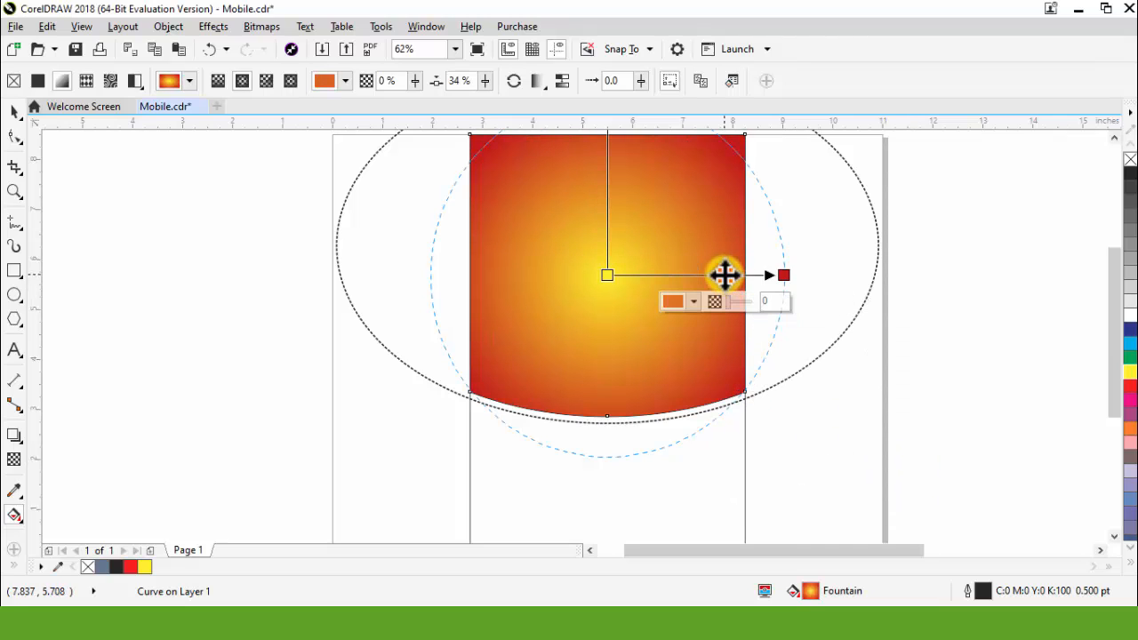
pyautogui.doubleClick(723, 275)
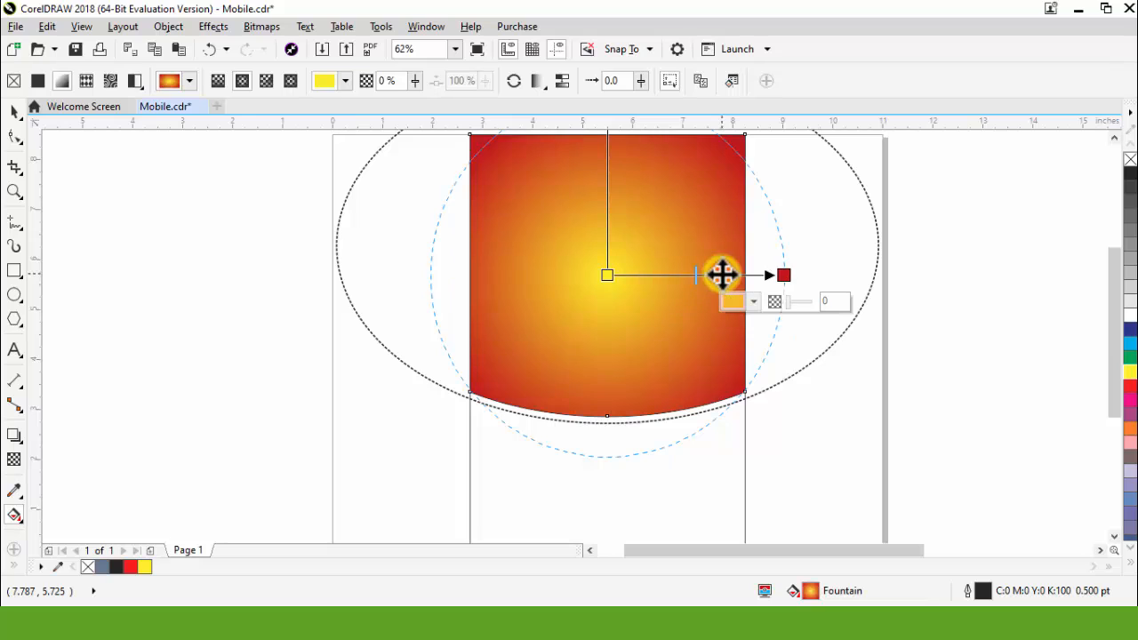
pyautogui.doubleClick(724, 275)
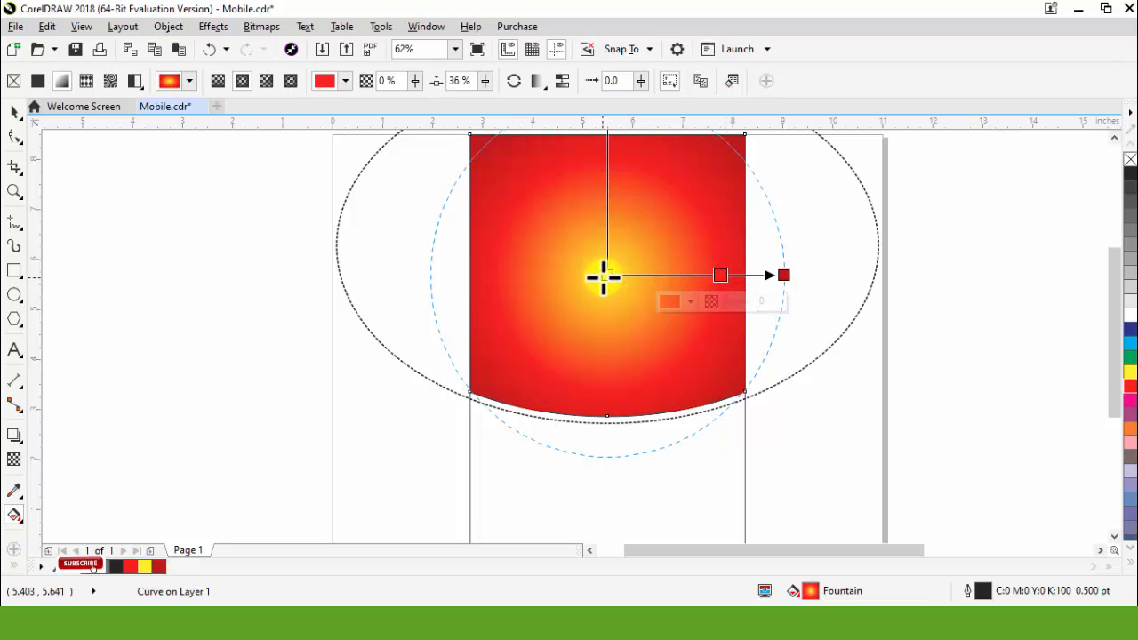
# Step: Warm the gradient's yellow centre colour by setting its M value to 20, and deselect the shape
pyautogui.click(605, 274)
pyautogui.click(576, 302)
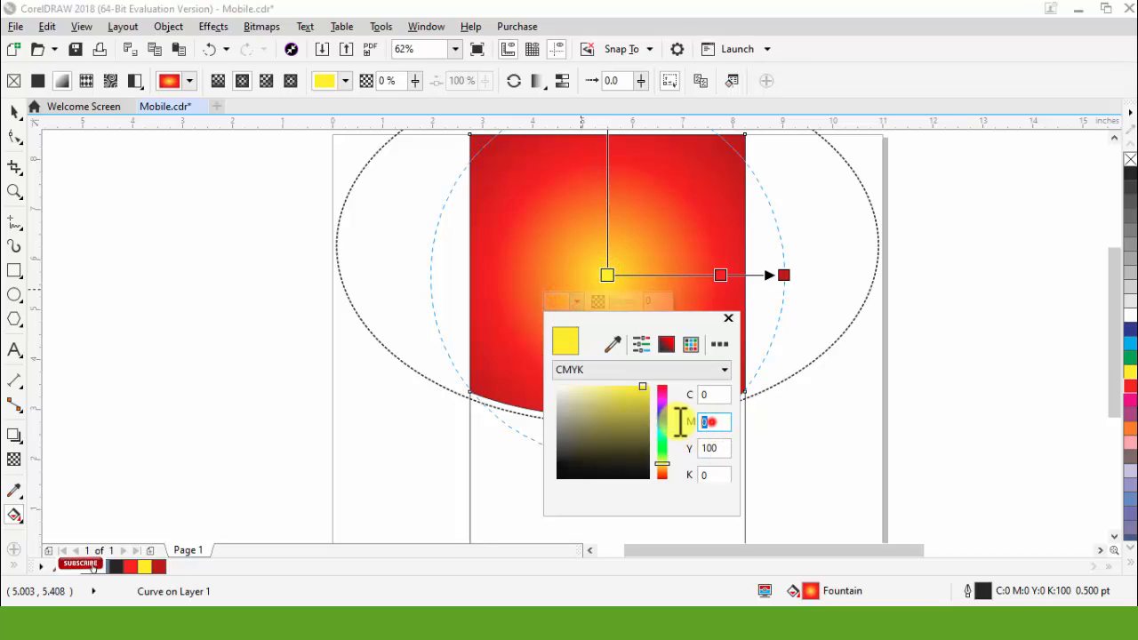
pyautogui.write('20')
pyautogui.press('Return')
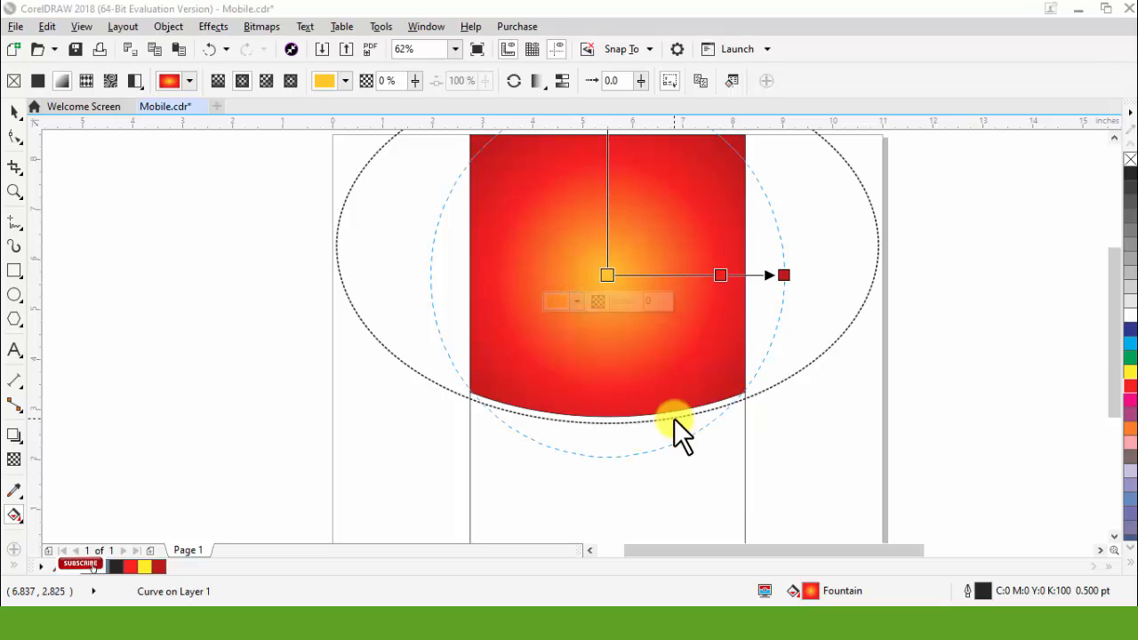
pyautogui.click(14, 110)
pyautogui.click(280, 281)
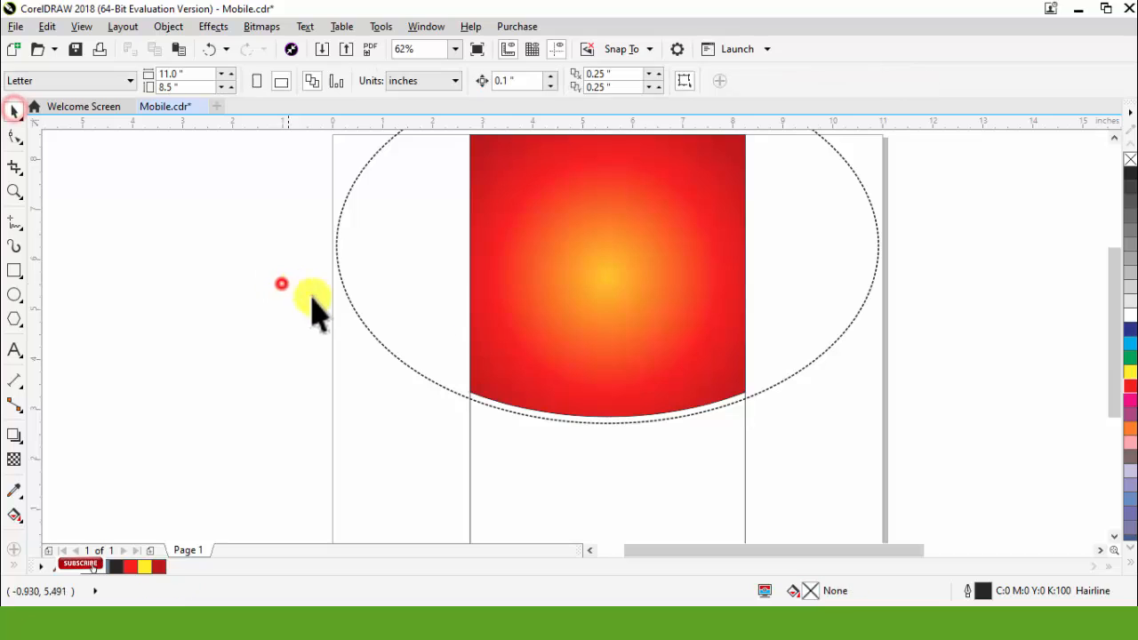
# Step: Paste the copied small ellipse onto the gradient shape, and convert the large dashed ellipse to curves
pyautogui.hotkey('ctrl', 'v')
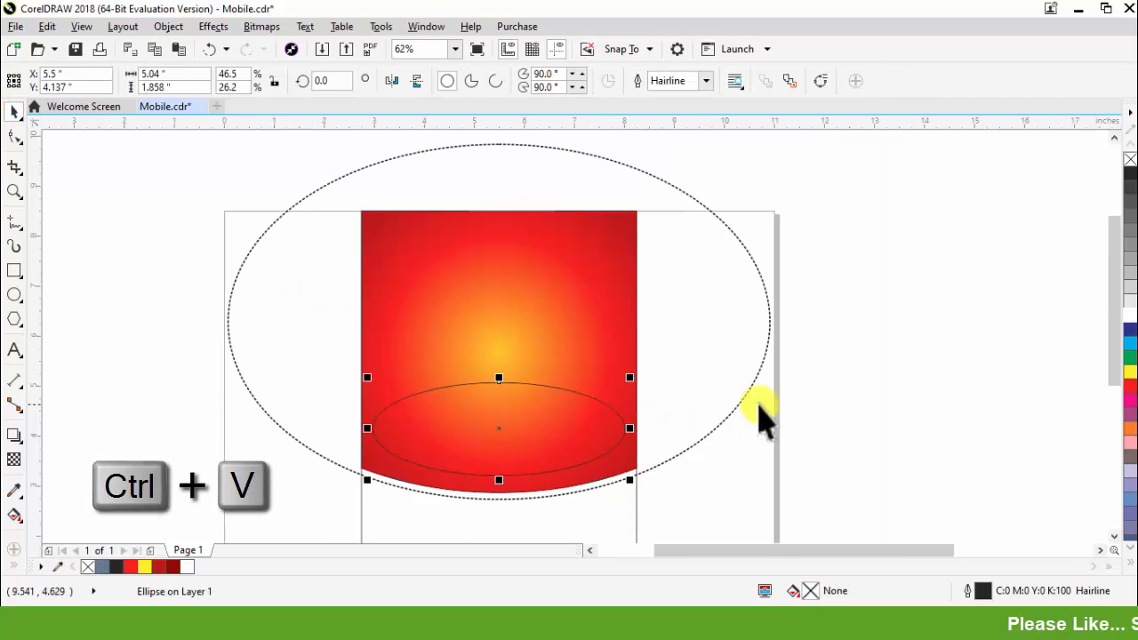
pyautogui.click(765, 411)
pyautogui.click(732, 317)
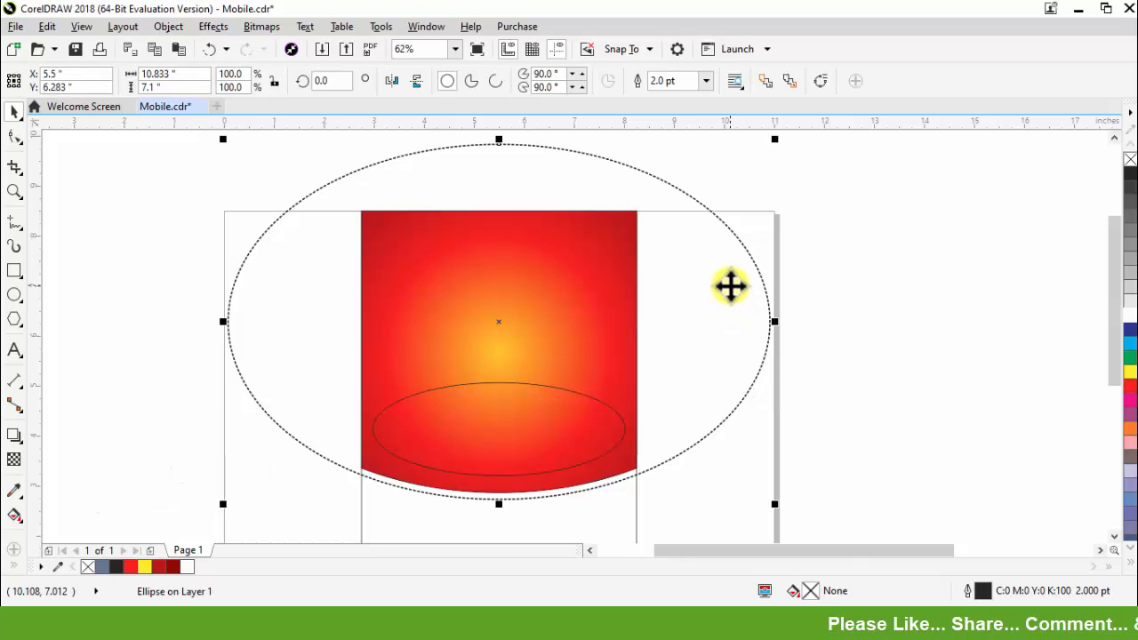
pyautogui.click(820, 81)
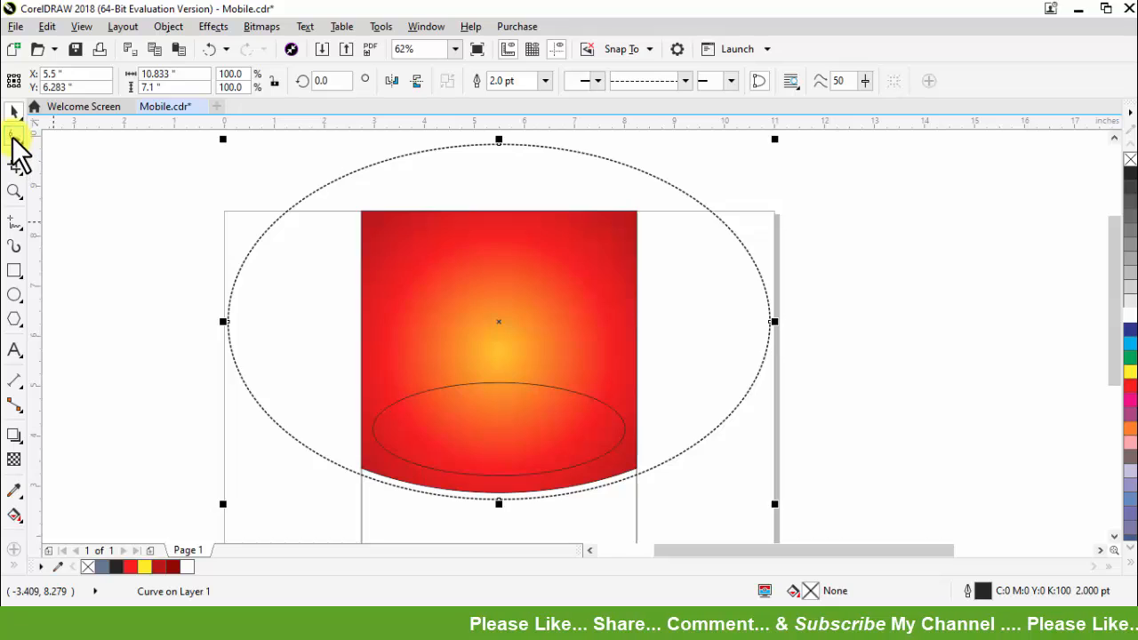
# Step: Break the dashed ellipse apart at its four nodes and delete the upper half
pyautogui.click(13, 136)
pyautogui.scroll(-1, 465, 239)
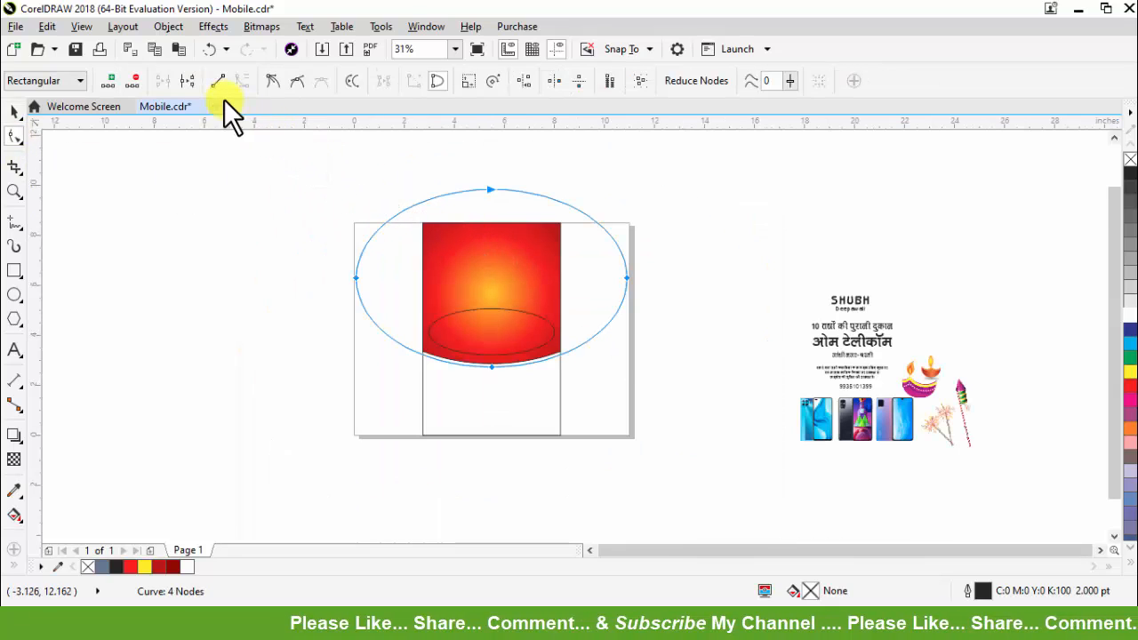
pyautogui.click(188, 81)
pyautogui.click(416, 152)
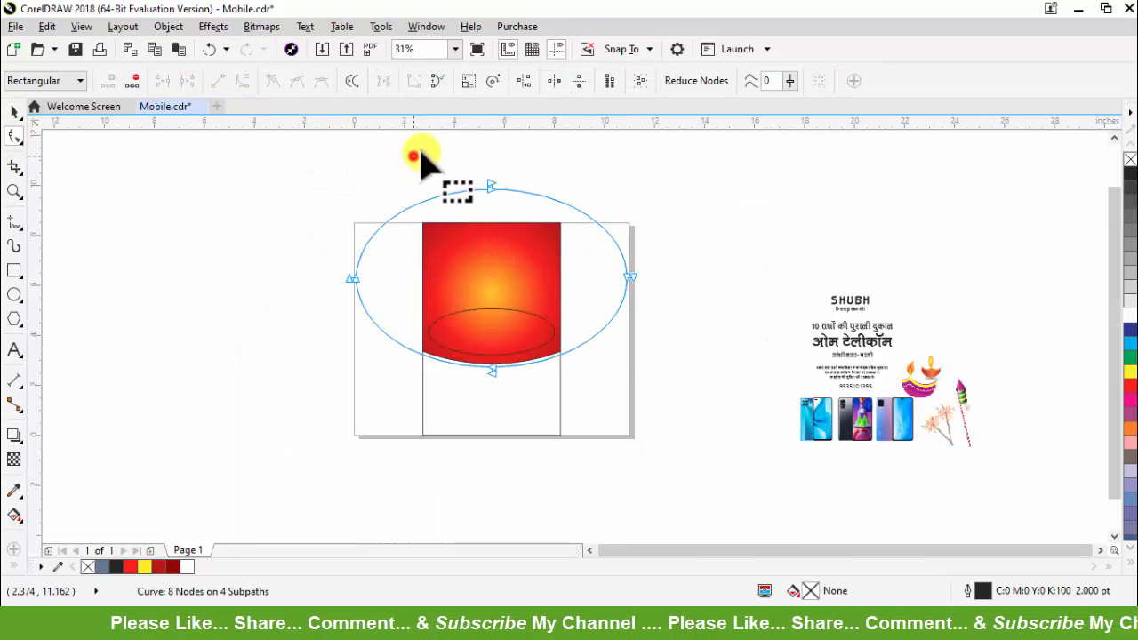
pyautogui.press('Delete')
# Step: Trim the dashed arc to roughly the red shape's width by adding nodes at its side edges, breaking there and removing the ends
pyautogui.click(598, 234)
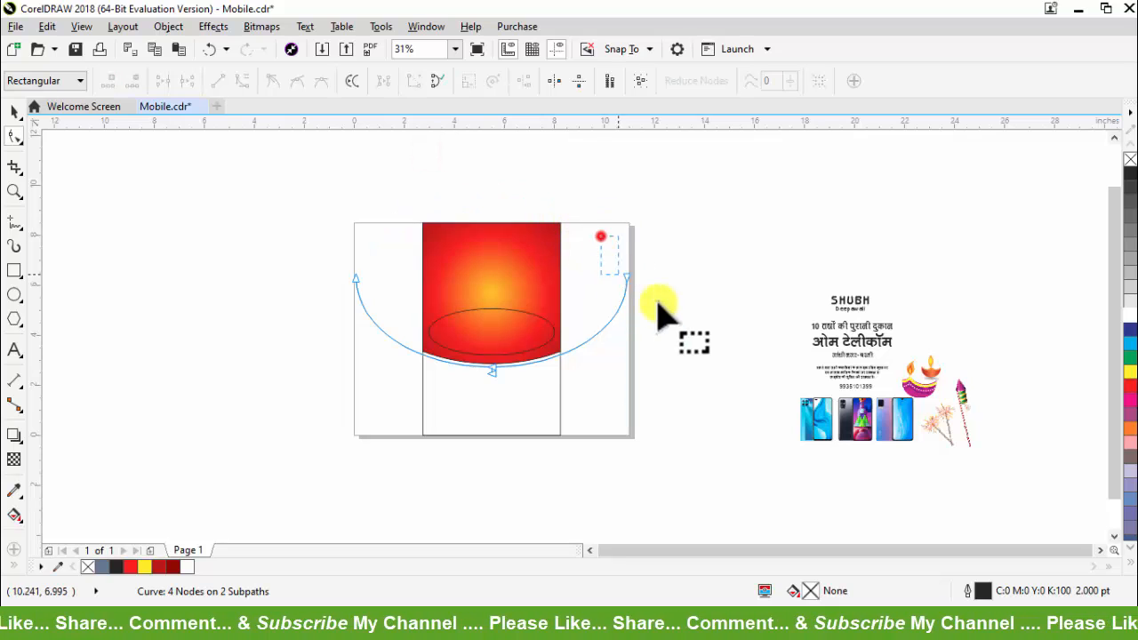
pyautogui.scroll(1, 490, 356)
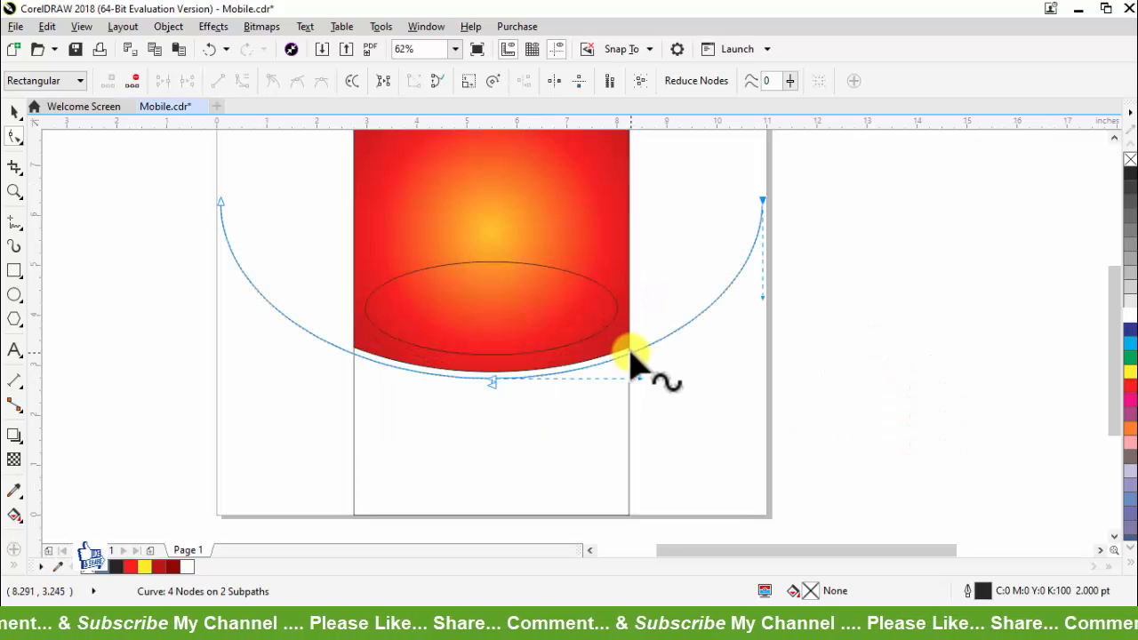
pyautogui.doubleClick(632, 354)
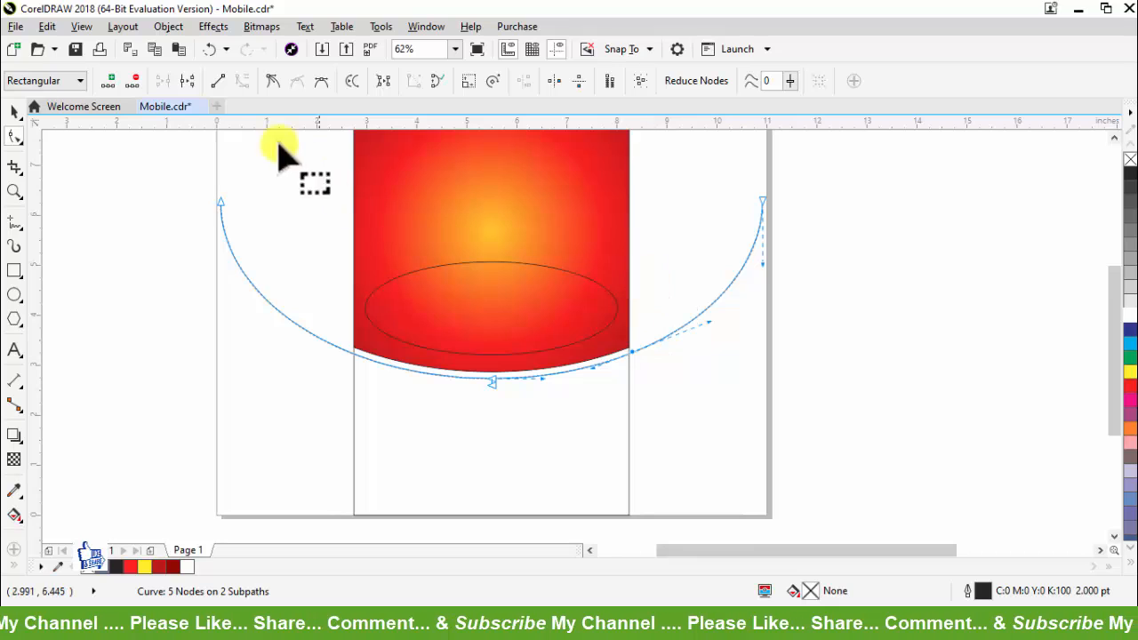
pyautogui.click(193, 82)
pyautogui.moveTo(763, 202); pyautogui.dragTo(717, 229)
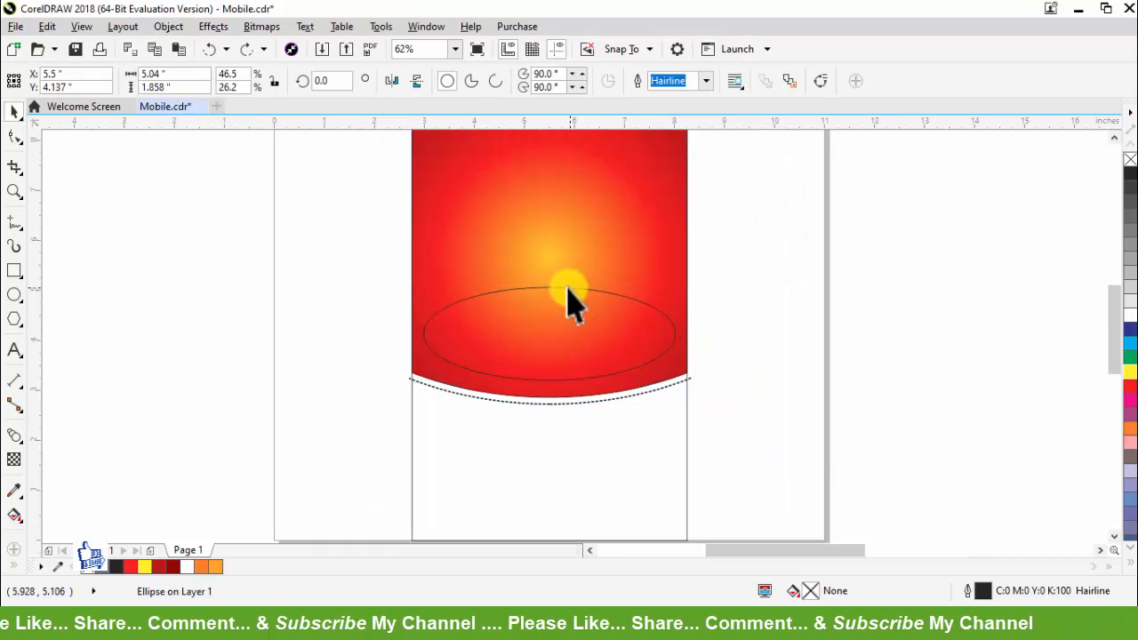
# Step: Fill the small ellipse with dark red (M100 Y100 K25) without an outline, and place a copy across the page's side edge
pyautogui.scroll(1, 569, 286)
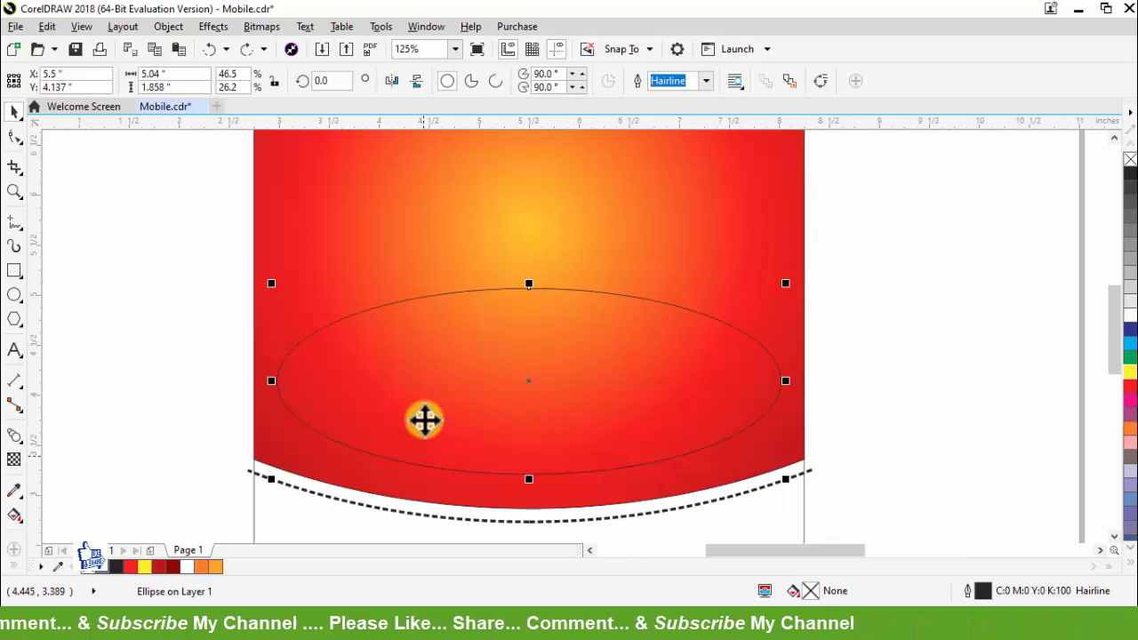
pyautogui.click(165, 566)
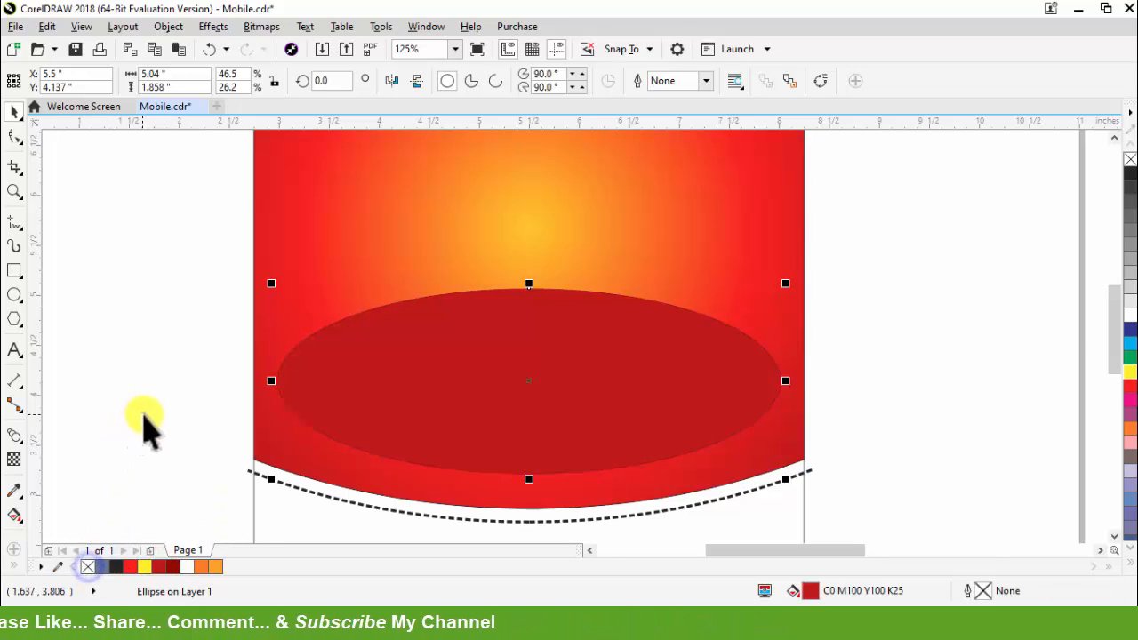
pyautogui.scroll(-2, 140, 432)
pyautogui.moveTo(312, 400); pyautogui.dragTo(655, 428)
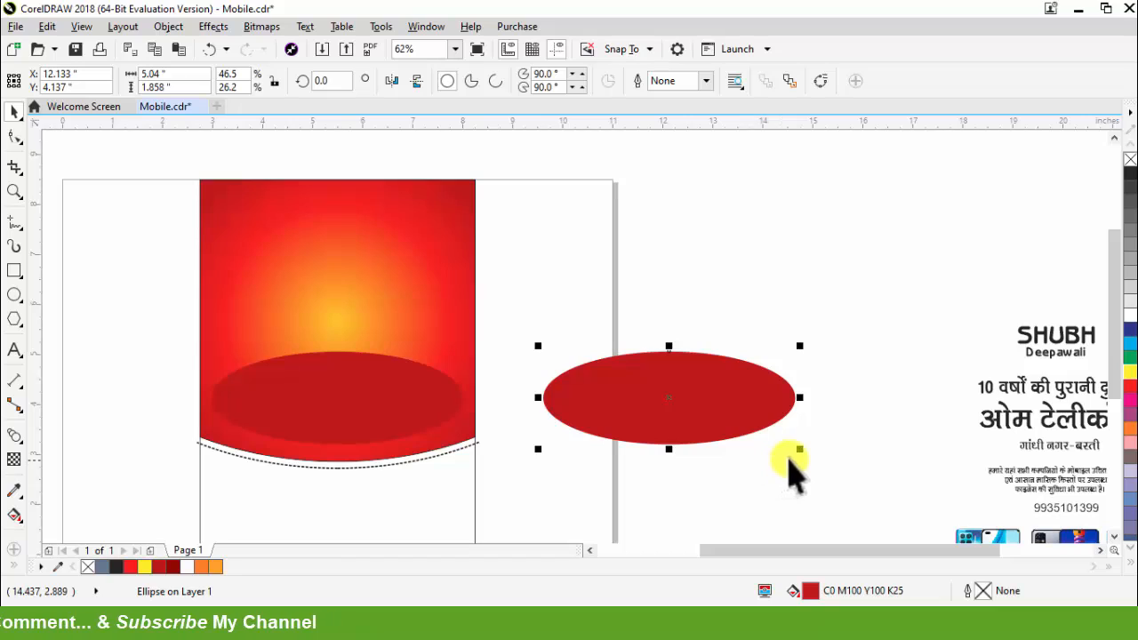
# Step: Scale the copied ellipse to about 3.0 by 1.1 inches, fill it with yellow (M20 Y100), and move it closer to the red shape
pyautogui.moveTo(804, 452); pyautogui.dragTo(750, 463)
pyautogui.click(1128, 563)
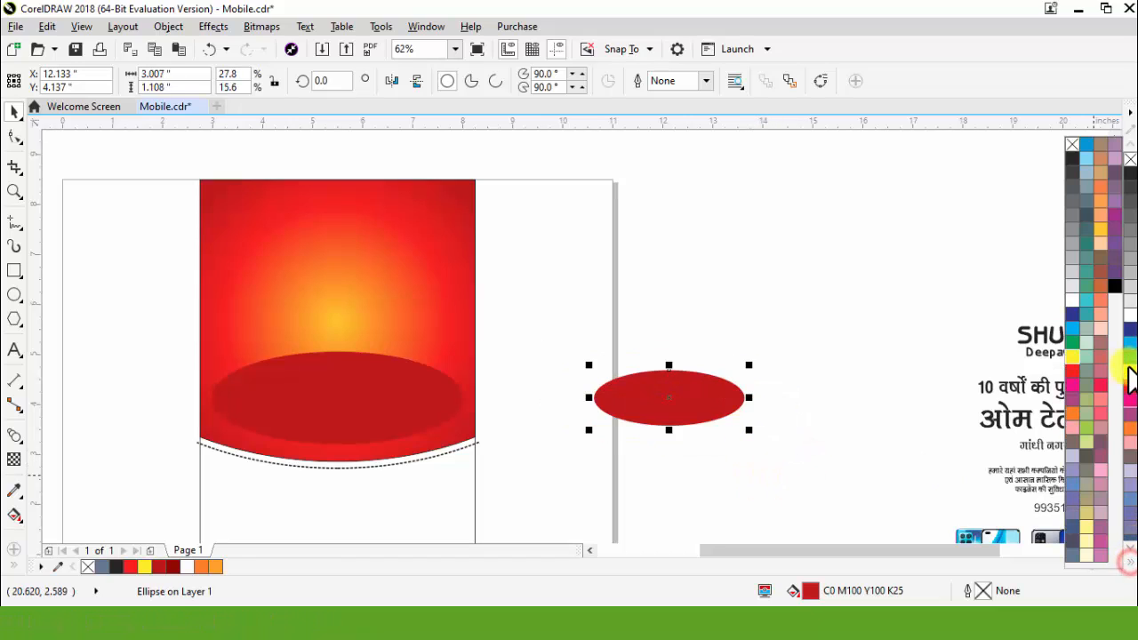
pyautogui.click(1099, 228)
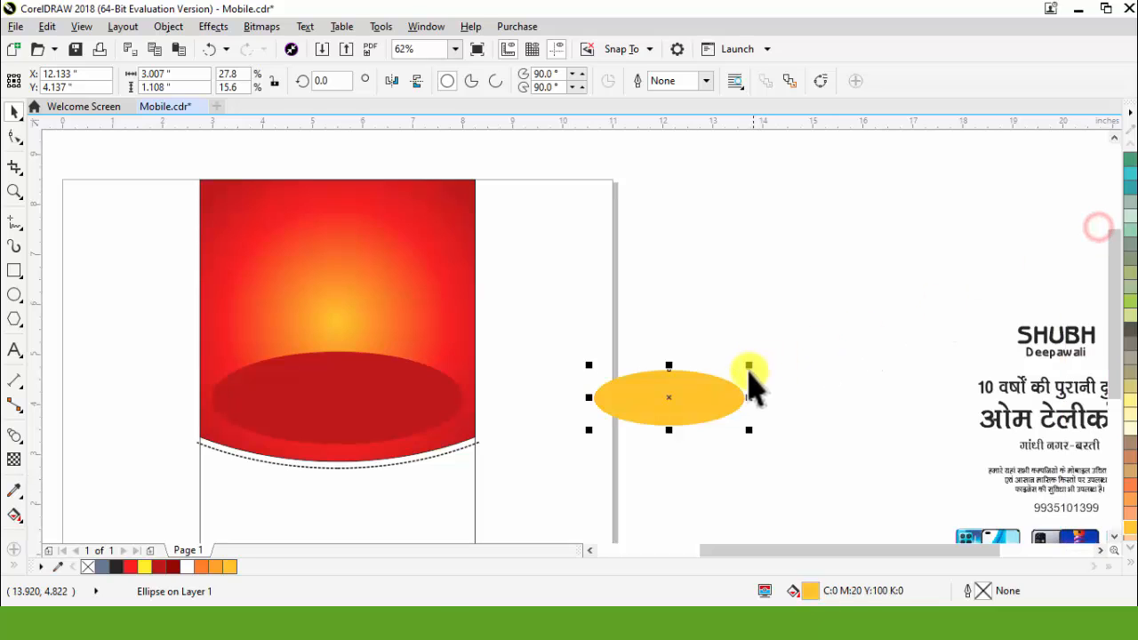
pyautogui.moveTo(604, 397); pyautogui.dragTo(531, 394)
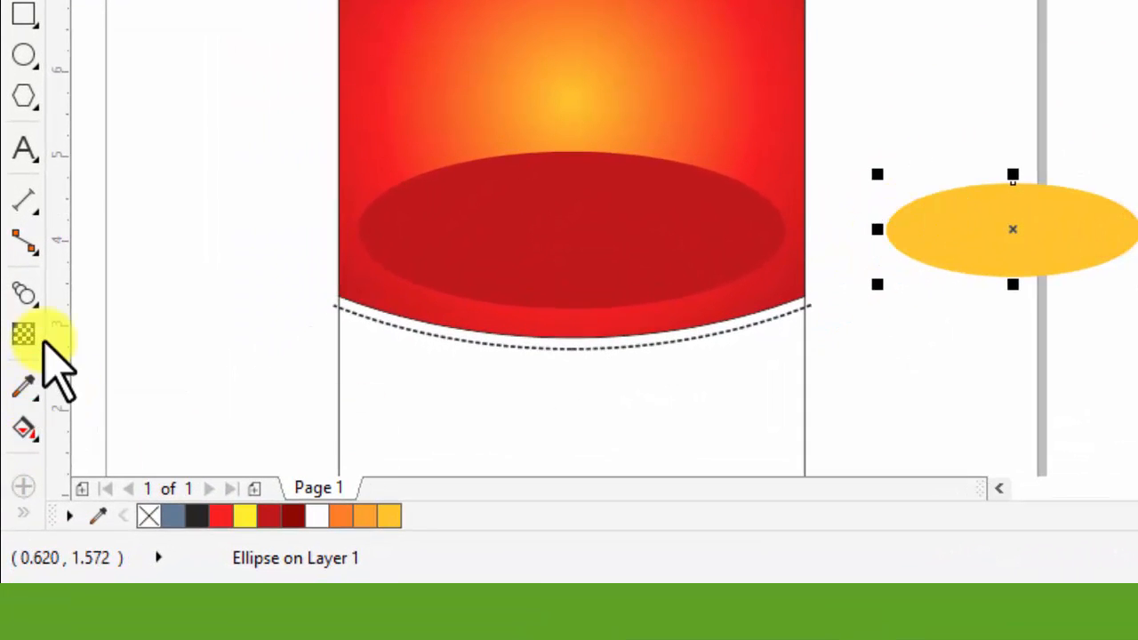
# Step: Blend the dark red ellipse with the yellow ellipse, and centre the yellow one inside the red one
pyautogui.click(32, 302)
pyautogui.click(114, 356)
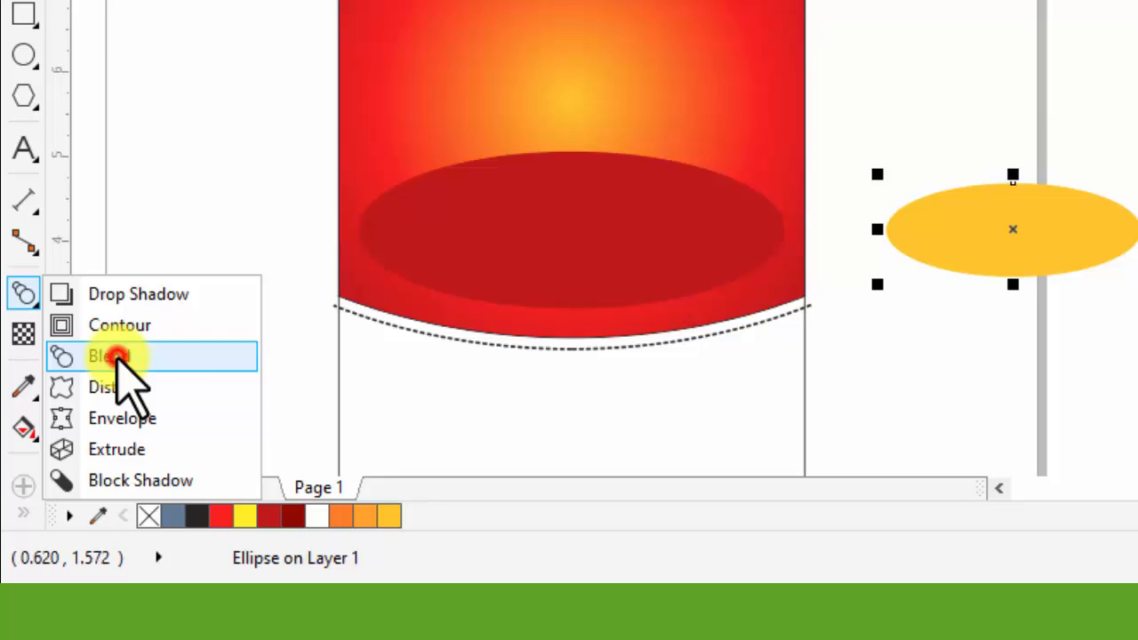
pyautogui.moveTo(1010, 228); pyautogui.dragTo(682, 239)
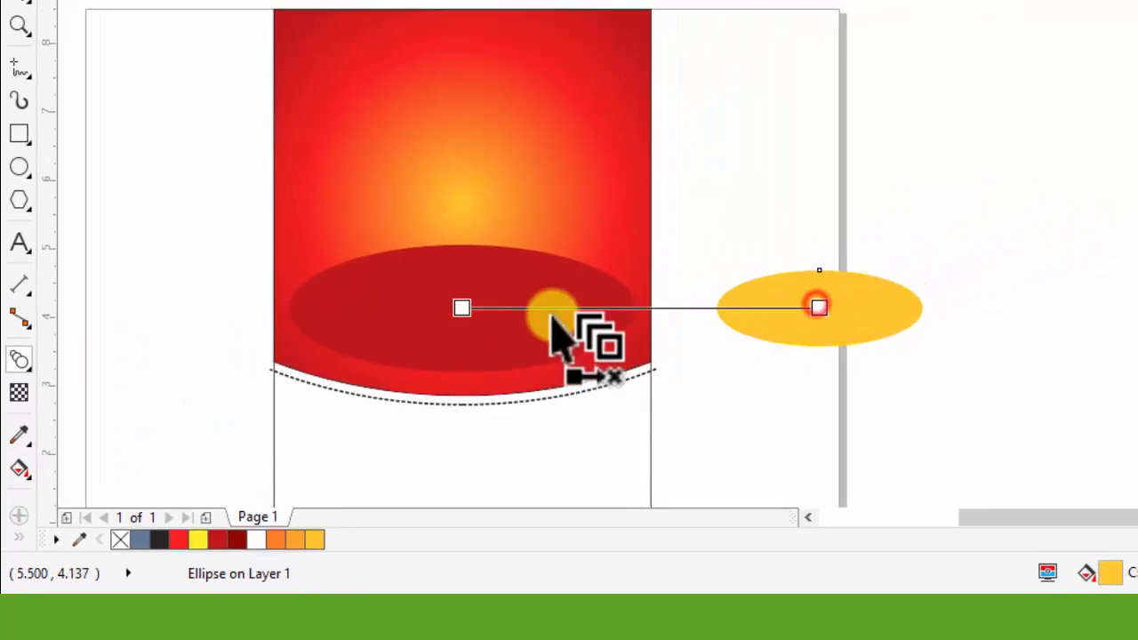
pyautogui.moveTo(552, 315); pyautogui.dragTo(490, 314)
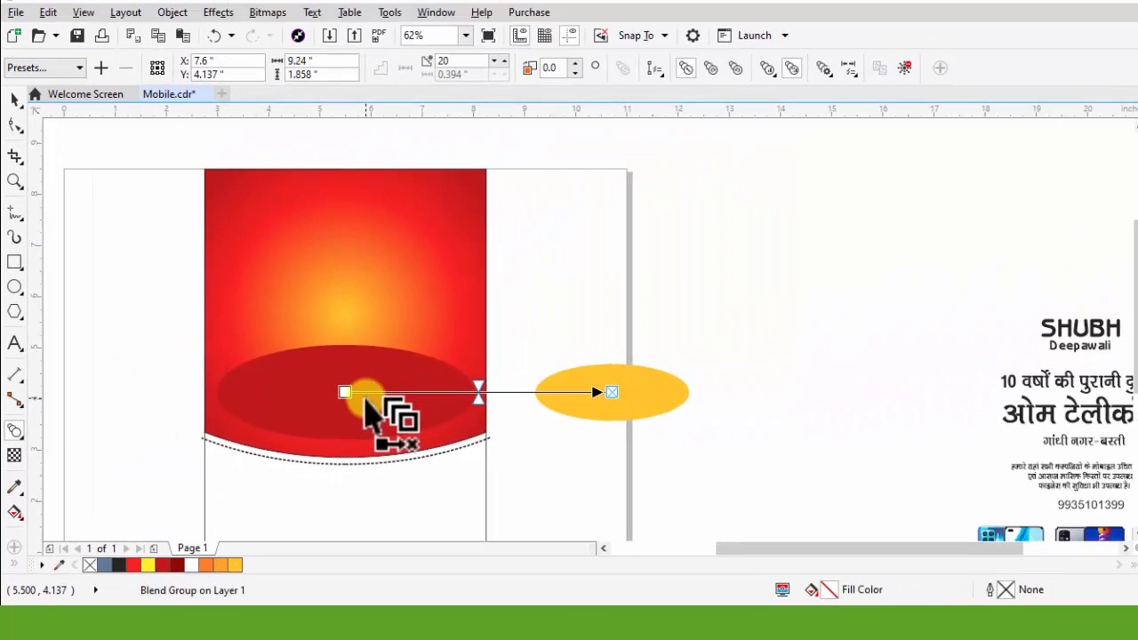
pyautogui.scroll(1, 495, 307)
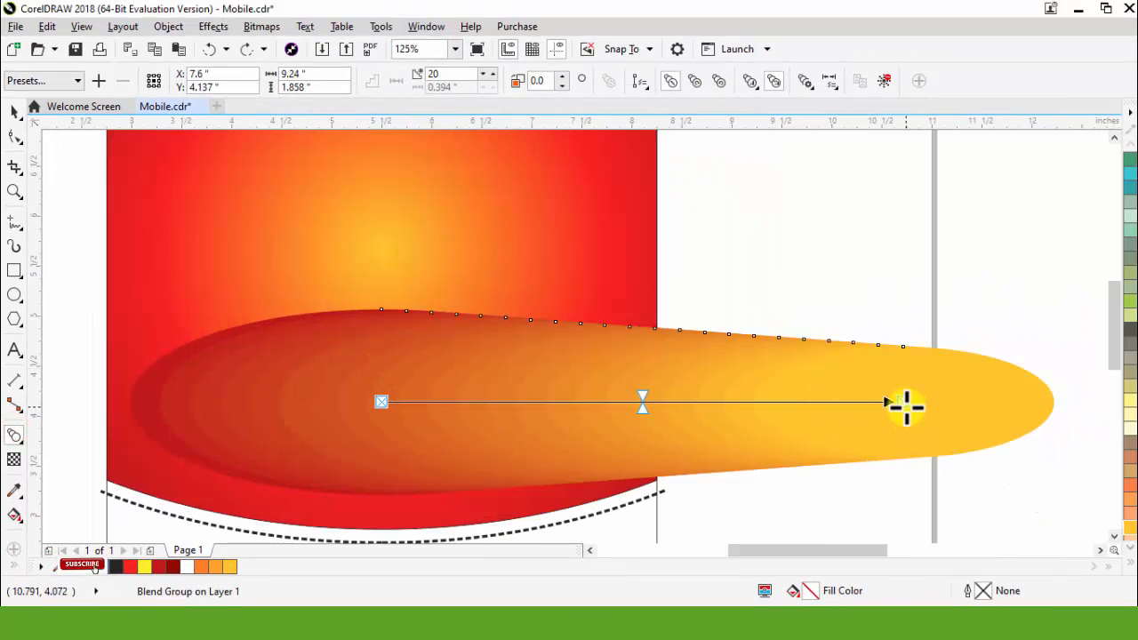
pyautogui.moveTo(885, 402); pyautogui.dragTo(409, 266)
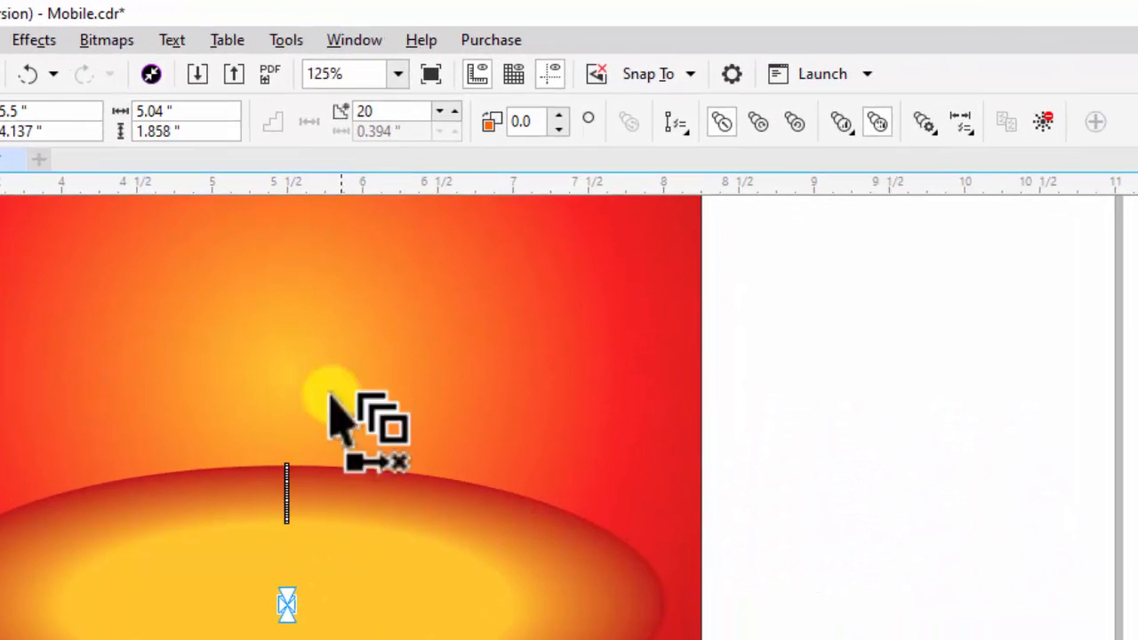
# Step: Try the ellipse blend with 5 steps
pyautogui.doubleClick(405, 112)
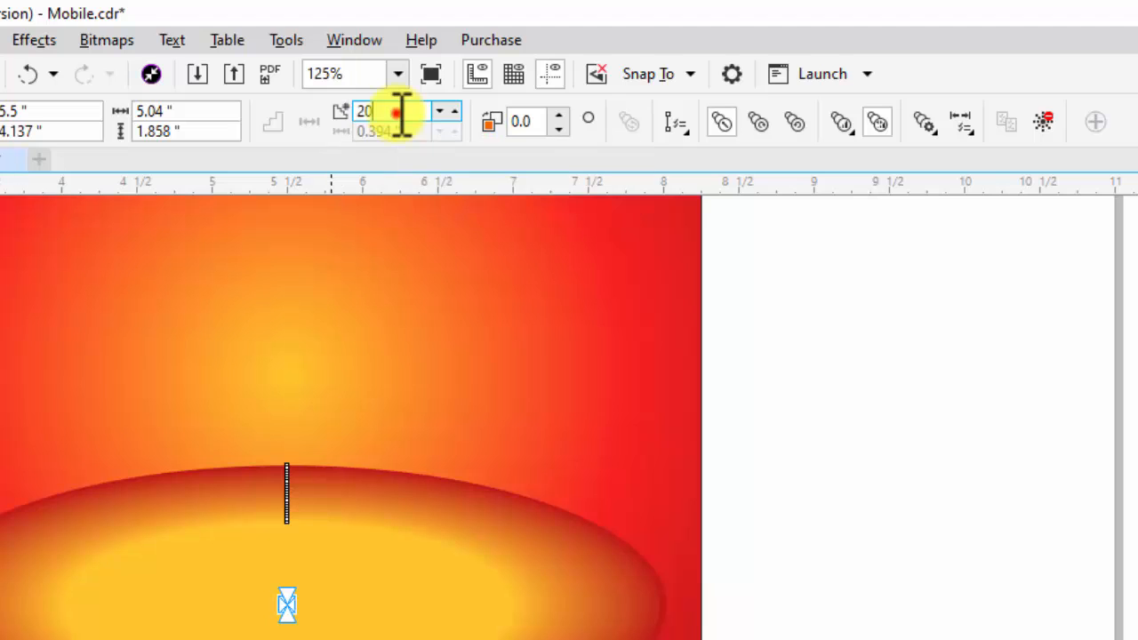
pyautogui.write('5')
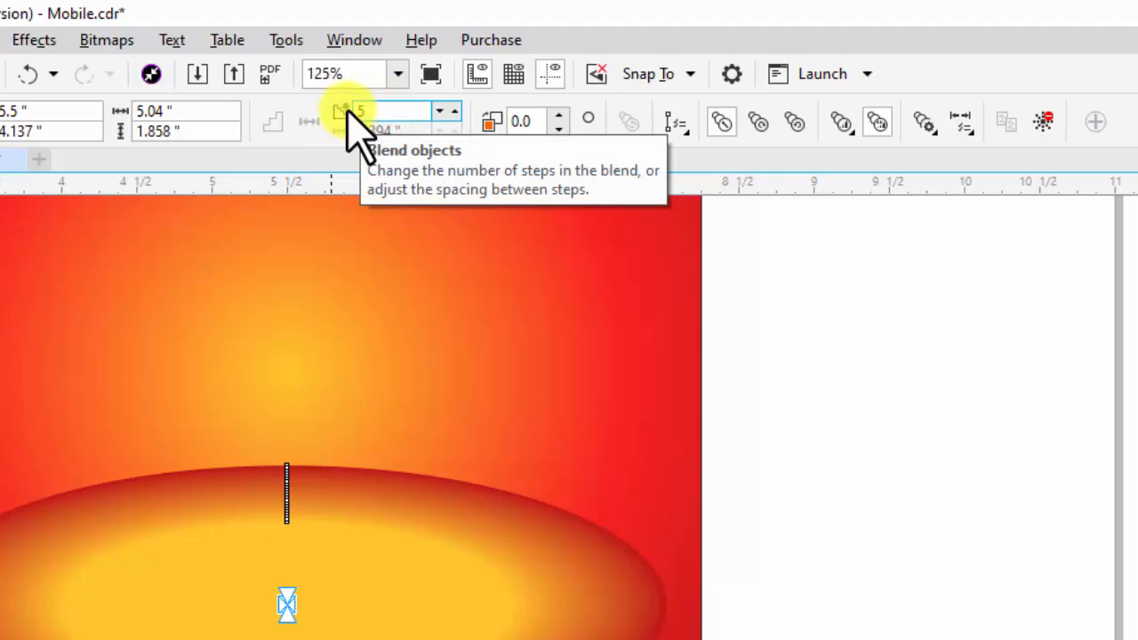
pyautogui.press('Return')
# Step: Set the number of steps in the ellipse blend to 3
pyautogui.doubleClick(368, 108)
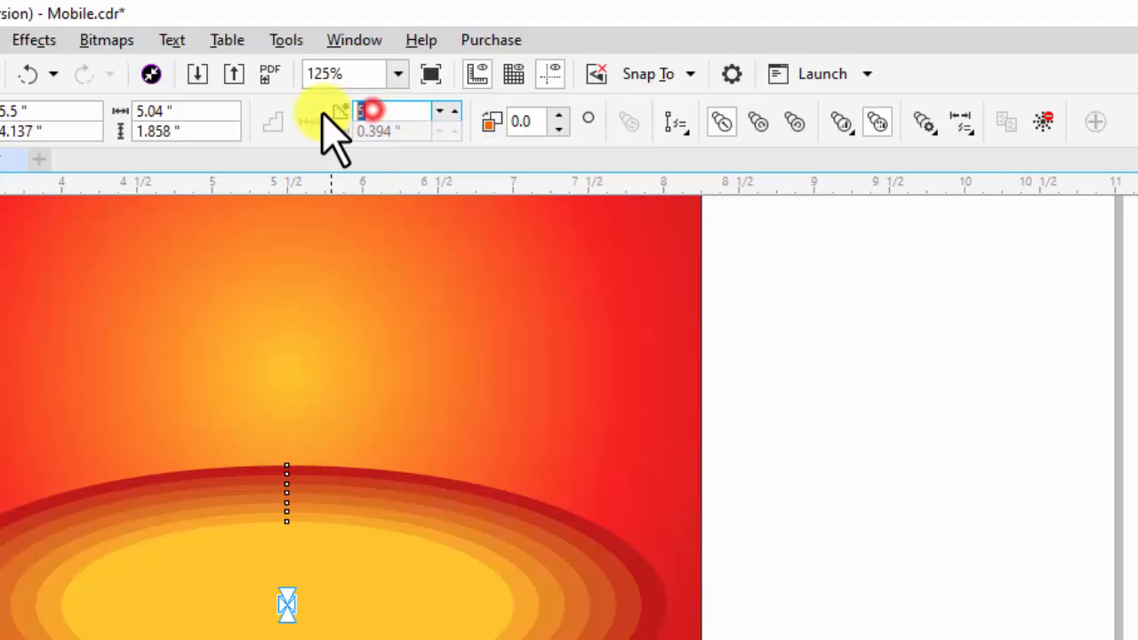
pyautogui.write('3')
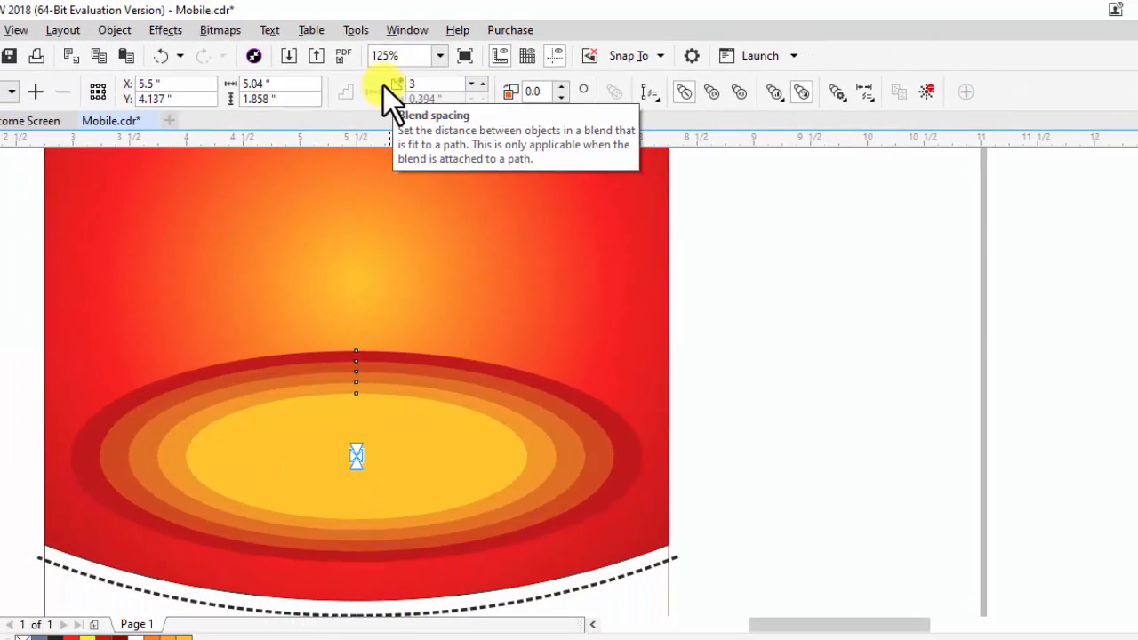
pyautogui.press('Return')
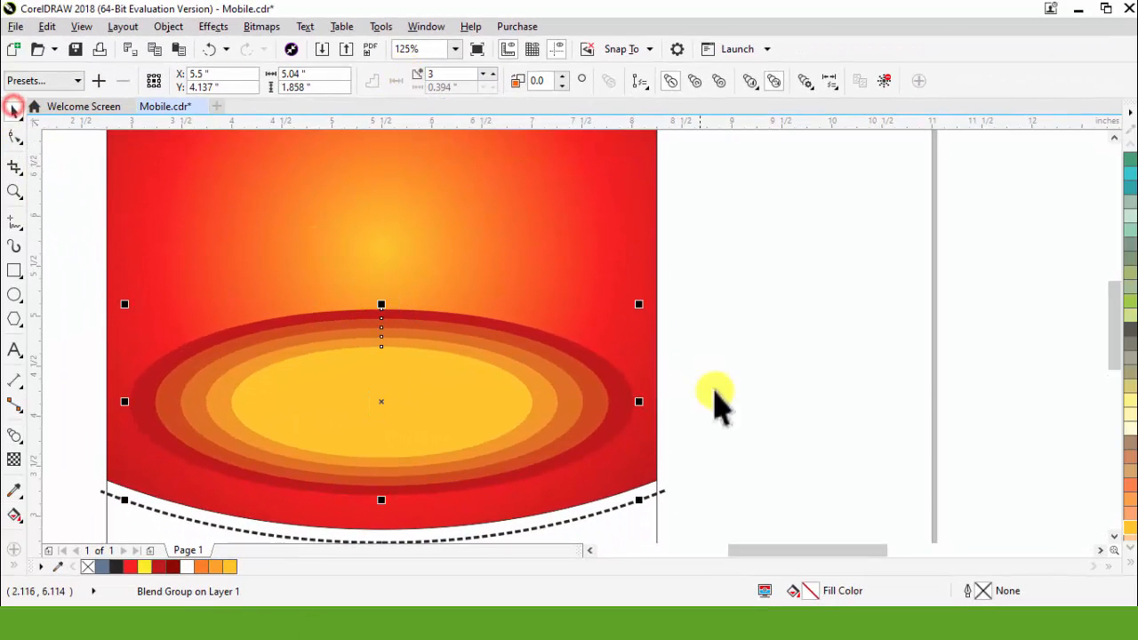
# Step: Break the blend group of the ellipses apart and deselect it
pyautogui.click(500, 374)
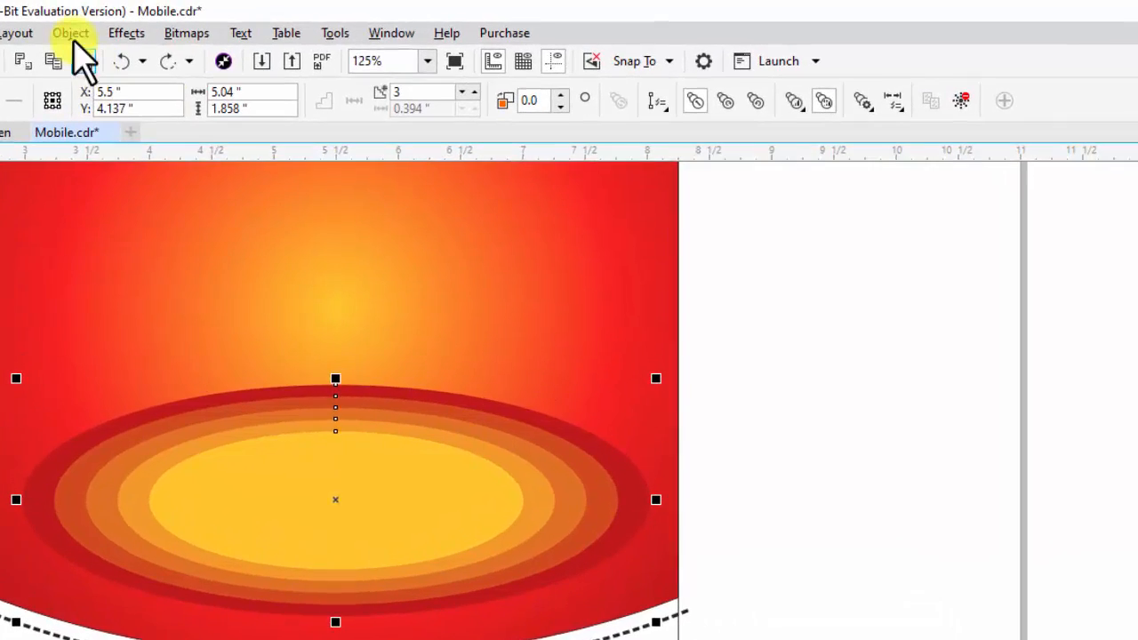
pyautogui.click(169, 25)
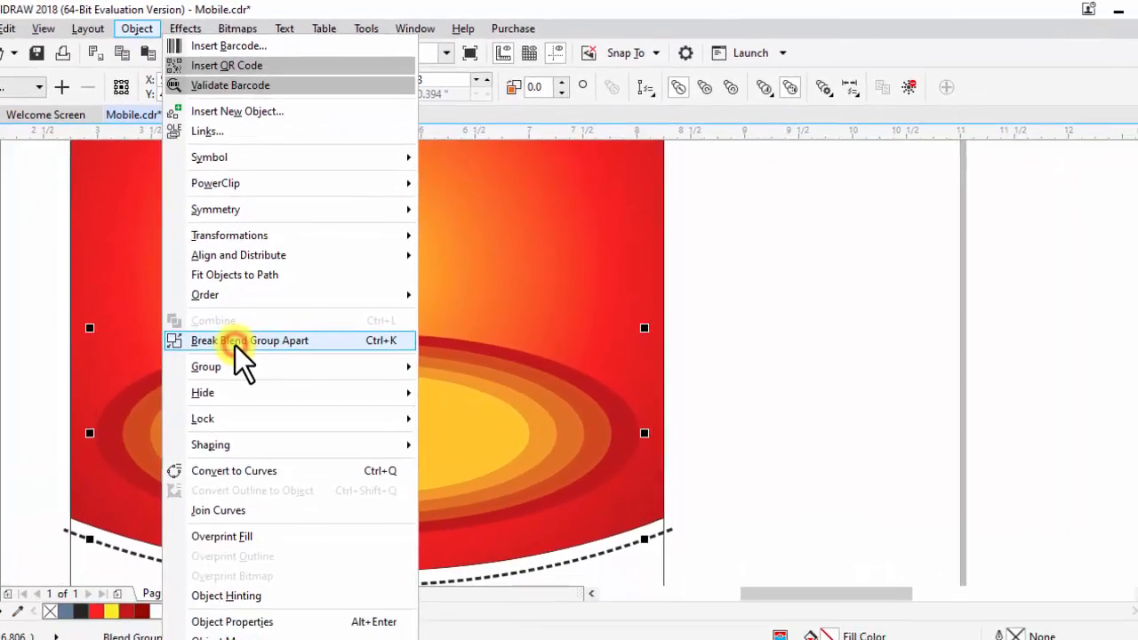
pyautogui.click(180, 405)
pyautogui.click(824, 529)
# Step: Convert the outermost dark red ellipse to a 200 dpi CMYK bitmap
pyautogui.click(635, 374)
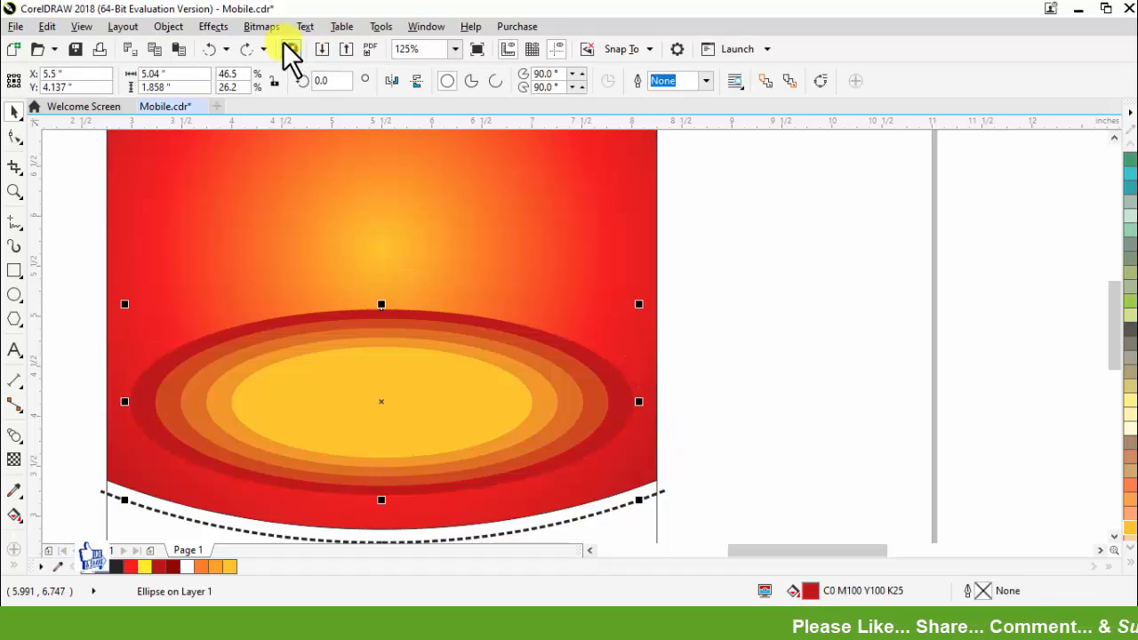
pyautogui.click(261, 27)
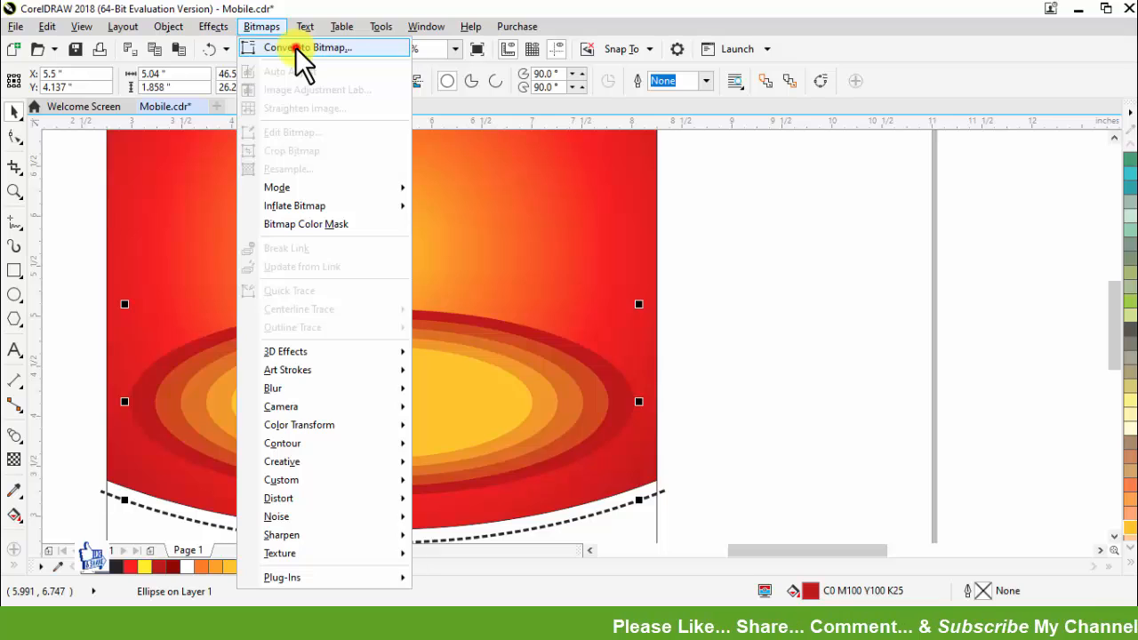
pyautogui.click(296, 47)
pyautogui.click(524, 400)
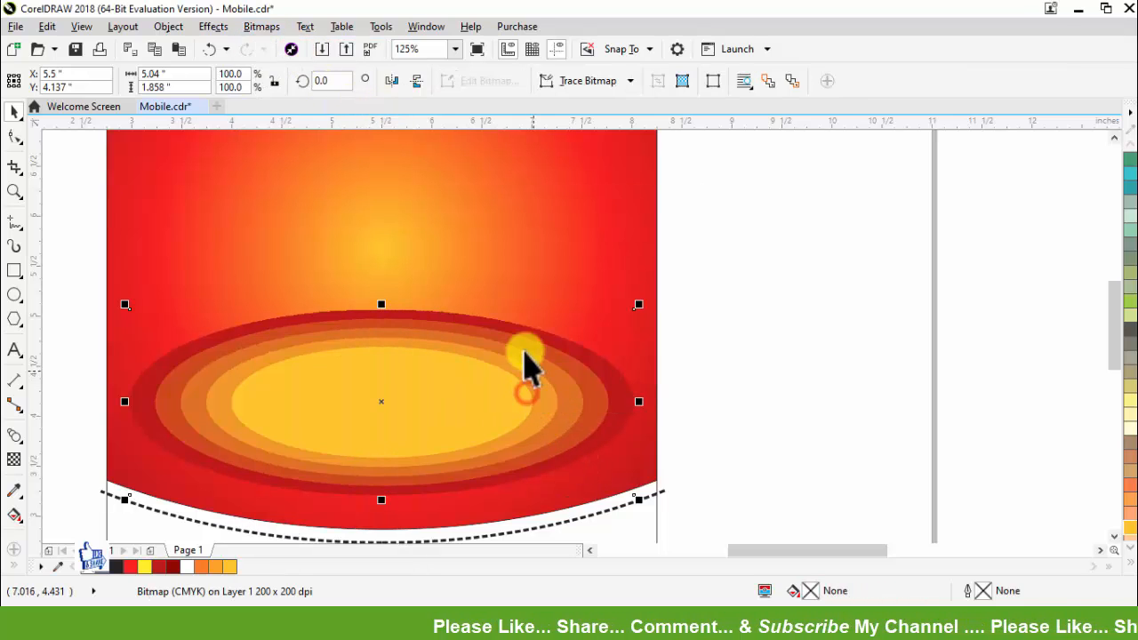
# Step: Soften the outer ellipse's bitmap with a Gaussian blur, adjusting the radius by eye, and deselect it
pyautogui.click(267, 29)
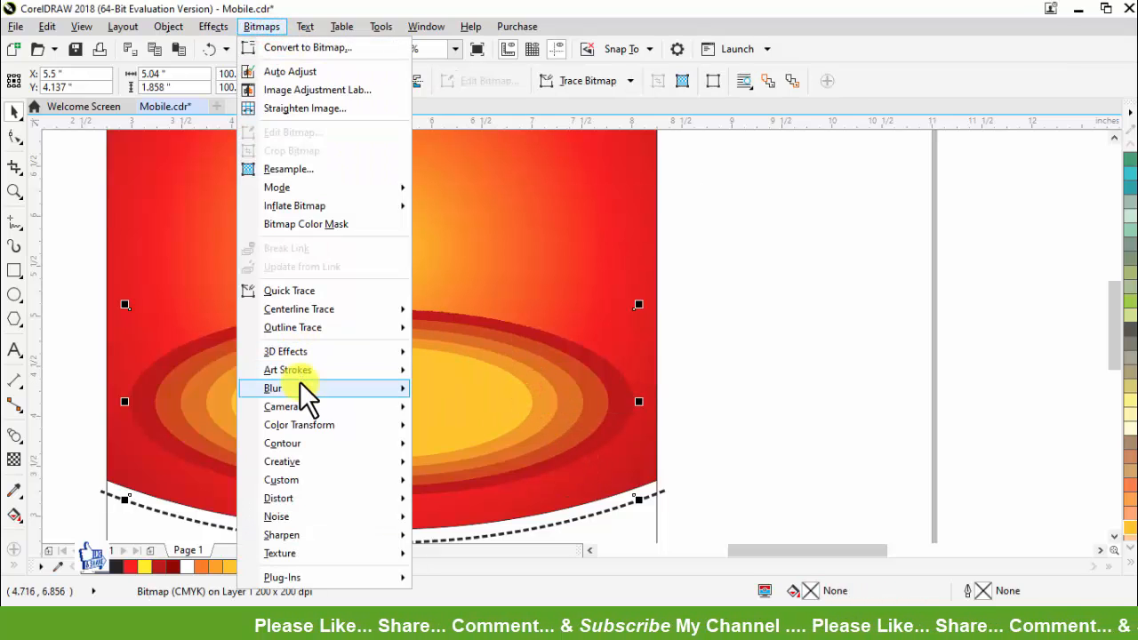
pyautogui.moveTo(302, 394)
pyautogui.click(456, 411)
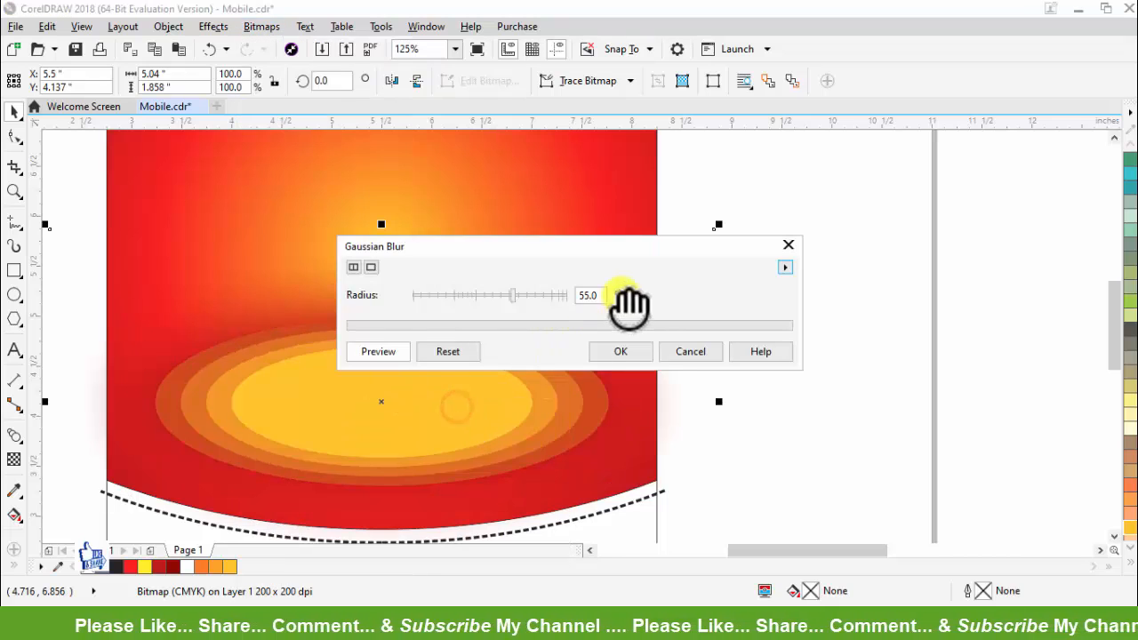
pyautogui.moveTo(611, 251); pyautogui.dragTo(834, 253)
pyautogui.moveTo(721, 299); pyautogui.dragTo(711, 297)
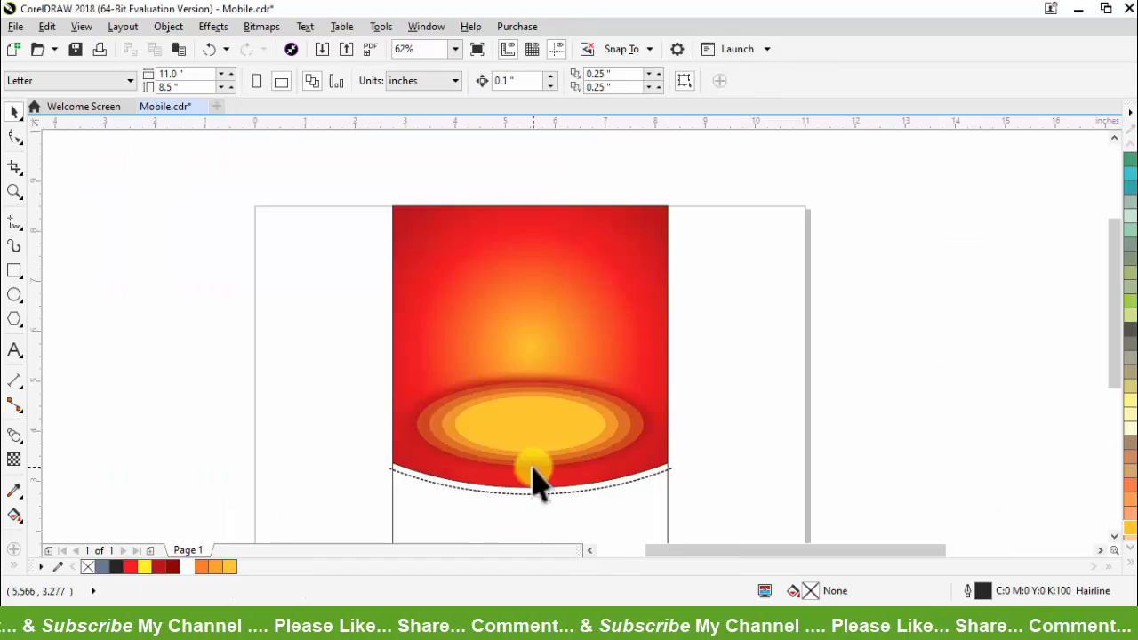
# Step: Duplicate the dashed arc slightly upward, inside the red shape's curved lower edge, and give the copy a white outline
pyautogui.scroll(2, 425, 493)
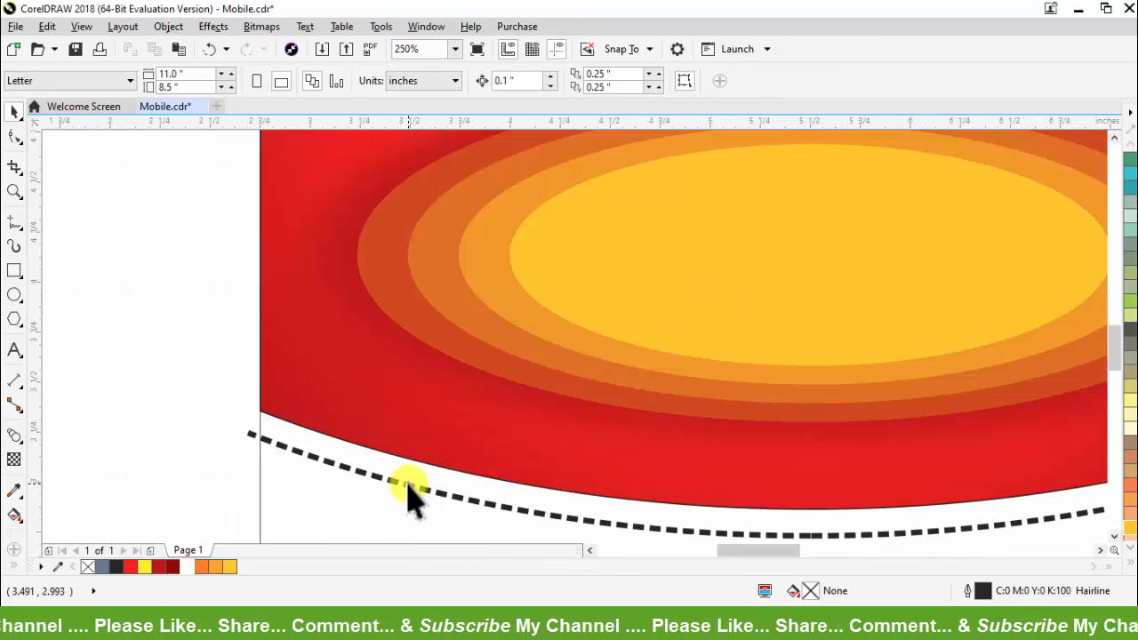
pyautogui.click(422, 438)
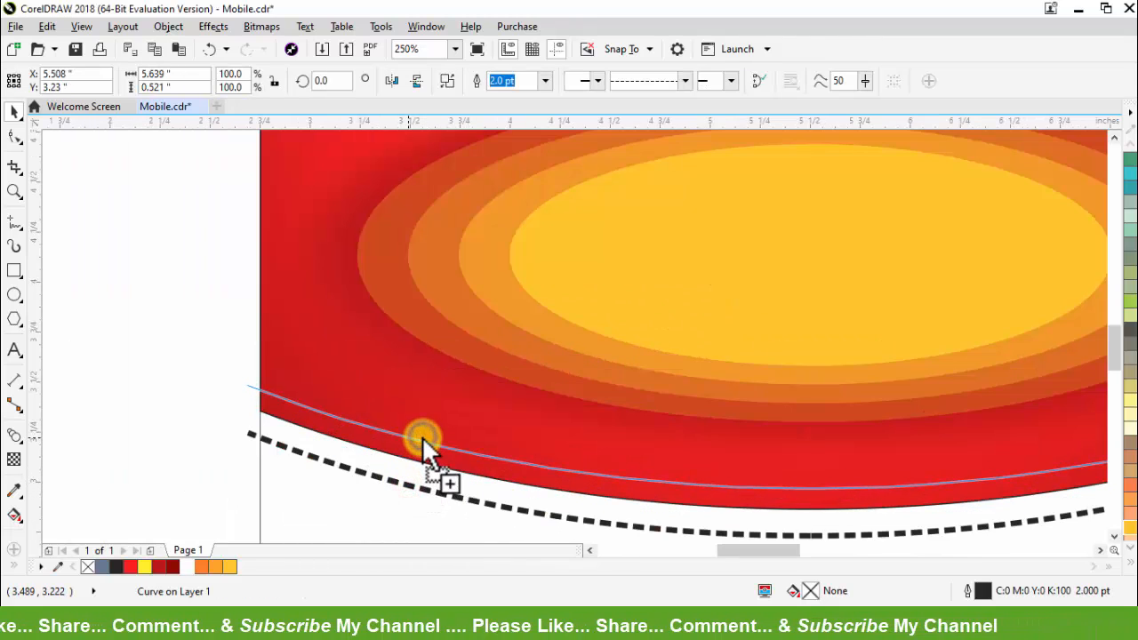
pyautogui.moveTo(423, 437); pyautogui.dragTo(422, 436)
pyautogui.rightClick(191, 565)
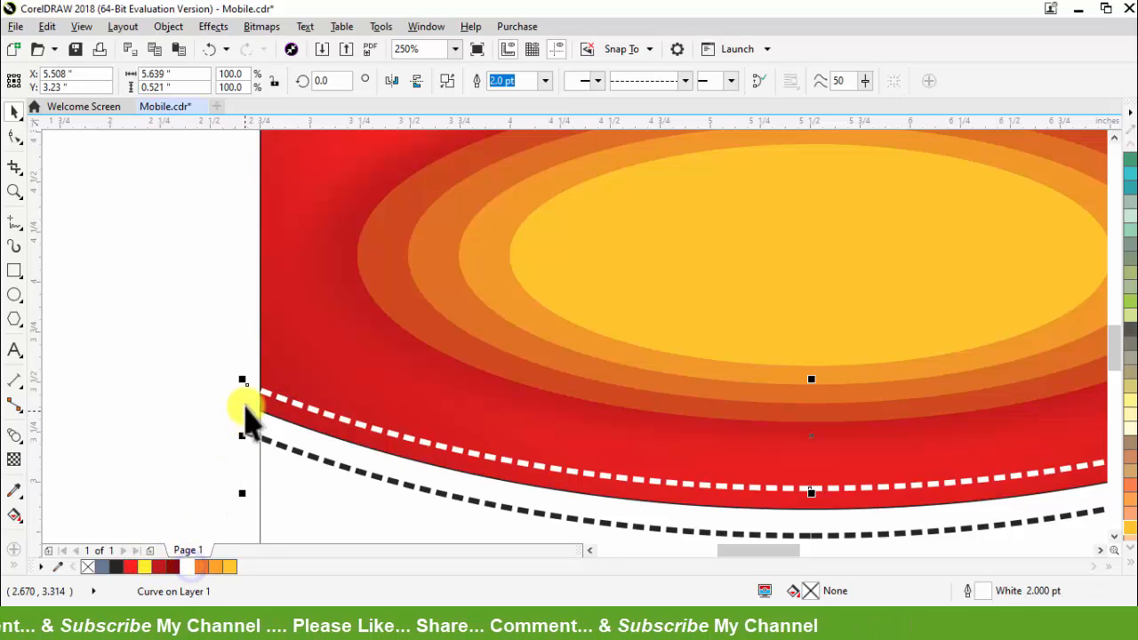
# Step: Narrow the white dashed arc symmetrically to about 5.52 inches so its ends meet the red shape's side edges
pyautogui.moveTo(247, 438); pyautogui.dragTo(247, 437)
pyautogui.moveTo(251, 440); pyautogui.dragTo(253, 439)
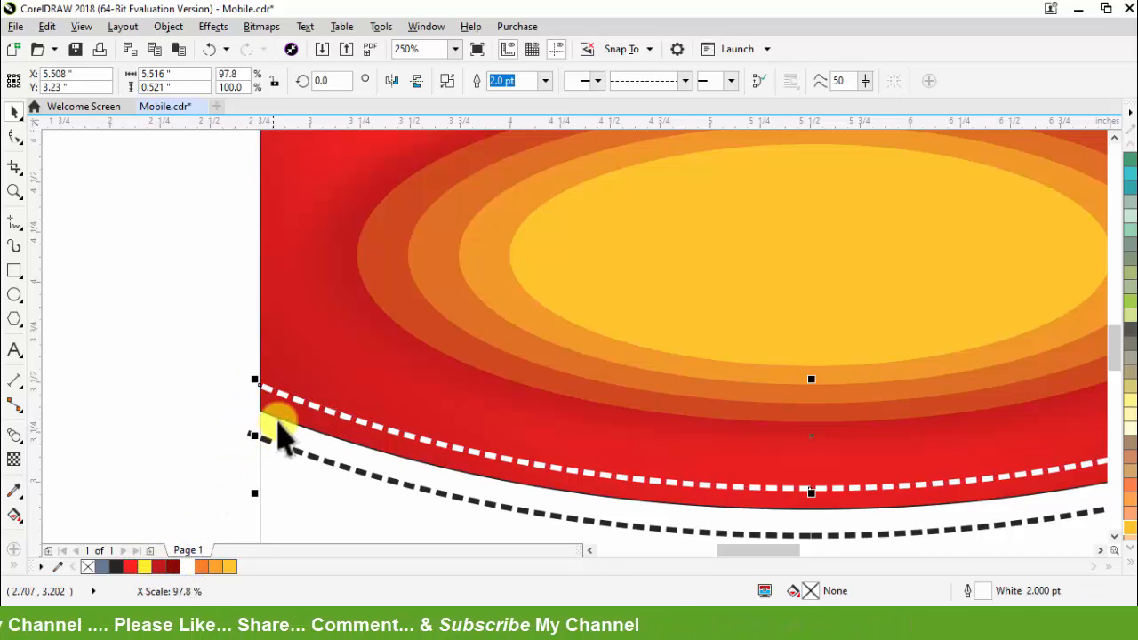
# Step: PowerClip the white dashed arc inside the red curved shape so its ends stay within the flyer's side edges
pyautogui.rightClick(279, 397)
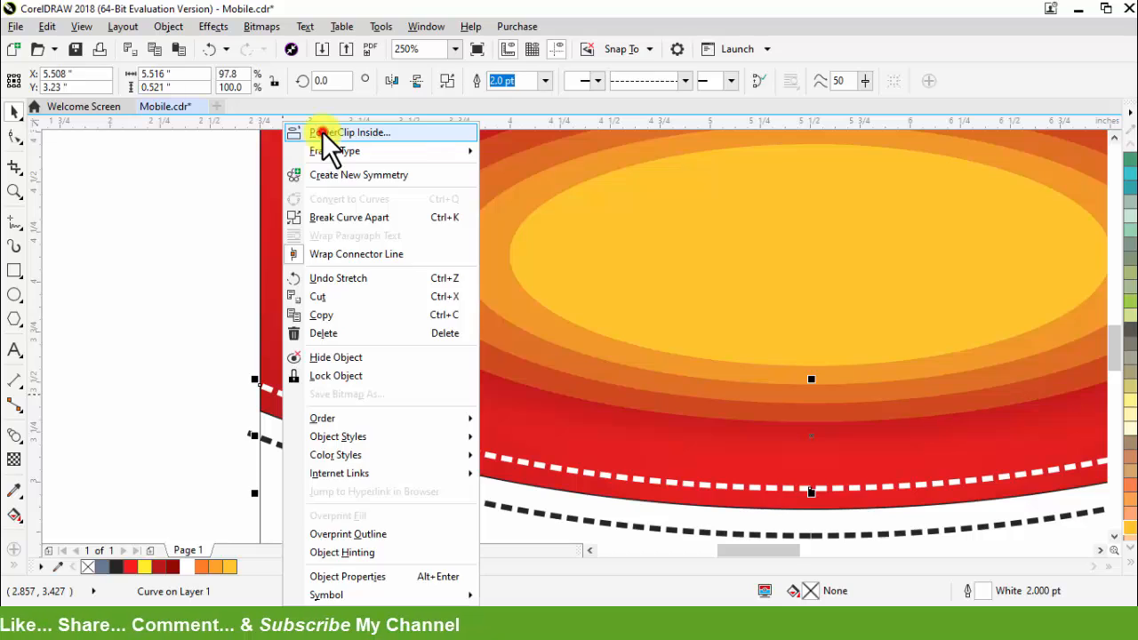
pyautogui.click(254, 158)
pyautogui.scroll(-2, 296, 370)
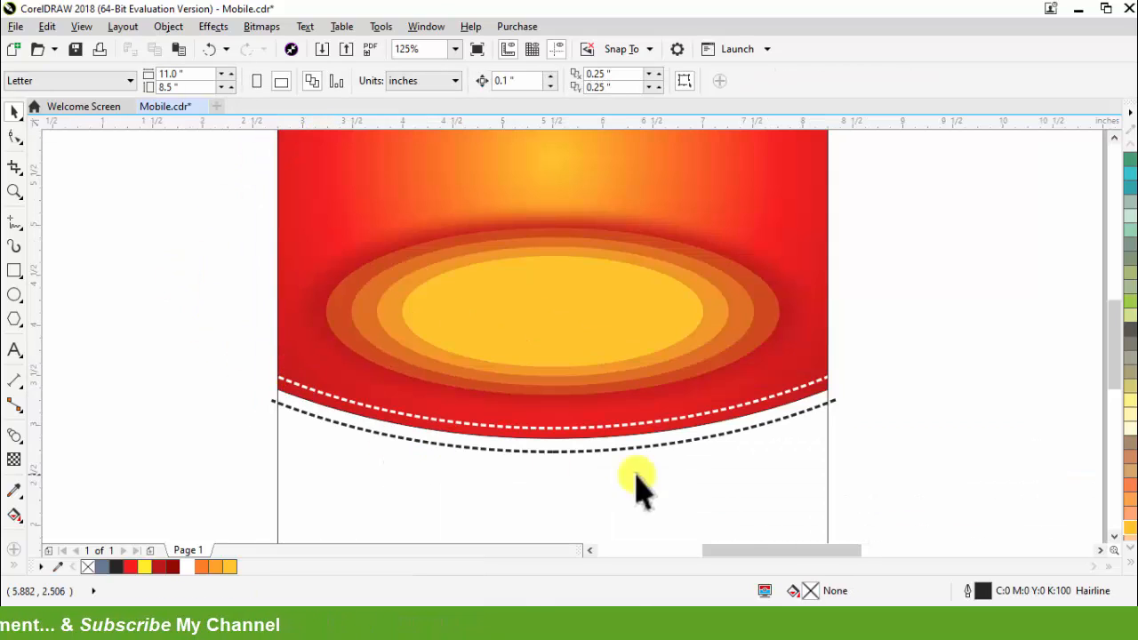
# Step: Give the 5.5 × 8.5 inch background rectangle a rectangular fountain fill, deep yellow at the edges and light yellow in the centre
pyautogui.scroll(-3, 533, 427)
pyautogui.moveTo(467, 416)
pyautogui.mouseDown()
pyautogui.moveTo(592, 415)
pyautogui.moveTo(469, 416)
pyautogui.mouseUp()
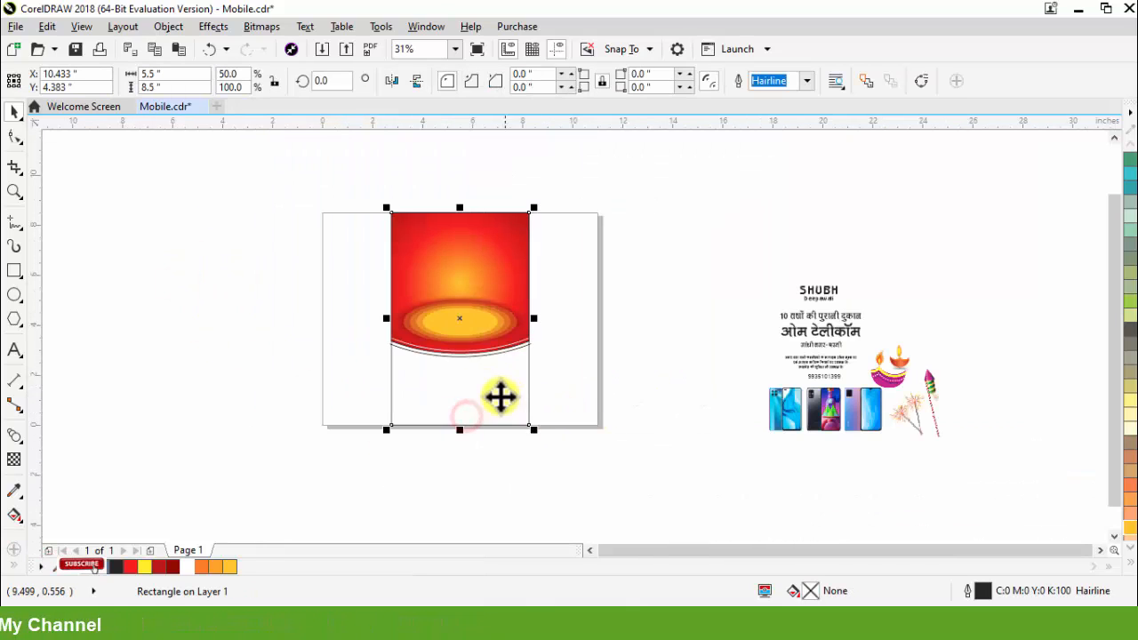
pyautogui.scroll(2, 463, 386)
pyautogui.click(229, 567)
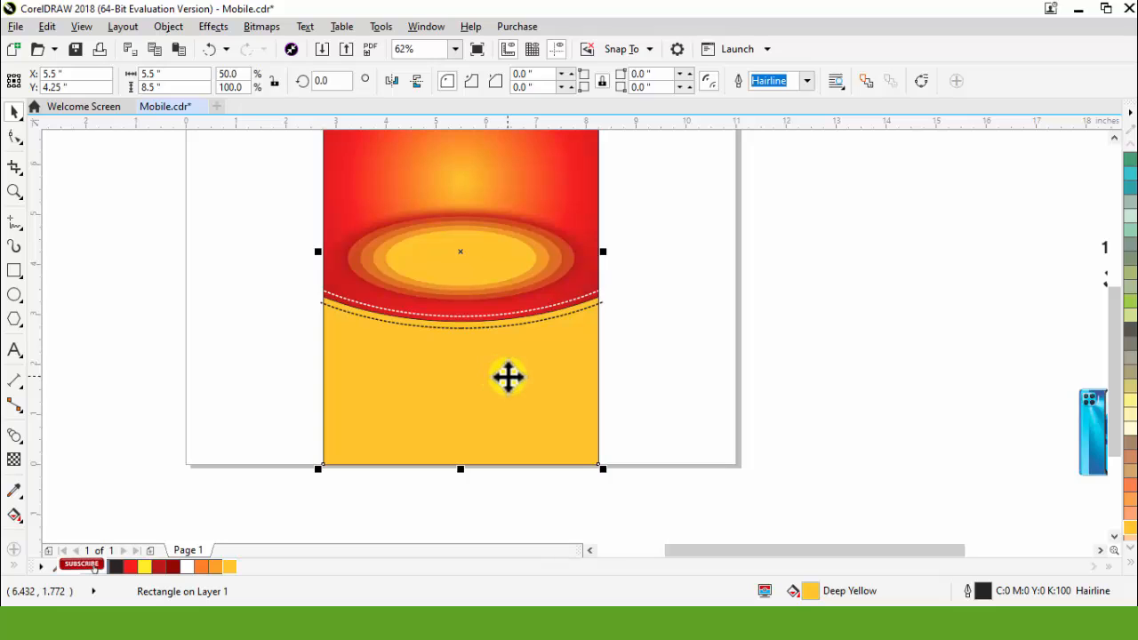
pyautogui.press('g')
pyautogui.click(62, 81)
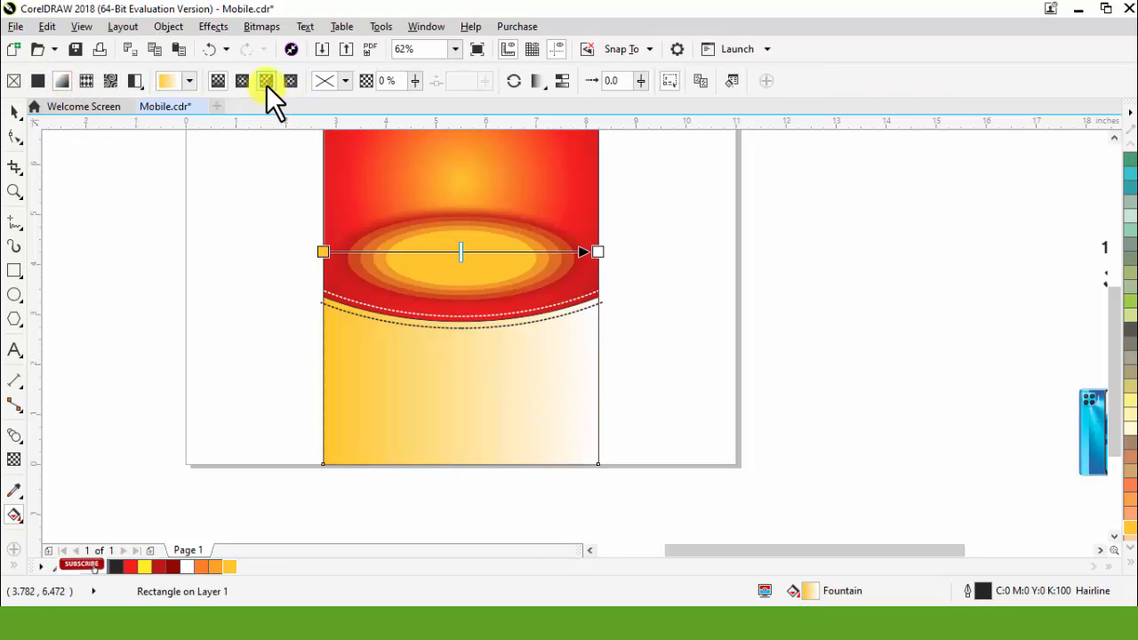
pyautogui.click(291, 77)
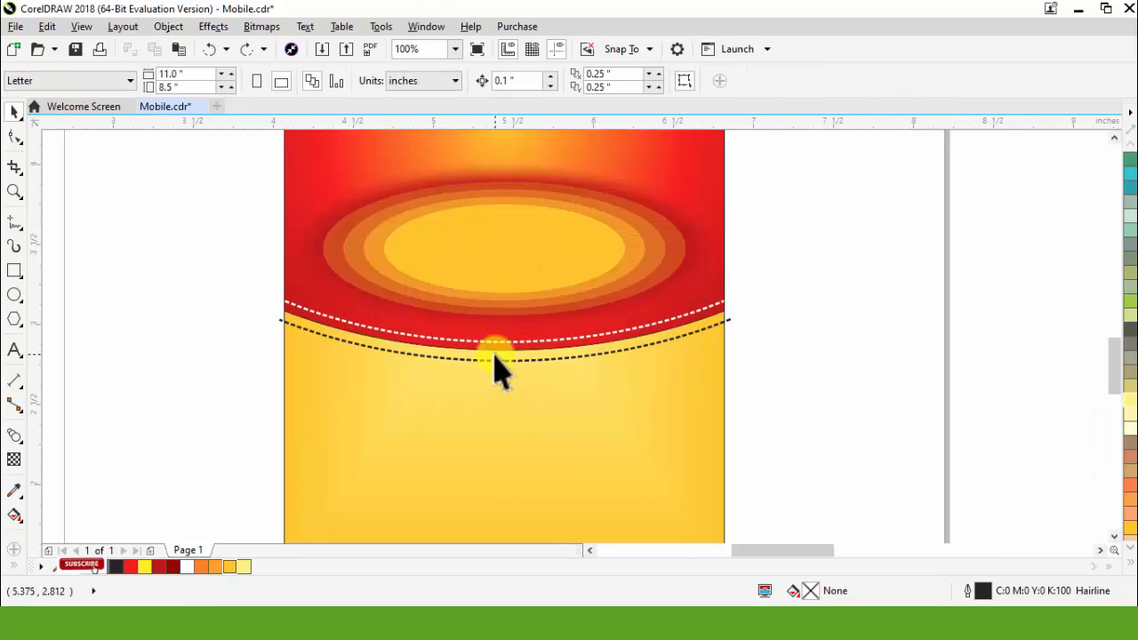
# Step: Smart Fill the curved band between the red shape's lower edge and the black dashed arc, and colour it dark red
pyautogui.scroll(2, 498, 369)
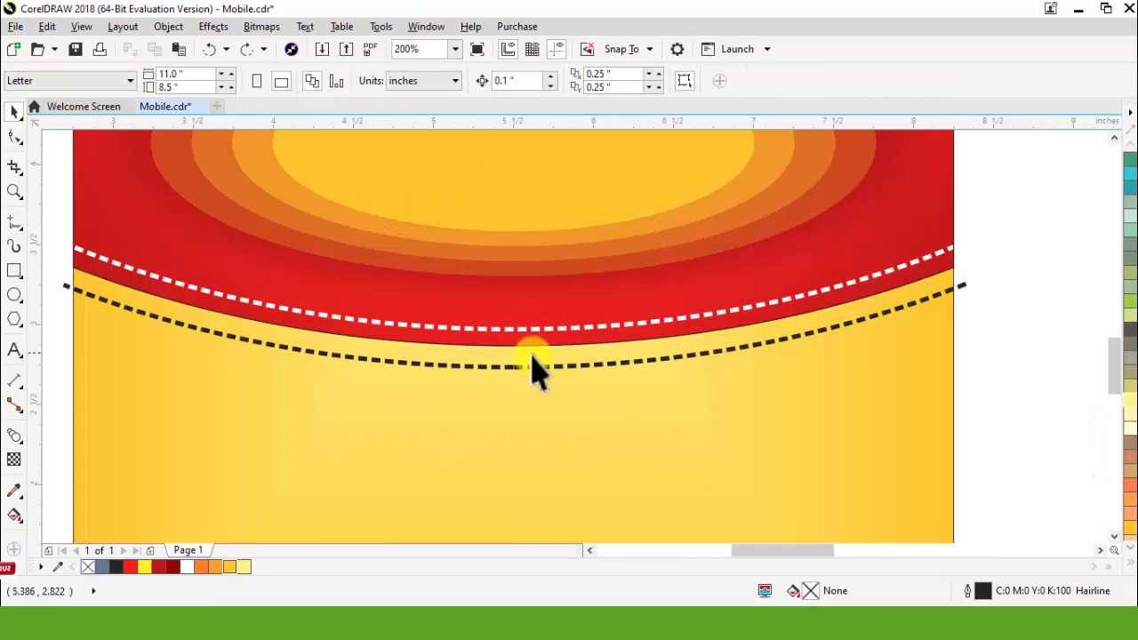
pyautogui.click(38, 557)
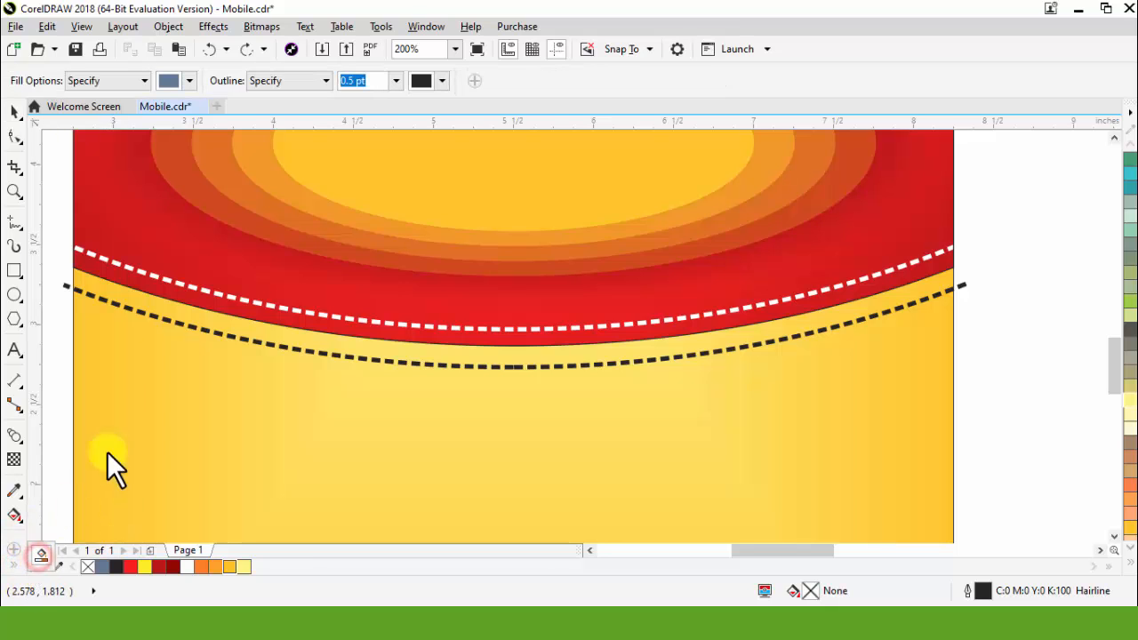
pyautogui.click(197, 317)
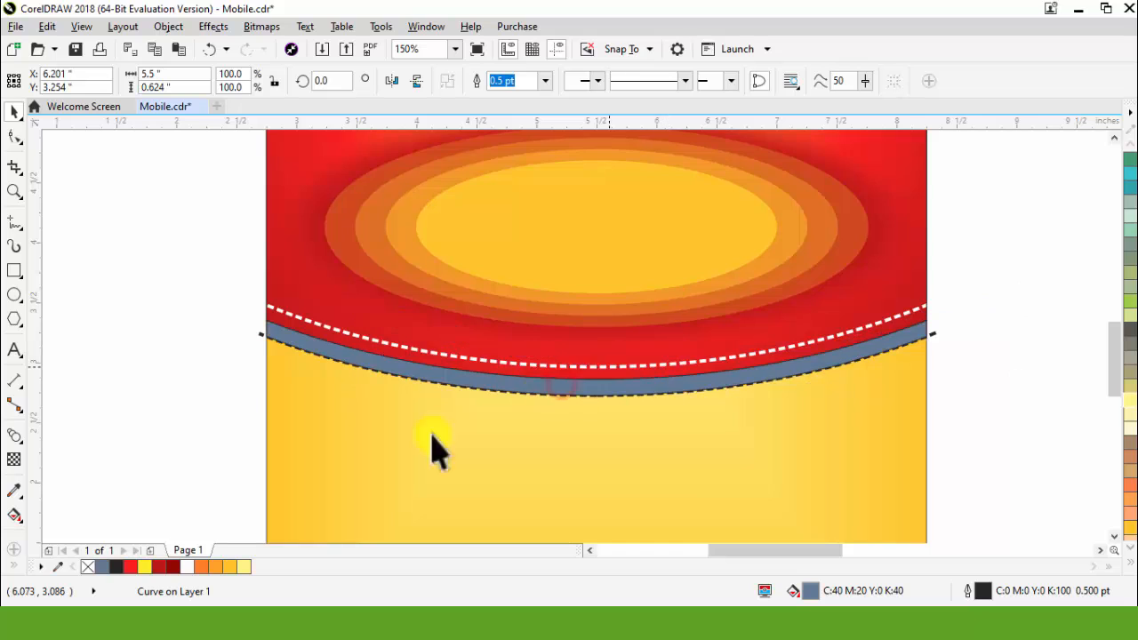
pyautogui.click(172, 562)
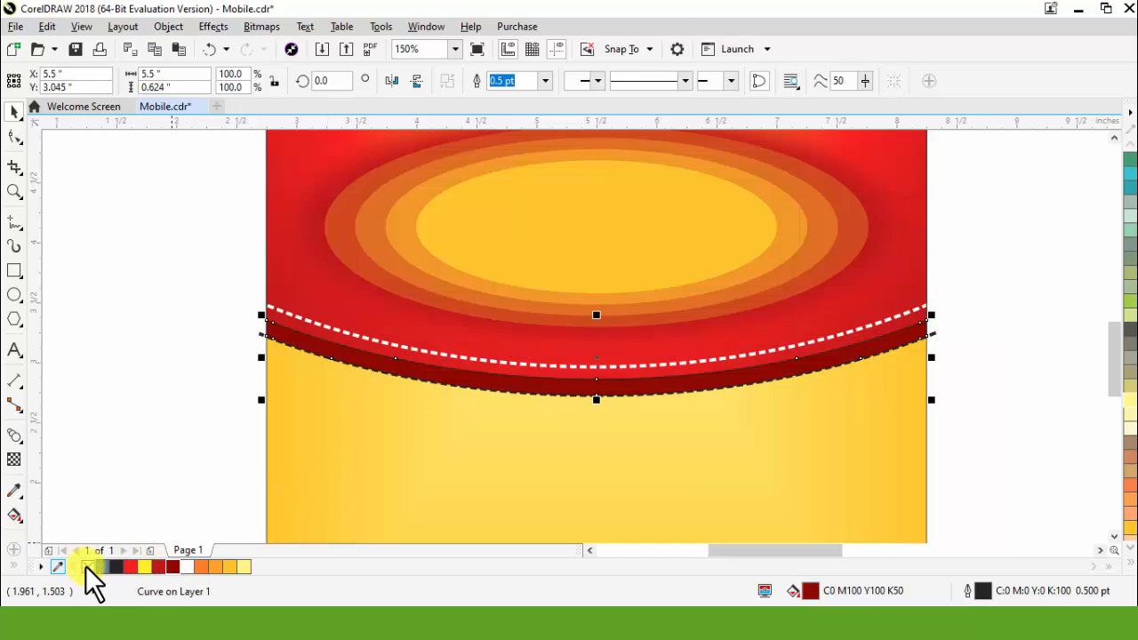
pyautogui.click(138, 407)
# Step: Bring the black dashed arc in front of the dark red band and change its outline to orange-red
pyautogui.scroll(3, 255, 344)
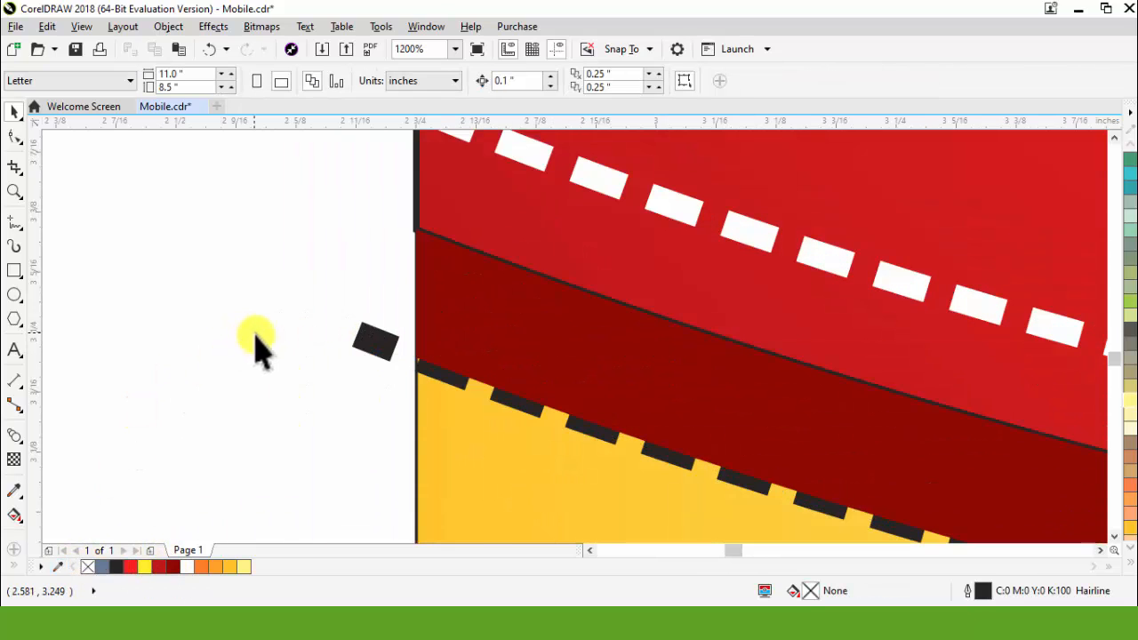
pyautogui.click(373, 347)
pyautogui.moveTo(373, 348); pyautogui.dragTo(369, 351)
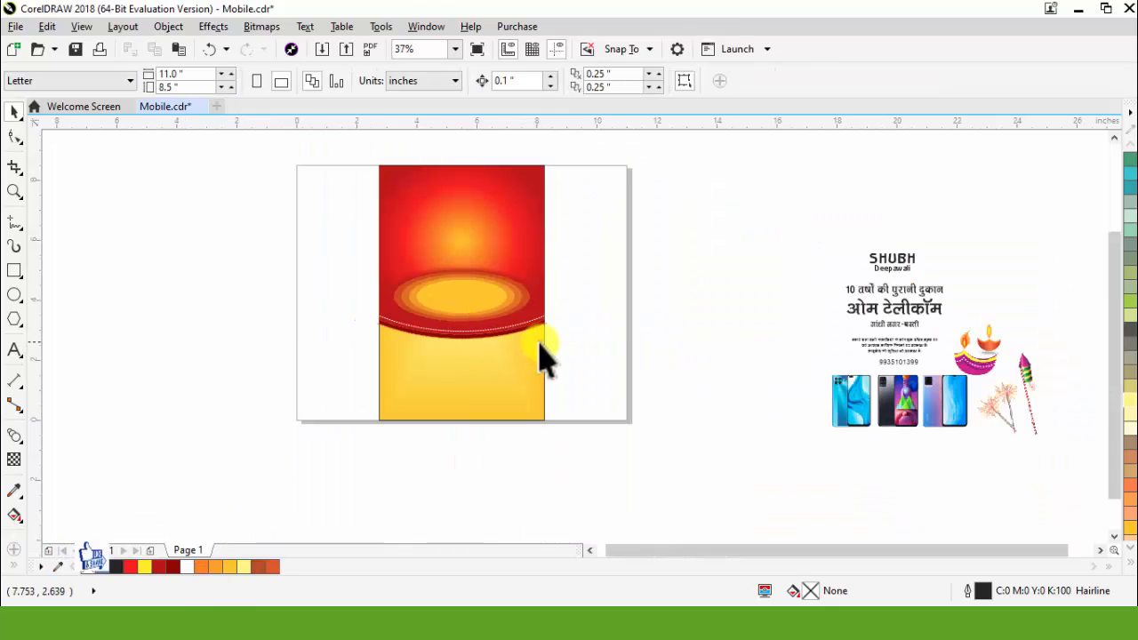
pyautogui.scroll(1, 539, 345)
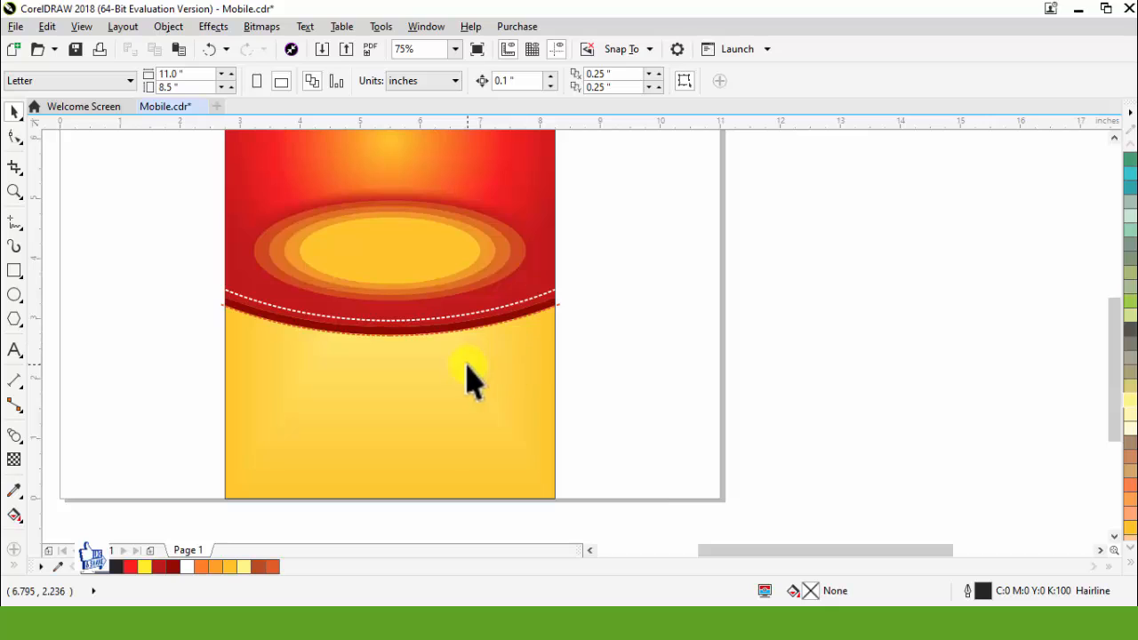
pyautogui.moveTo(483, 384); pyautogui.dragTo(624, 385)
pyautogui.hotkey('ctrl', 'z')
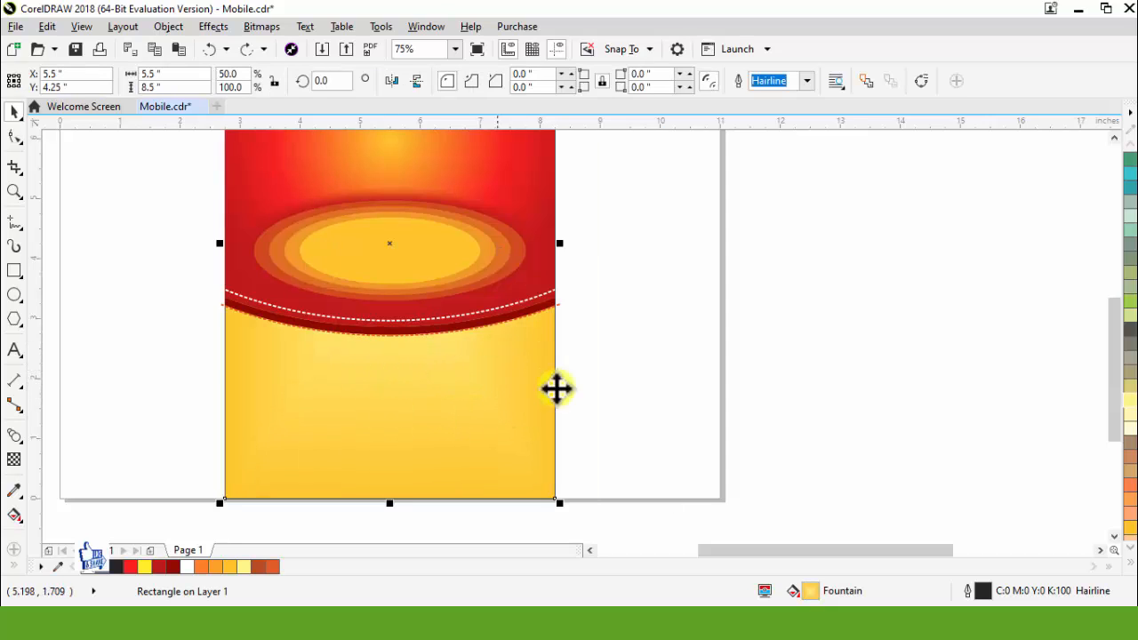
# Step: Draw a circle about 0.67 inches in diameter in the empty area beside the flyer
pyautogui.scroll(1, 703, 311)
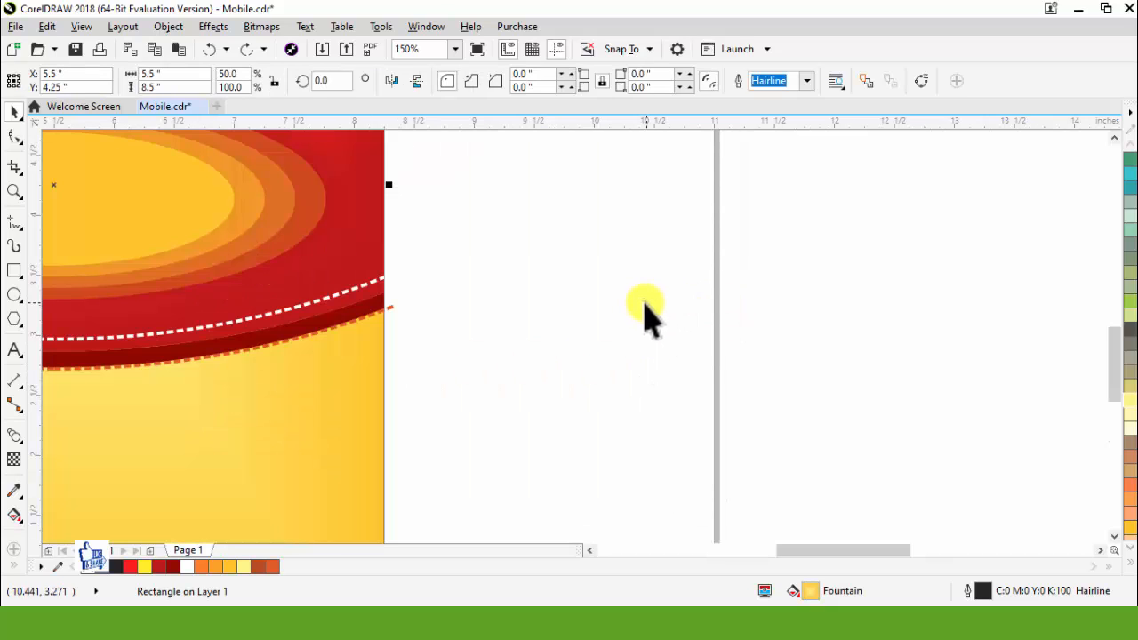
pyautogui.click(16, 295)
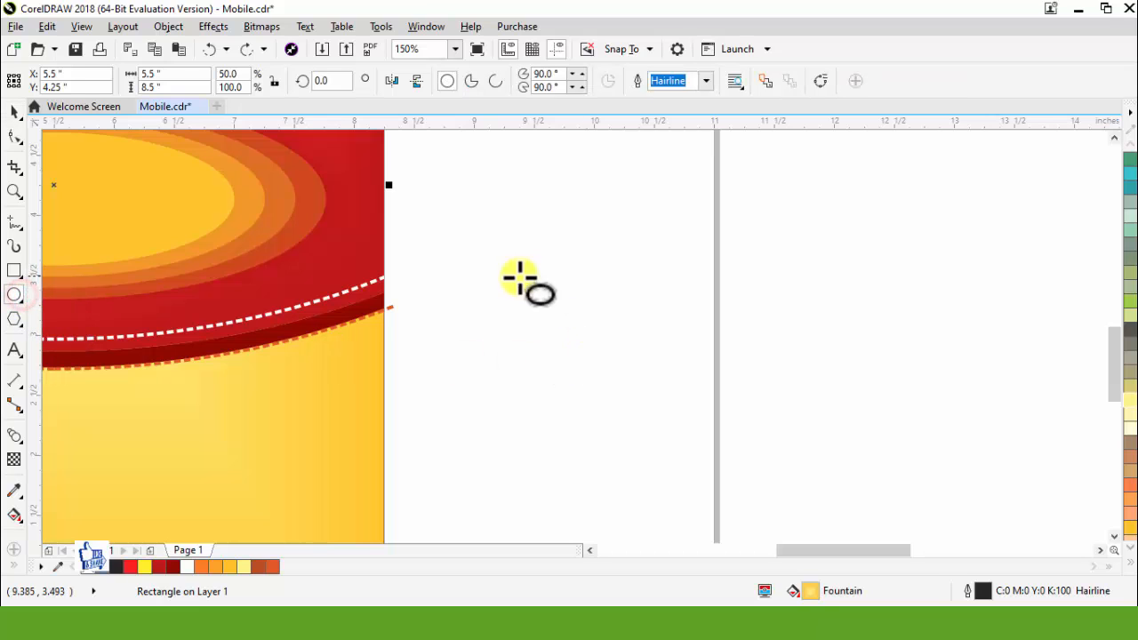
pyautogui.moveTo(516, 277); pyautogui.dragTo(604, 367)
pyautogui.scroll(1, 678, 334)
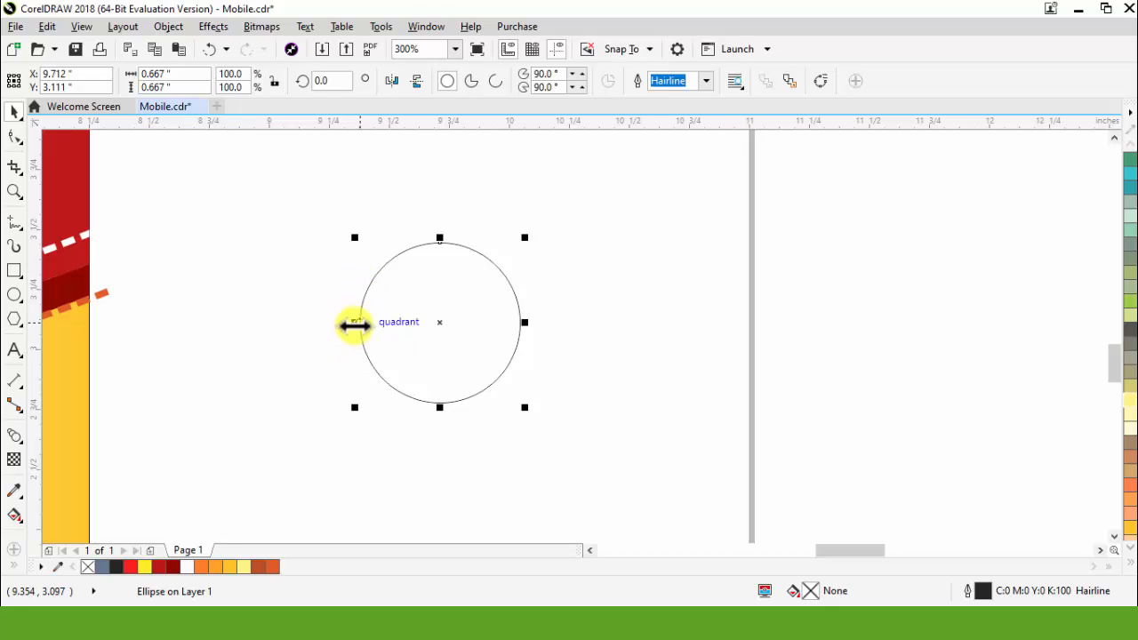
# Step: Mirror a copy of the circle sideways and then the pair downward, forming a two-by-two block of touching circles
pyautogui.moveTo(355, 322); pyautogui.dragTo(560, 348)
pyautogui.rightClick(559, 348)
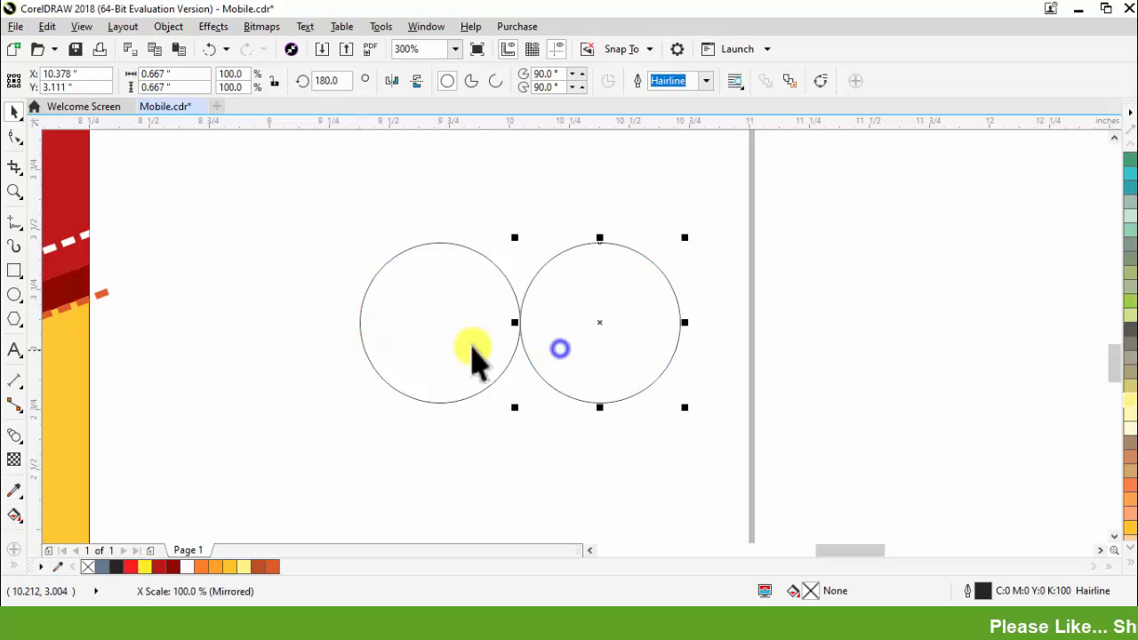
pyautogui.keyDown('shift'); pyautogui.click(439, 330); pyautogui.keyUp('shift')
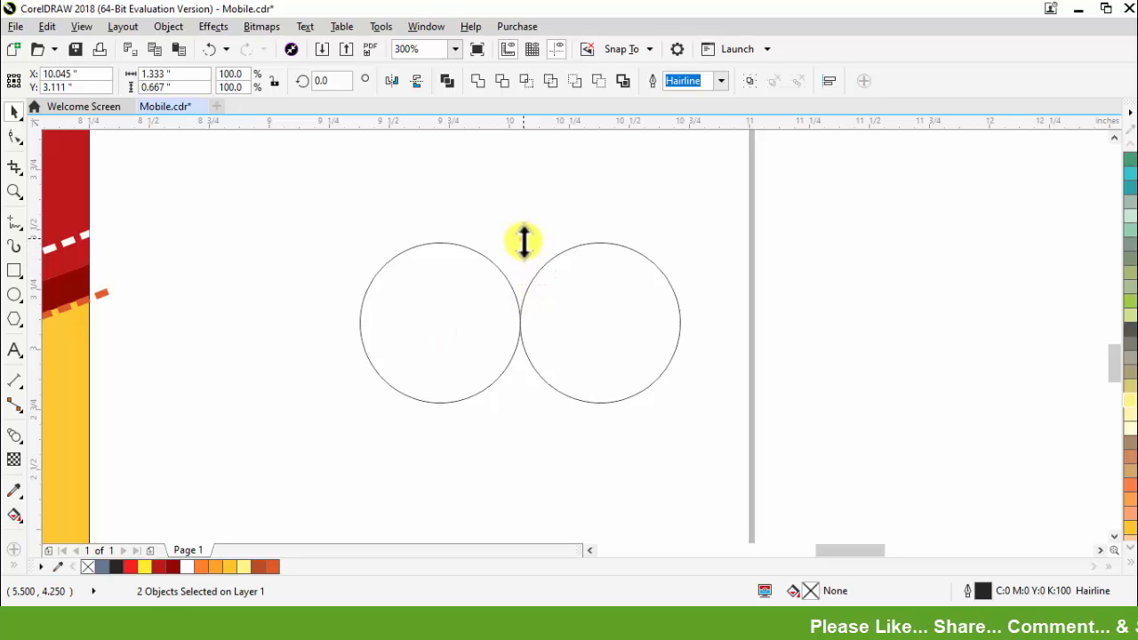
pyautogui.moveTo(524, 242); pyautogui.dragTo(526, 403)
pyautogui.rightClick(526, 403)
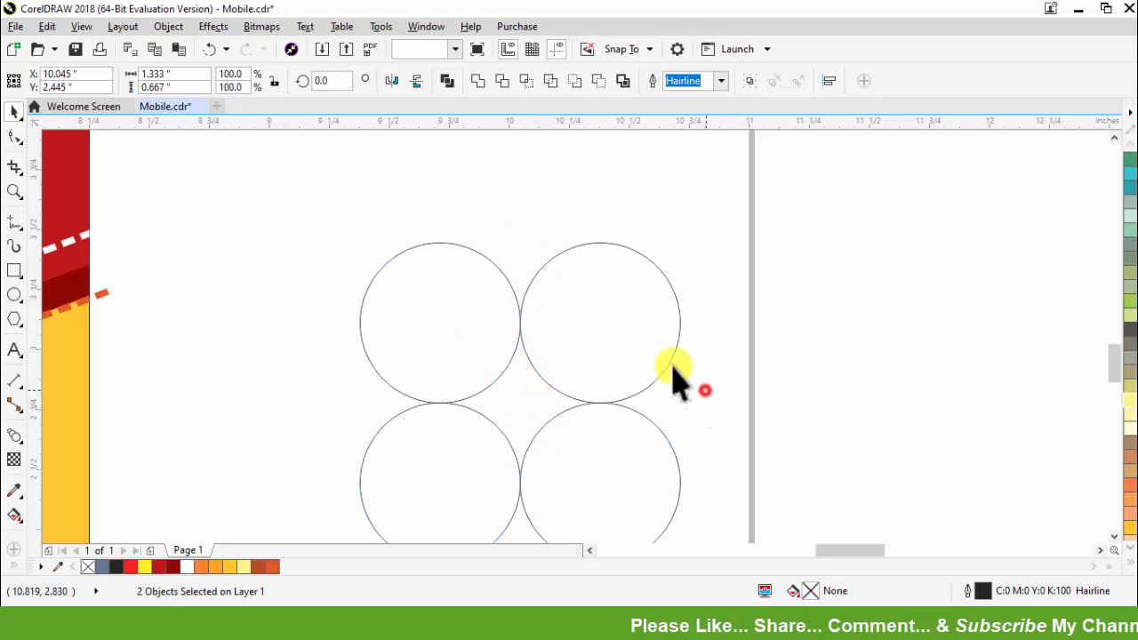
pyautogui.click(705, 390)
# Step: Smart Fill the gap enclosed by the four circles to create a four-pointed star
pyautogui.click(15, 566)
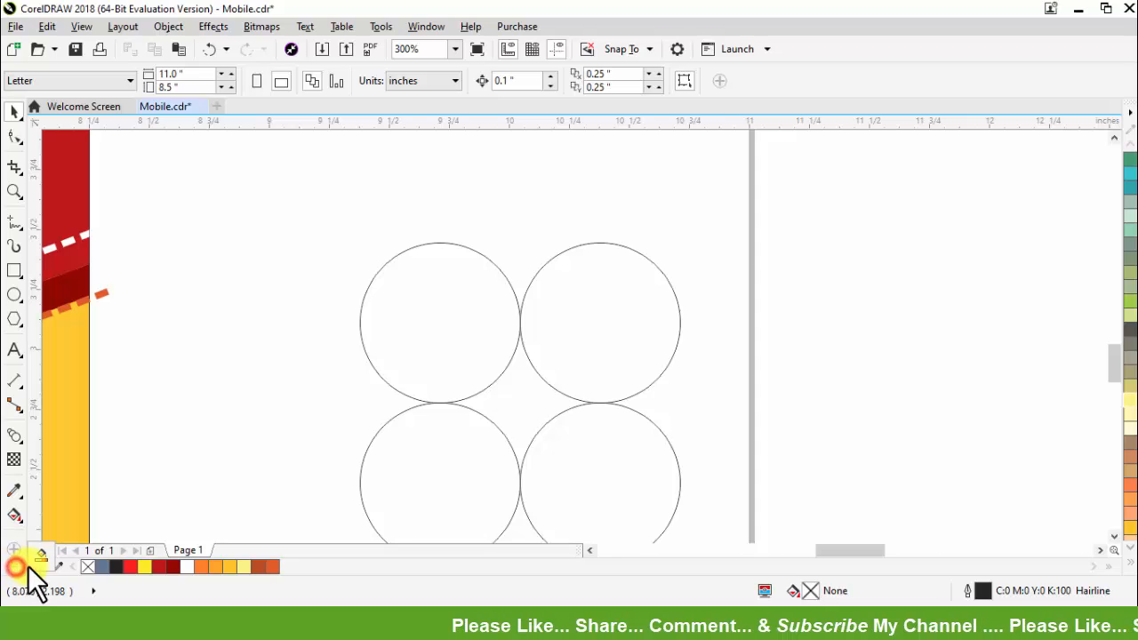
pyautogui.click(45, 555)
pyautogui.click(528, 402)
pyautogui.press('space')
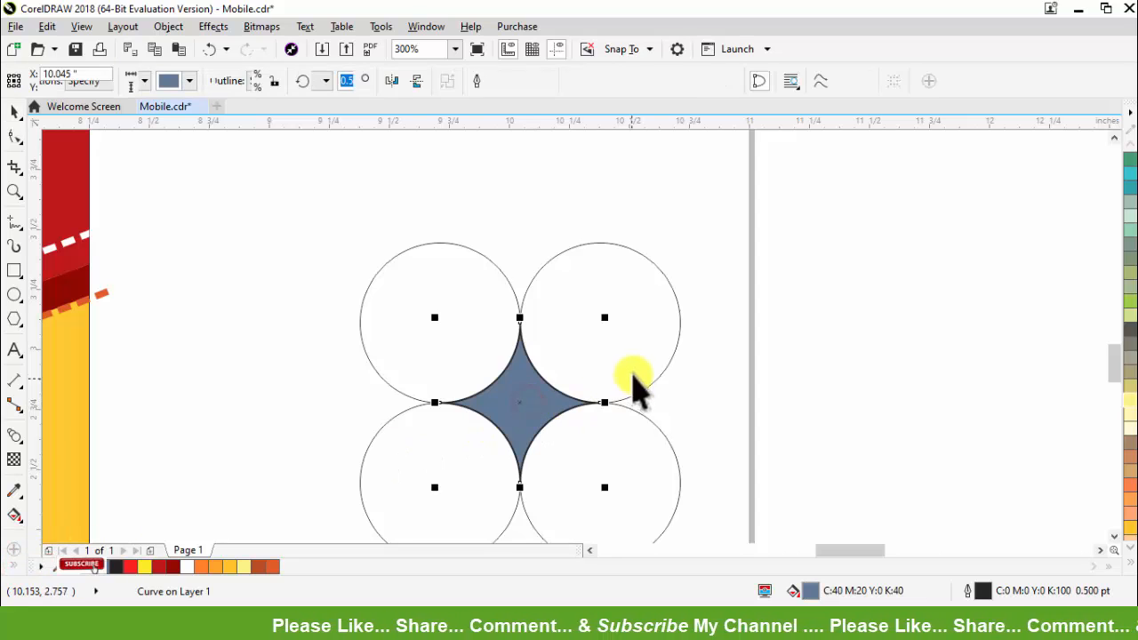
# Step: Delete three of the four construction circles, keeping the upper-left circle and the star
pyautogui.click(633, 377)
pyautogui.press('Delete')
pyautogui.click(609, 476)
pyautogui.press('Delete')
pyautogui.click(477, 461)
pyautogui.press('Delete')
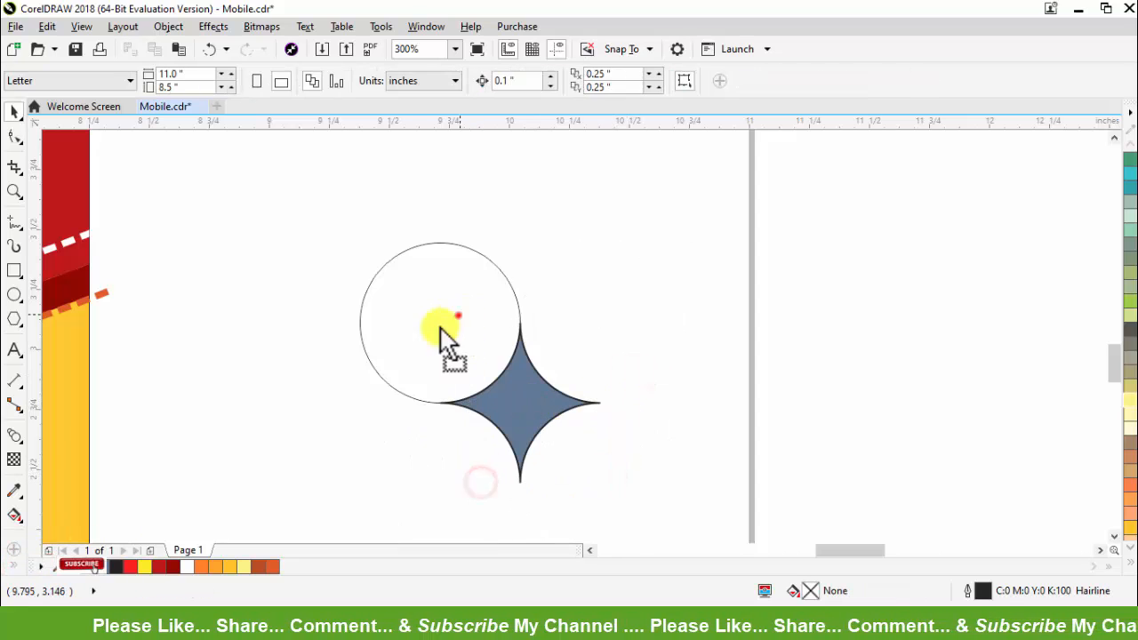
# Step: Shrink the remaining circle and move it clear of the star, and scale the star down to about 0.28 inches
pyautogui.moveTo(459, 315); pyautogui.dragTo(410, 362)
pyautogui.moveTo(502, 431); pyautogui.dragTo(532, 284)
pyautogui.moveTo(640, 340); pyautogui.dragTo(612, 302)
# Step: Duplicate the star straight below the original and scale the copy down to a smaller star
pyautogui.moveTo(549, 256); pyautogui.dragTo(543, 393)
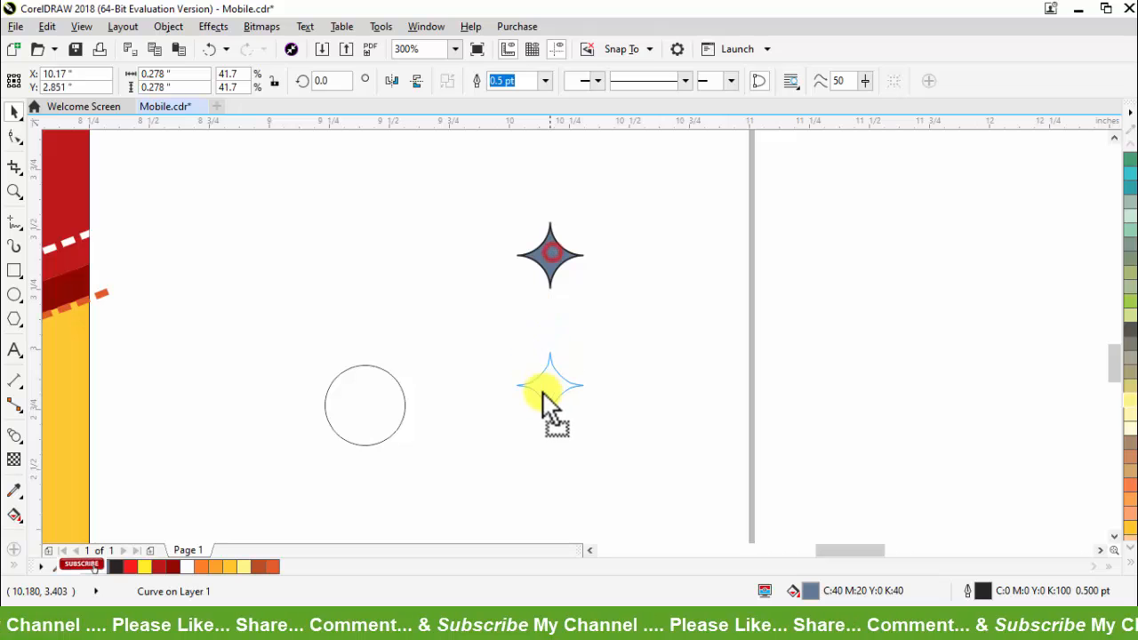
pyautogui.moveTo(588, 424); pyautogui.dragTo(554, 437)
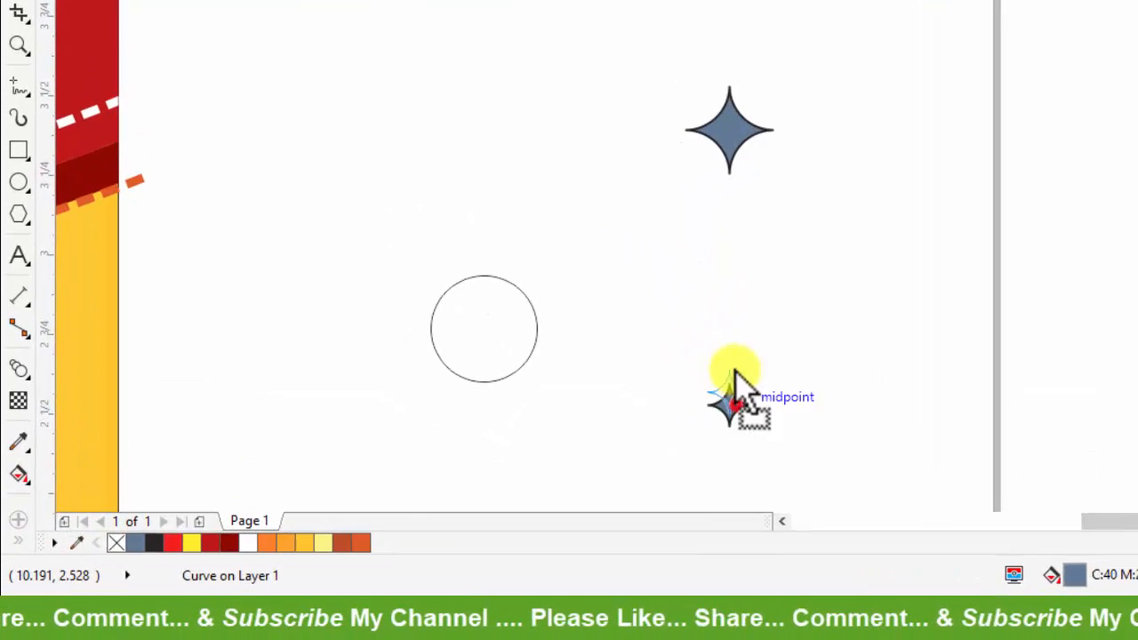
pyautogui.moveTo(734, 374); pyautogui.dragTo(736, 286)
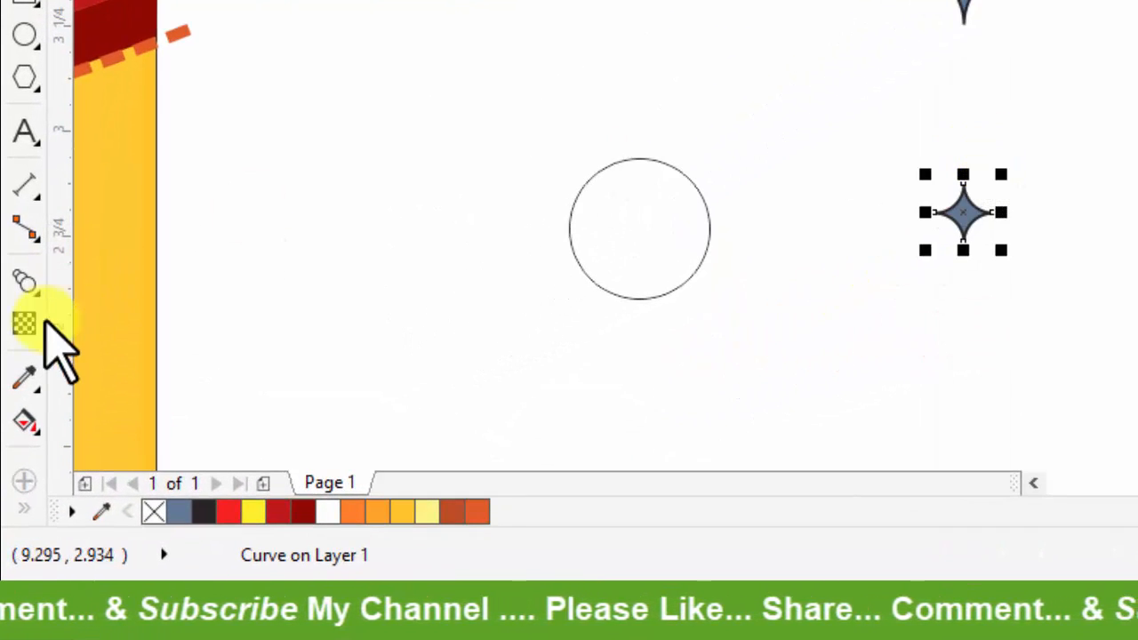
# Step: Blend the large star into the small star below it using 2 intermediate steps
pyautogui.click(40, 293)
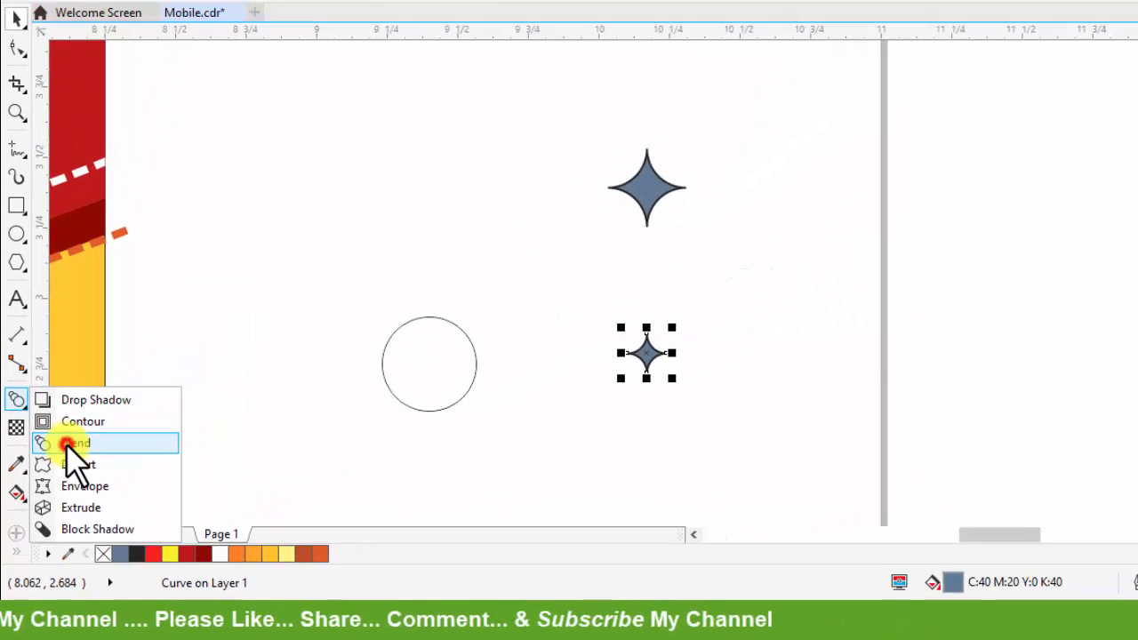
pyautogui.click(112, 348)
pyautogui.moveTo(549, 260); pyautogui.dragTo(549, 395)
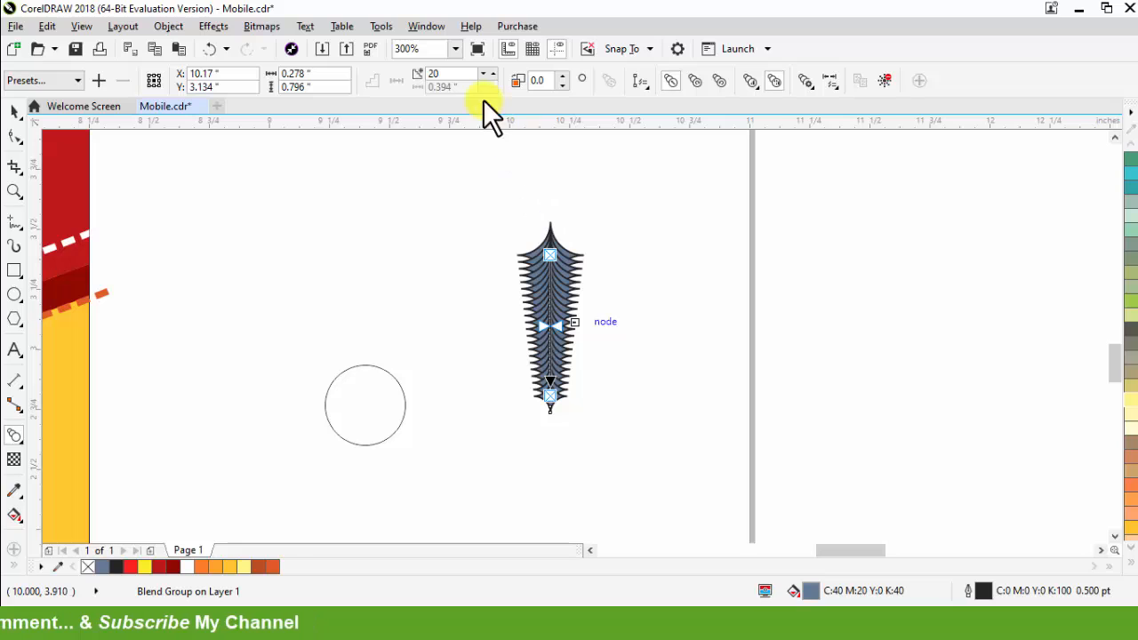
pyautogui.doubleClick(455, 77)
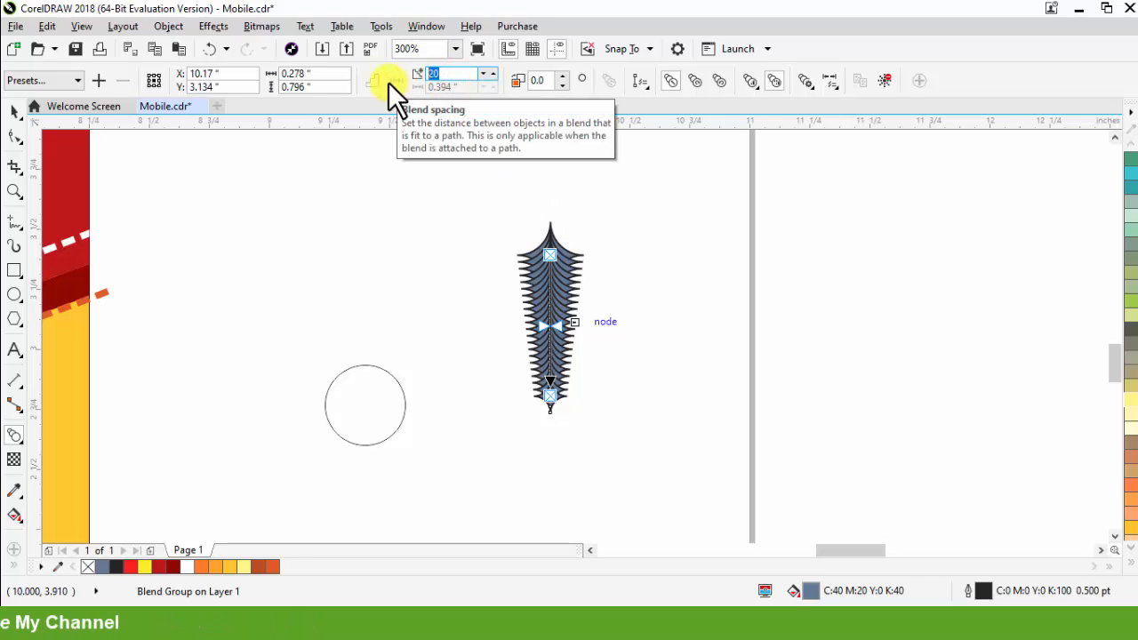
pyautogui.write('2')
pyautogui.press('Return')
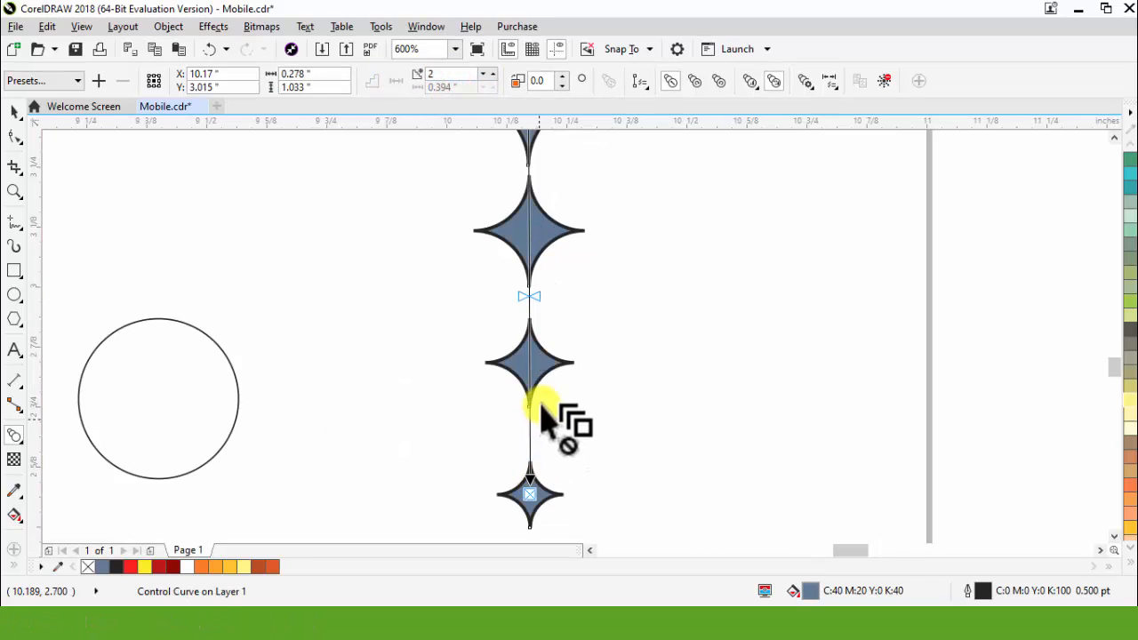
pyautogui.scroll(-1, 550, 376)
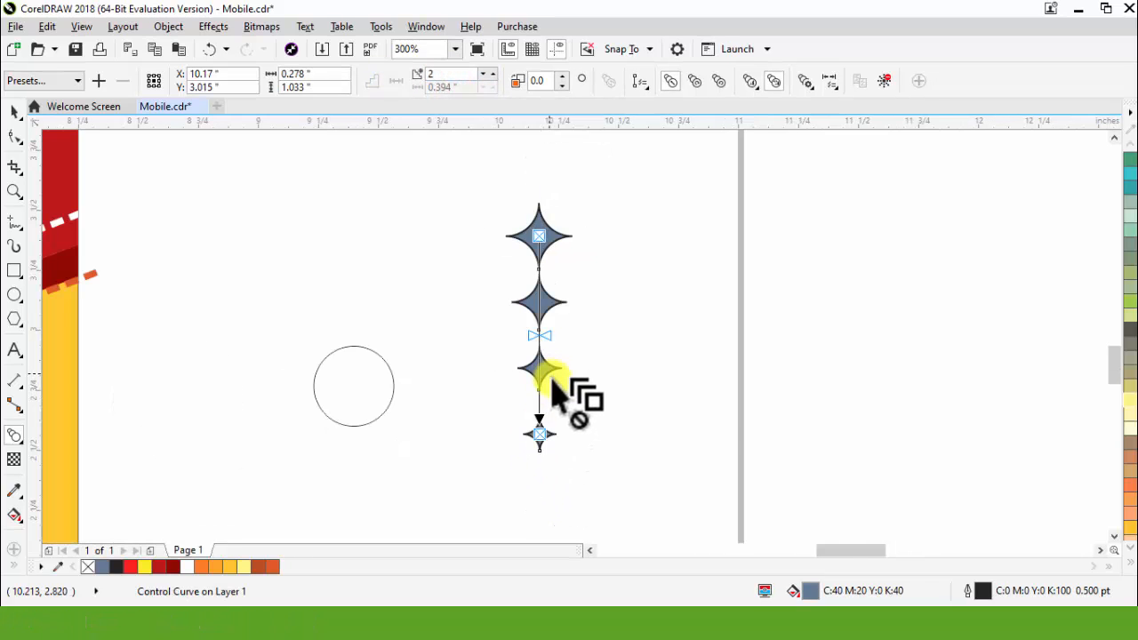
# Step: Separate the blend into four stars without outlines, group them, and place the group directly above the circle
pyautogui.press('space')
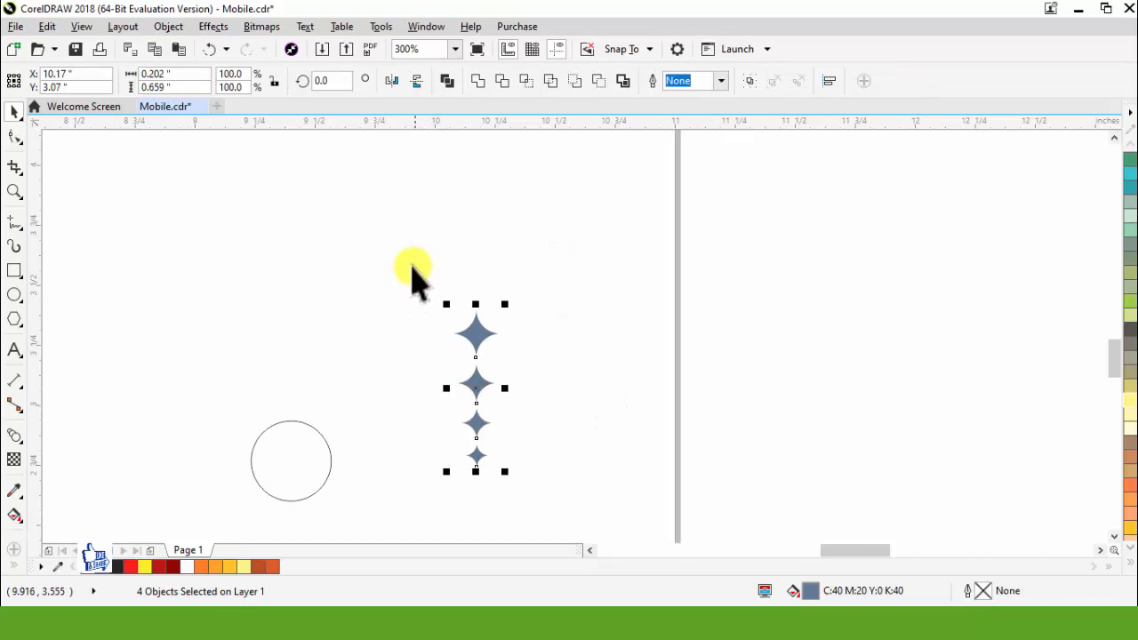
pyautogui.moveTo(414, 264); pyautogui.dragTo(560, 485)
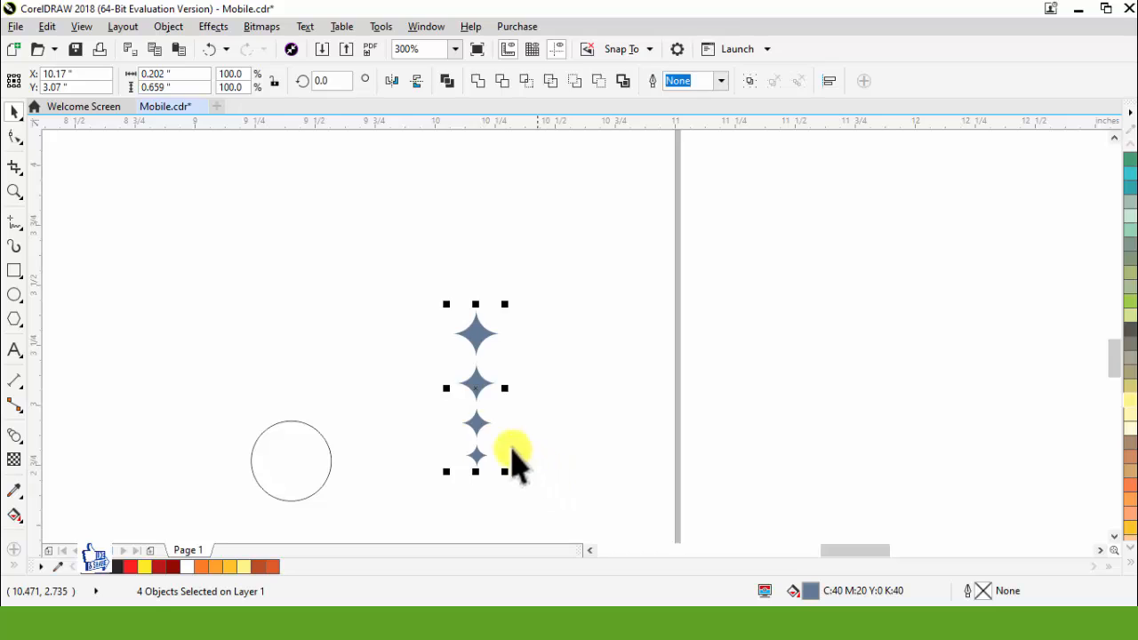
pyautogui.hotkey('ctrl', 'g')
pyautogui.moveTo(477, 388); pyautogui.dragTo(297, 335)
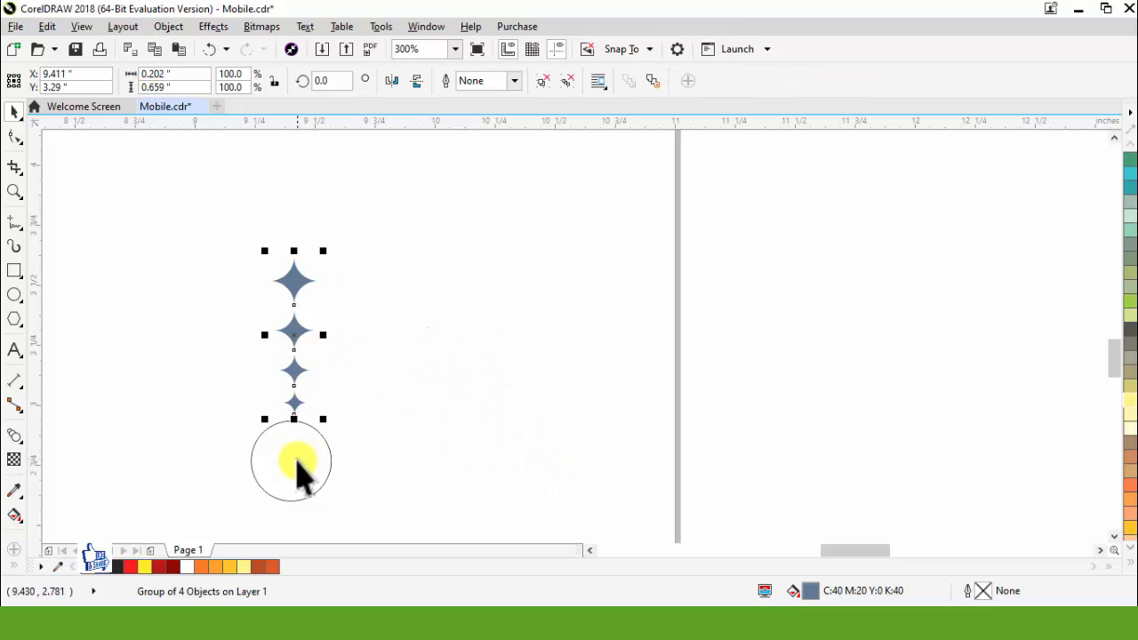
# Step: Set the star group's rotation centre to the circle's centre and make a copy rotated 15 degrees clockwise around it
pyautogui.click(297, 471)
pyautogui.click(295, 329)
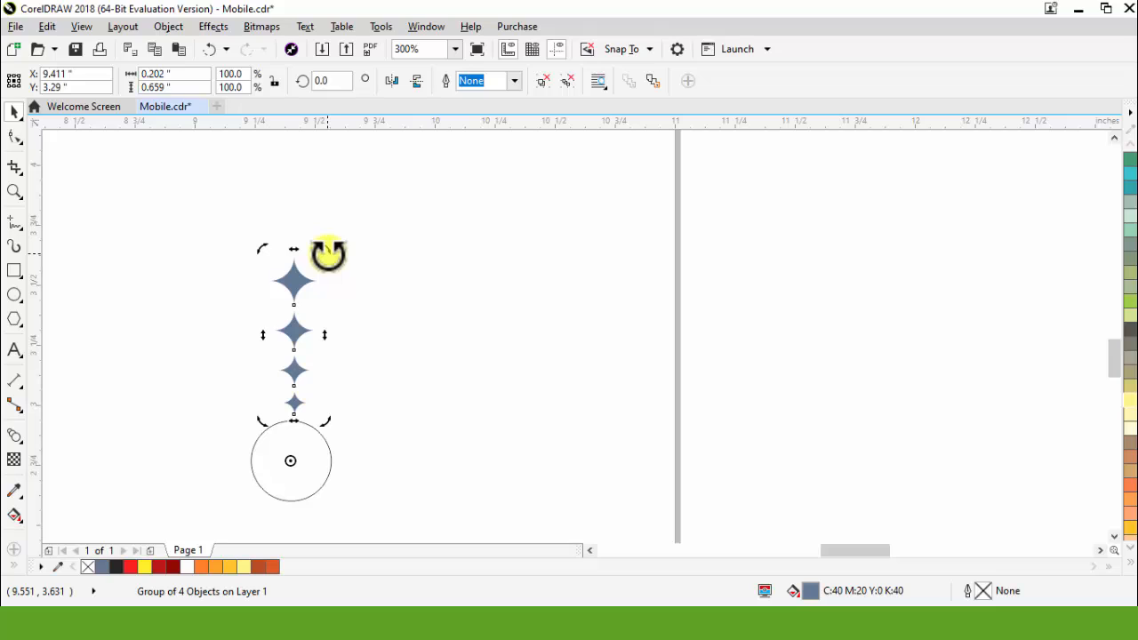
pyautogui.moveTo(328, 254); pyautogui.dragTo(356, 277)
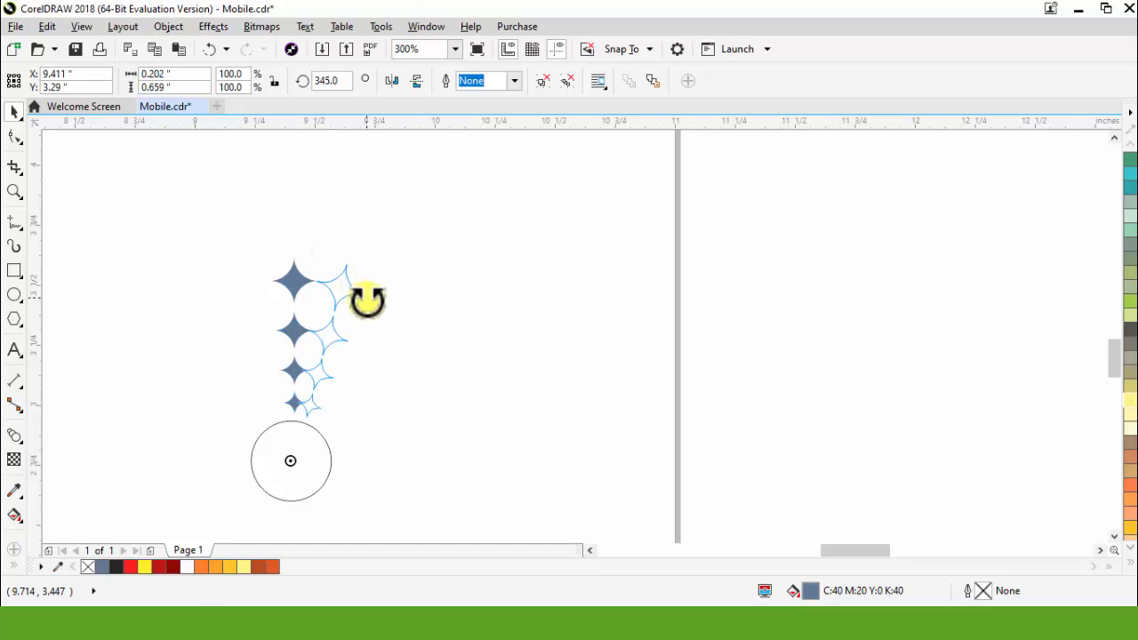
pyautogui.moveTo(374, 316)
pyautogui.mouseDown()
pyautogui.moveTo(380, 326)
pyautogui.moveTo(369, 315)
pyautogui.mouseUp()
pyautogui.rightClick(369, 315)
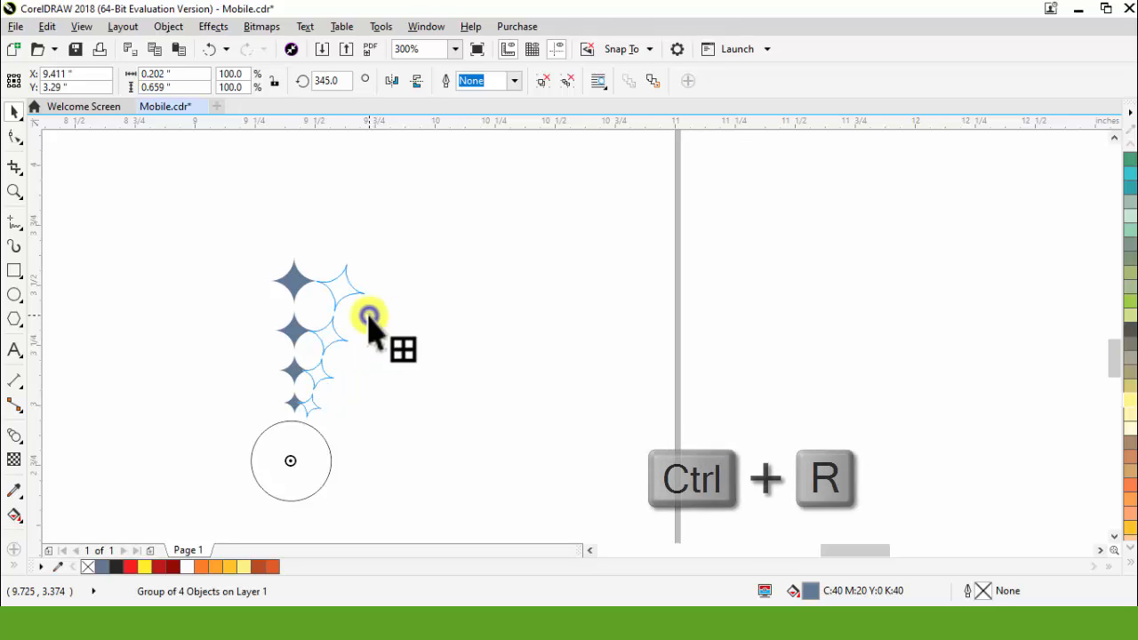
# Step: Repeat the 15-degree rotated copy of the star group until it forms a full ring around the circle
pyautogui.hotkey('ctrl', 'r')
pyautogui.hotkey('ctrl', 'r')
pyautogui.hotkey('ctrl', 'r')
pyautogui.hotkey('ctrl', 'r')
pyautogui.hotkey('ctrl', 'r')
pyautogui.hotkey('ctrl', 'r')
pyautogui.hotkey('ctrl', 'r')
pyautogui.hotkey('ctrl', 'r')
pyautogui.hotkey('ctrl', 'r')
pyautogui.hotkey('ctrl', 'r')
pyautogui.hotkey('ctrl', 'r')
pyautogui.hotkey('ctrl', 'r')
pyautogui.hotkey('ctrl', 'r')
pyautogui.hotkey('ctrl', 'r')
pyautogui.hotkey('ctrl', 'r')
pyautogui.hotkey('ctrl', 'r')
pyautogui.hotkey('ctrl', 'r')
pyautogui.hotkey('ctrl', 'r')
pyautogui.hotkey('ctrl', 'r')
pyautogui.hotkey('ctrl', 'r')
pyautogui.hotkey('ctrl', 'r')
pyautogui.click(503, 350)
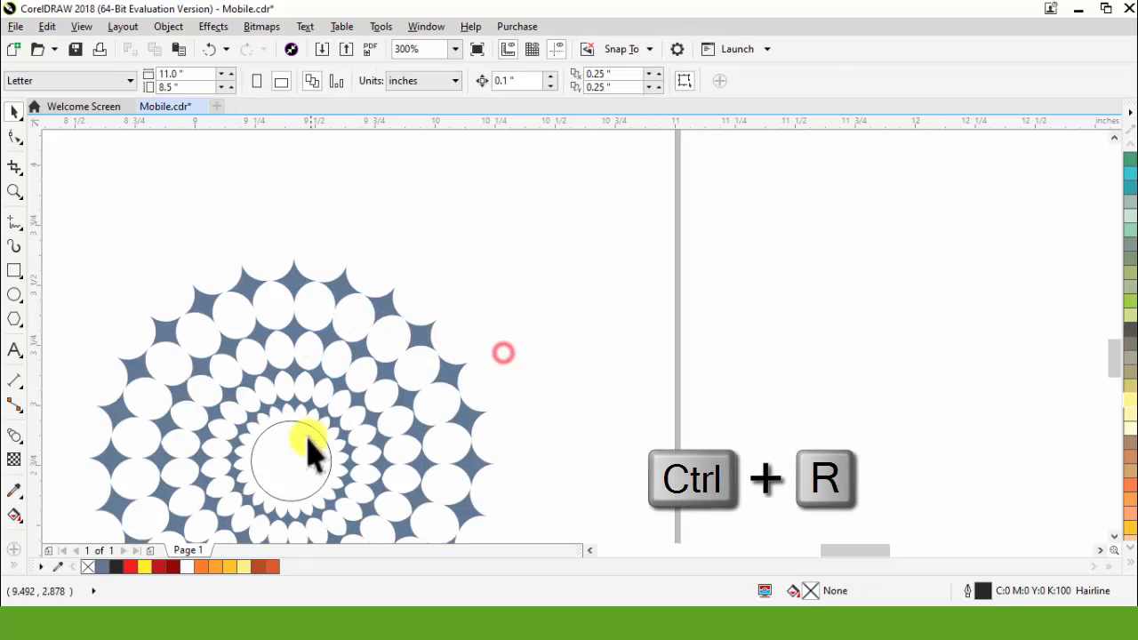
# Step: Add four progressively smaller concentric copies inside the central circle and give all five circles a 1.0 pt outline
pyautogui.click(302, 425)
pyautogui.scroll(2, 260, 482)
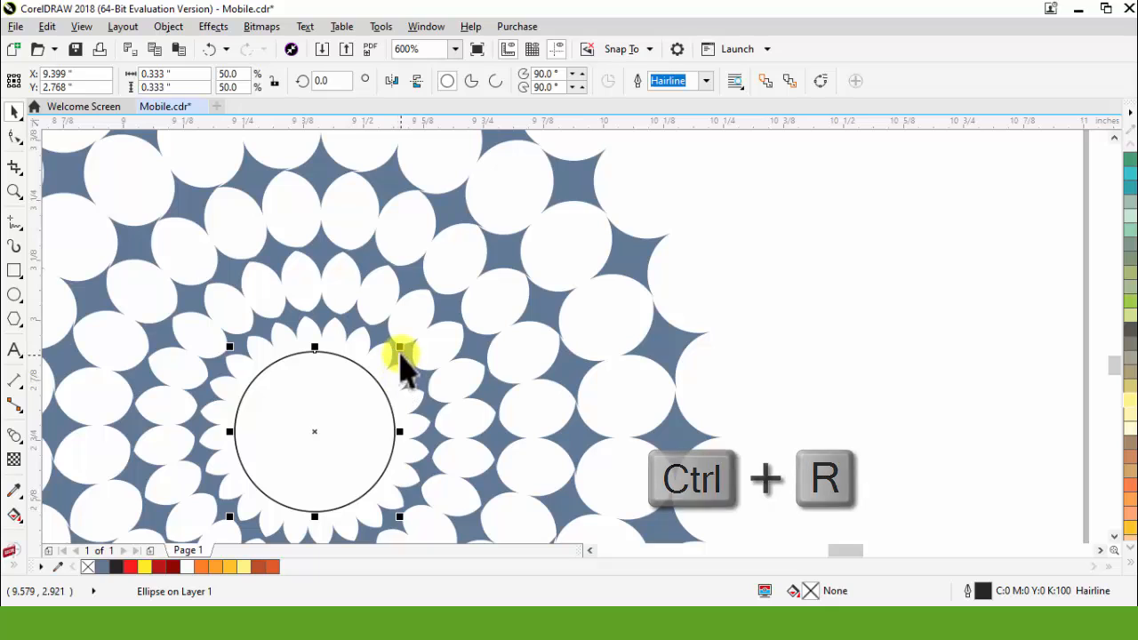
pyautogui.click(742, 311)
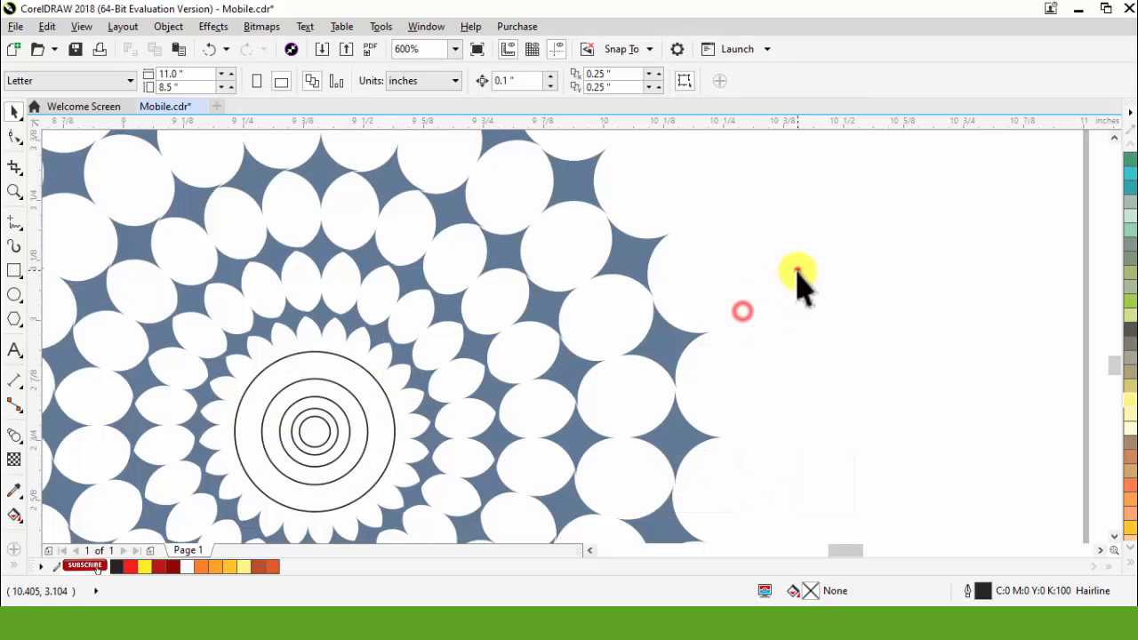
pyautogui.moveTo(798, 272); pyautogui.dragTo(222, 525)
pyautogui.click(897, 424)
# Step: Convert the outlines of the five concentric circles to objects
pyautogui.click(317, 436)
pyautogui.hotkey('ctrl', 'shift', 'q')
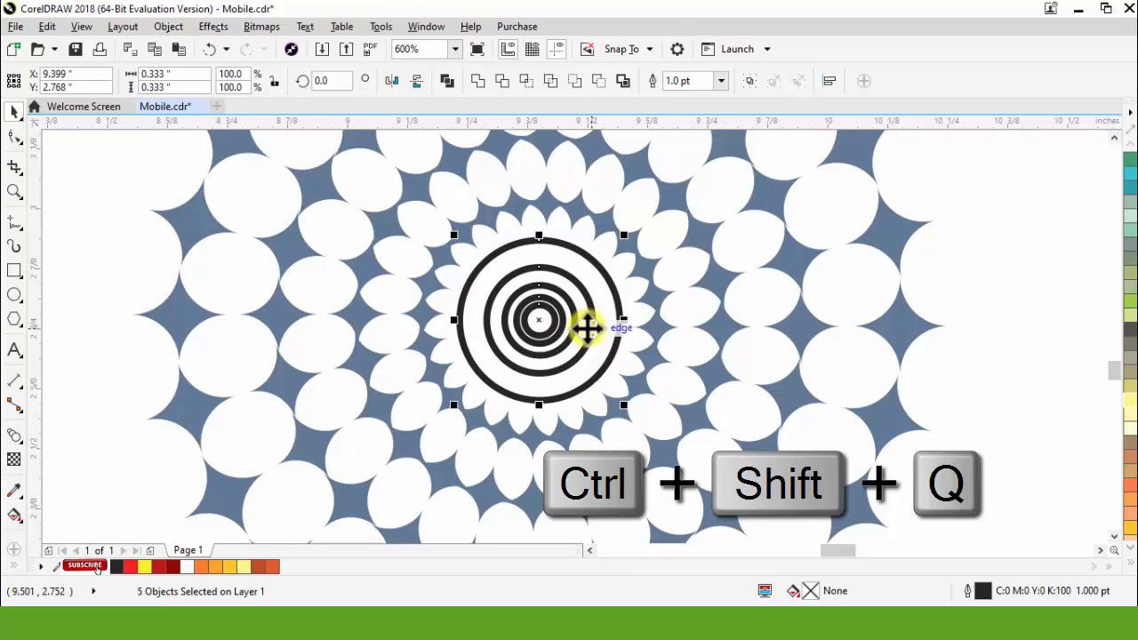
pyautogui.scroll(-3, 587, 331)
pyautogui.click(757, 373)
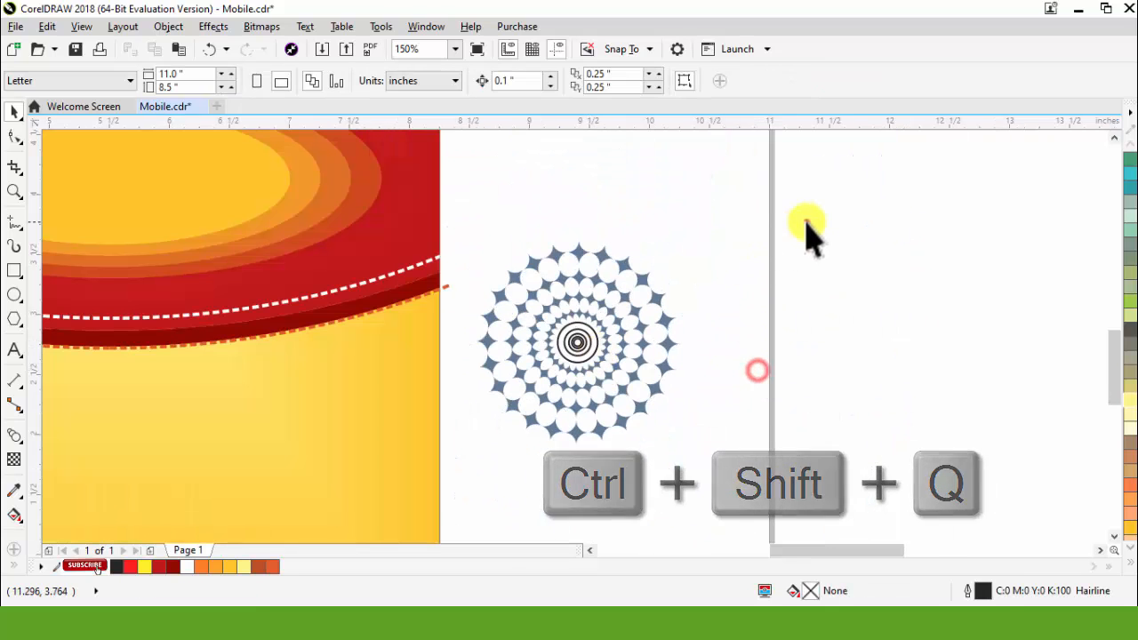
# Step: Weld the star ring and the concentric rings into a single black ornament curve
pyautogui.moveTo(806, 222); pyautogui.dragTo(452, 507)
pyautogui.scroll(1, 559, 338)
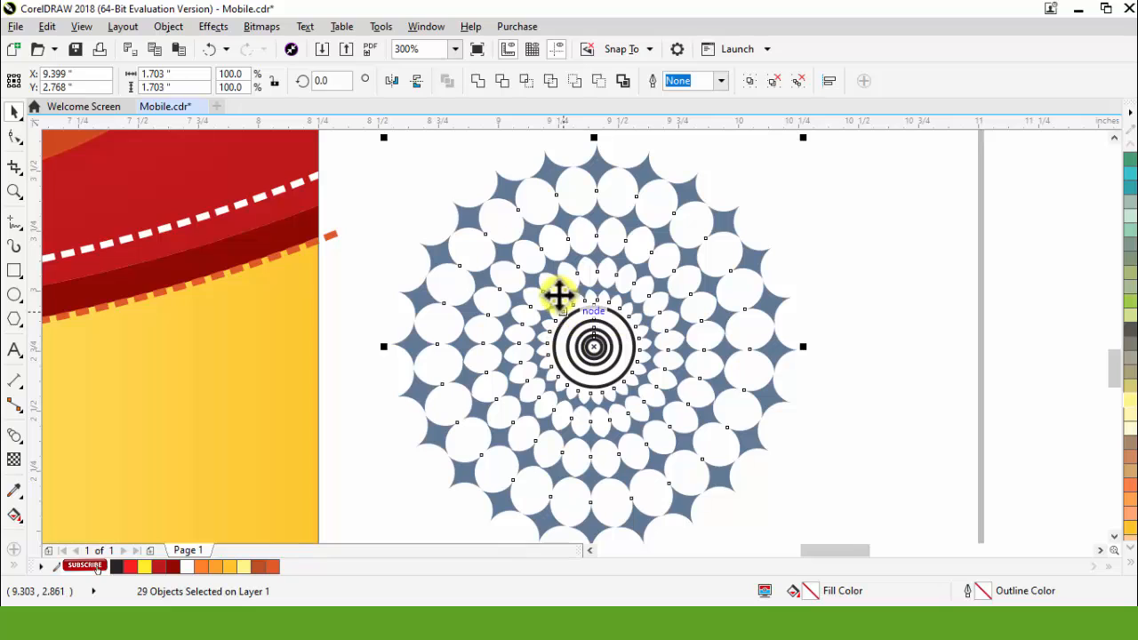
pyautogui.click(477, 80)
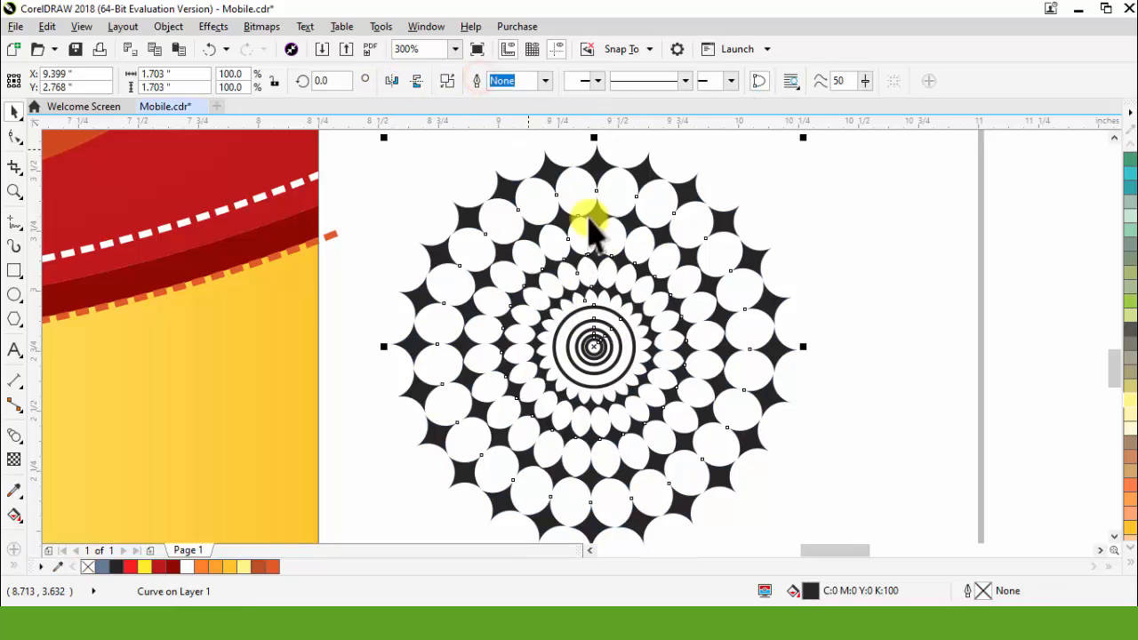
pyautogui.click(847, 301)
pyautogui.click(692, 196)
# Step: Scale the welded ornament down proportionally to about 0.556 inches wide
pyautogui.scroll(-2, 774, 233)
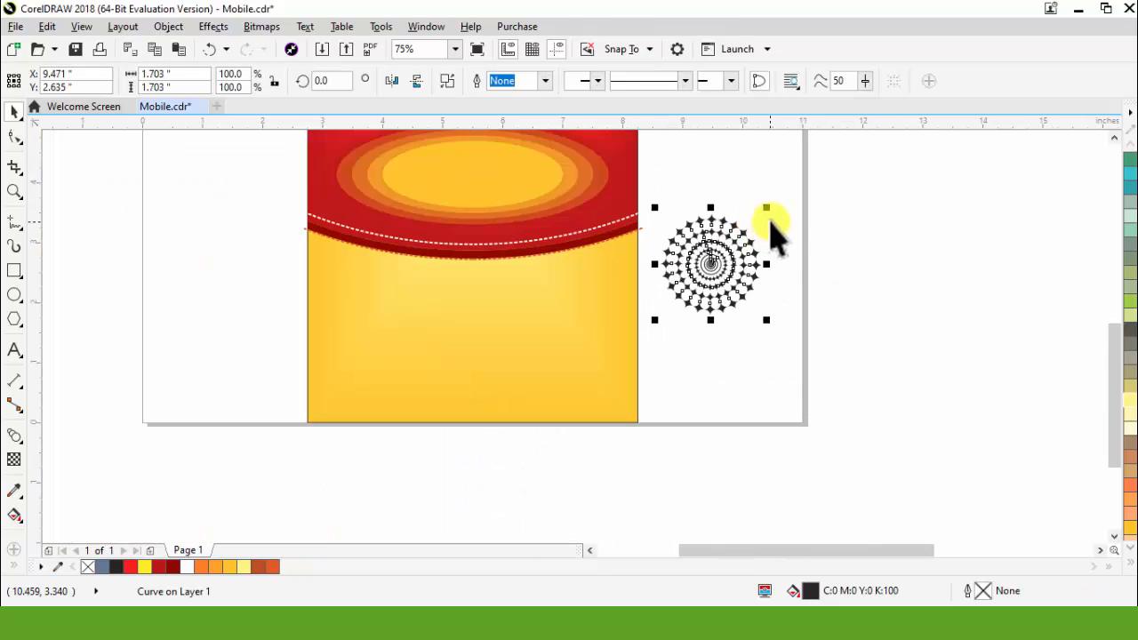
pyautogui.moveTo(772, 209); pyautogui.dragTo(765, 255)
pyautogui.click(676, 374)
# Step: Copy the ornament horizontally beside itself and repeat the duplication to form a row of nine ornaments
pyautogui.scroll(2, 355, 275)
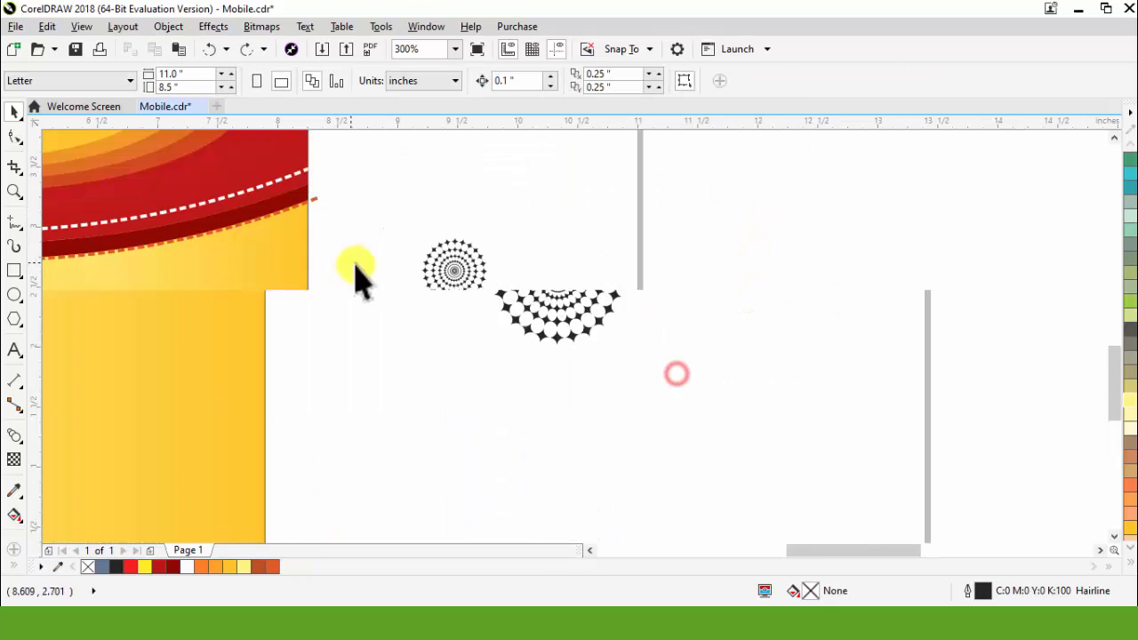
pyautogui.scroll(2, 467, 271)
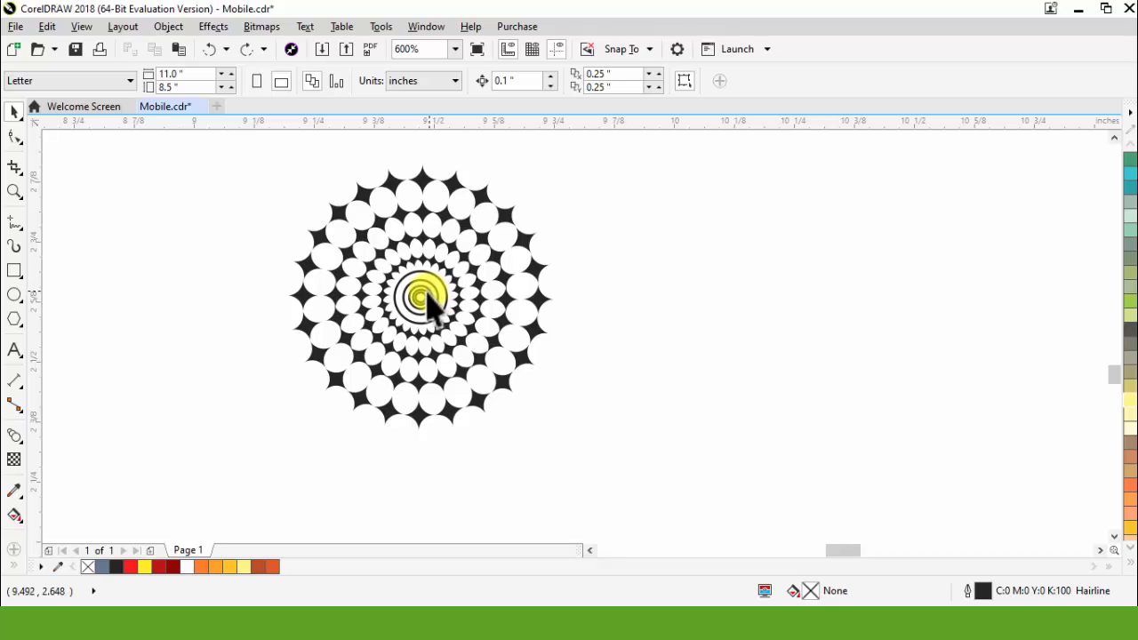
pyautogui.moveTo(425, 303); pyautogui.dragTo(708, 351)
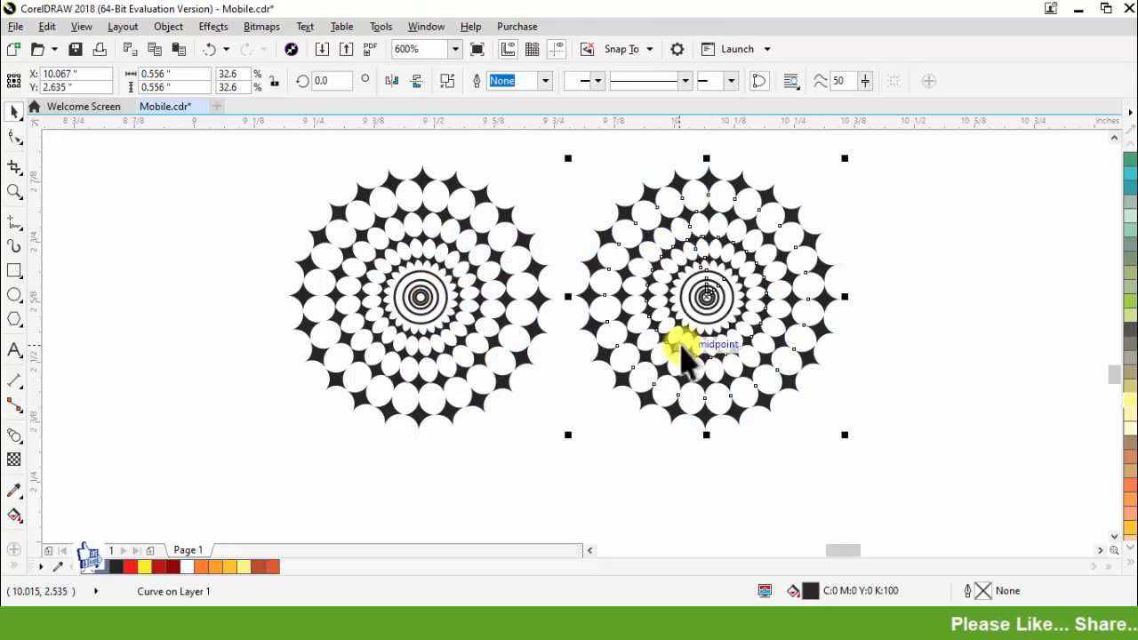
pyautogui.hotkey('ctrl', 'd')
pyautogui.hotkey('ctrl', 'd')
pyautogui.hotkey('ctrl', 'd')
pyautogui.hotkey('ctrl', 'd')
pyautogui.hotkey('ctrl', 'd')
pyautogui.hotkey('ctrl', 'd')
pyautogui.hotkey('ctrl', 'd')
pyautogui.scroll(-4, 526, 305)
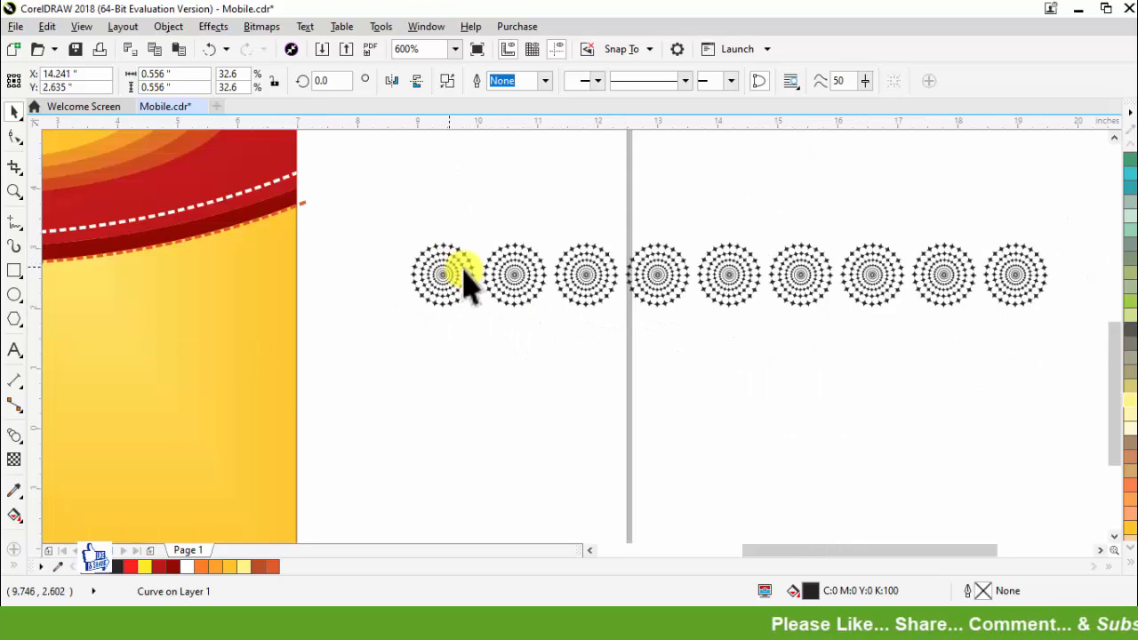
# Step: Build the ornament row up into eleven staggered rows of ten and group the whole pattern
pyautogui.moveTo(415, 234); pyautogui.dragTo(864, 386)
pyautogui.scroll(1, 630, 278)
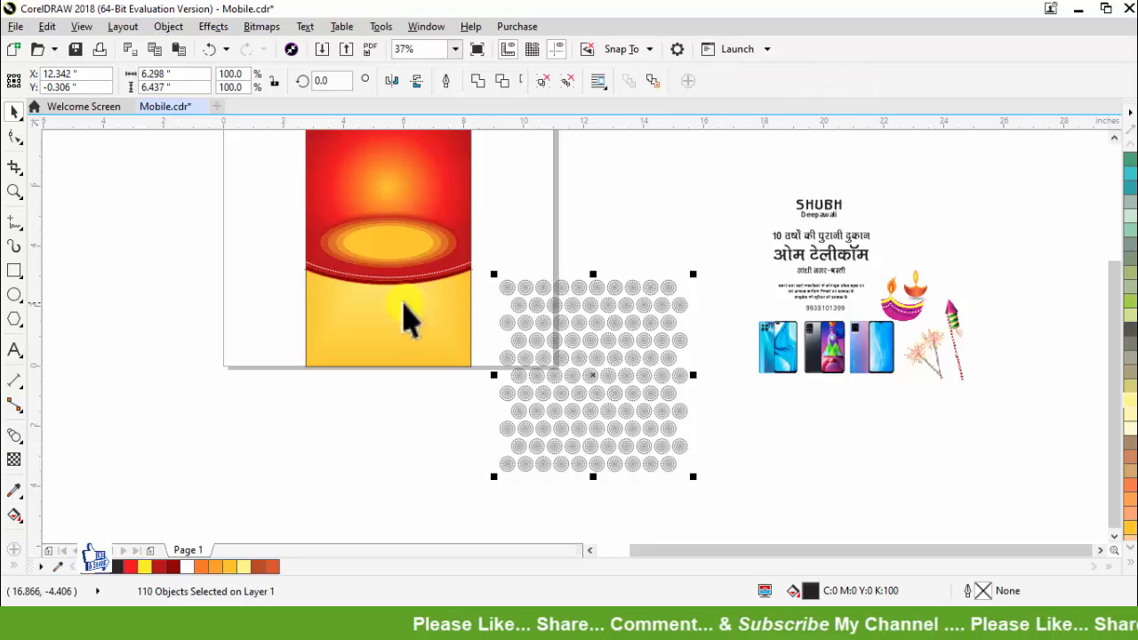
pyautogui.hotkey('ctrl', 'g')
# Step: Copy only the fill of the yellow background rectangle onto the grouped ornament pattern
pyautogui.scroll(1, 524, 323)
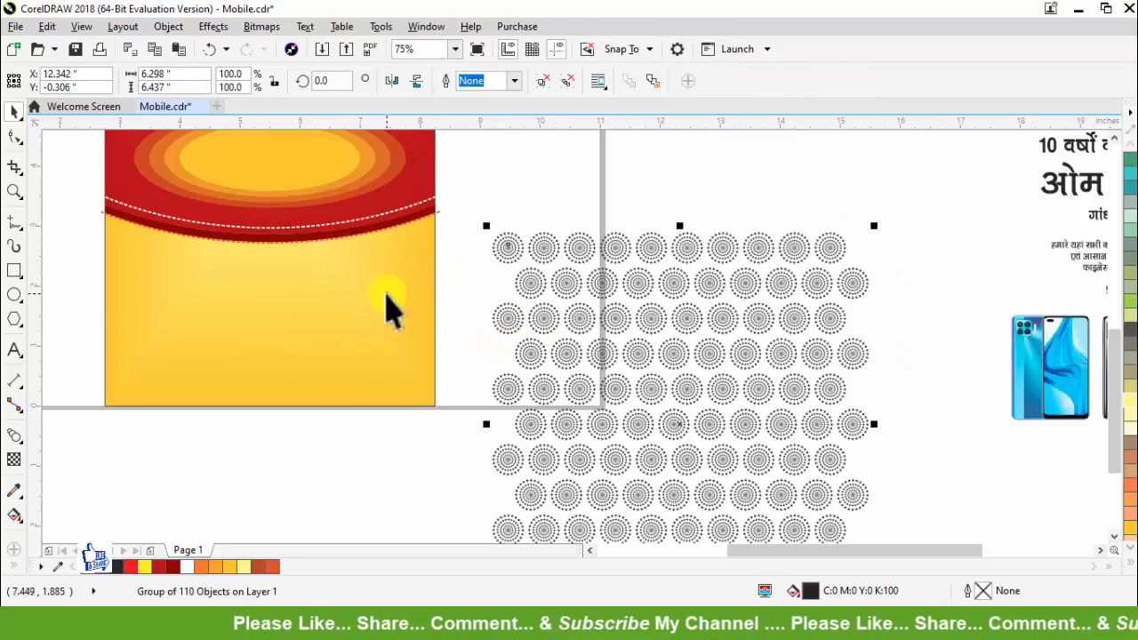
pyautogui.click(386, 301)
pyautogui.click(511, 247)
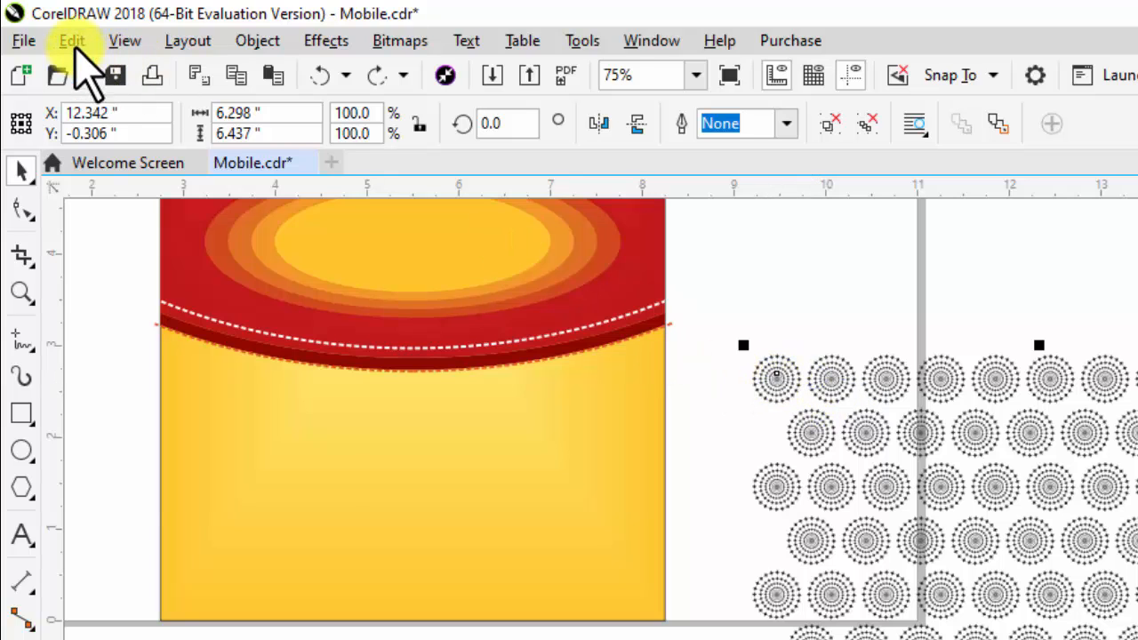
pyautogui.click(72, 41)
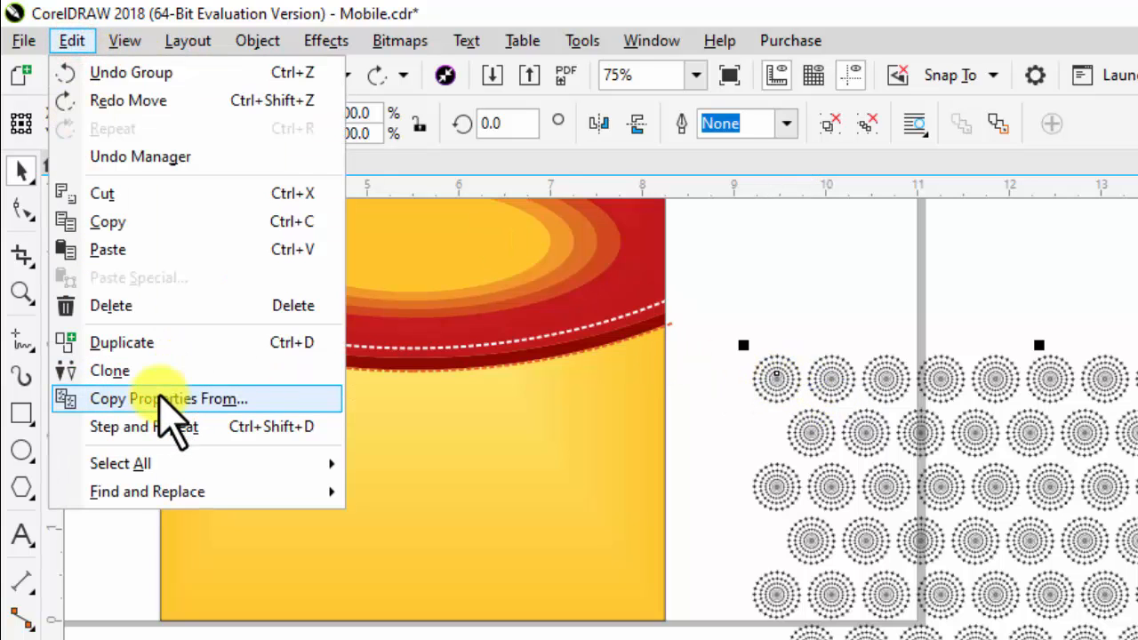
pyautogui.click(159, 398)
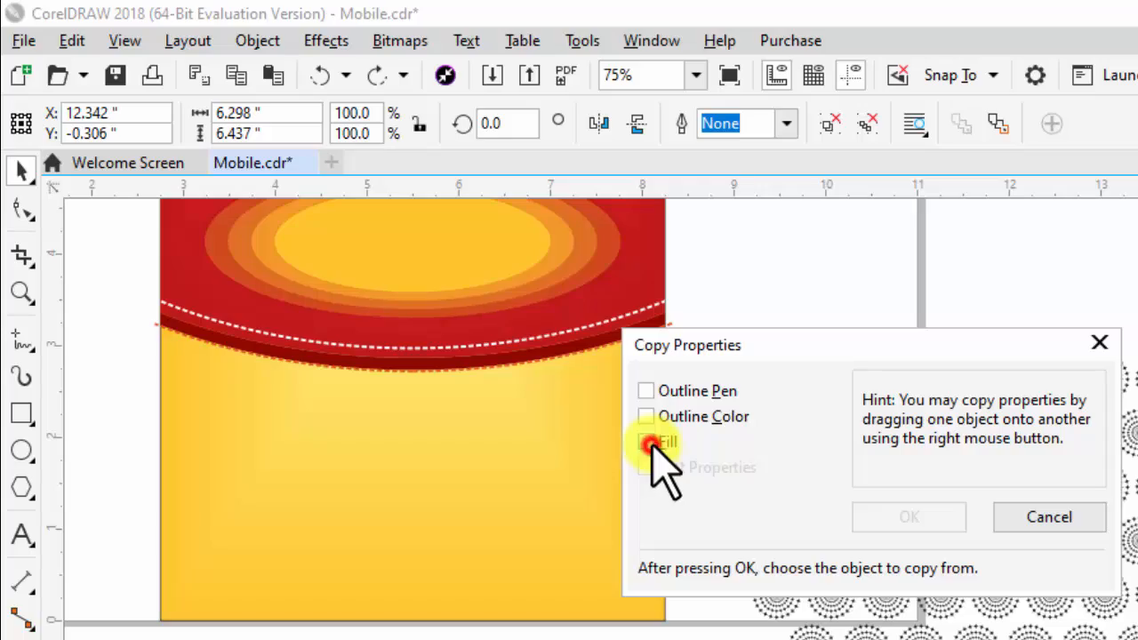
pyautogui.click(648, 443)
pyautogui.click(912, 518)
pyautogui.click(593, 494)
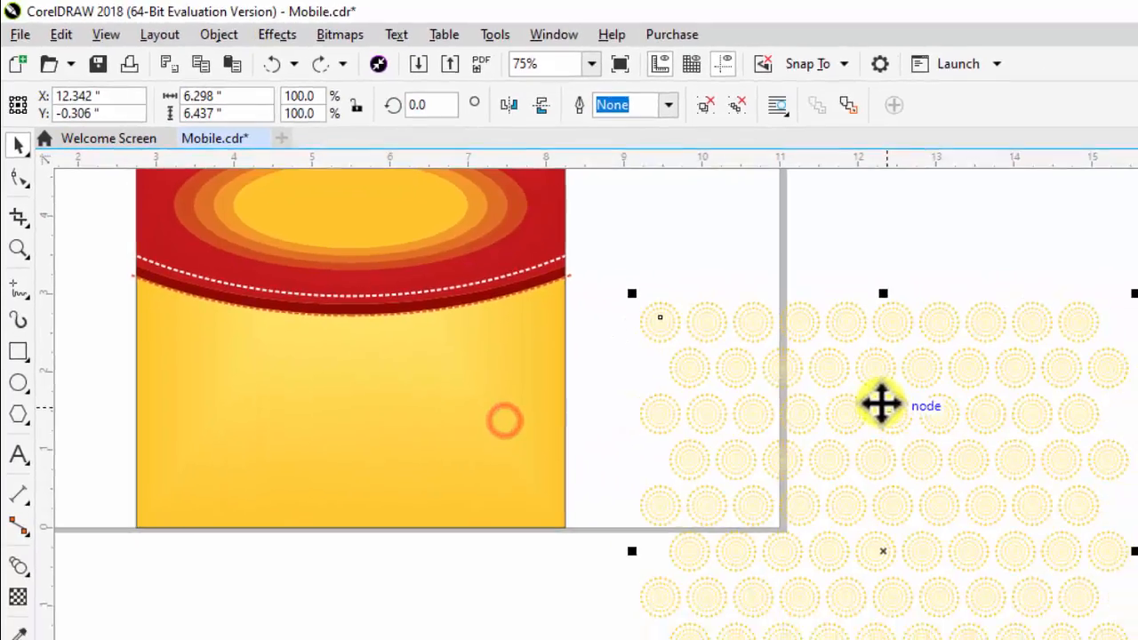
# Step: PowerClip a copy of the ornament pattern, enlarged to about 129%, inside the yellow background rectangle
pyautogui.moveTo(933, 367); pyautogui.dragTo(896, 379)
pyautogui.rightClick(896, 379)
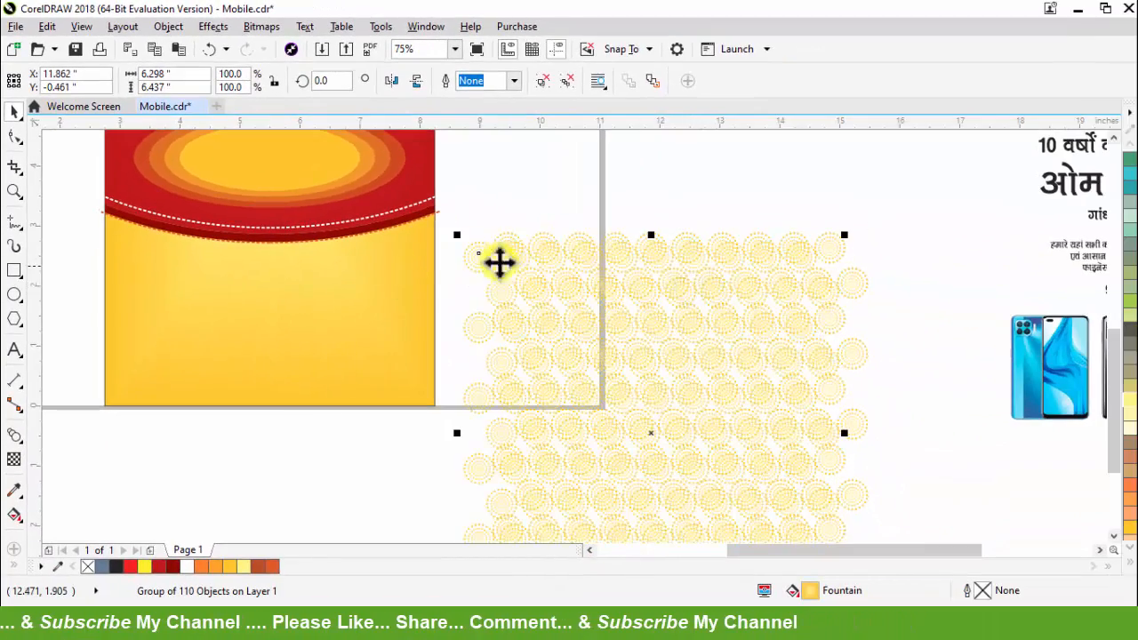
pyautogui.rightClick(586, 252)
pyautogui.click(640, 149)
pyautogui.click(388, 275)
pyautogui.scroll(2, 345, 360)
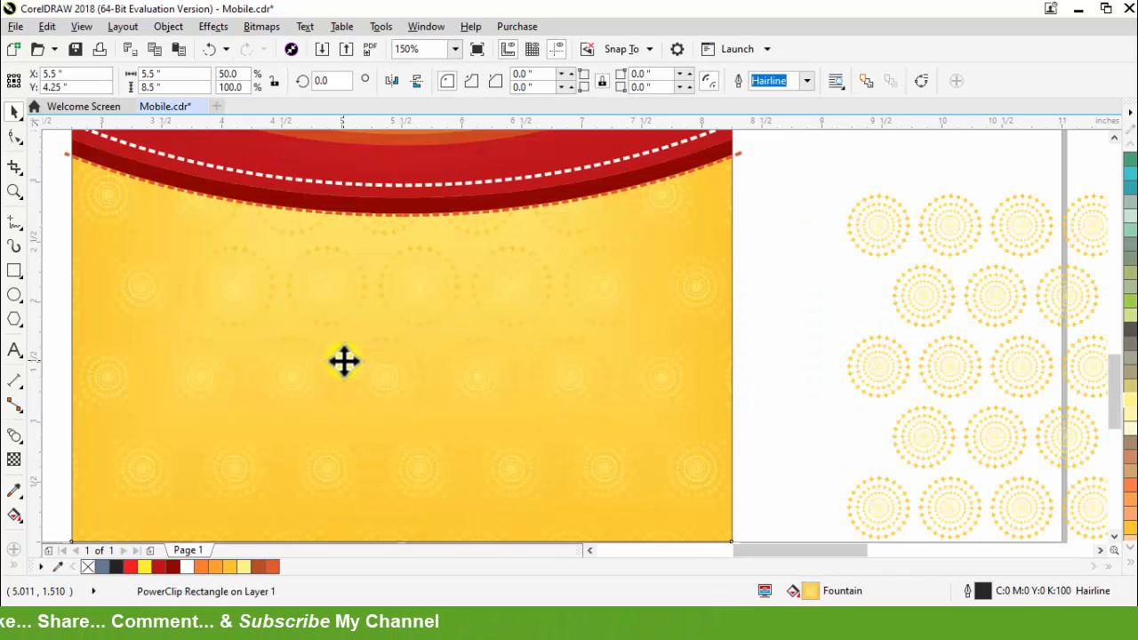
# Step: Inspect the clipped pattern by opening the yellow rectangle's PowerClip contents, selecting the ornament group, and leaving the contents
pyautogui.scroll(-2, 571, 356)
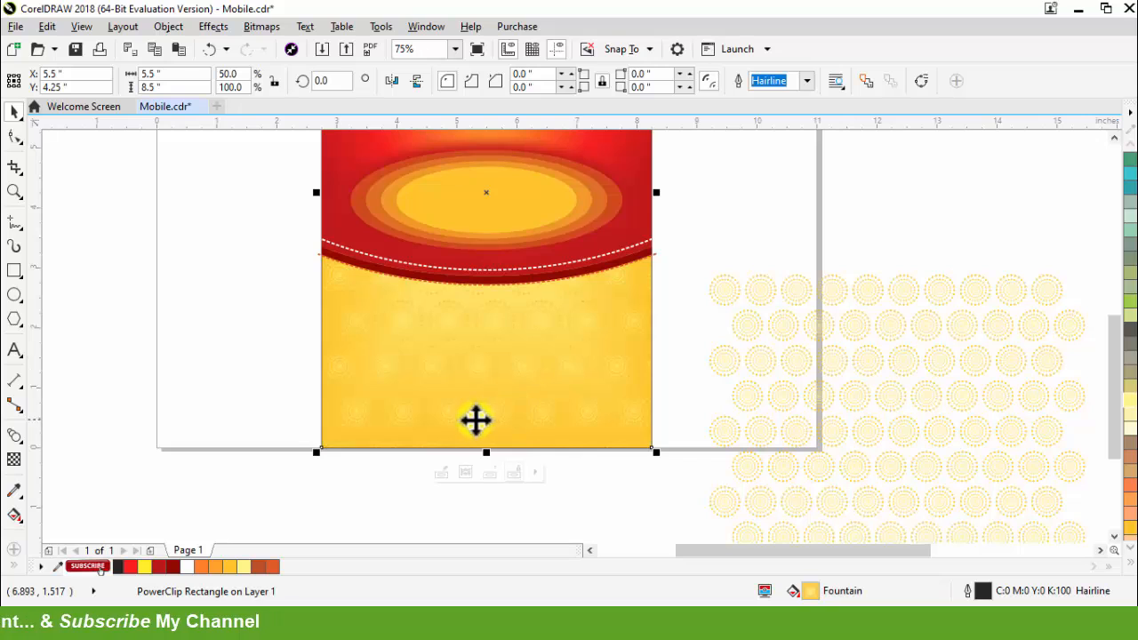
pyautogui.scroll(2, 516, 411)
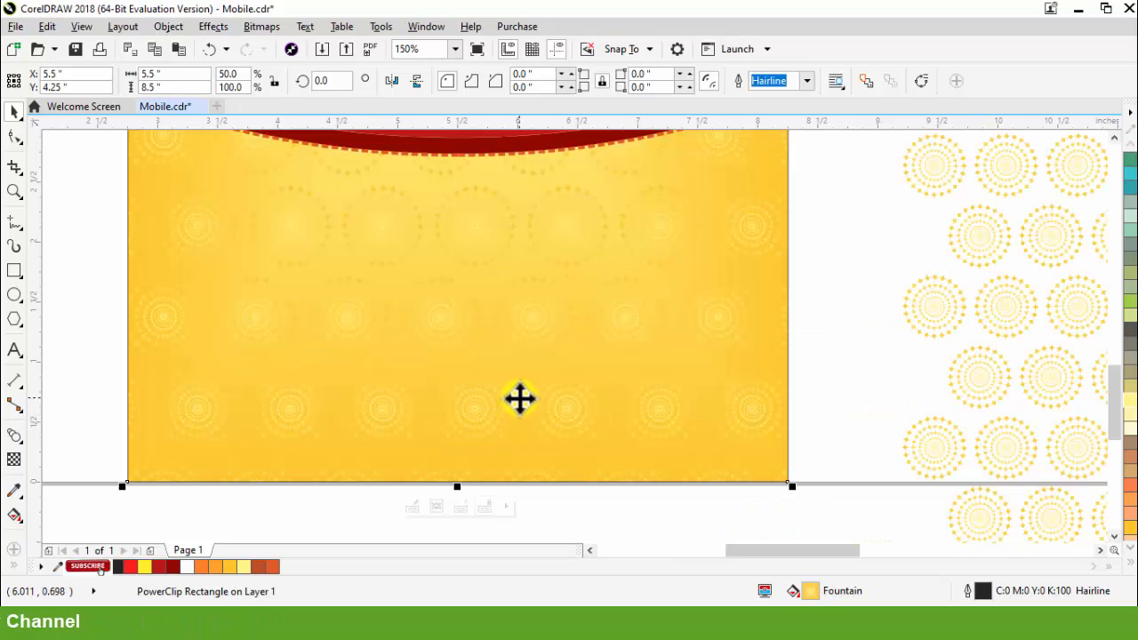
pyautogui.scroll(-1, 533, 414)
pyautogui.doubleClick(535, 309)
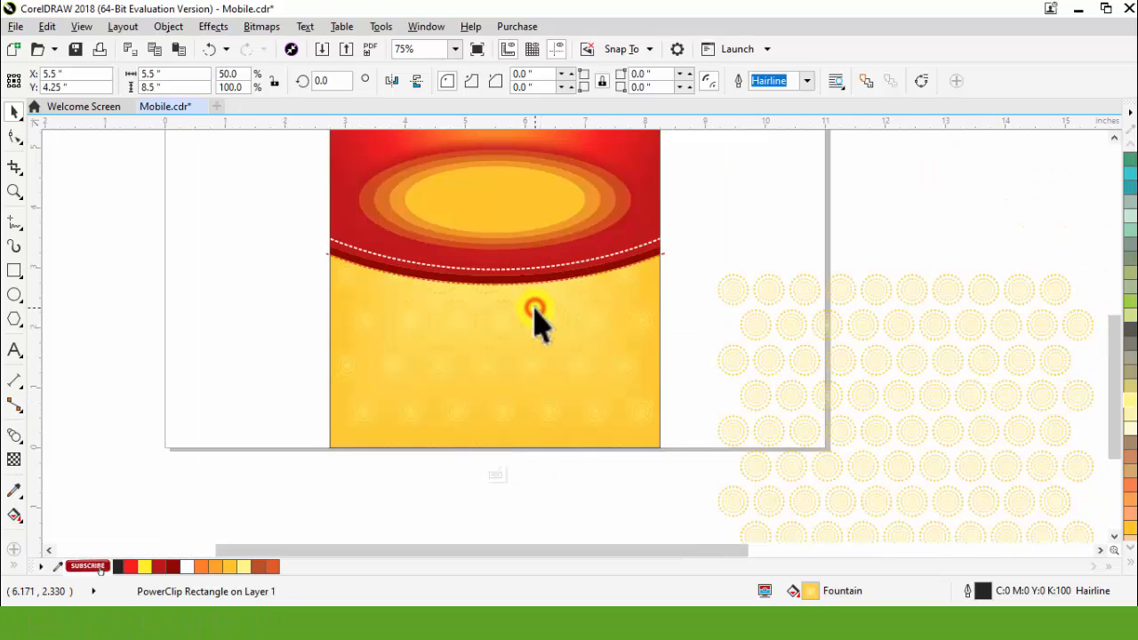
pyautogui.click(548, 324)
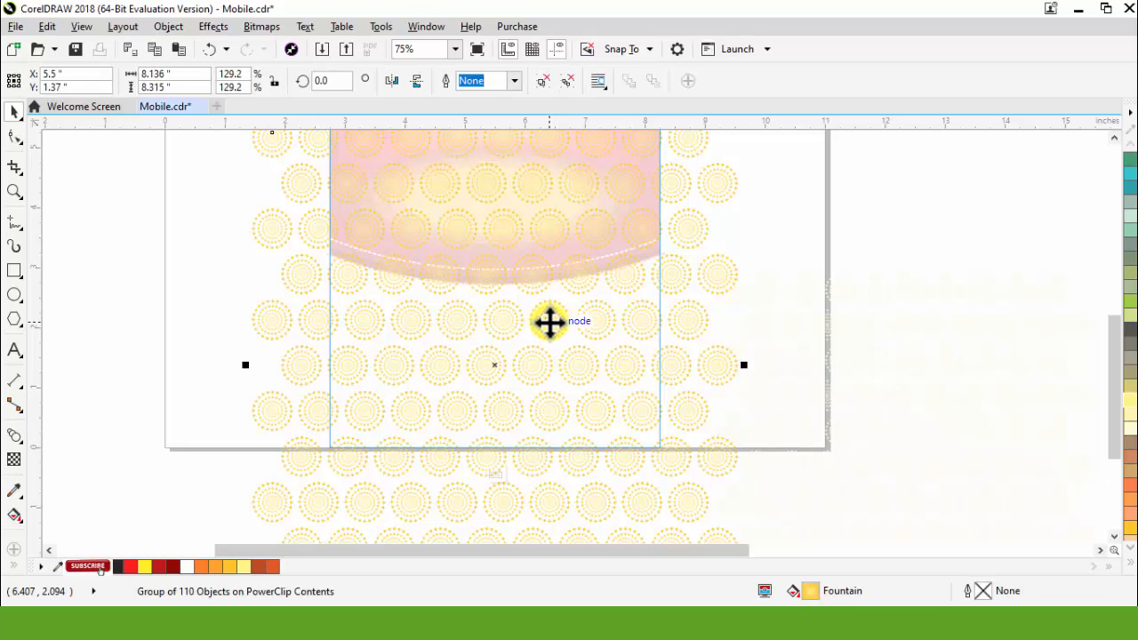
pyautogui.keyDown('ctrl'); pyautogui.click(845, 400); pyautogui.keyUp('ctrl')
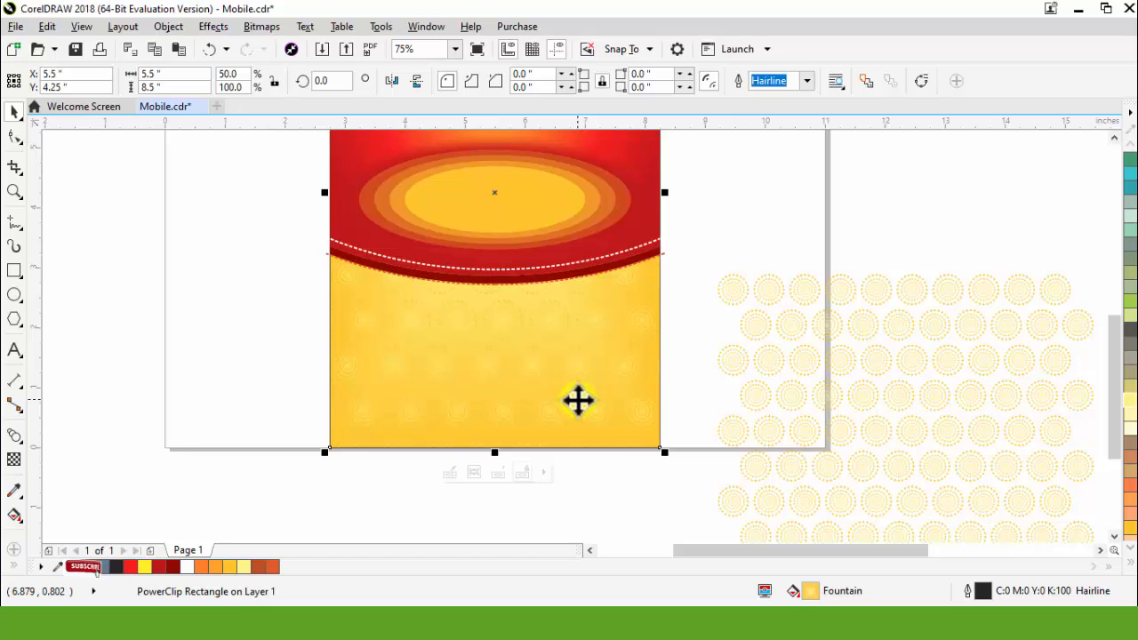
# Step: Set the outer colour of the yellow rectangle's fountain fill to C0 M30 Y100 K0
pyautogui.press('g')
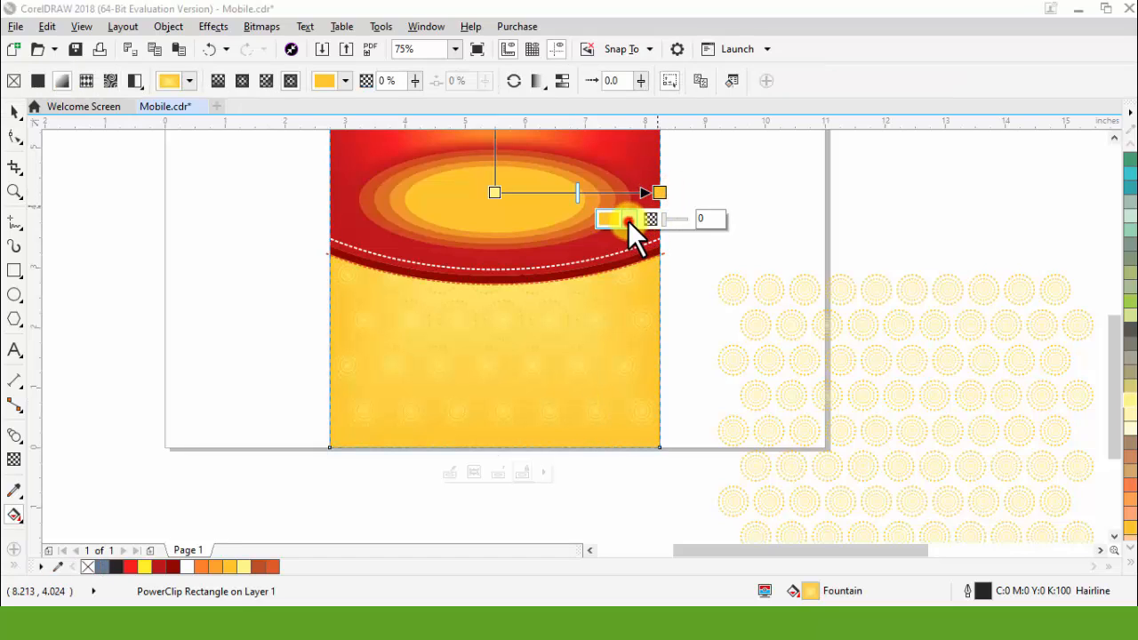
pyautogui.click(627, 220)
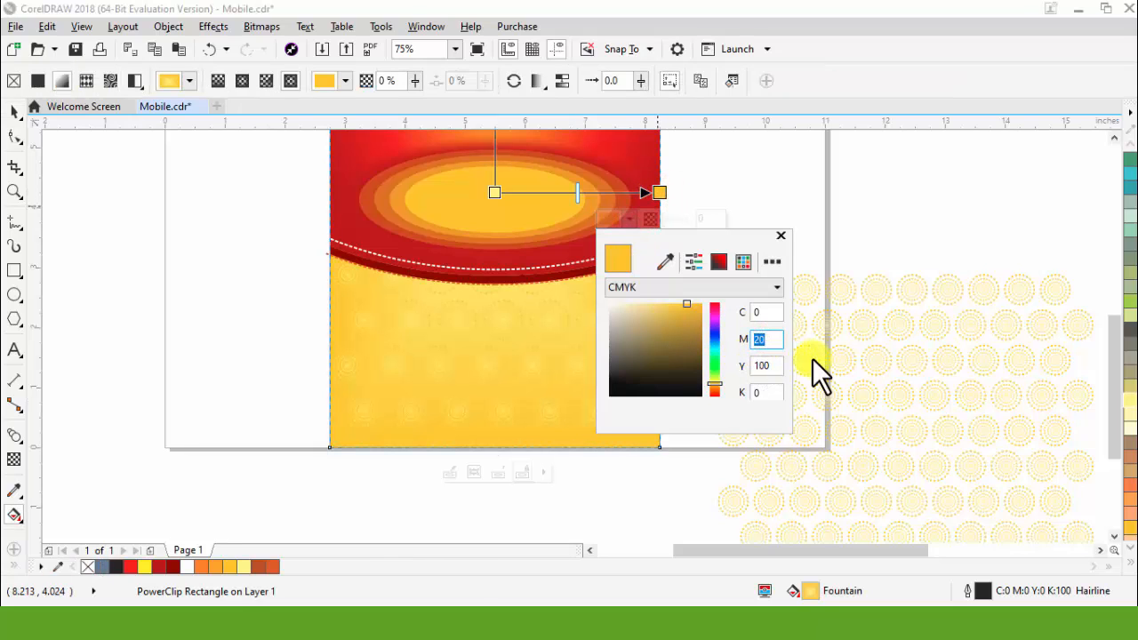
pyautogui.write('30')
pyautogui.press('Return')
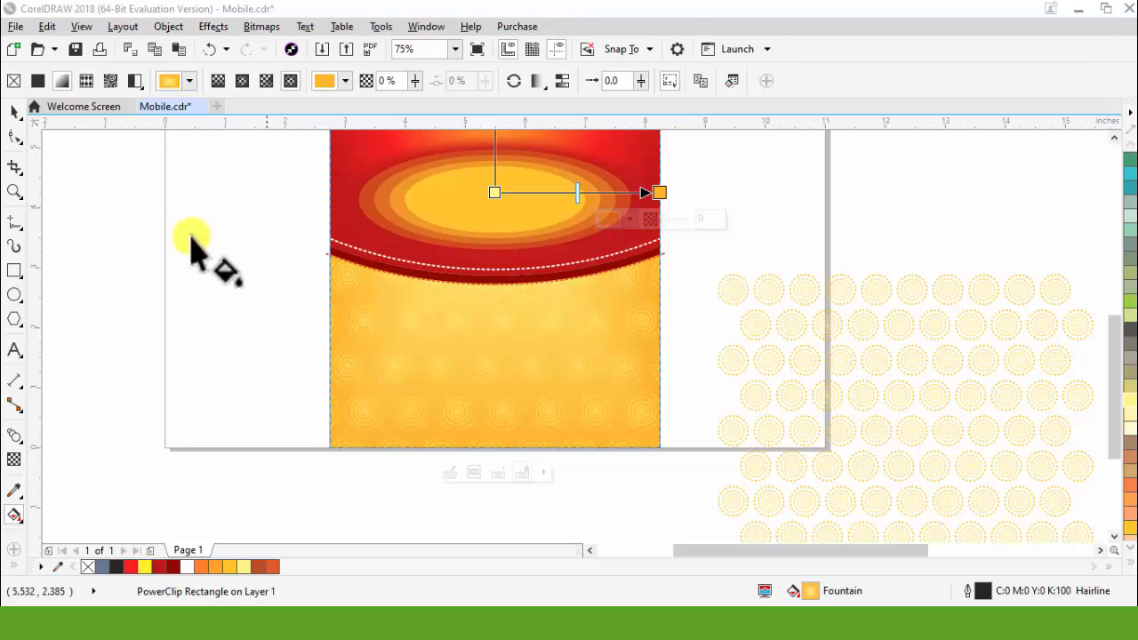
pyautogui.click(15, 111)
pyautogui.click(166, 290)
pyautogui.scroll(1, 480, 407)
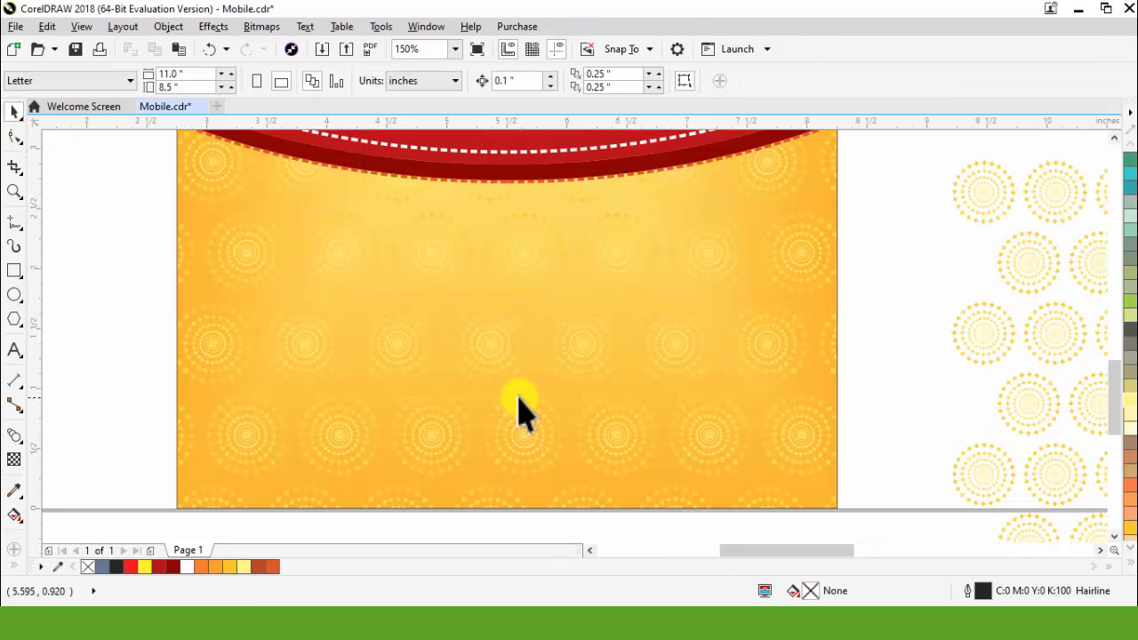
pyautogui.scroll(-1, 539, 425)
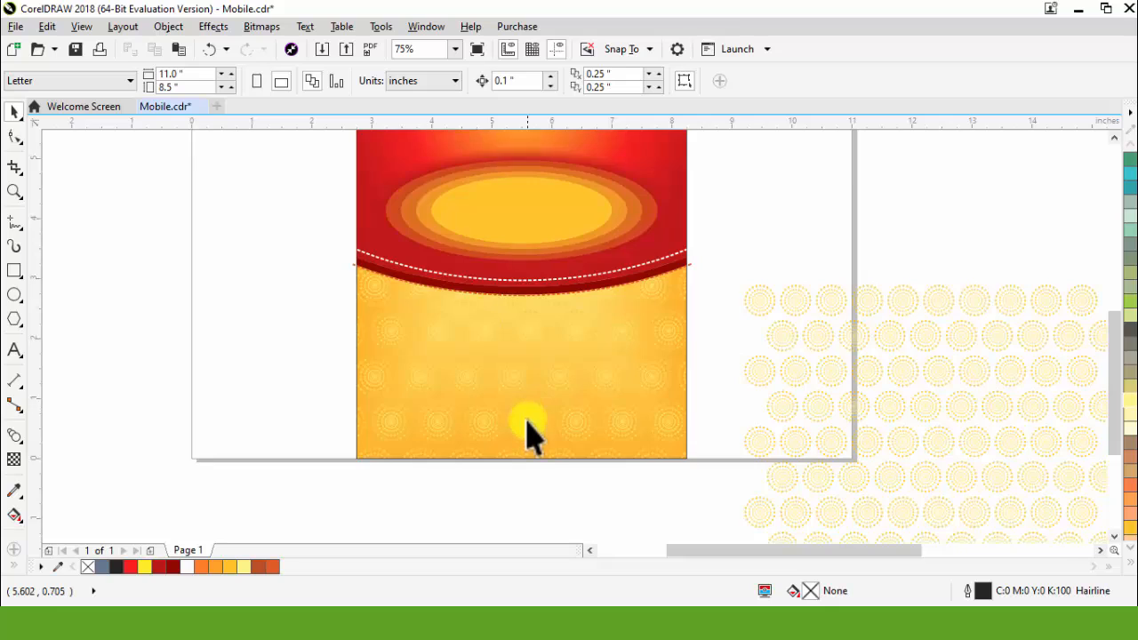
# Step: Copy only the red background's fill onto the twelve ornaments beside the upper part of the flyer
pyautogui.scroll(-1, 530, 436)
pyautogui.scroll(1, 676, 303)
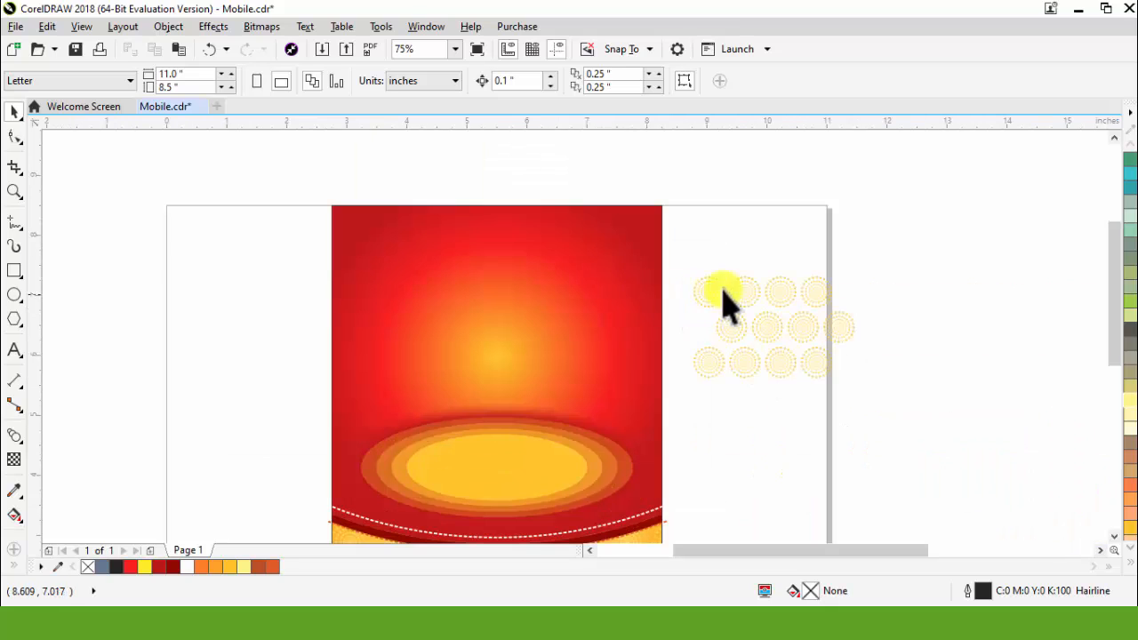
pyautogui.moveTo(962, 239); pyautogui.dragTo(662, 441)
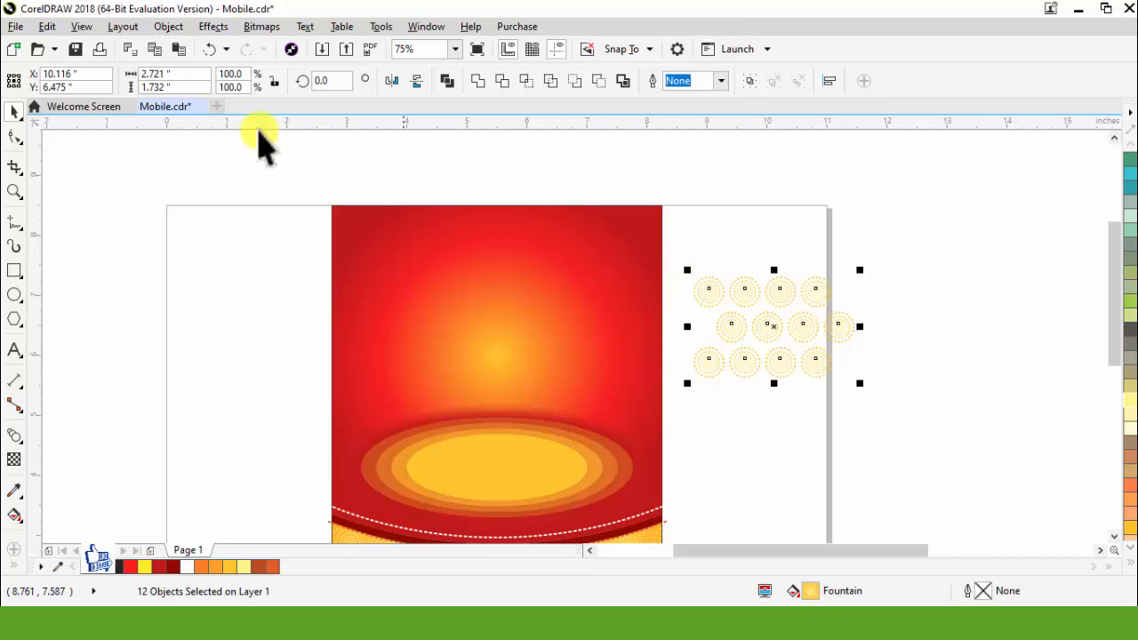
pyautogui.click(50, 28)
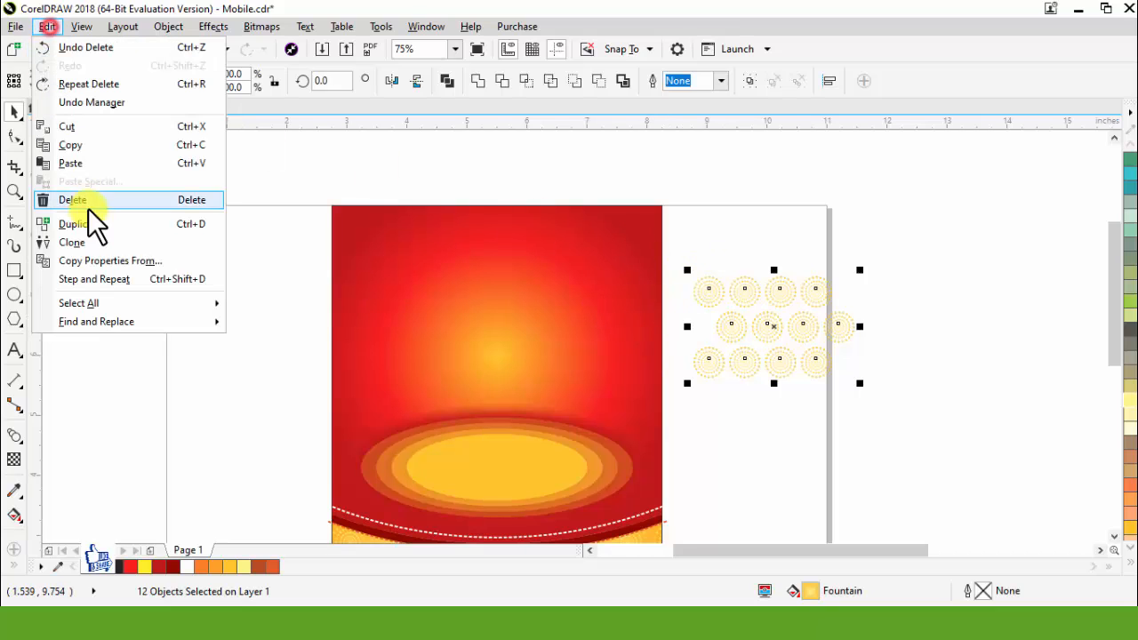
pyautogui.click(102, 260)
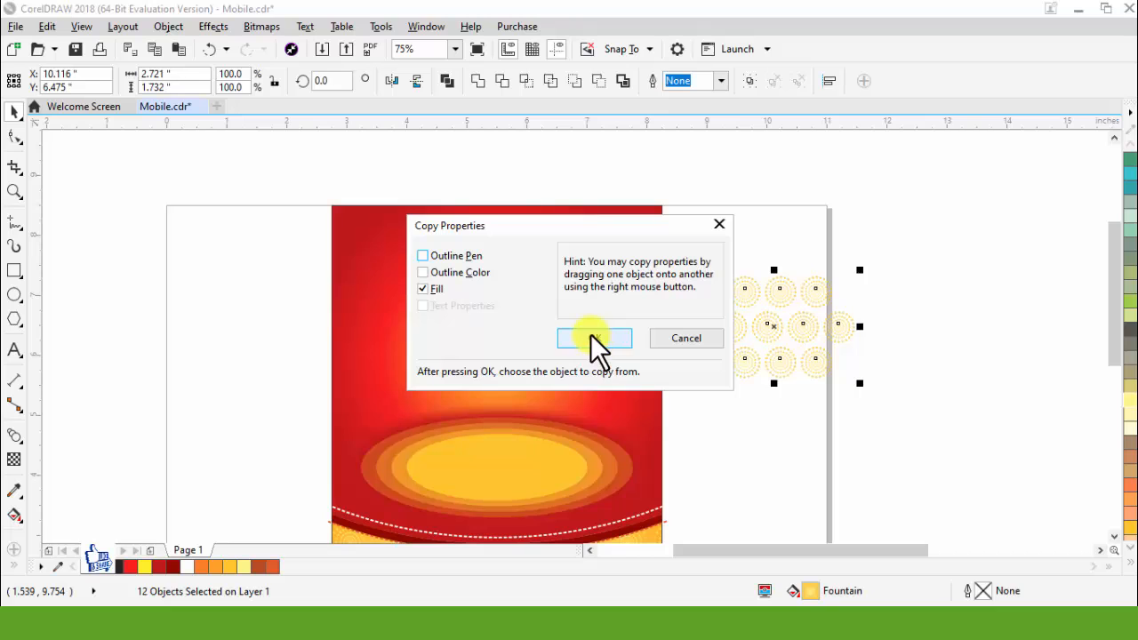
pyautogui.click(615, 343)
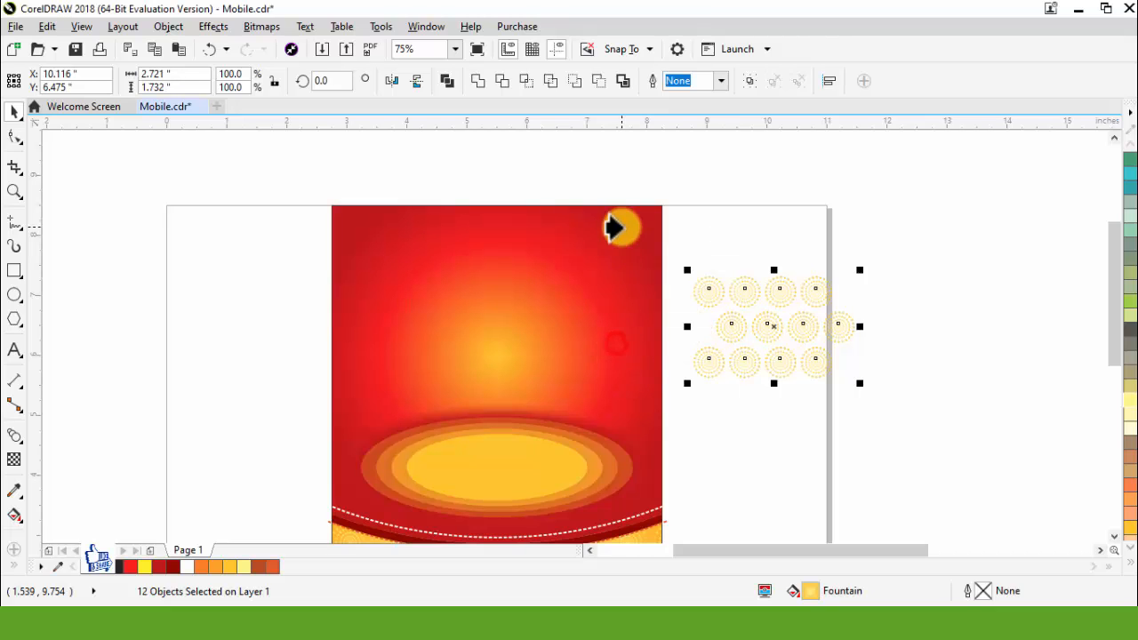
pyautogui.click(620, 232)
pyautogui.moveTo(900, 229); pyautogui.dragTo(608, 435)
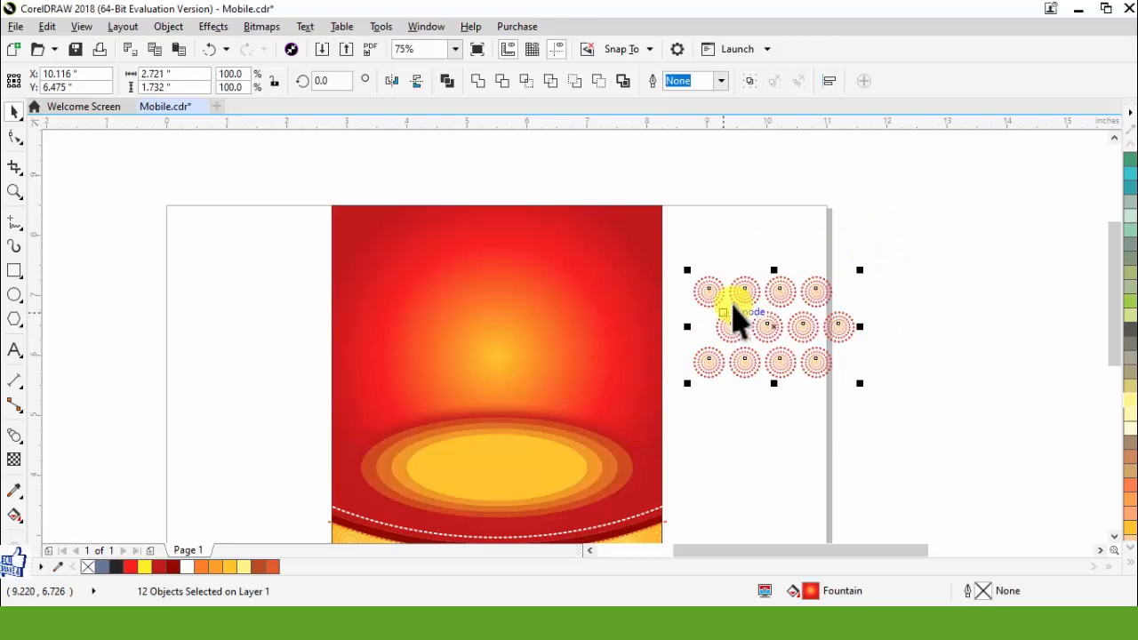
# Step: Move the ornaments onto the red background, enlarge them, and place larger ones, about 1.58 and 1.67 inches wide, at the upper-right corner and right edge
pyautogui.moveTo(741, 299); pyautogui.dragTo(473, 236)
pyautogui.click(821, 398)
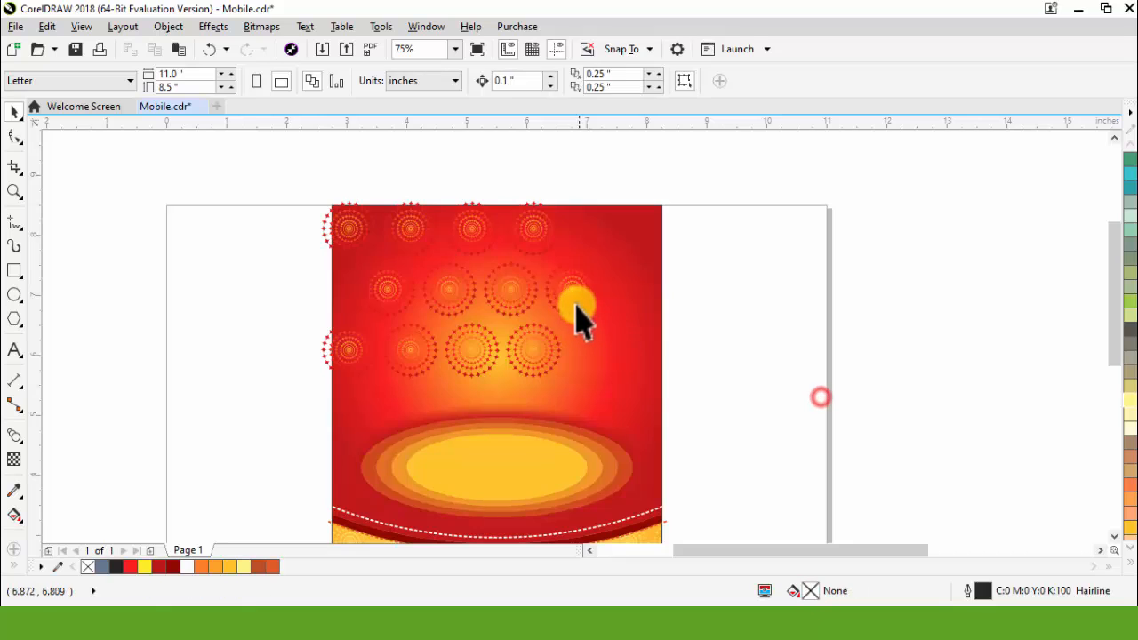
pyautogui.moveTo(575, 303); pyautogui.dragTo(662, 214)
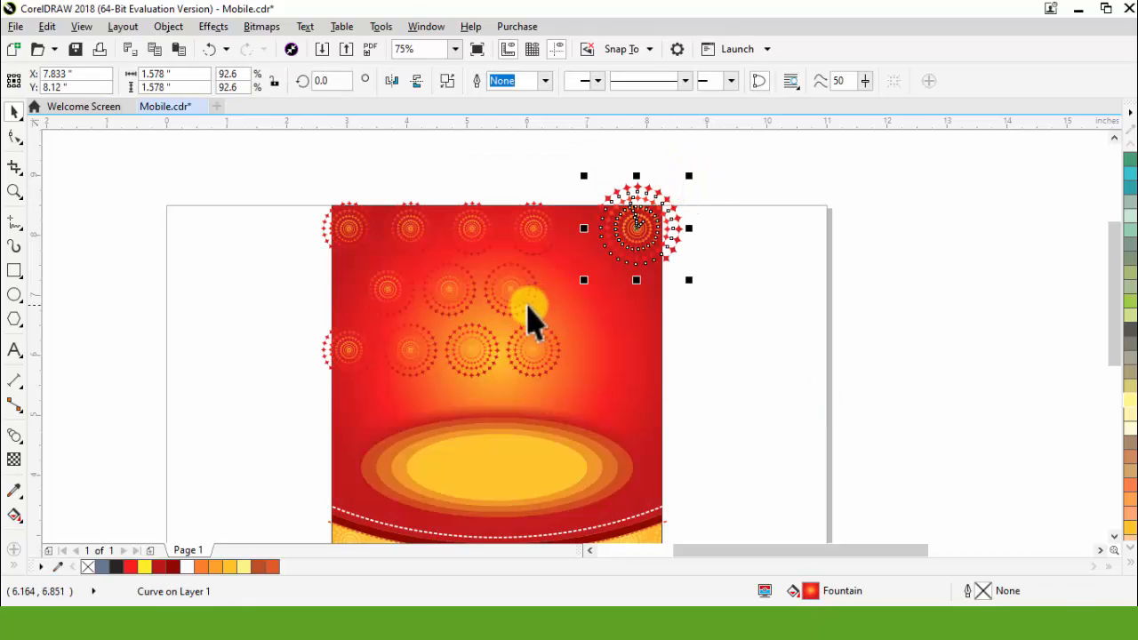
pyautogui.moveTo(526, 308); pyautogui.dragTo(706, 358)
pyautogui.moveTo(651, 398); pyautogui.dragTo(653, 383)
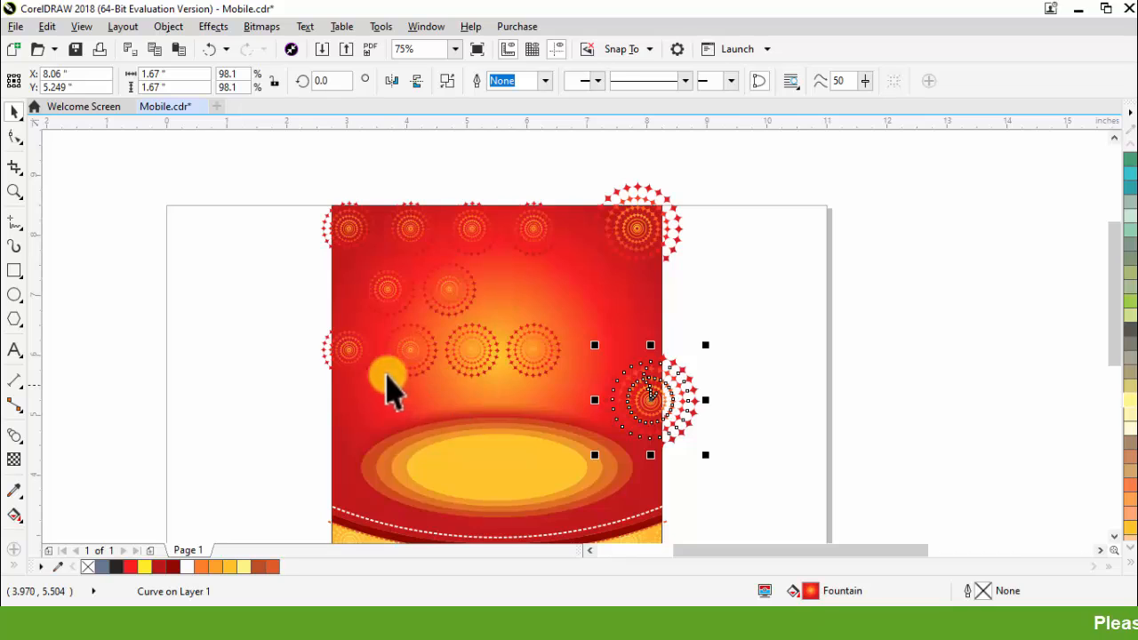
# Step: Place an ornament about 1.74 inches wide at the red background's left edge and scatter the remaining ones at varied sizes around the glow
pyautogui.moveTo(364, 369); pyautogui.dragTo(345, 441)
pyautogui.moveTo(365, 389); pyautogui.dragTo(393, 356)
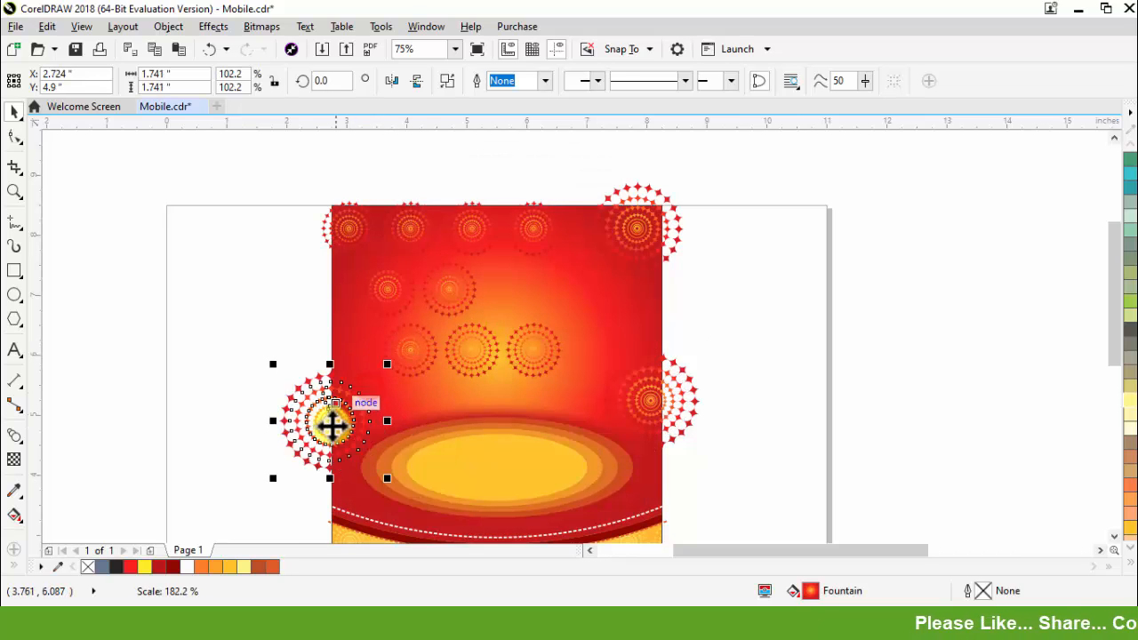
pyautogui.moveTo(333, 425); pyautogui.dragTo(339, 403)
pyautogui.moveTo(399, 294); pyautogui.dragTo(359, 286)
pyautogui.moveTo(457, 296); pyautogui.dragTo(404, 360)
pyautogui.press('Delete')
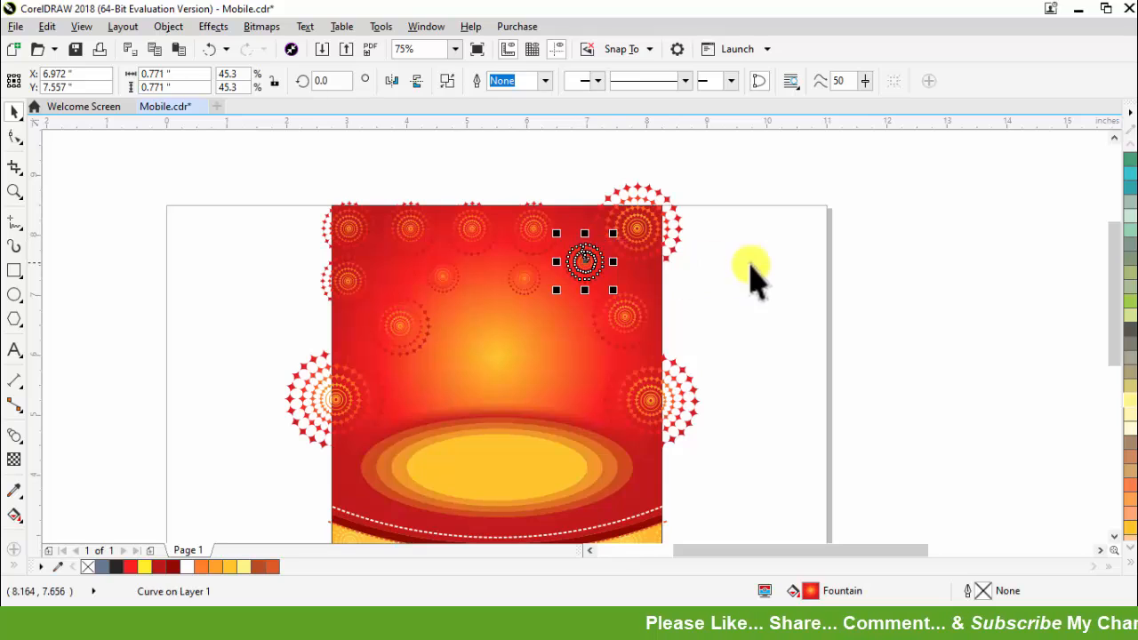
pyautogui.click(754, 268)
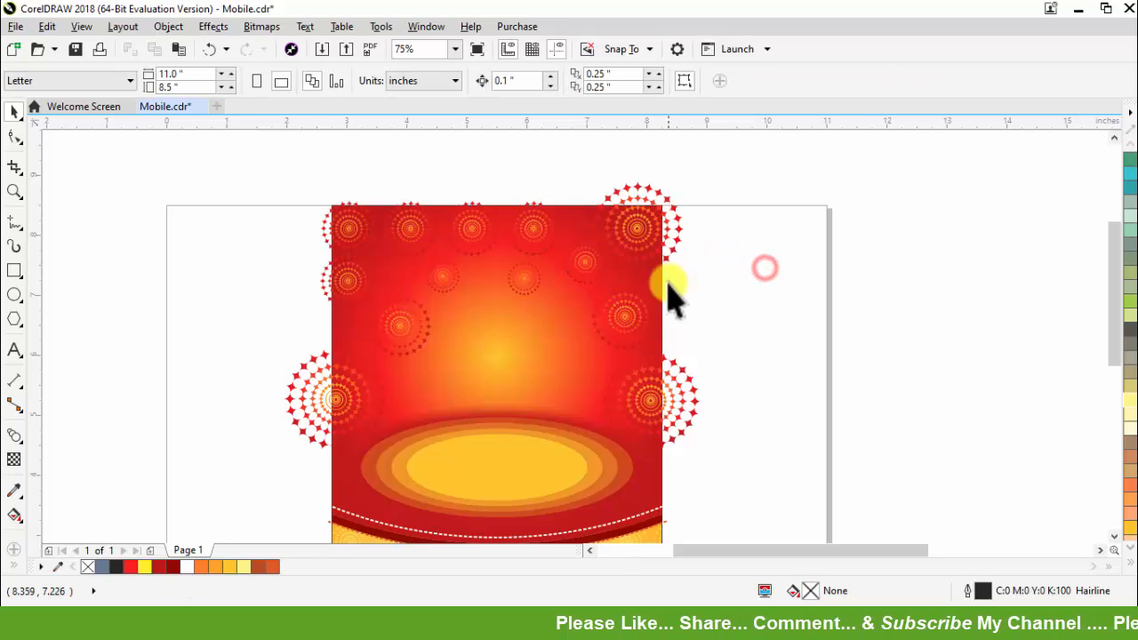
# Step: Apply a uniform transparency of 40 to all thirteen ornaments on the red background
pyautogui.moveTo(827, 480); pyautogui.dragTo(907, 473)
pyautogui.scroll(2, 630, 220)
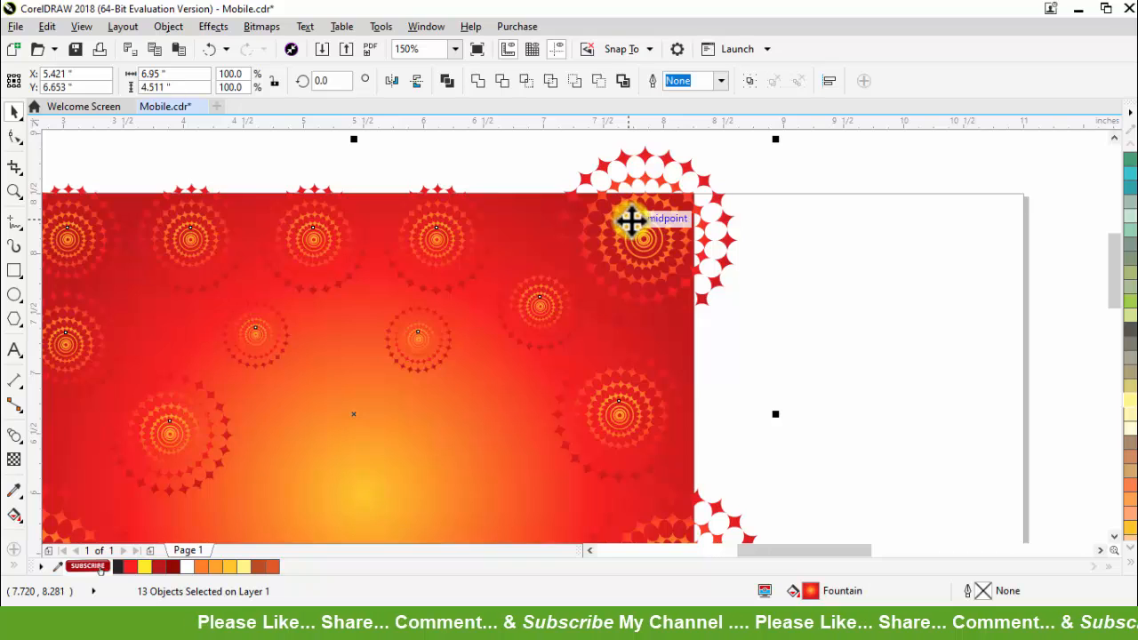
pyautogui.click(15, 462)
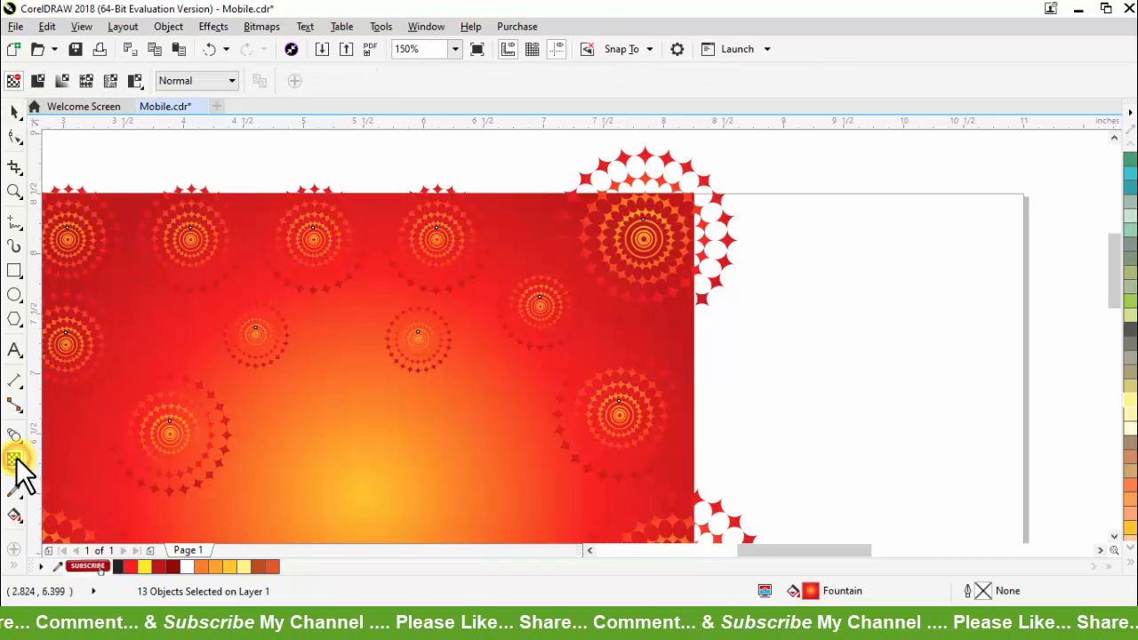
pyautogui.click(39, 78)
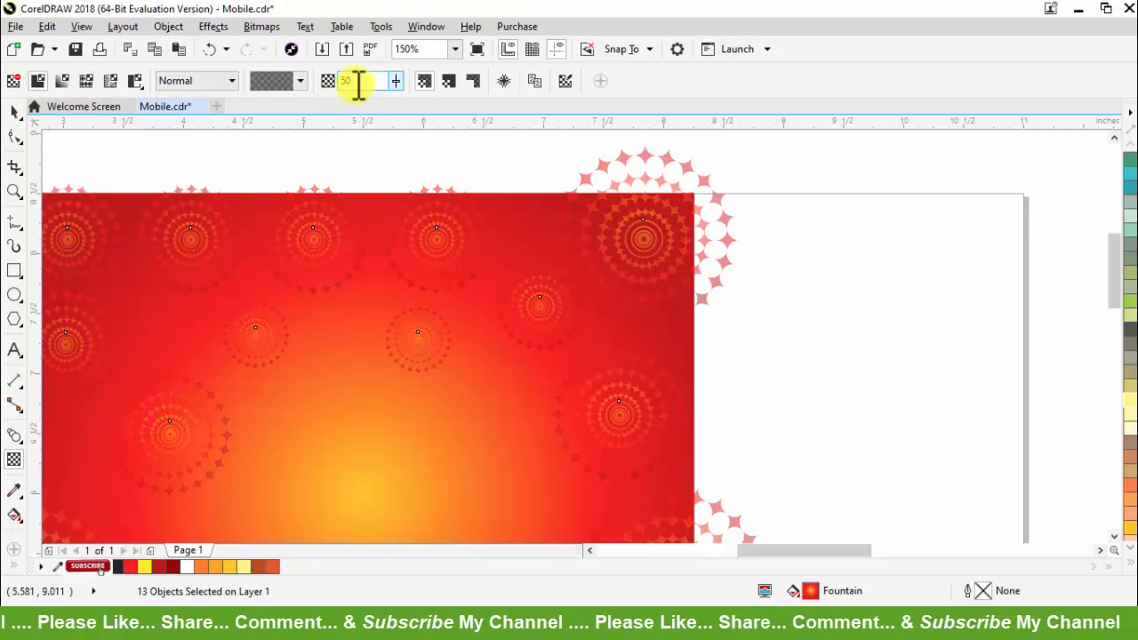
pyautogui.doubleClick(349, 81)
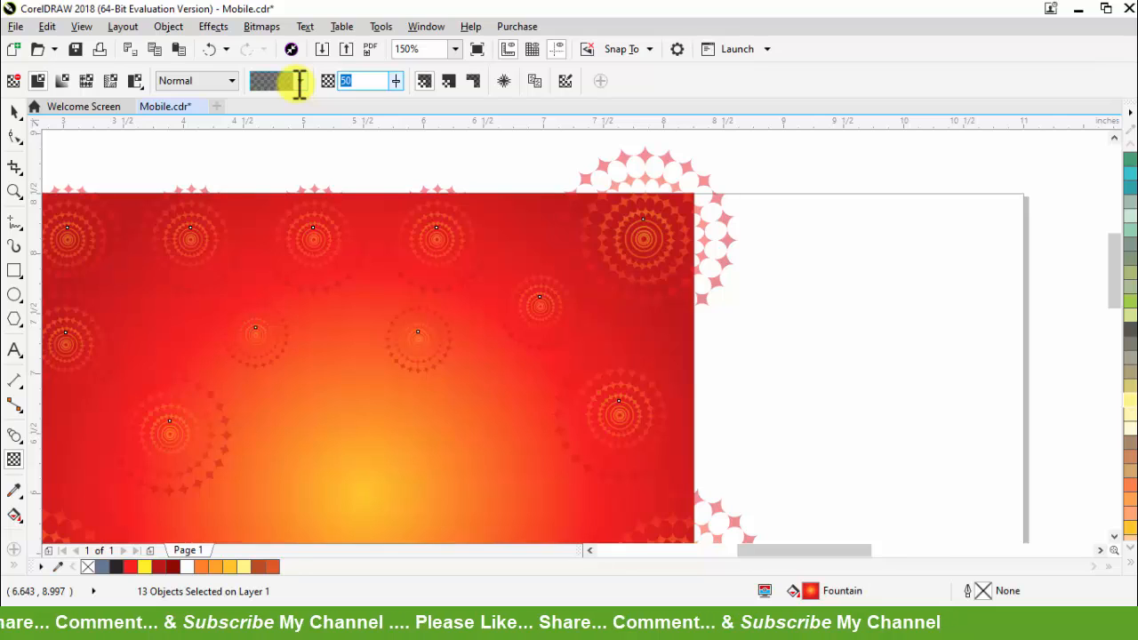
pyautogui.press('Return')
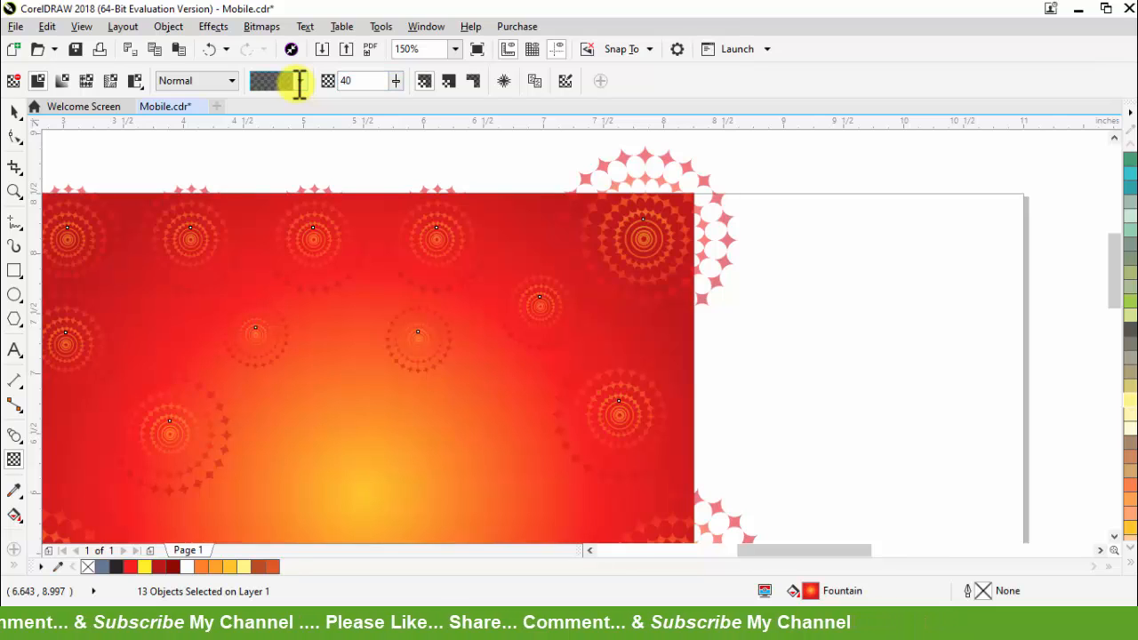
# Step: PowerClip the semi-transparent ornaments inside the red background
pyautogui.click(12, 114)
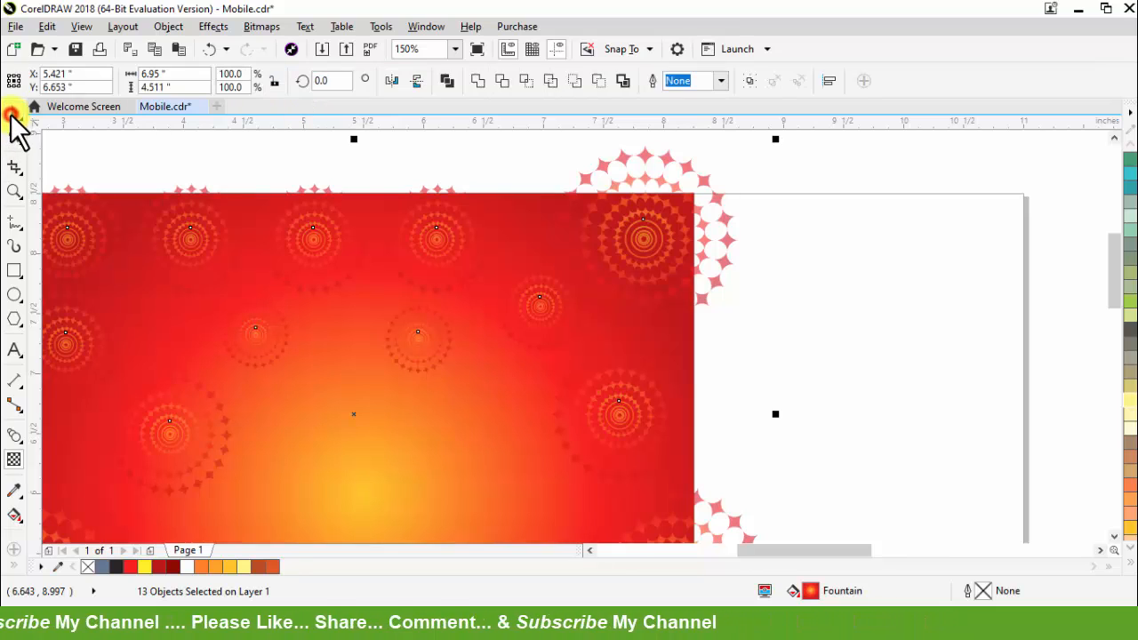
pyautogui.rightClick(648, 238)
pyautogui.click(717, 193)
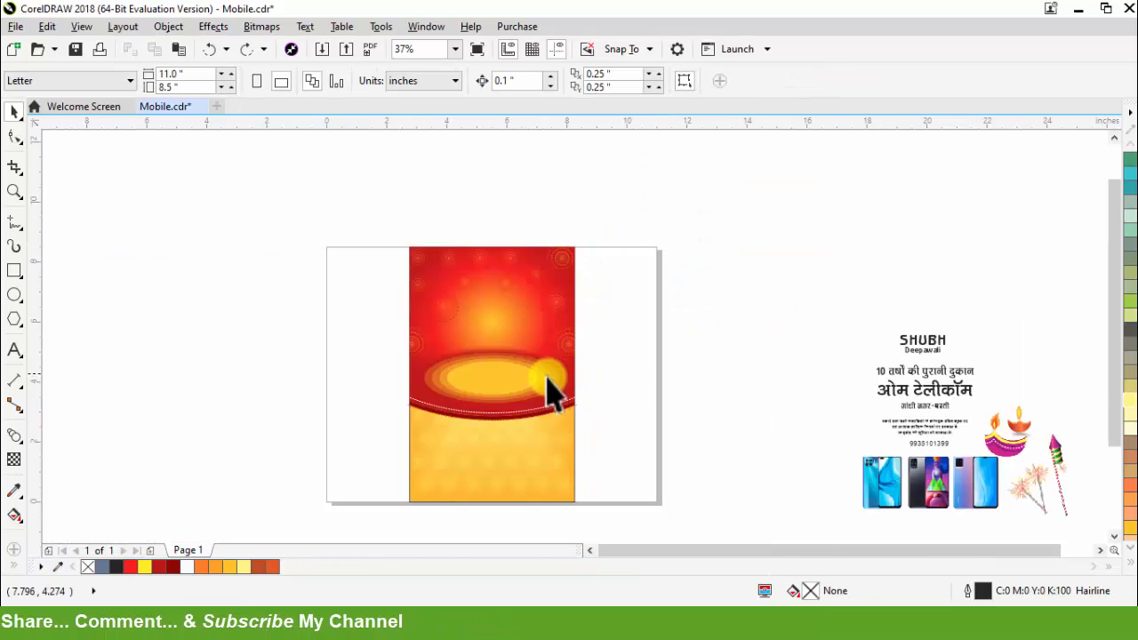
# Step: Enlarge the concentric ellipse group to about 123% so that it spans the flyer's full width
pyautogui.scroll(-1, 546, 377)
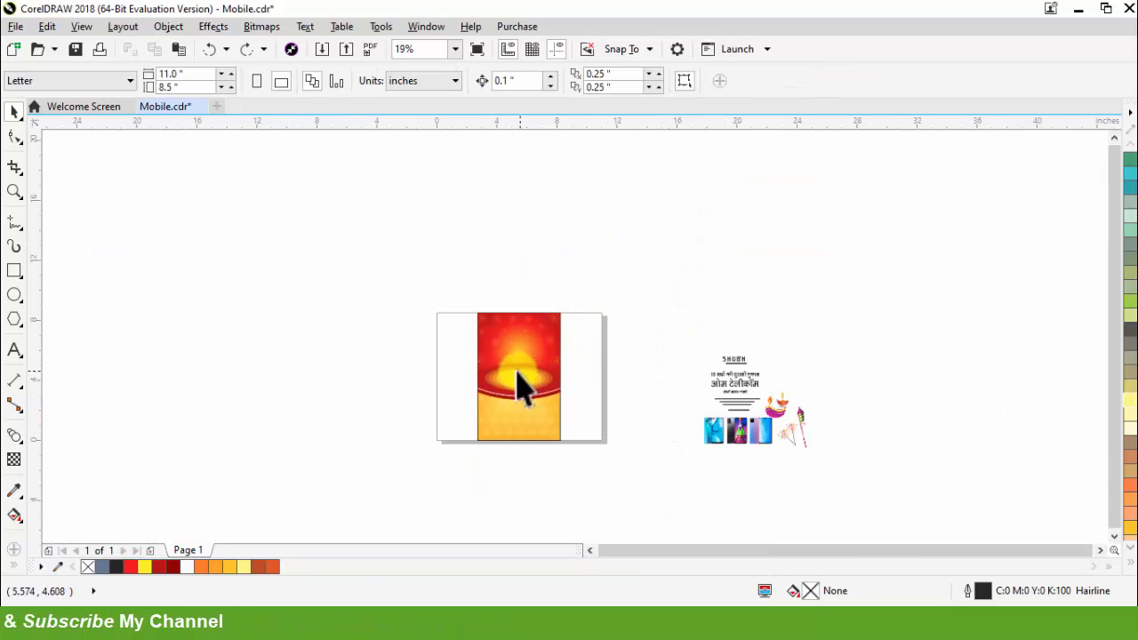
pyautogui.scroll(4, 520, 385)
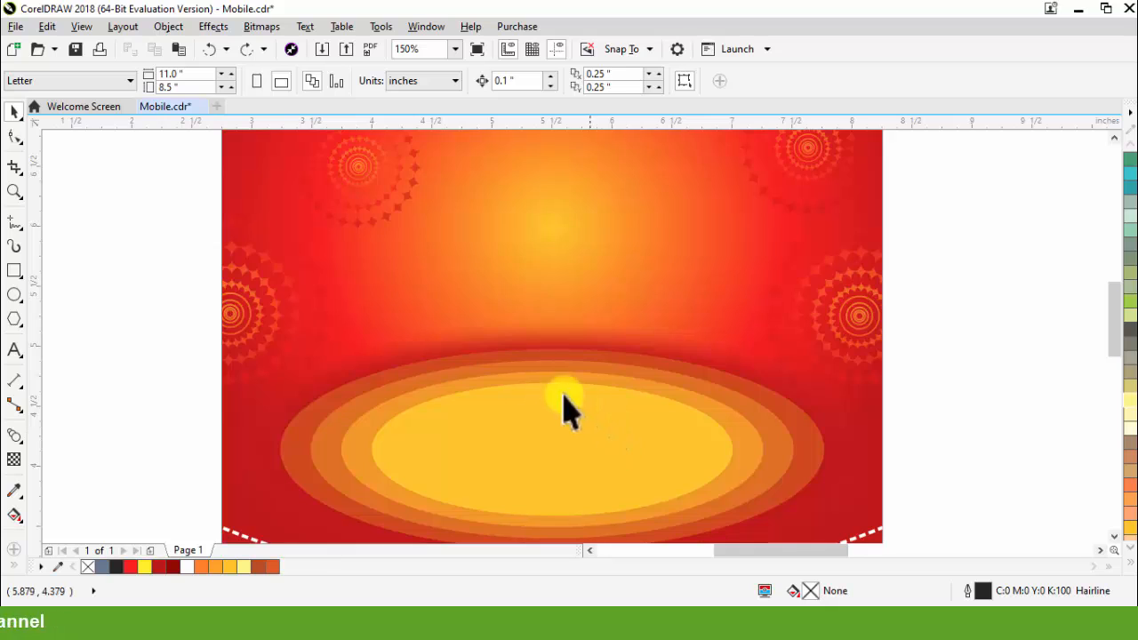
pyautogui.scroll(-1, 568, 409)
pyautogui.click(539, 413)
pyautogui.moveTo(707, 481); pyautogui.dragTo(741, 530)
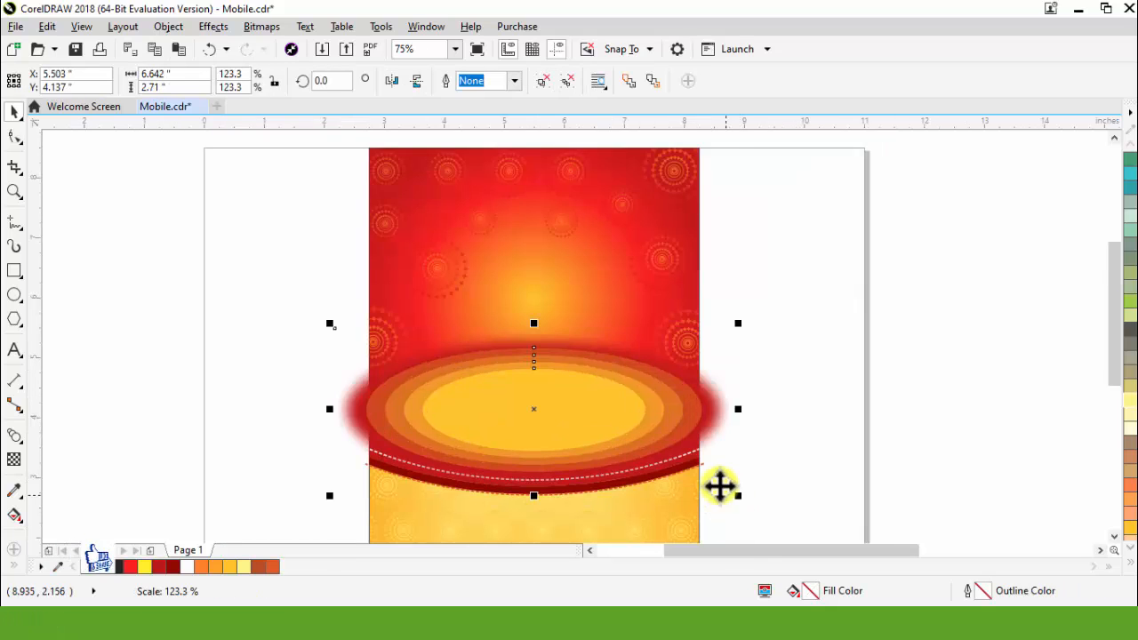
pyautogui.scroll(1, 563, 429)
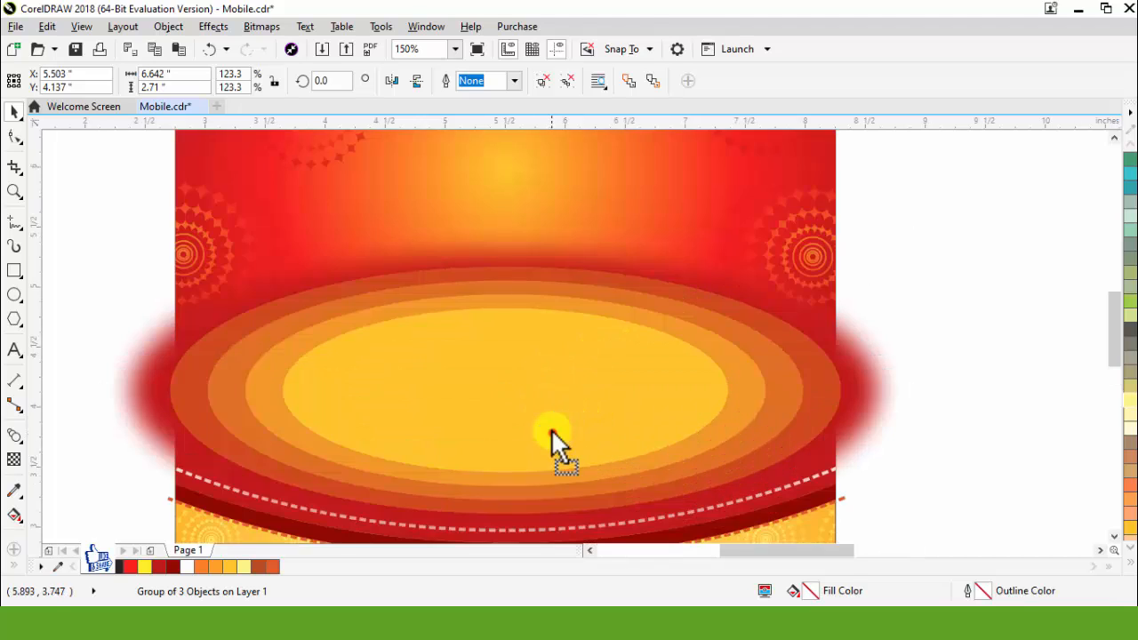
# Step: Place the three phone images in a row over the ellipses, shift them toward the flyer's centre, and scale them down slightly
pyautogui.moveTo(551, 433); pyautogui.dragTo(551, 427)
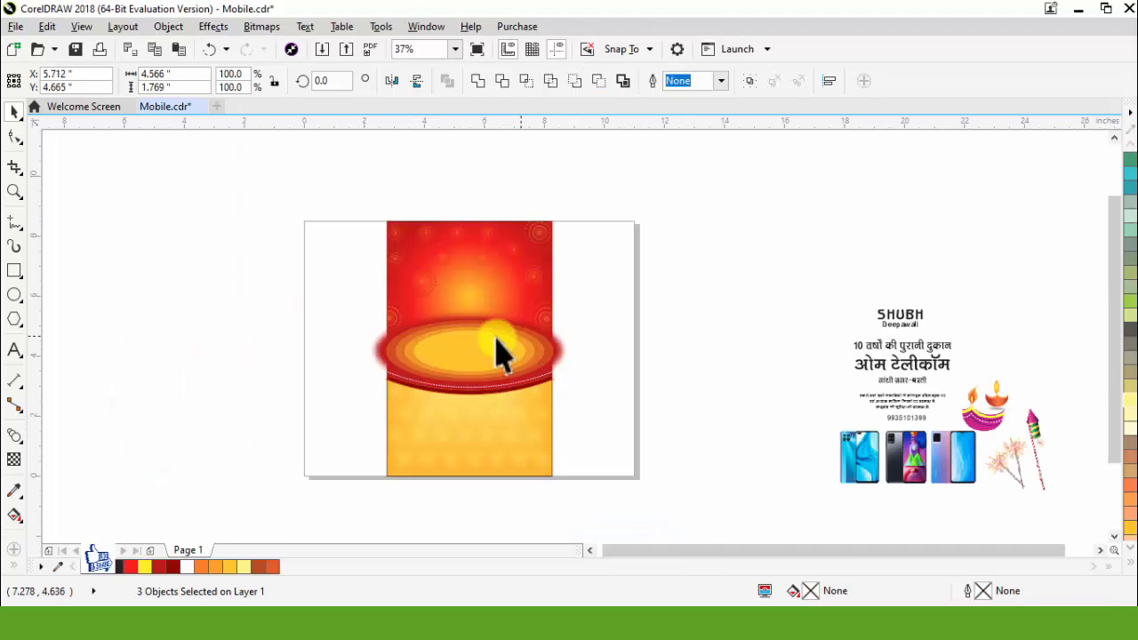
pyautogui.scroll(2, 500, 353)
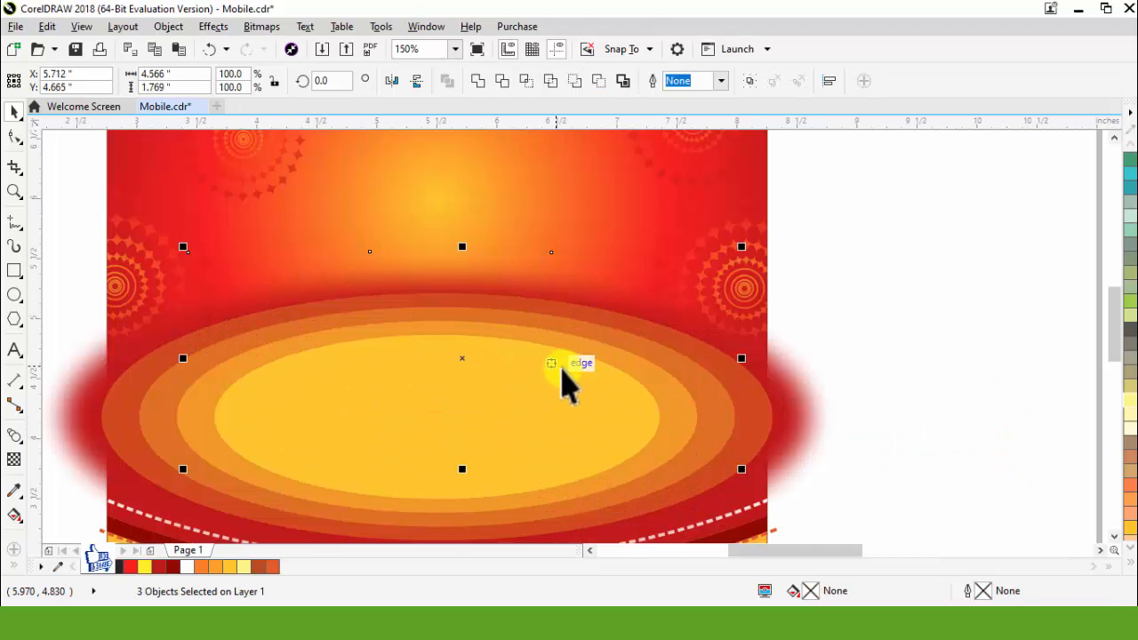
pyautogui.click(876, 377)
pyautogui.click(463, 340)
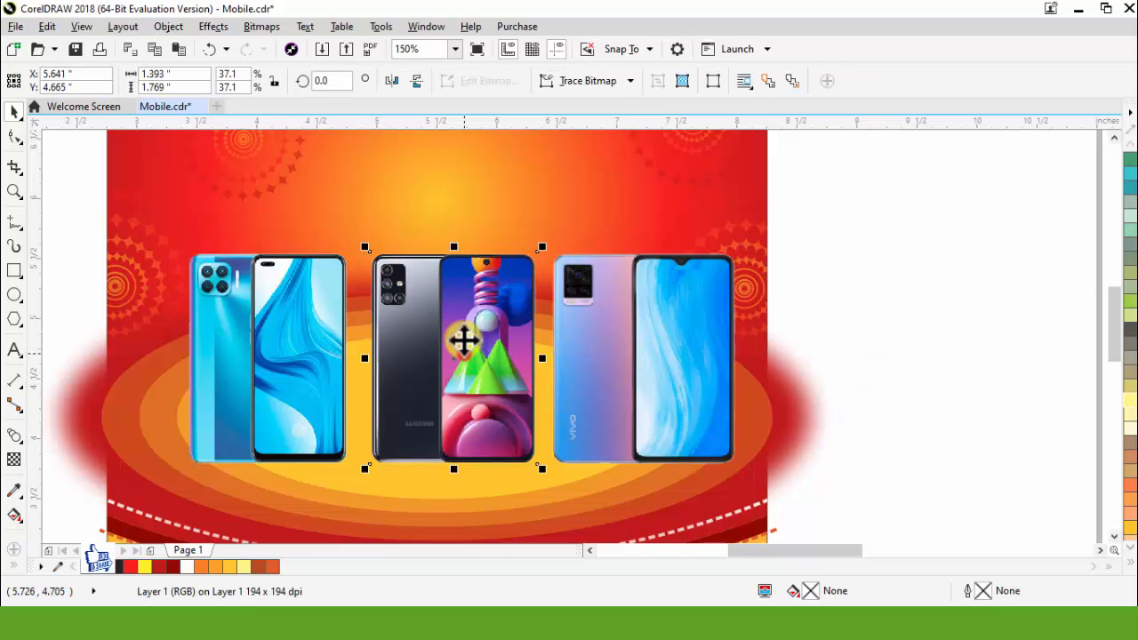
pyautogui.keyDown('shift'); pyautogui.click(610, 374); pyautogui.keyUp('shift')
pyautogui.keyDown('shift'); pyautogui.click(287, 369); pyautogui.keyUp('shift')
pyautogui.moveTo(433, 349); pyautogui.dragTo(401, 356)
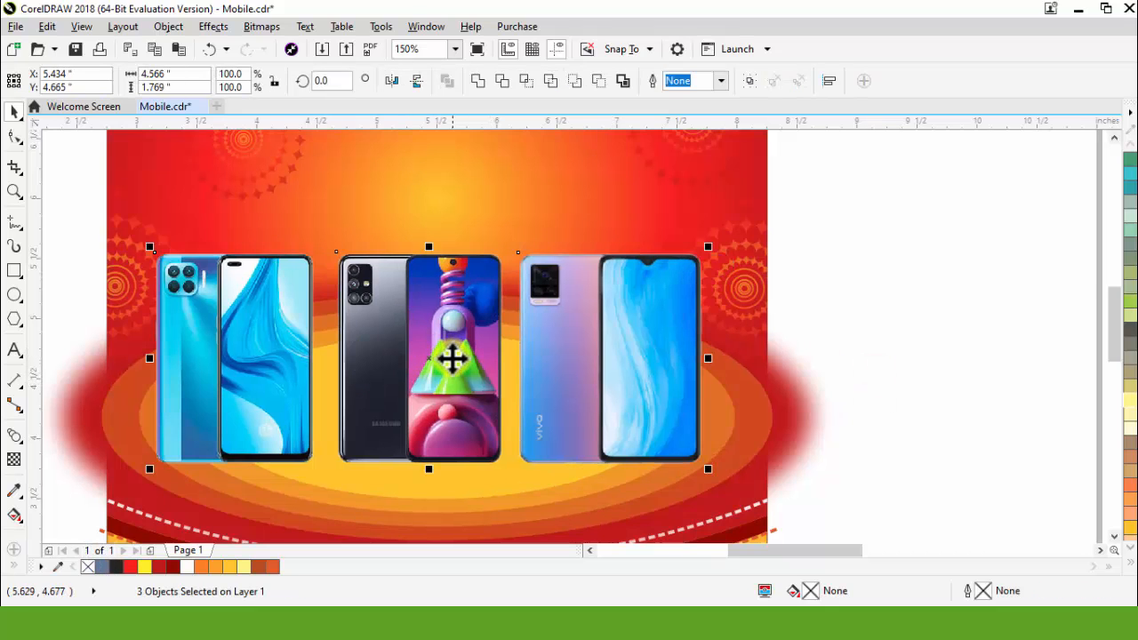
pyautogui.moveTo(712, 470); pyautogui.dragTo(703, 475)
pyautogui.click(864, 480)
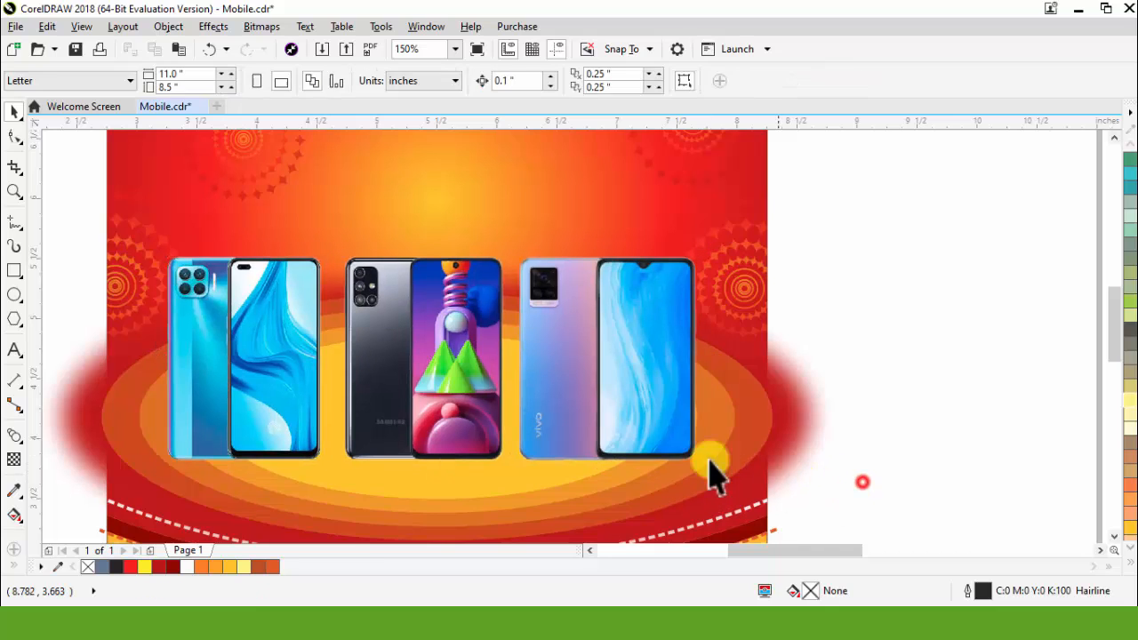
# Step: Add a perspective drop shadow beneath the Vivo phone with an angle of 346, opacity 50 and feathering 74
pyautogui.click(640, 420)
pyautogui.click(15, 436)
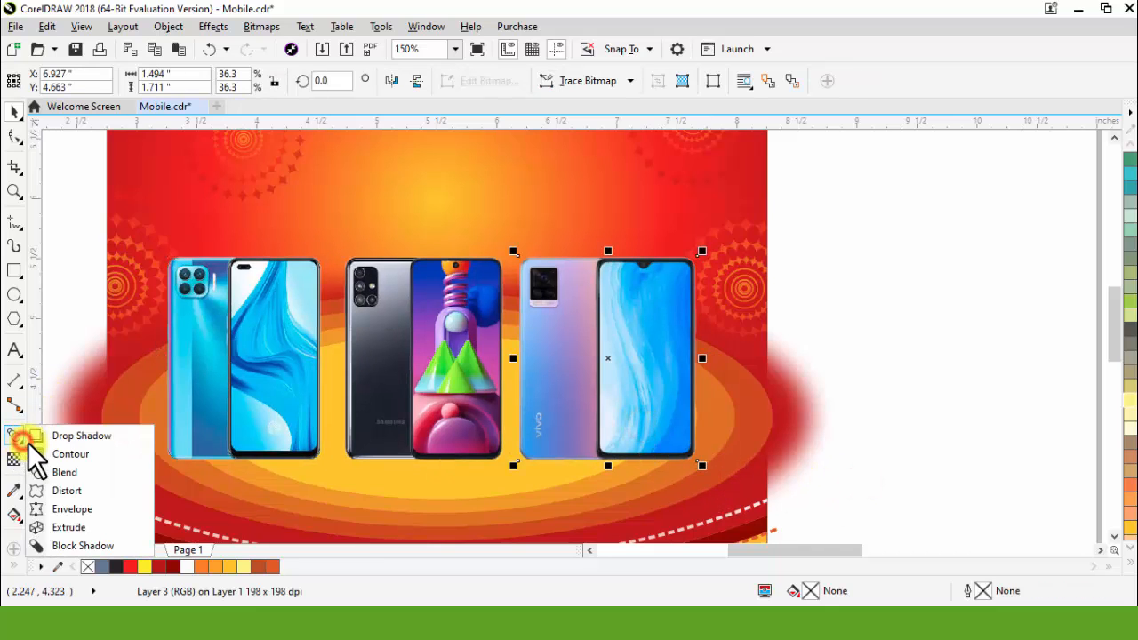
pyautogui.click(54, 435)
pyautogui.moveTo(606, 460); pyautogui.dragTo(681, 480)
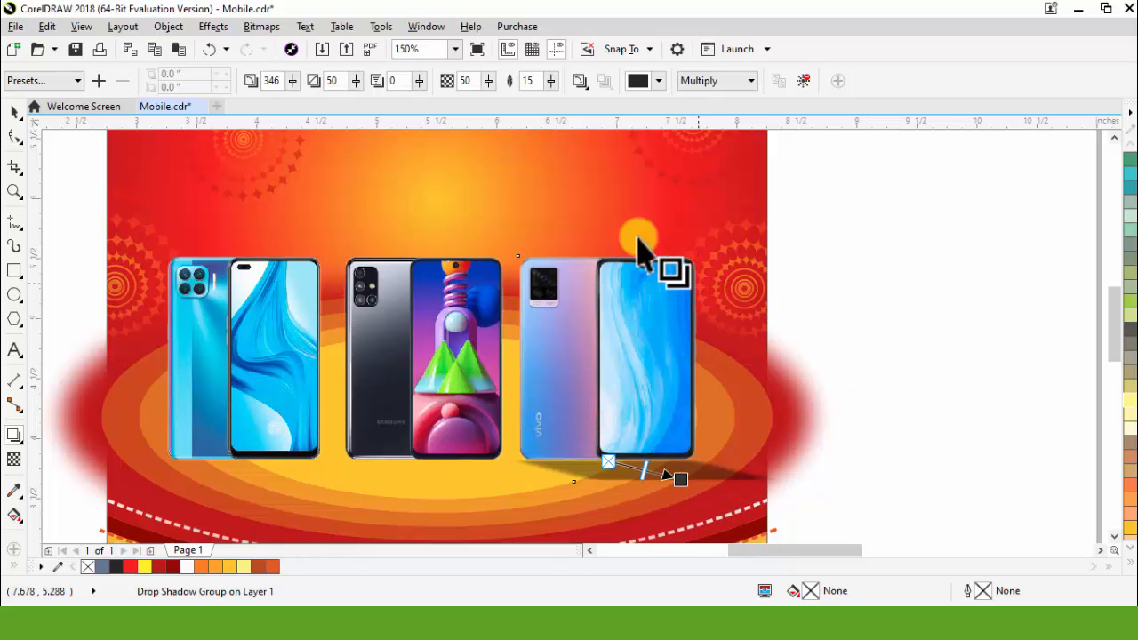
pyautogui.moveTo(552, 80); pyautogui.dragTo(579, 92)
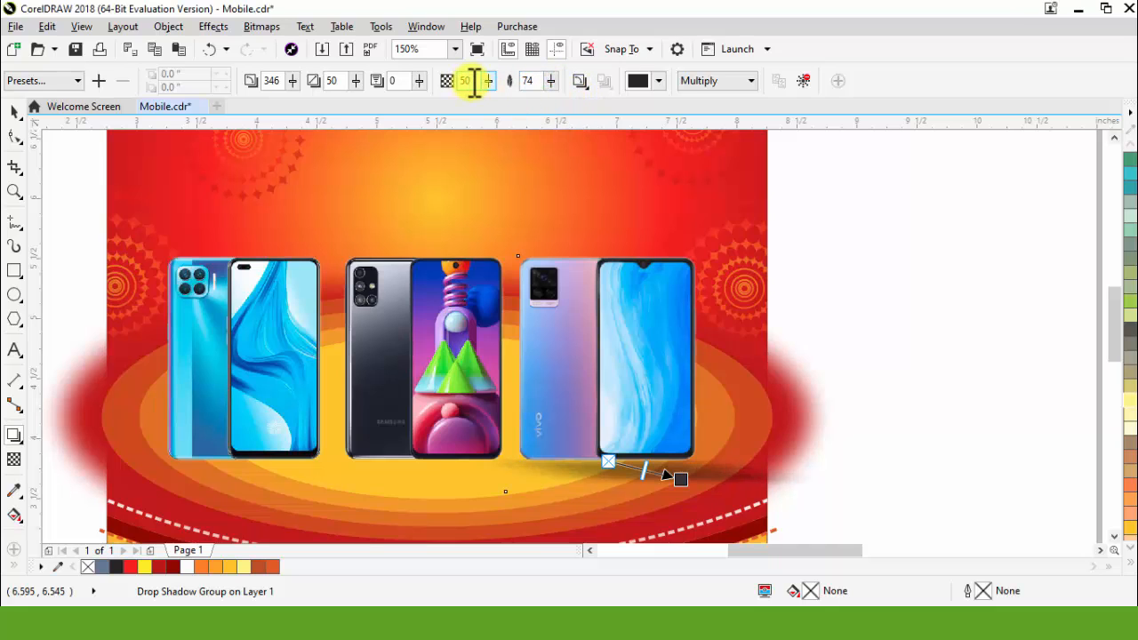
# Step: Break the Vivo phone's drop shadow apart into its own object and set shadows beneath all three phones
pyautogui.click(11, 109)
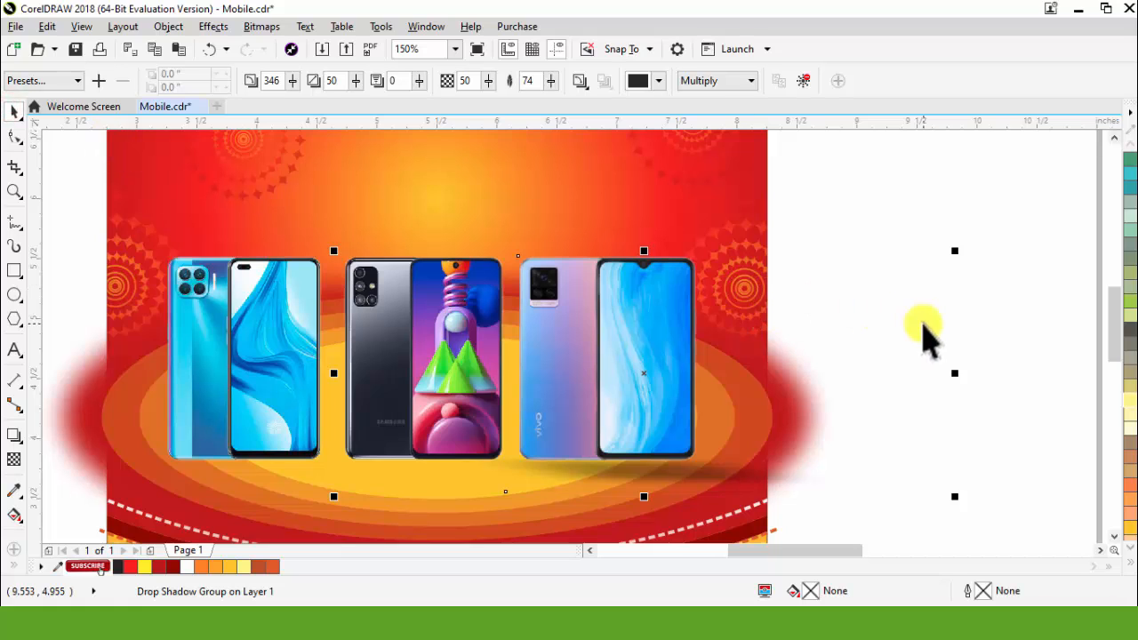
pyautogui.hotkey('ctrl', 'k')
pyautogui.click(996, 402)
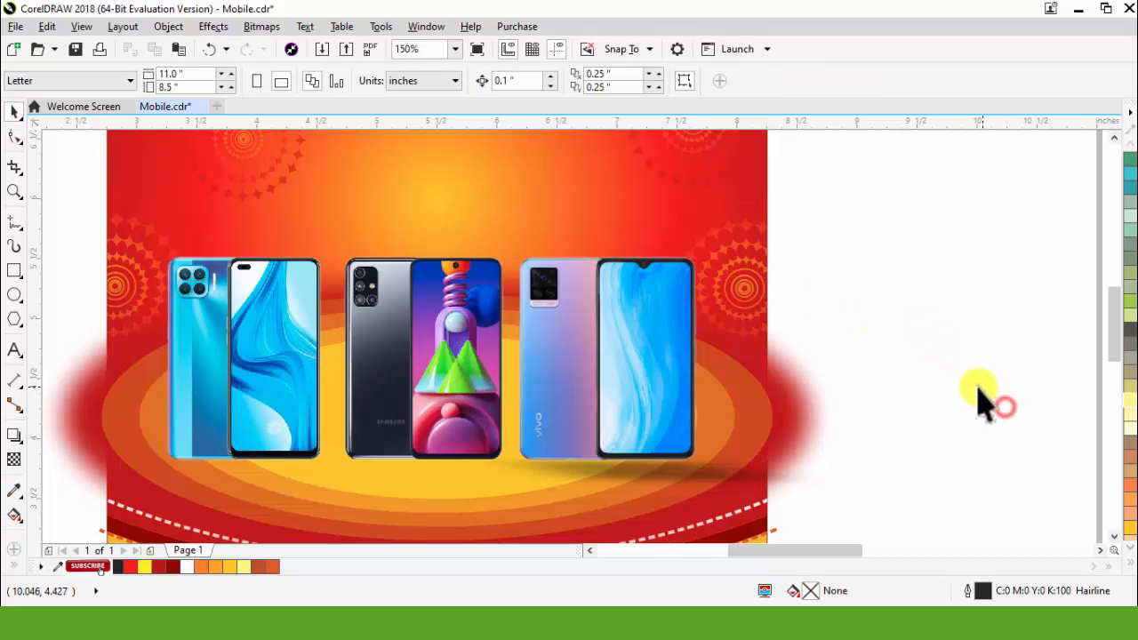
pyautogui.click(682, 476)
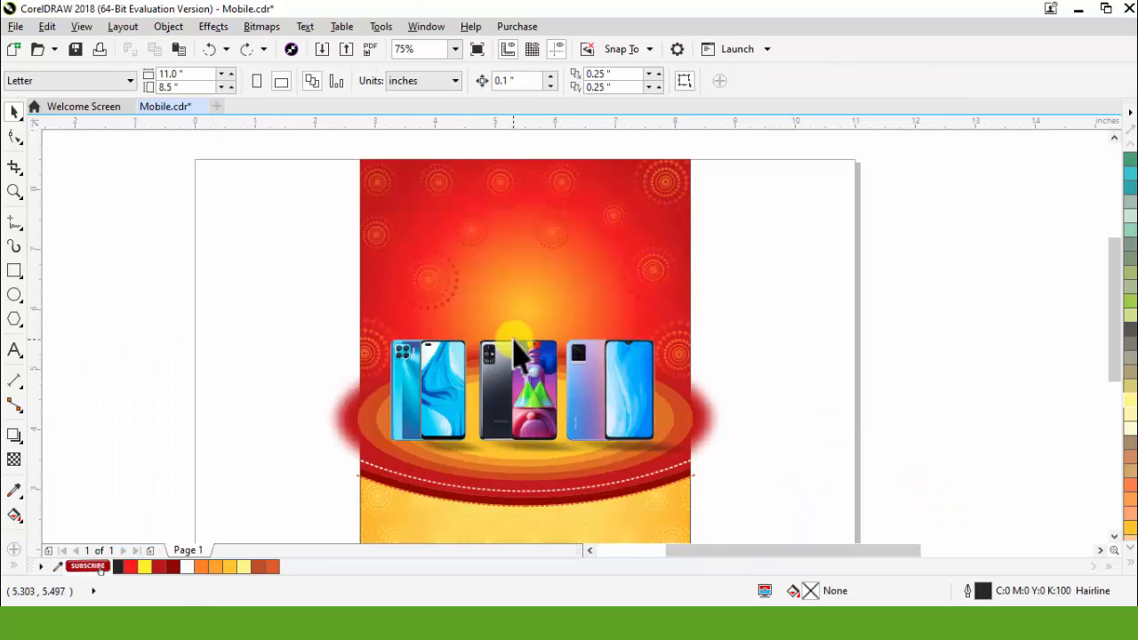
# Step: Enlarge the middle Samsung phone so it stands taller than the others, and centre it horizontally on the flyer background
pyautogui.scroll(2, 537, 339)
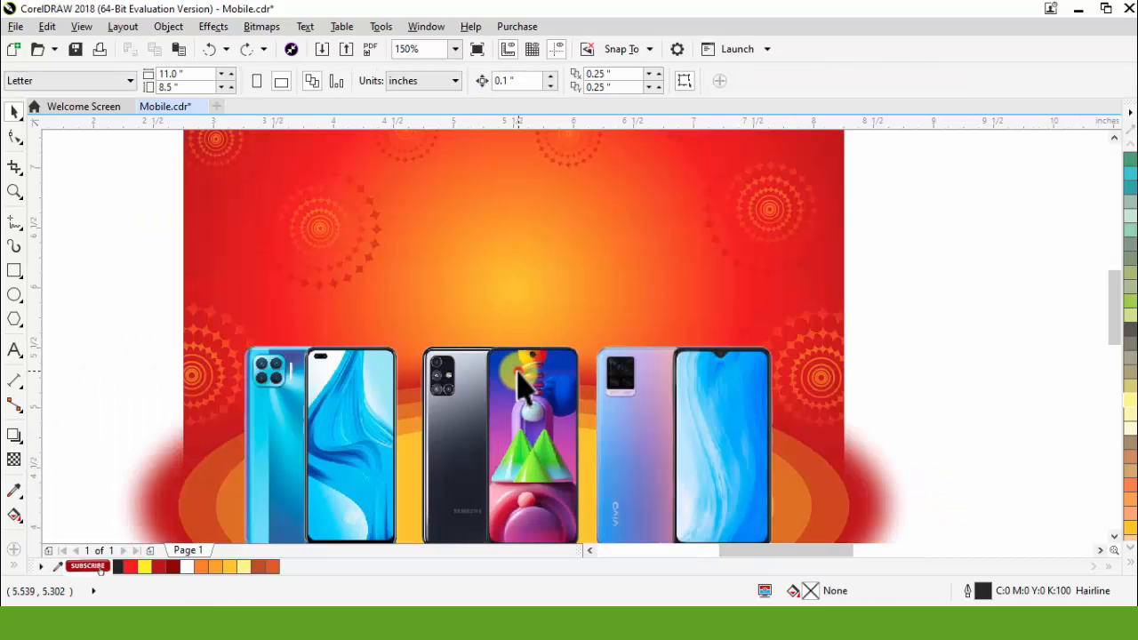
pyautogui.click(523, 383)
pyautogui.moveTo(411, 334); pyautogui.dragTo(359, 244)
pyautogui.click(667, 280)
pyautogui.press('c')
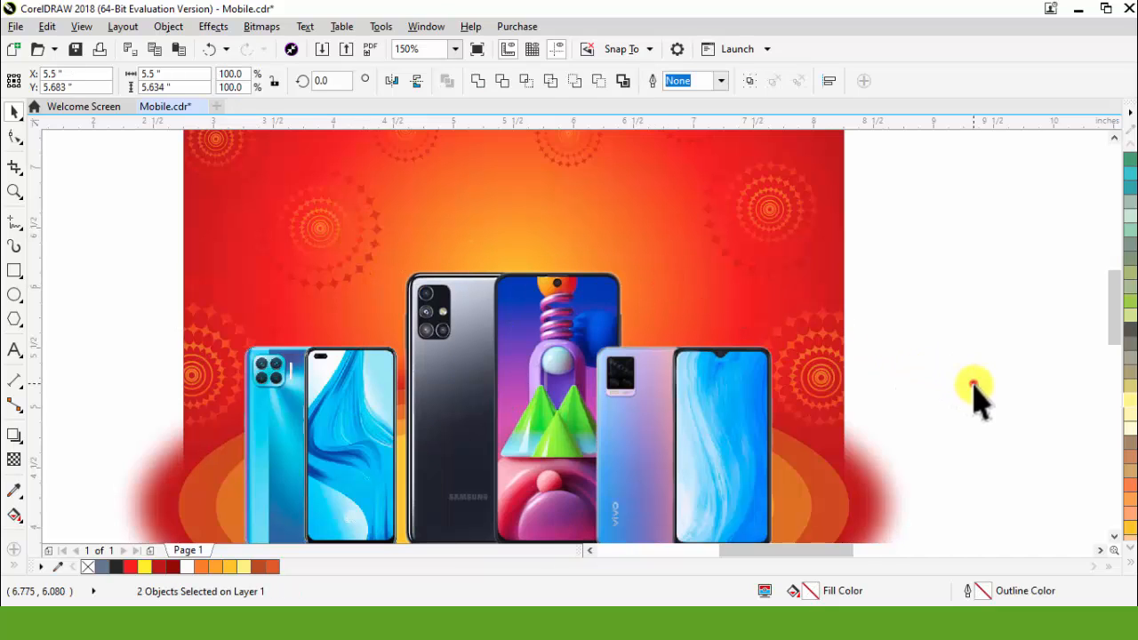
pyautogui.click(973, 383)
# Step: Scale the two outer phones down slightly and space them on either side of the middle phone
pyautogui.click(725, 405)
pyautogui.click(749, 346)
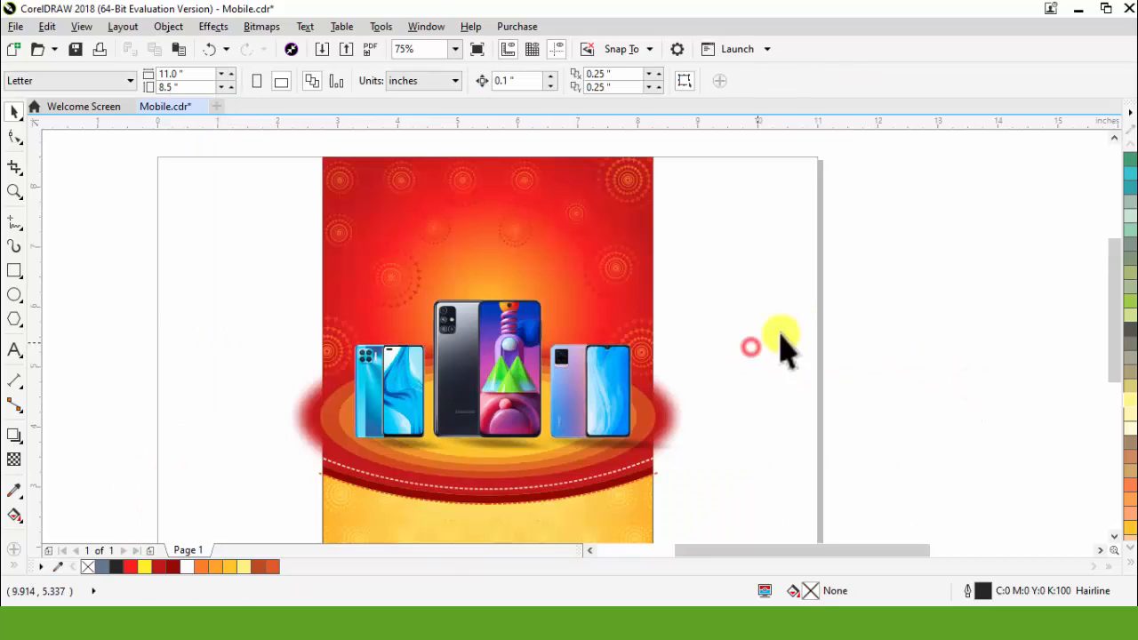
pyautogui.click(823, 321)
# Step: PowerClip the phones, shadows, ellipses, curved bands and red background together inside the yellow background rectangle
pyautogui.moveTo(135, 202); pyautogui.dragTo(954, 531)
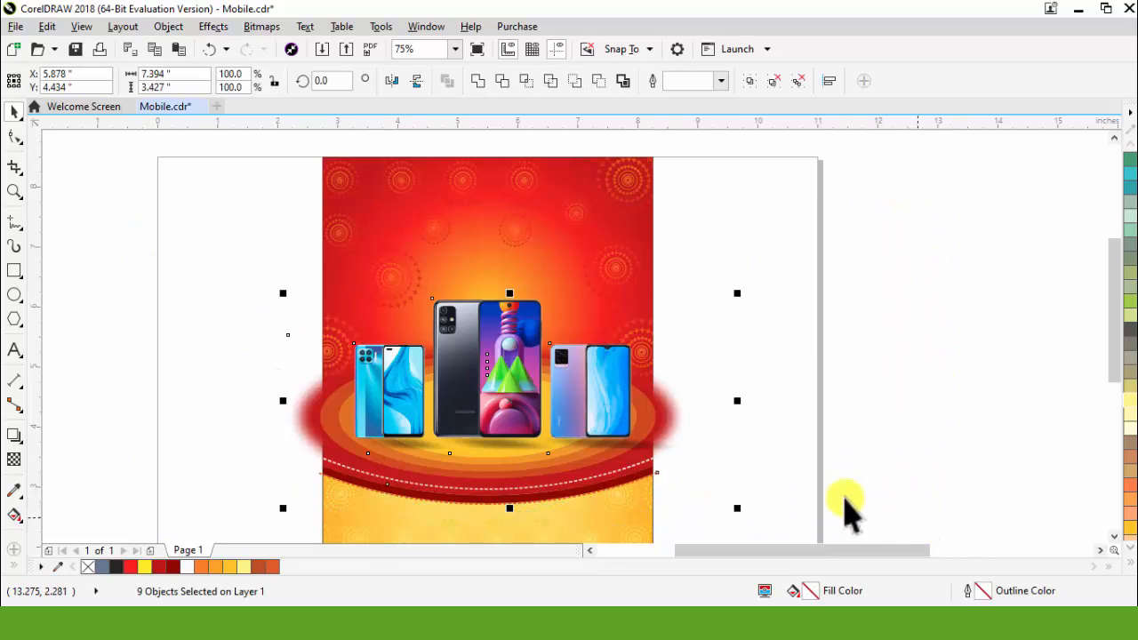
pyautogui.keyDown('shift'); pyautogui.click(565, 233); pyautogui.keyUp('shift')
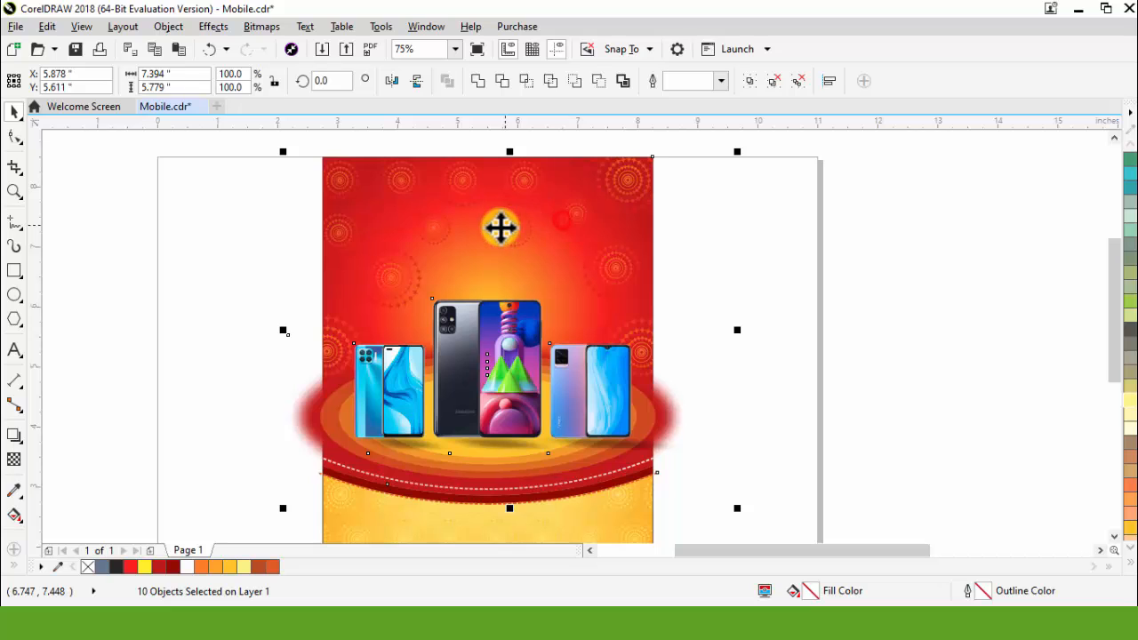
pyautogui.rightClick(520, 215)
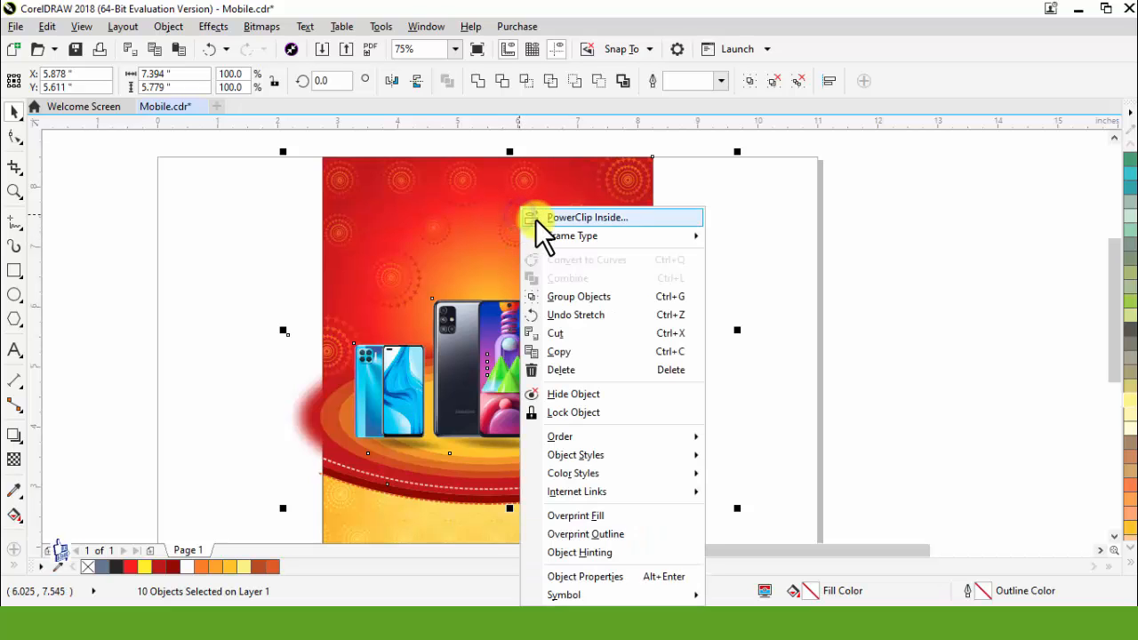
pyautogui.click(547, 219)
pyautogui.click(392, 508)
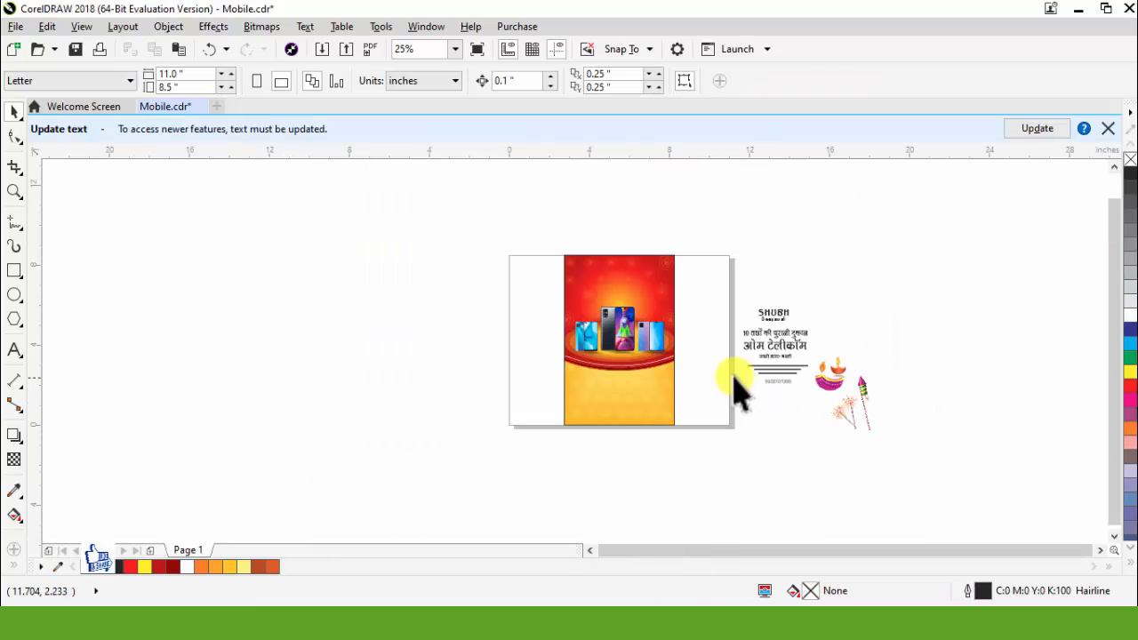
pyautogui.scroll(2, 734, 381)
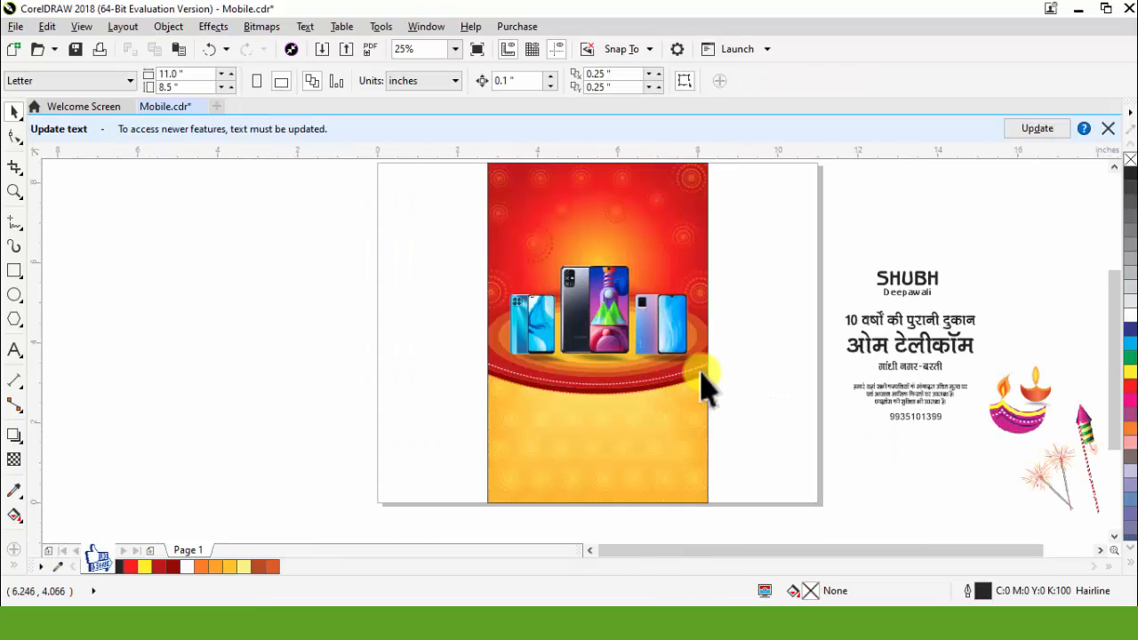
# Step: Place the diya lamp image at the flyer's lower-left corner and scale it down to about half an inch wide
pyautogui.moveTo(1015, 428); pyautogui.dragTo(533, 489)
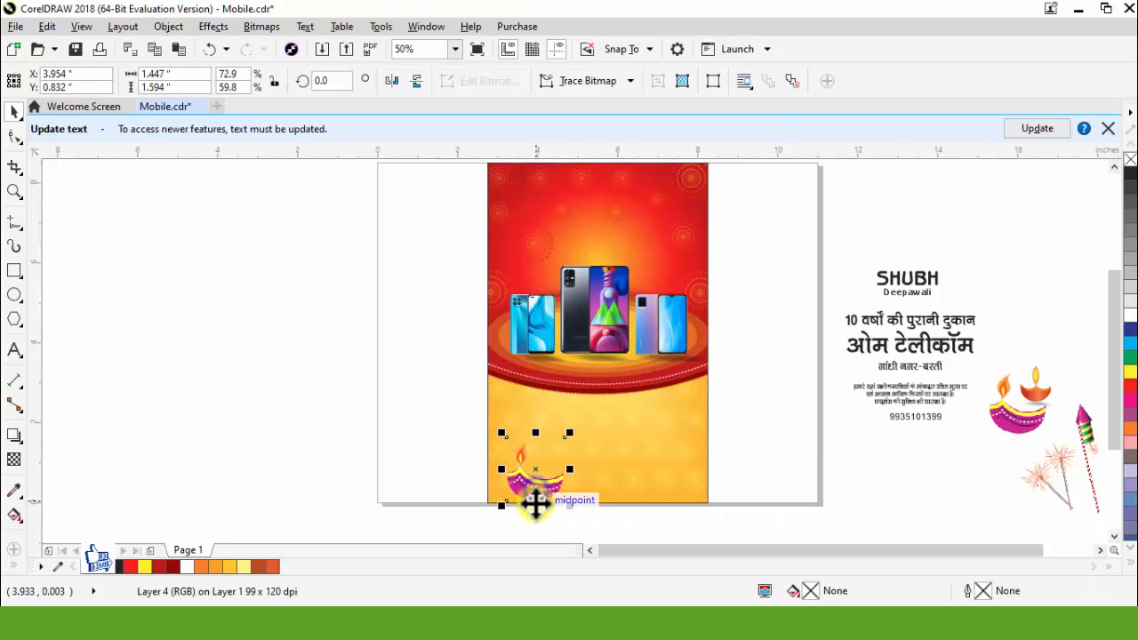
pyautogui.scroll(2, 555, 523)
pyautogui.scroll(1, 561, 437)
pyautogui.moveTo(645, 436); pyautogui.dragTo(527, 492)
pyautogui.scroll(-2, 564, 505)
pyautogui.moveTo(525, 420); pyautogui.dragTo(498, 493)
pyautogui.scroll(2, 560, 471)
pyautogui.moveTo(560, 454); pyautogui.dragTo(539, 472)
# Step: Add a drop shadow falling slightly down and to the right of the diya lamp, with its feathering set to 10
pyautogui.click(18, 435)
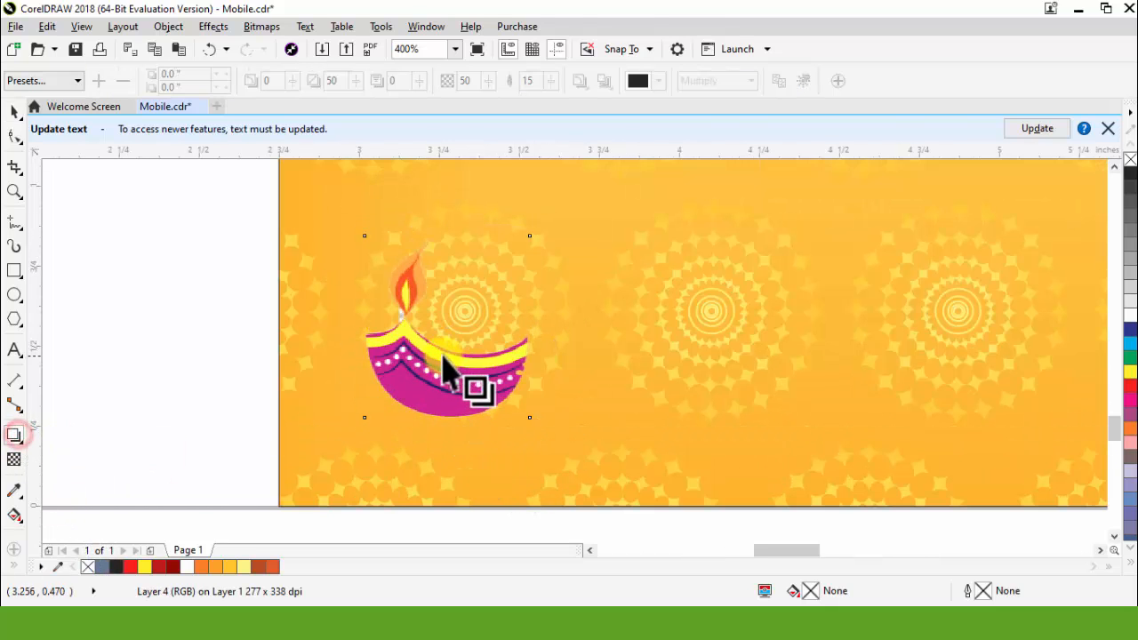
pyautogui.scroll(2, 463, 377)
pyautogui.moveTo(451, 299); pyautogui.dragTo(519, 499)
pyautogui.moveTo(519, 86); pyautogui.dragTo(514, 87)
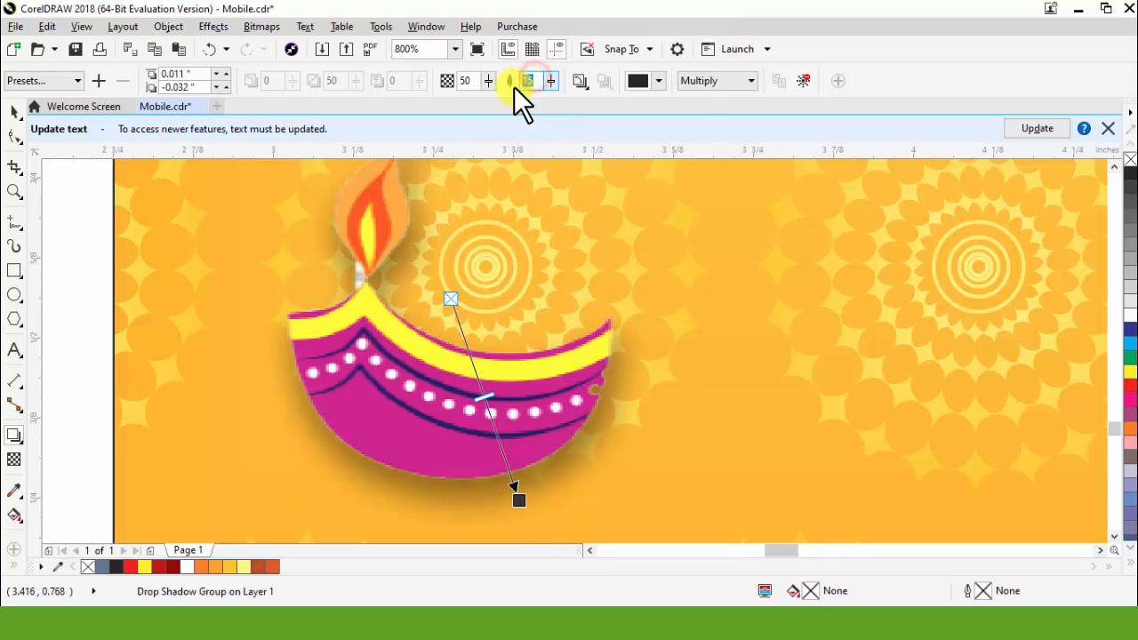
pyautogui.write('10')
pyautogui.press('Return')
pyautogui.press('space')
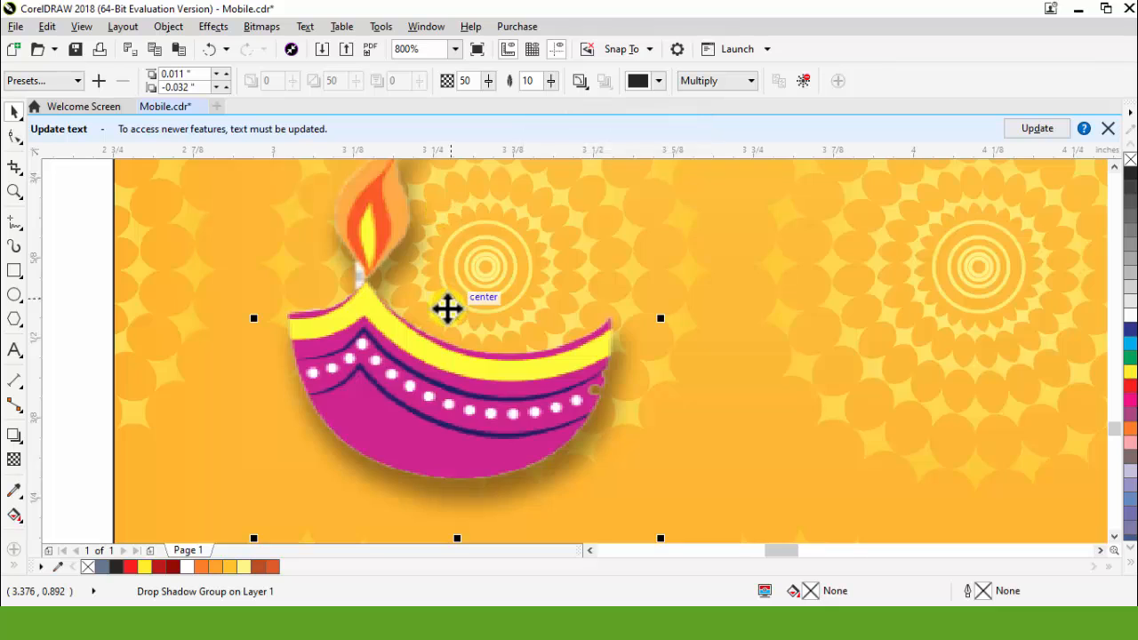
# Step: Move the shadowed diya lamp closer to the flyer's lower-left corner
pyautogui.scroll(-2, 445, 308)
pyautogui.moveTo(435, 324); pyautogui.dragTo(437, 369)
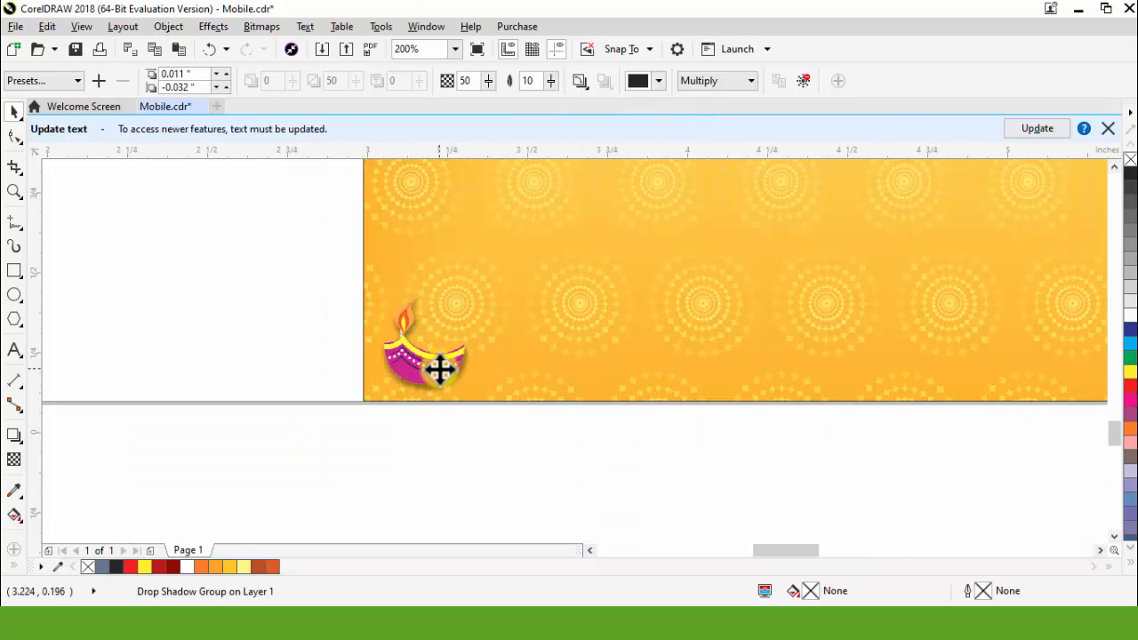
pyautogui.scroll(1, 440, 369)
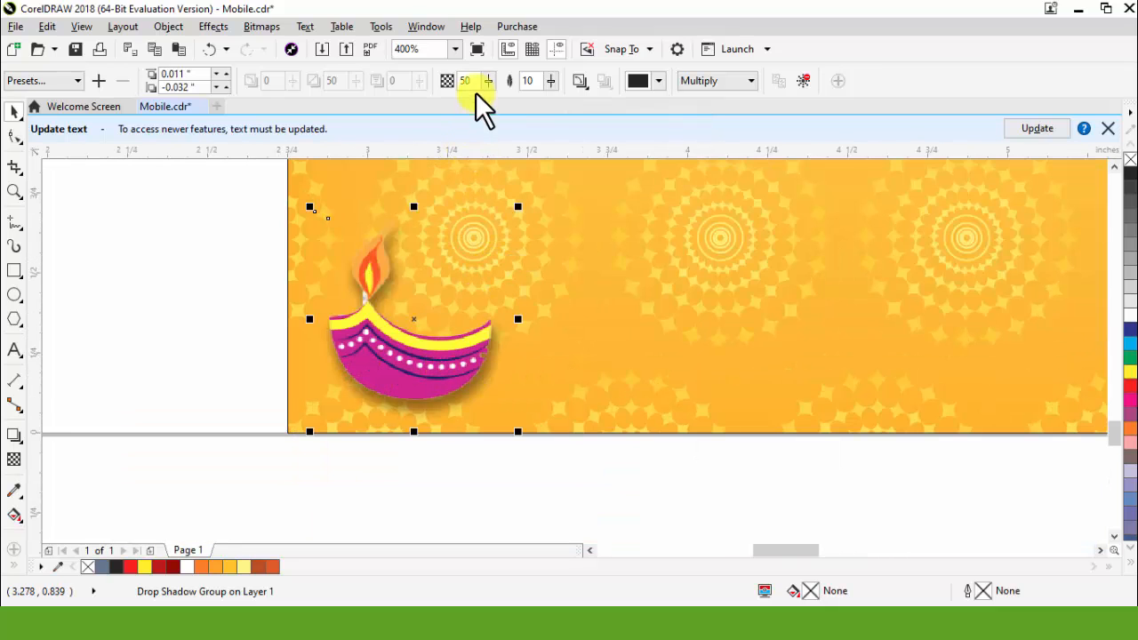
pyautogui.scroll(-2, 331, 400)
pyautogui.click(326, 460)
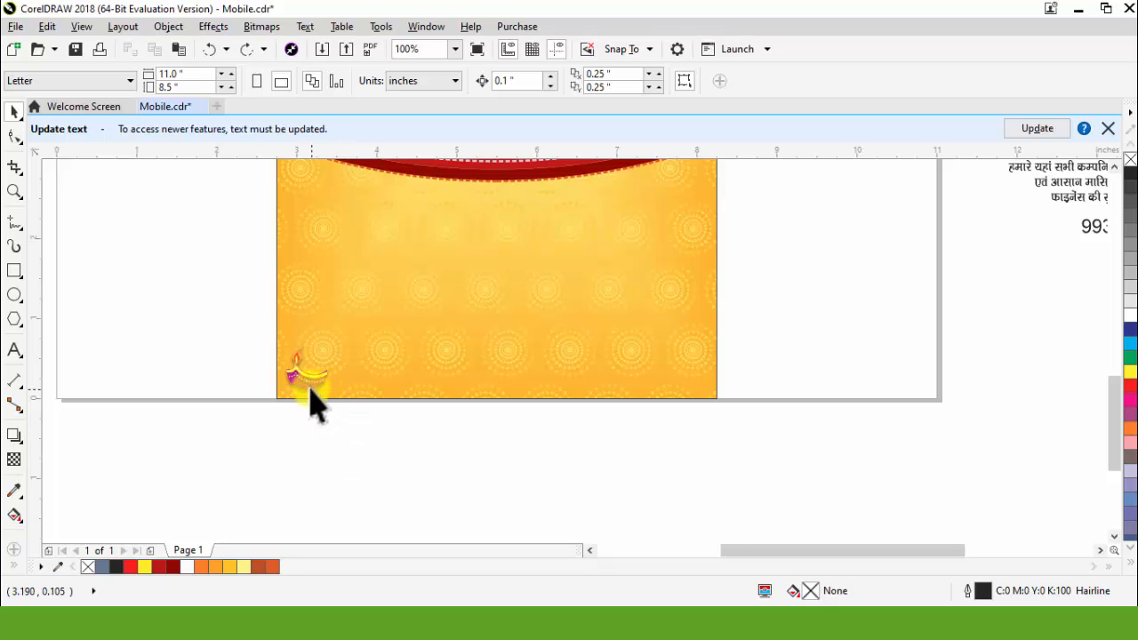
# Step: Duplicate the diya lamp to its right and repeat the copy until a row of lamps spans the flyer's bottom edge
pyautogui.scroll(1, 313, 396)
pyautogui.moveTo(300, 382); pyautogui.dragTo(400, 385)
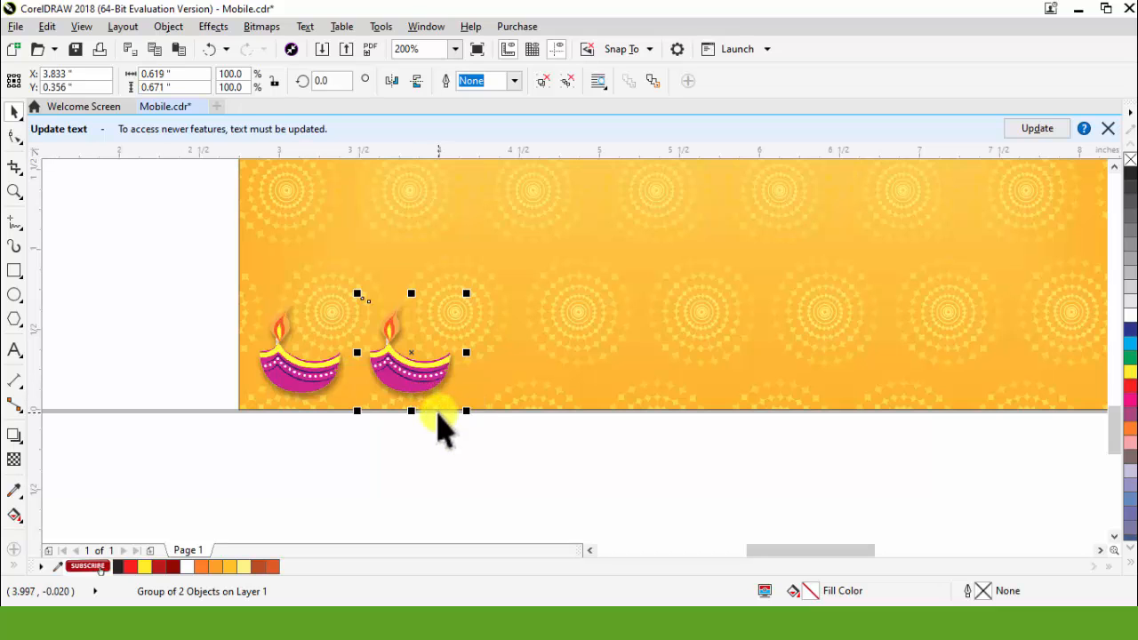
pyautogui.hotkey('ctrl', 'r')
pyautogui.hotkey('ctrl', 'r')
pyautogui.hotkey('ctrl', 'r')
pyautogui.hotkey('ctrl', 'r')
pyautogui.hotkey('ctrl', 'r')
pyautogui.hotkey('ctrl', 'r')
pyautogui.scroll(-3, 436, 418)
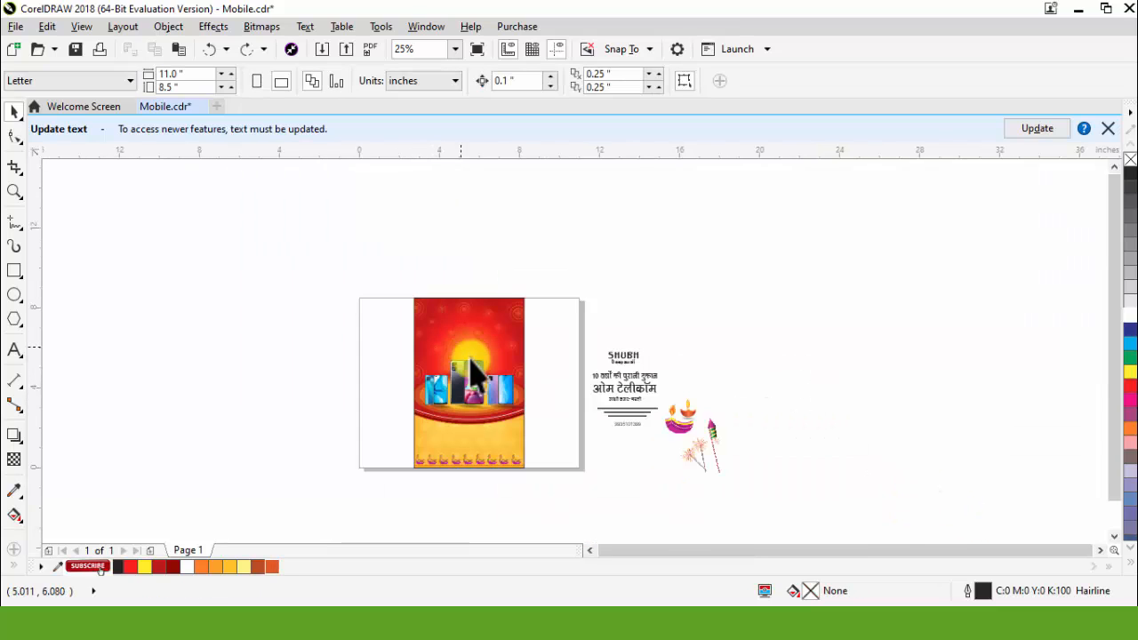
# Step: Move the two-line "SHUBH Deepawali" text onto the upper-left part of the flyer's red background
pyautogui.scroll(1, 471, 373)
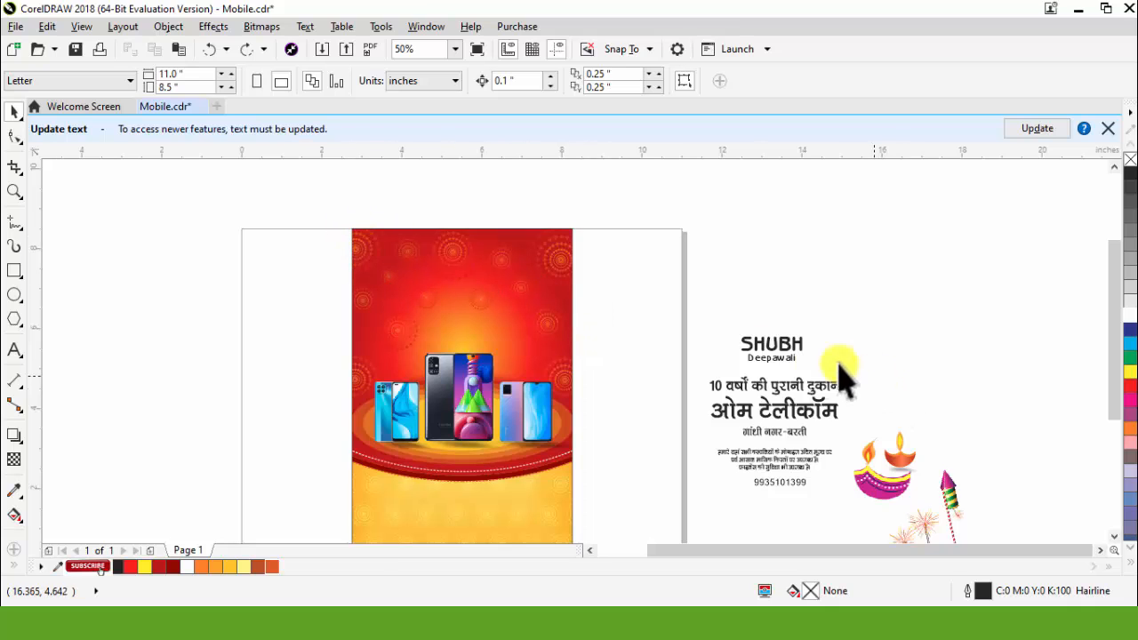
pyautogui.click(789, 348)
pyautogui.keyDown('shift'); pyautogui.click(783, 359); pyautogui.keyUp('shift')
pyautogui.moveTo(788, 345); pyautogui.dragTo(411, 265)
# Step: Colour the "SHUBH Deepawali" text white and enlarge both lines as one group to about 1.66 inches wide
pyautogui.click(1126, 323)
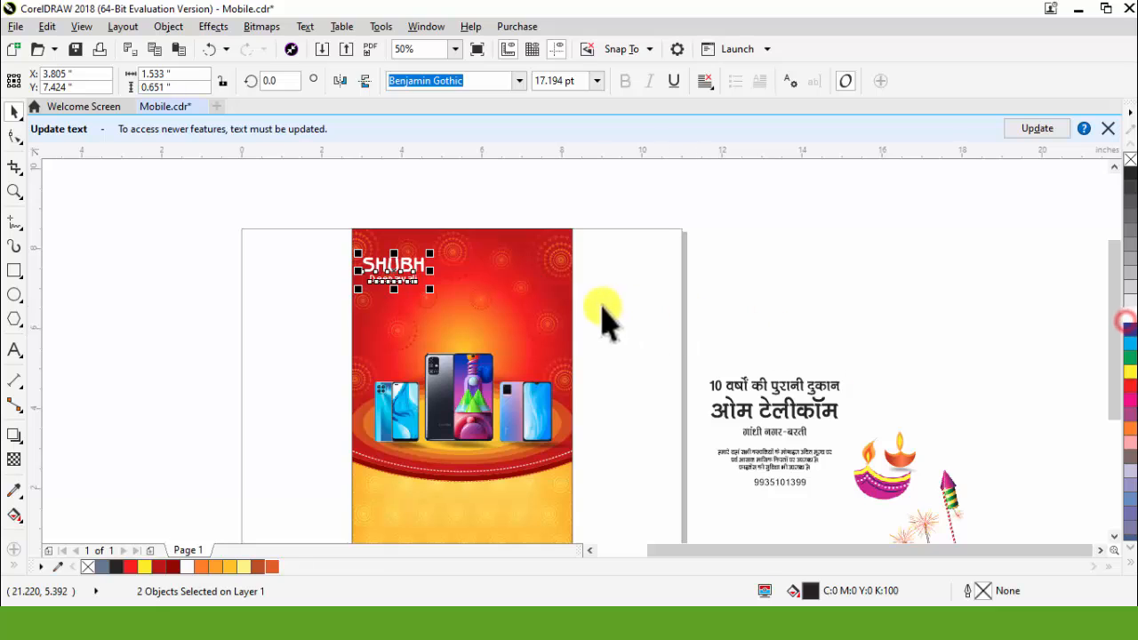
pyautogui.hotkey('ctrl', 'g')
pyautogui.moveTo(436, 289); pyautogui.dragTo(439, 297)
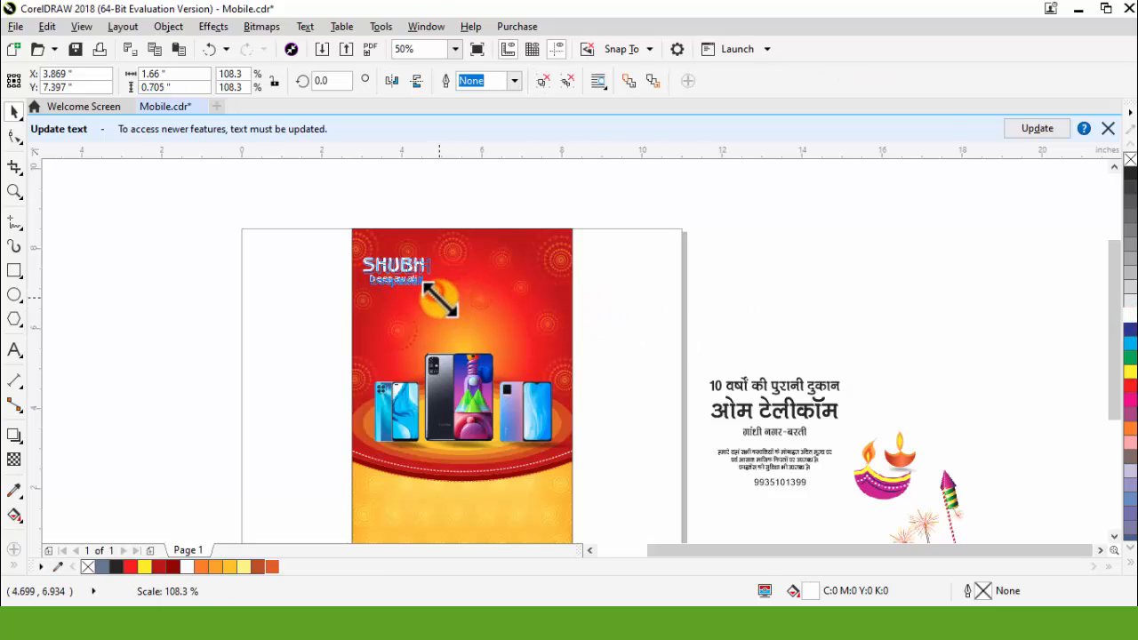
# Step: Draw a circle about 1.84 inches in diameter on the blank page area right of the flyer and fill it cyan
pyautogui.scroll(1, 725, 293)
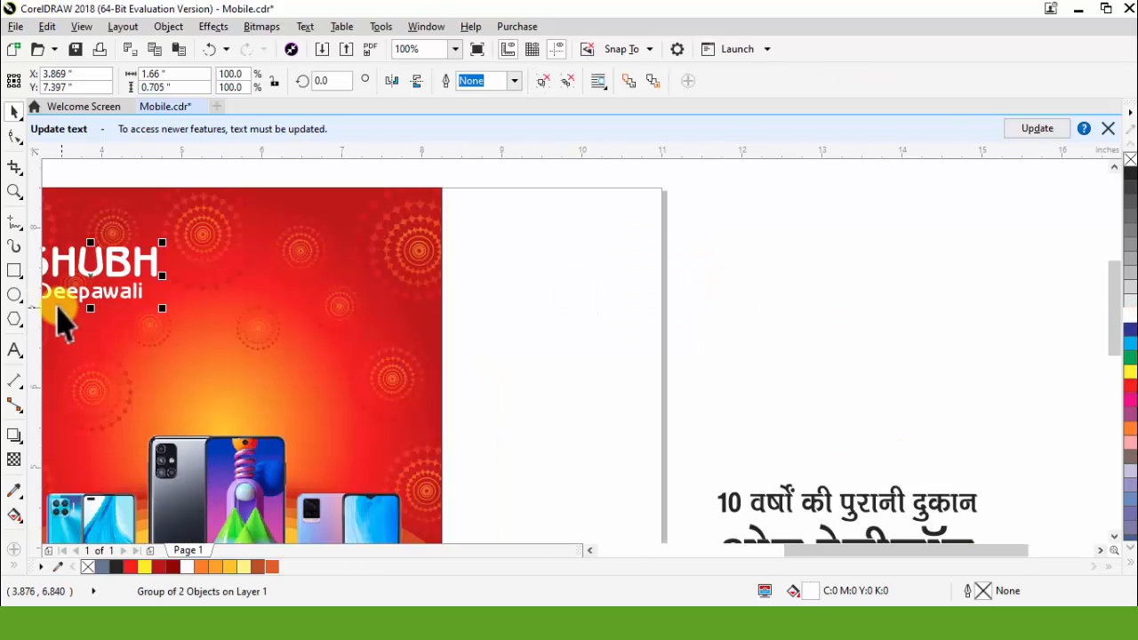
pyautogui.click(15, 295)
pyautogui.moveTo(505, 288); pyautogui.dragTo(614, 441)
pyautogui.moveTo(622, 388); pyautogui.dragTo(614, 387)
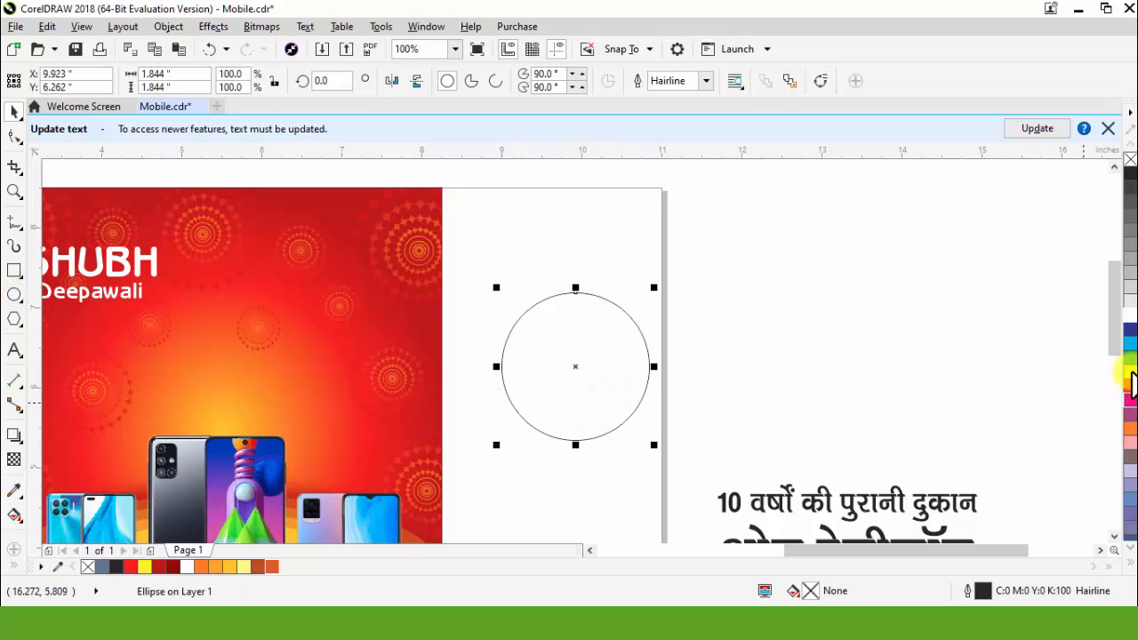
pyautogui.click(1130, 343)
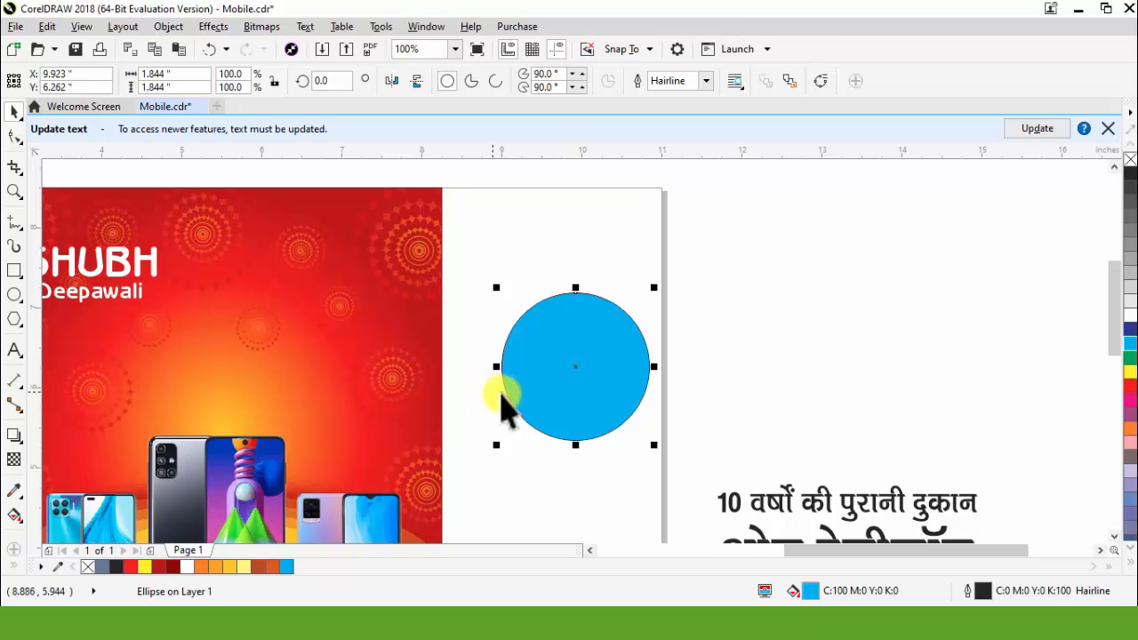
# Step: Give the cyan circle an elliptical fountain fill and shift the gradient midpoint toward its outer edge
pyautogui.press('g')
pyautogui.click(61, 80)
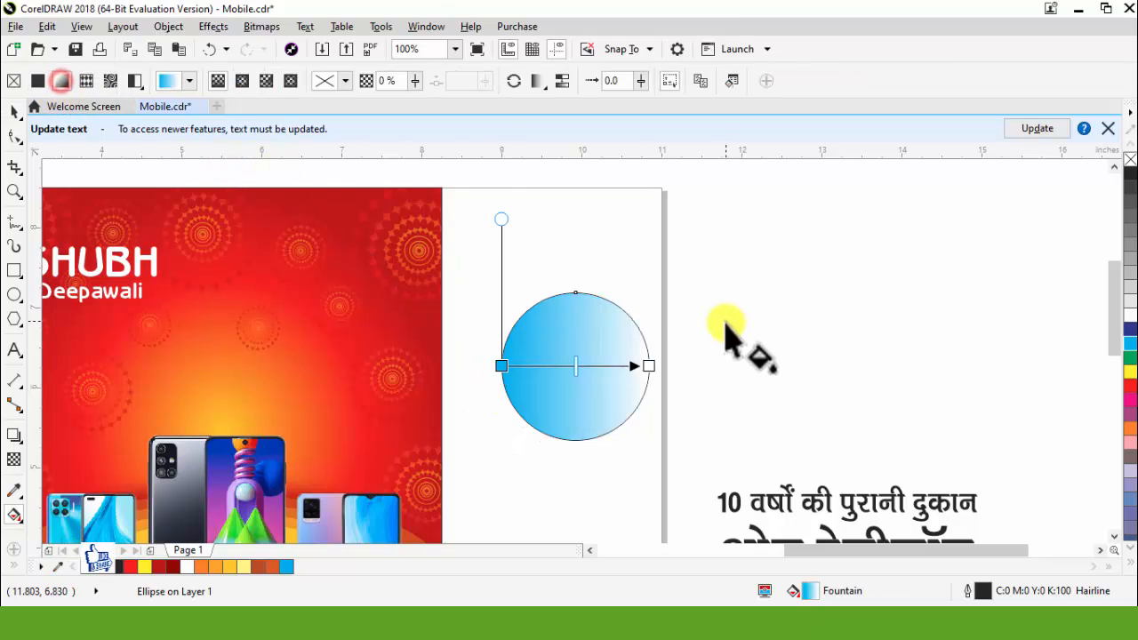
pyautogui.click(241, 81)
pyautogui.scroll(2, 596, 362)
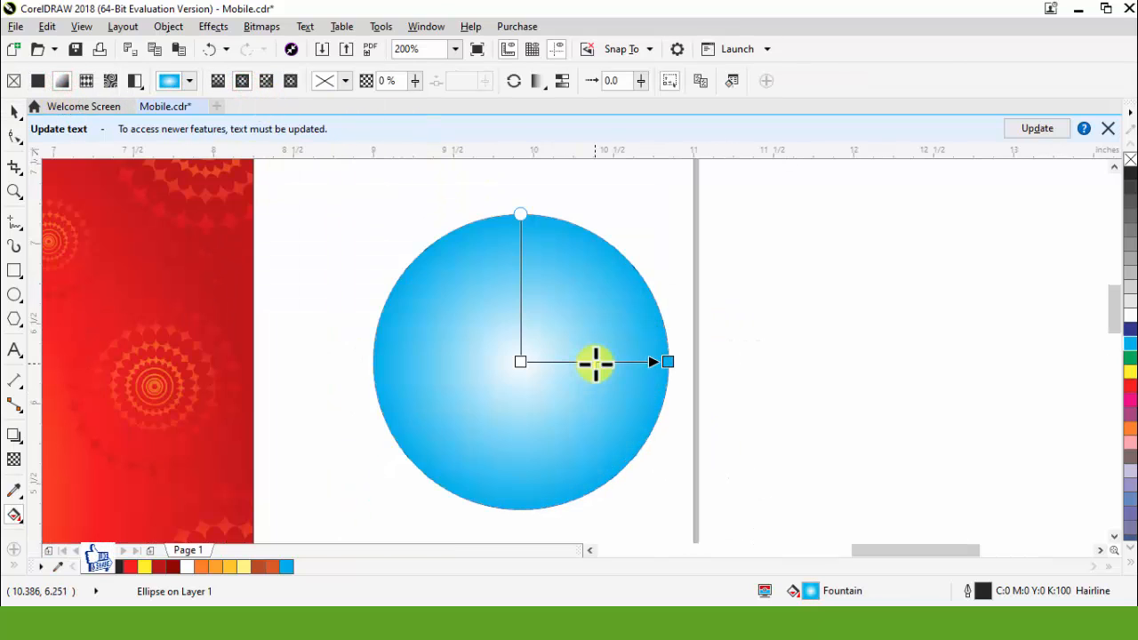
pyautogui.moveTo(618, 366); pyautogui.dragTo(625, 368)
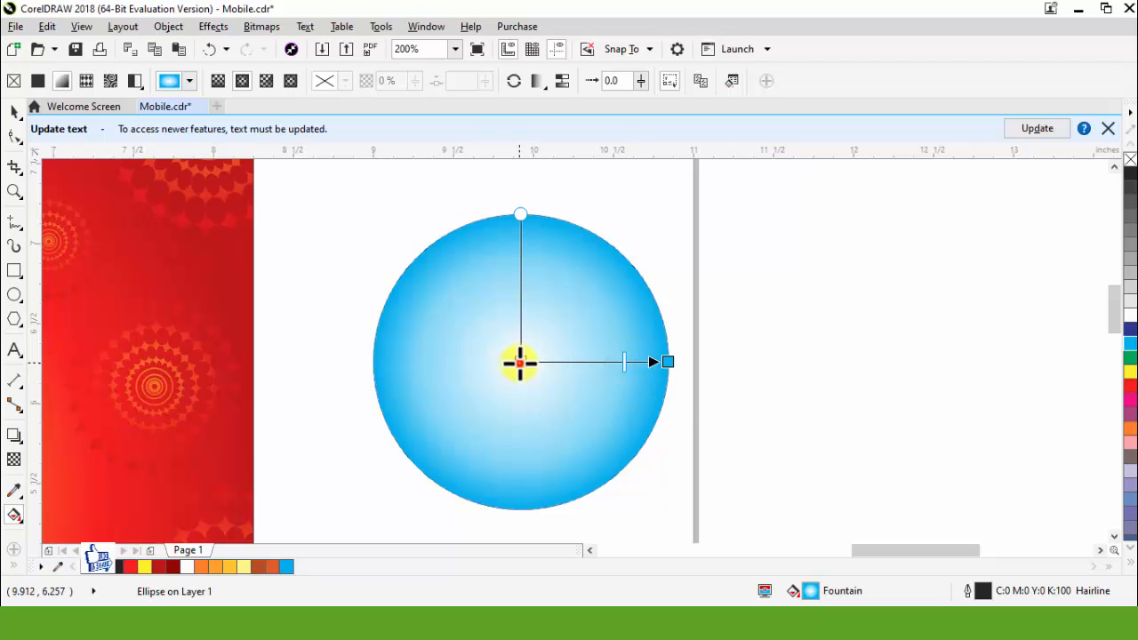
# Step: Set the circle's gradient to cyan at the centre and dark blue at the edge, with the midpoint slightly farther out
pyautogui.click(1129, 343)
pyautogui.click(668, 362)
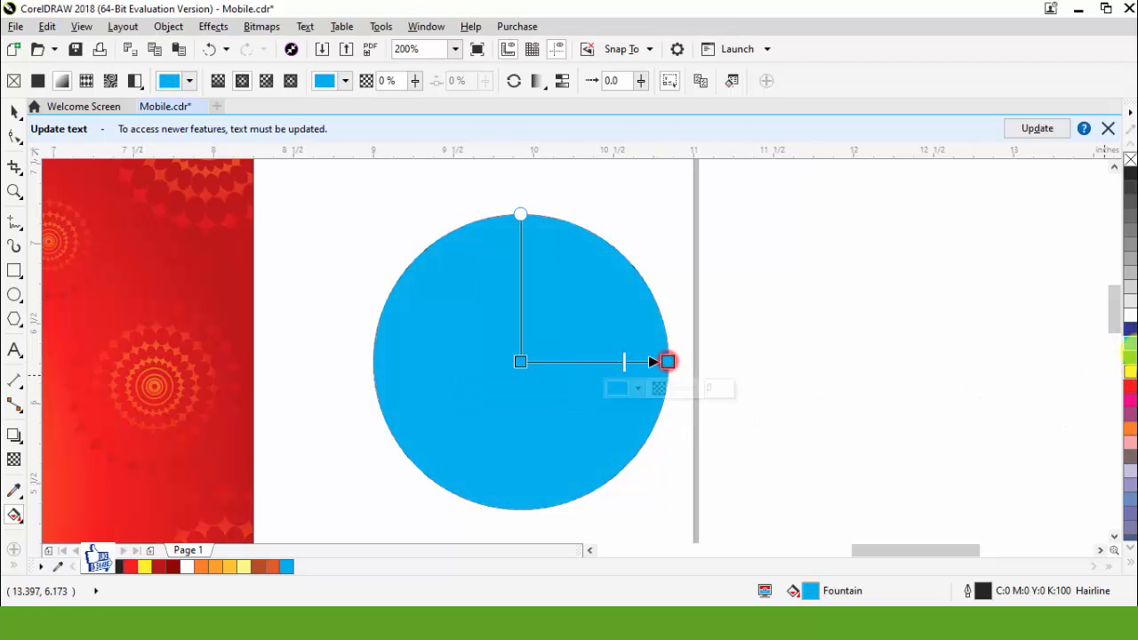
pyautogui.click(1131, 330)
pyautogui.moveTo(625, 362); pyautogui.dragTo(633, 365)
pyautogui.press('space')
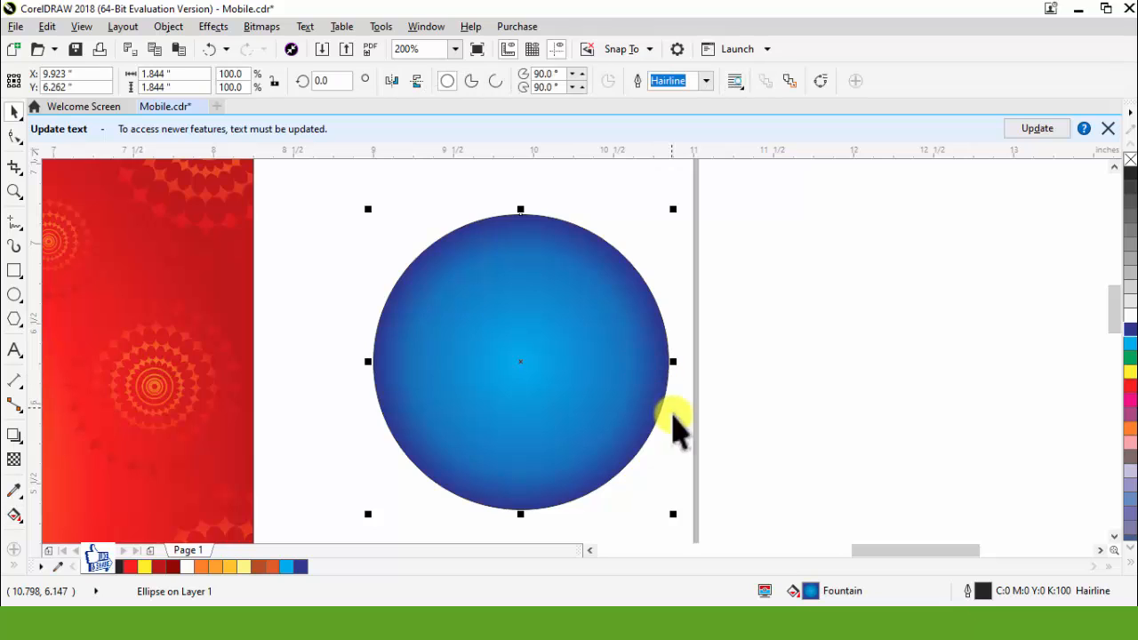
# Step: Add concentric unfilled 1 pt dashed copies of the circle: an orange ring about 1.93 inches wide outside and a white one about 1.77 inches inside
pyautogui.scroll(-1, 663, 368)
pyautogui.scroll(1, 676, 303)
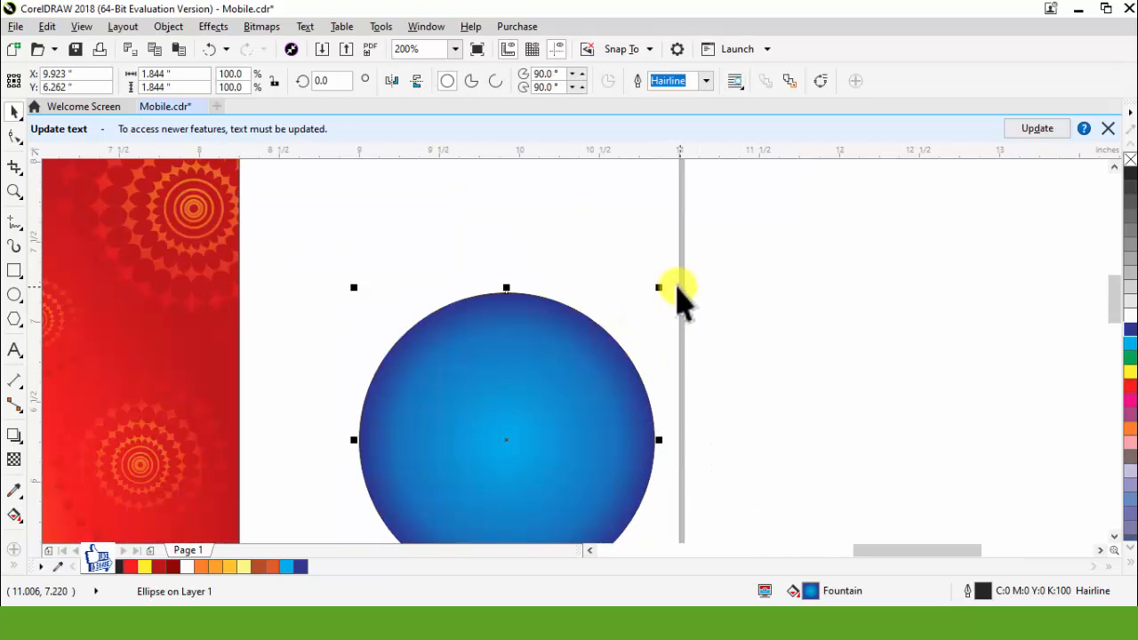
pyautogui.moveTo(662, 285)
pyautogui.mouseDown()
pyautogui.moveTo(682, 275)
pyautogui.moveTo(669, 281)
pyautogui.mouseUp()
pyautogui.rightClick(1131, 429)
pyautogui.scroll(1, 589, 326)
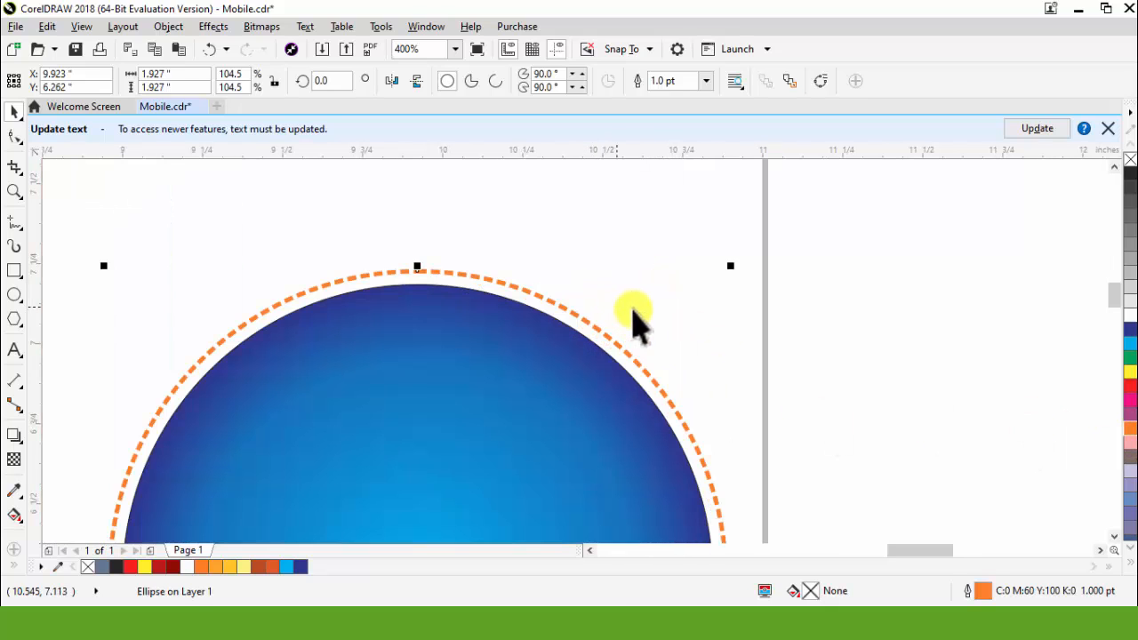
pyautogui.moveTo(725, 289); pyautogui.dragTo(724, 294)
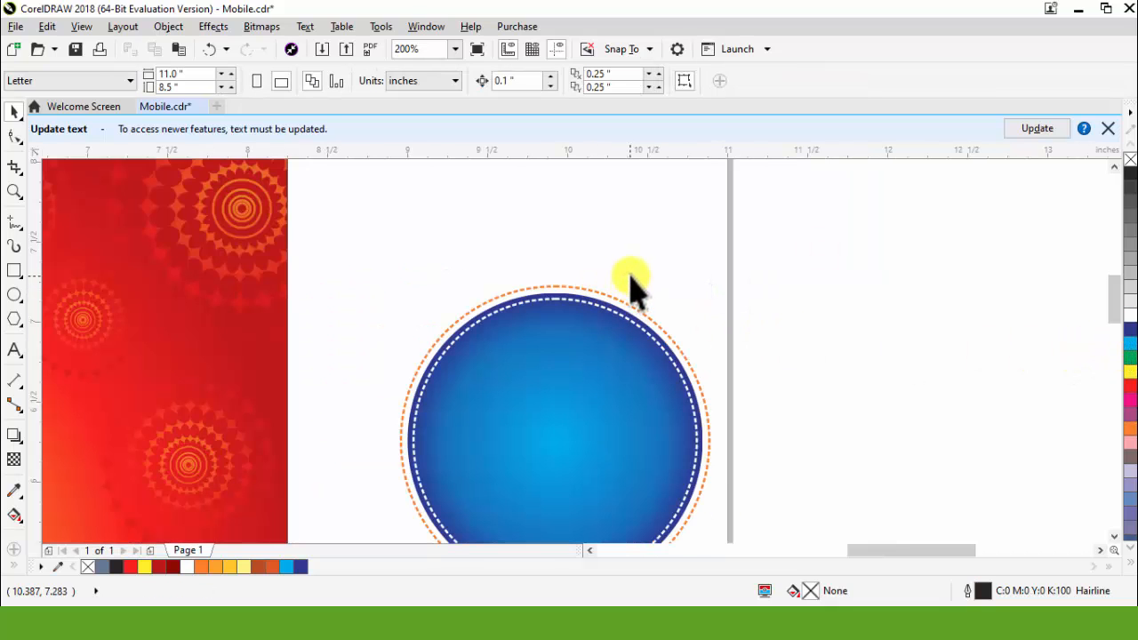
pyautogui.scroll(1, 656, 273)
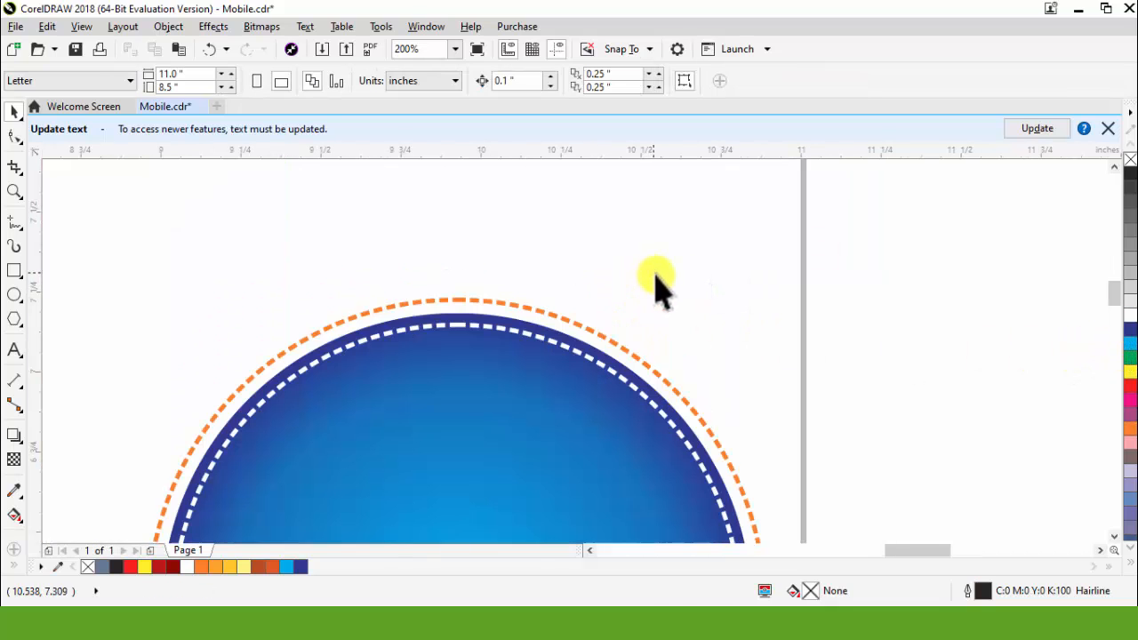
# Step: Draw a small circle about 0.07 inch wide above the blue badge and place a copy about 0.052 inch wide beside it
pyautogui.click(14, 294)
pyautogui.moveTo(414, 249); pyautogui.dragTo(510, 276)
pyautogui.scroll(1, 442, 264)
pyautogui.scroll(1, 530, 256)
pyautogui.moveTo(541, 231); pyautogui.dragTo(489, 279)
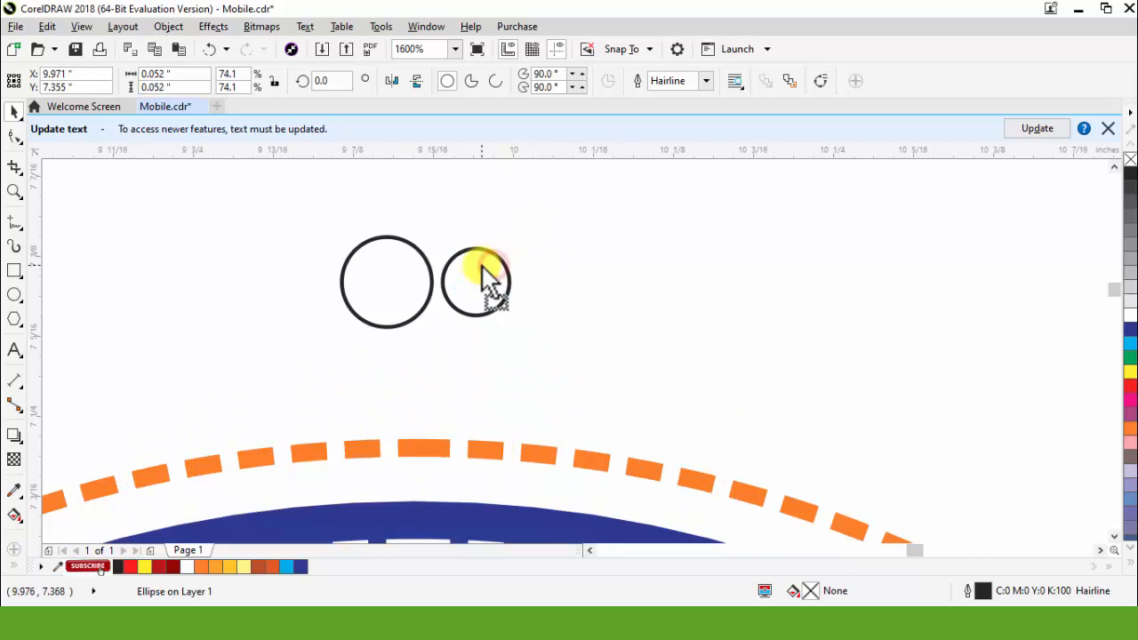
# Step: Widen the gap between the two small circles by shifting the smaller one slightly to the right
pyautogui.keyDown('shift'); pyautogui.click(423, 289); pyautogui.keyUp('shift')
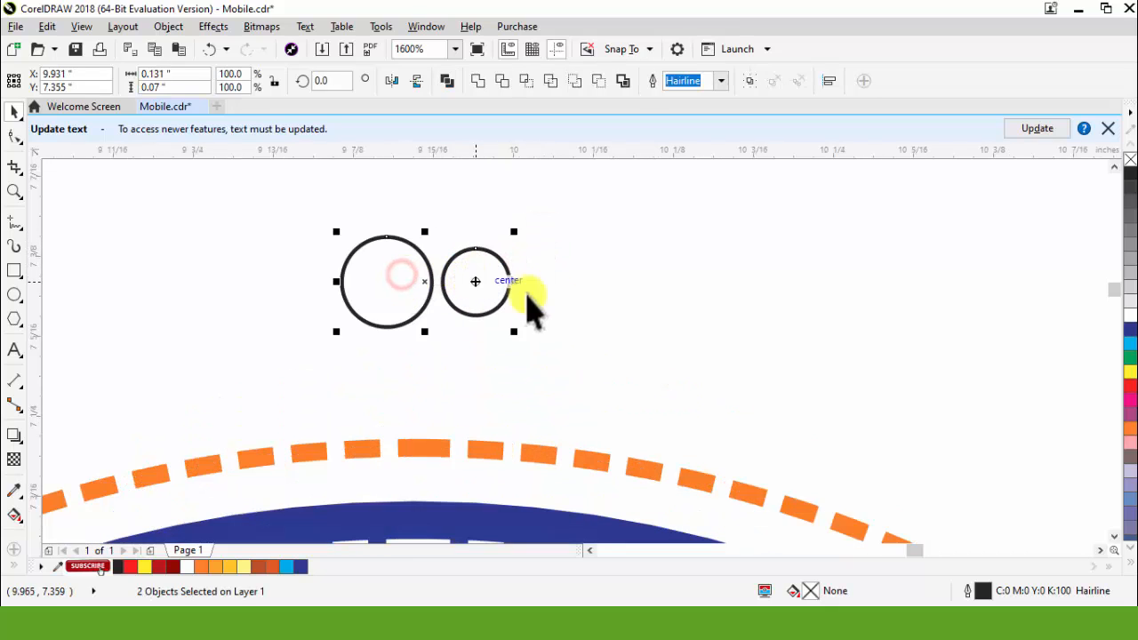
pyautogui.click(590, 307)
pyautogui.moveTo(459, 276); pyautogui.dragTo(477, 289)
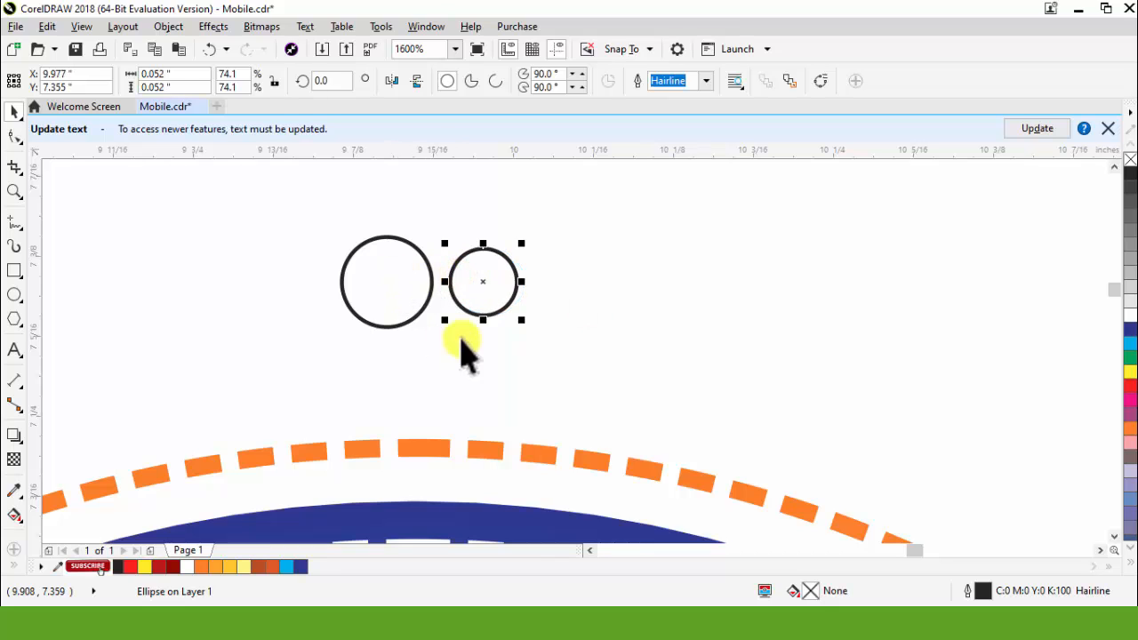
pyautogui.click(480, 341)
# Step: Give the larger of the two small circles an elliptical fountain fill from golden yellow, offset toward its upper left, to red at the edge
pyautogui.click(412, 285)
pyautogui.press('g')
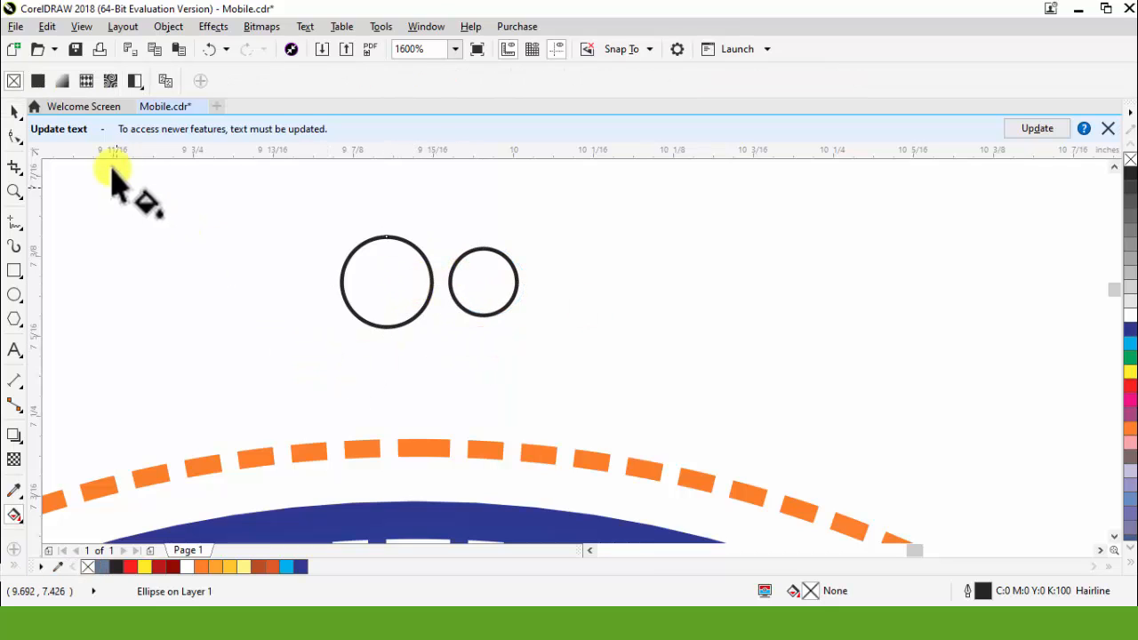
pyautogui.click(68, 83)
pyautogui.click(243, 81)
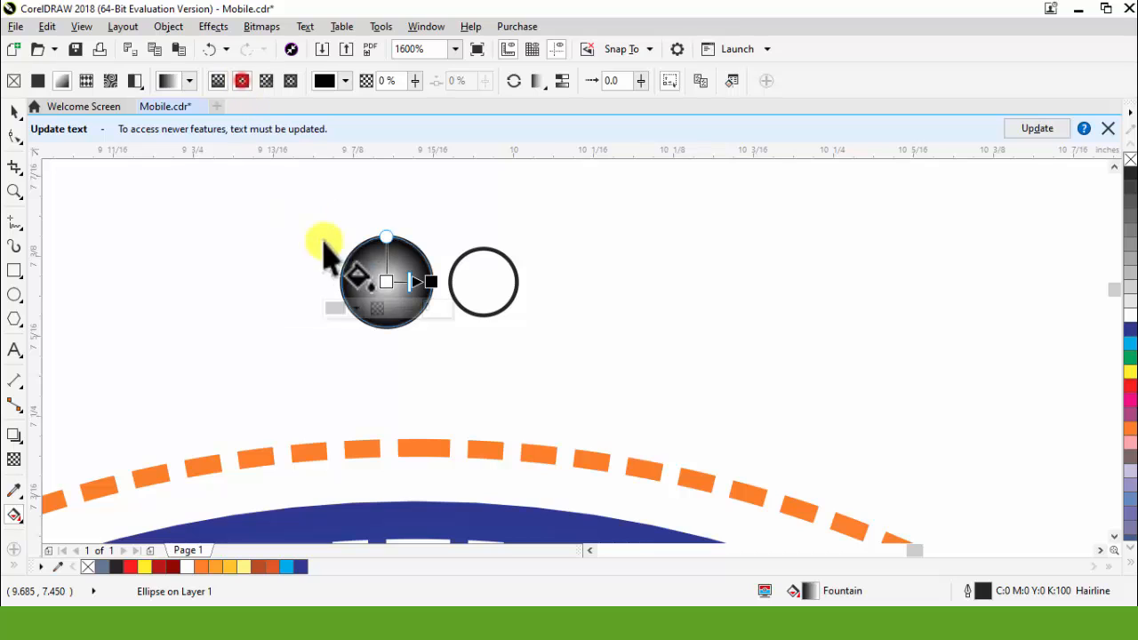
pyautogui.moveTo(381, 280); pyautogui.dragTo(376, 271)
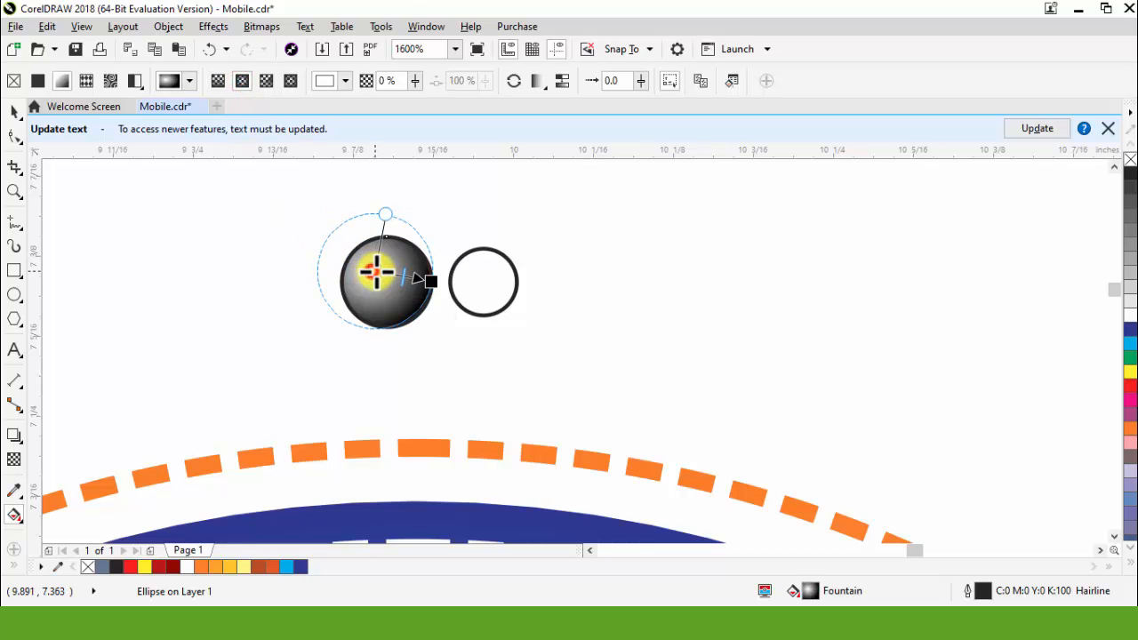
pyautogui.click(235, 566)
pyautogui.click(431, 281)
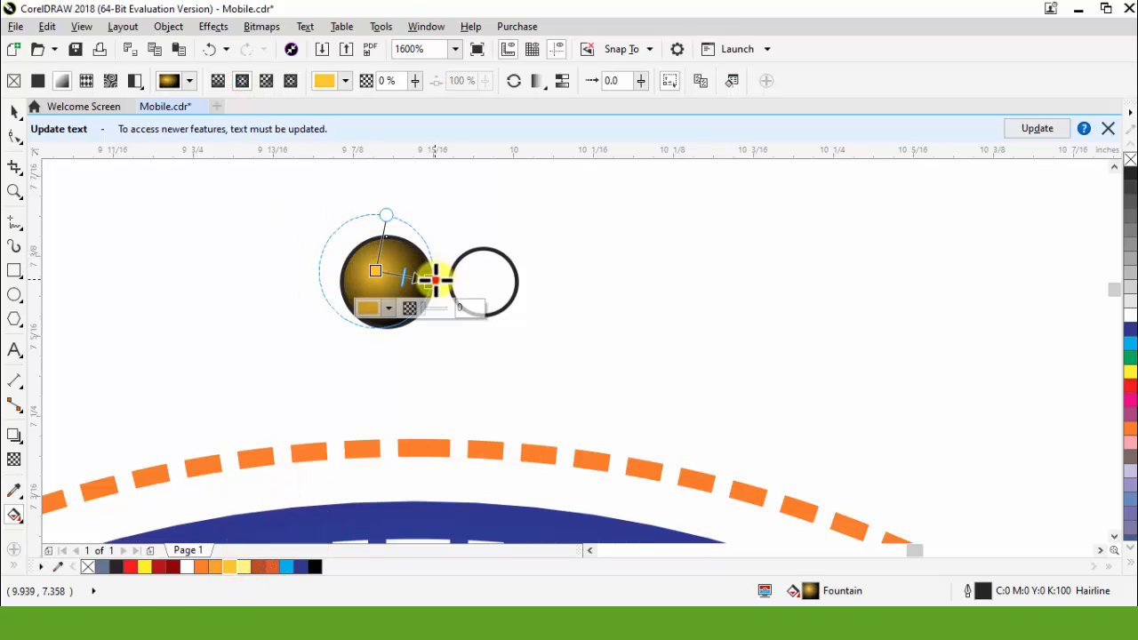
pyautogui.click(131, 568)
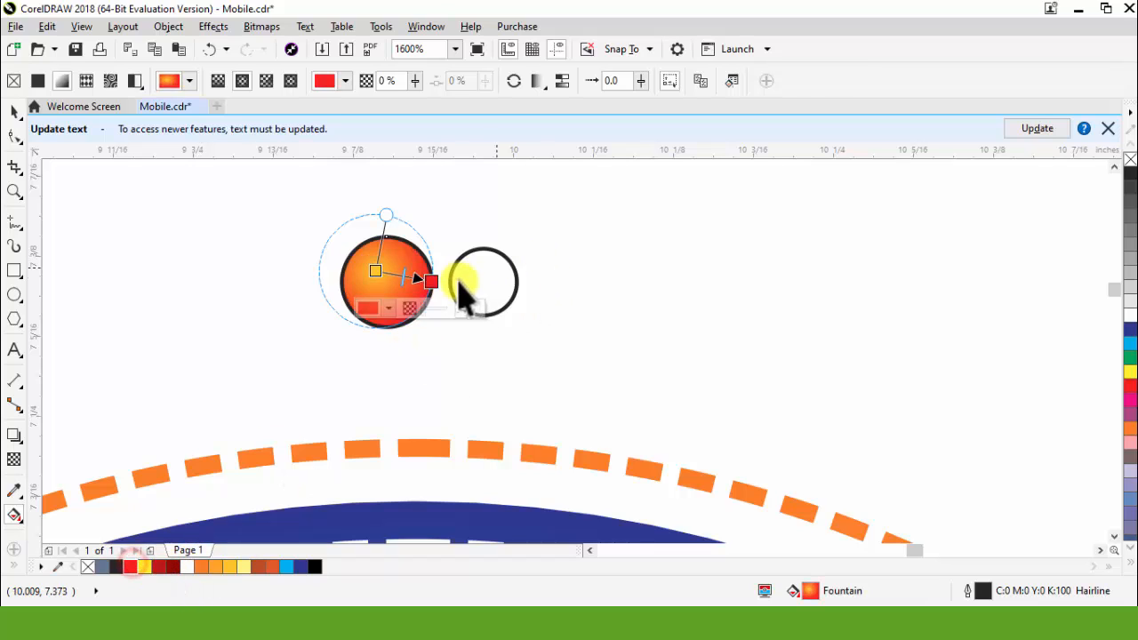
pyautogui.press('space')
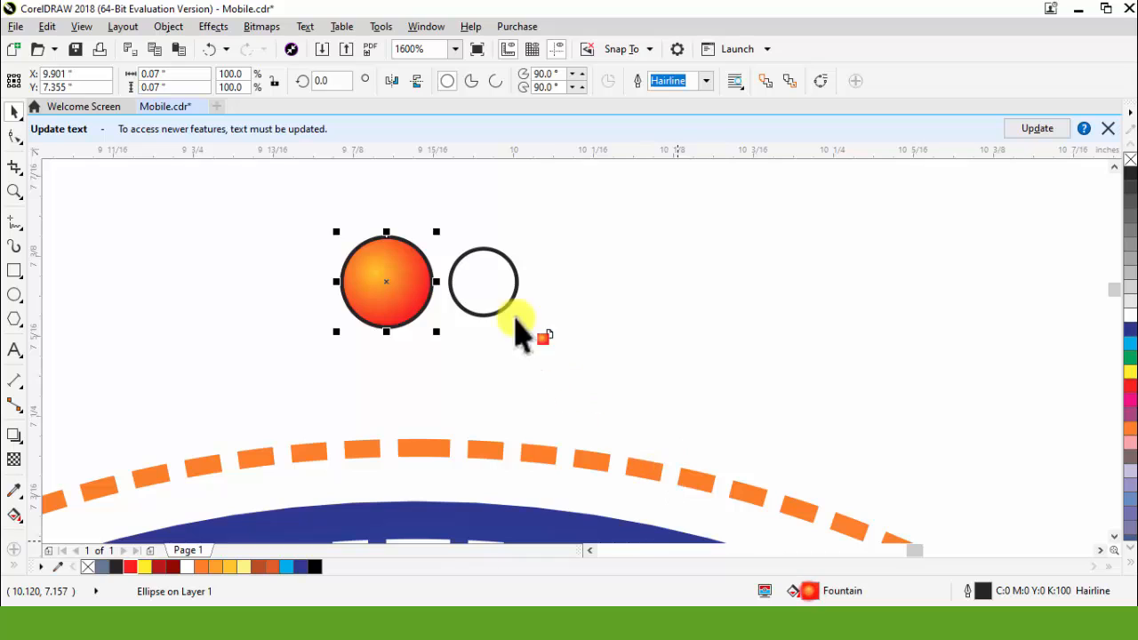
# Step: Copy the yellow-to-red gradient onto the smaller circle and group both small circles without outlines
pyautogui.moveTo(521, 334); pyautogui.dragTo(490, 287)
pyautogui.moveTo(667, 211); pyautogui.dragTo(315, 378)
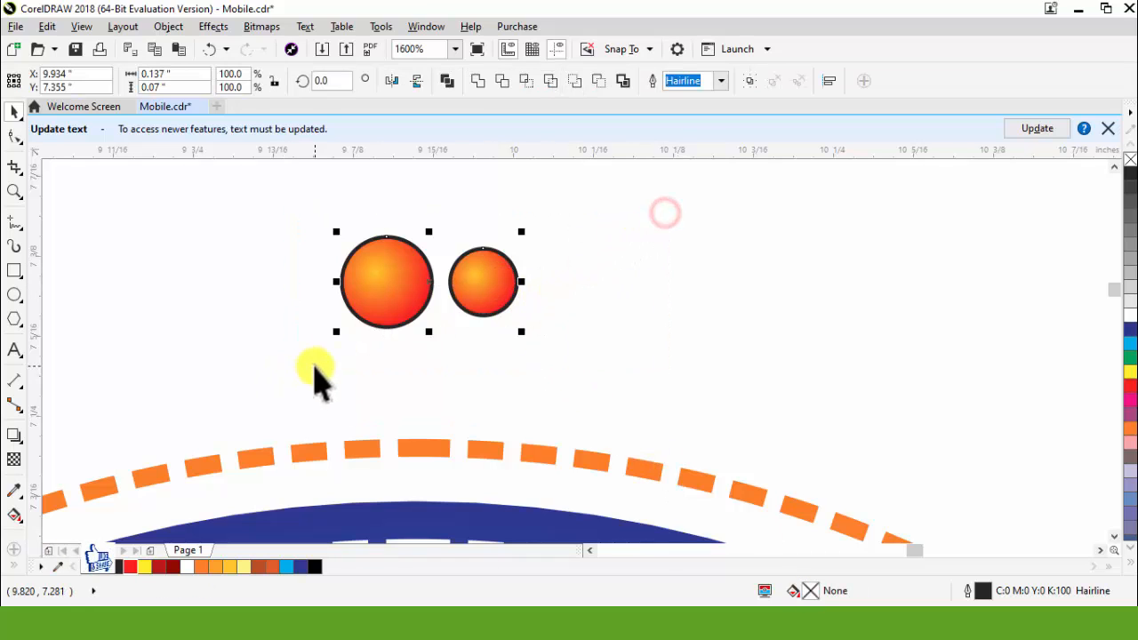
pyautogui.rightClick(84, 566)
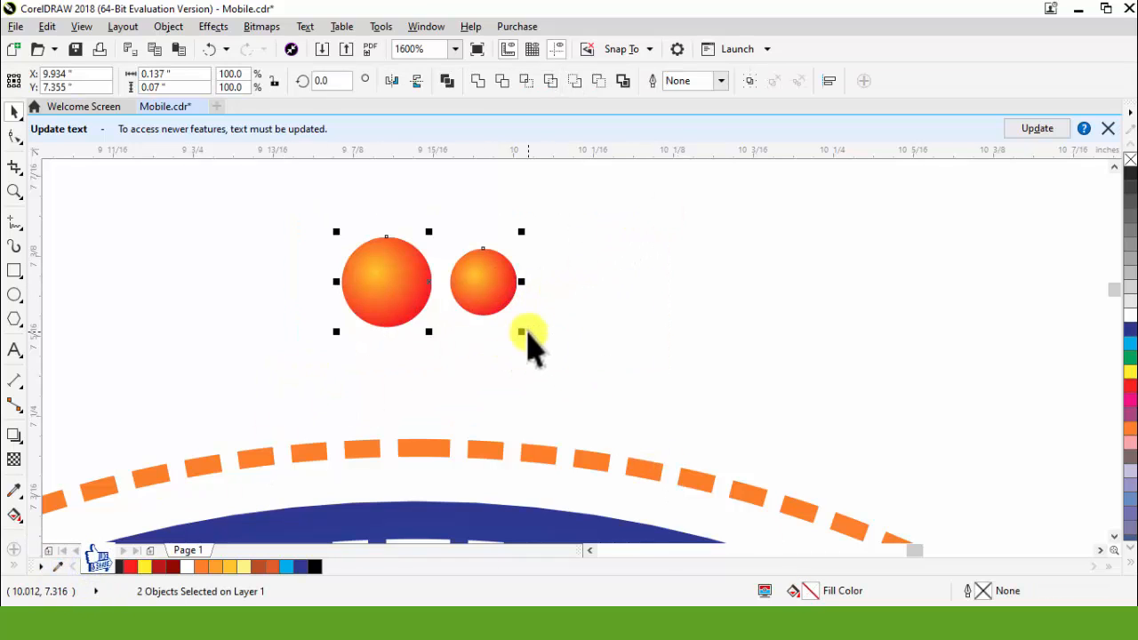
pyautogui.hotkey('ctrl', 'g')
pyautogui.scroll(-2, 519, 278)
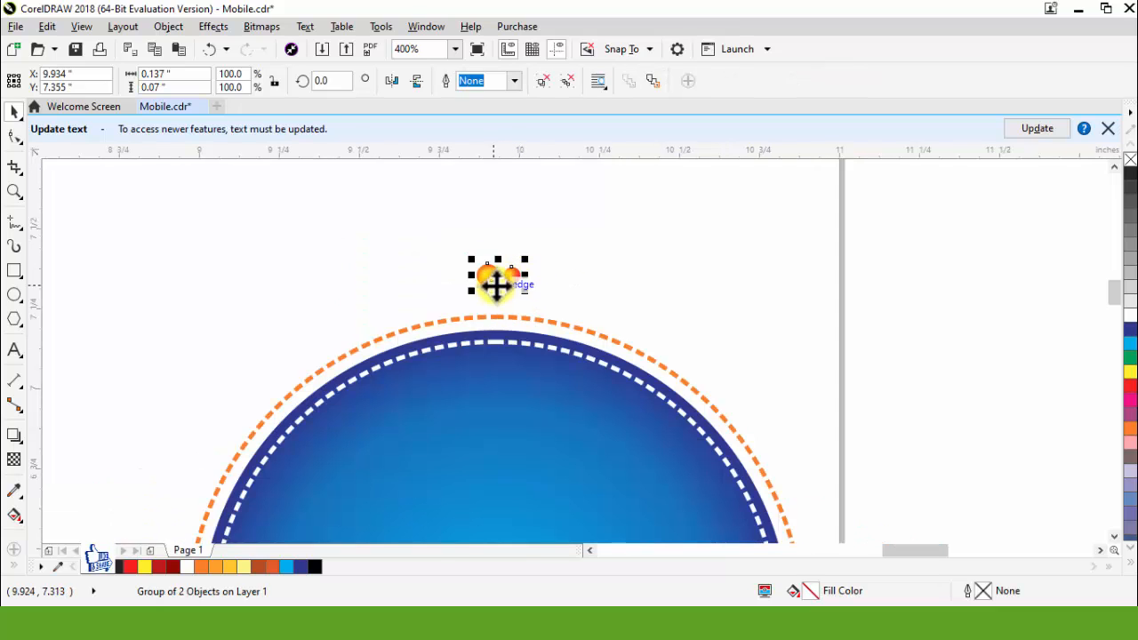
# Step: Move the grouped pair of small circles down to just above the dashed orange ring and set its rotation centre at the badge's centre
pyautogui.moveTo(496, 284)
pyautogui.mouseDown()
pyautogui.moveTo(506, 307)
pyautogui.moveTo(495, 297)
pyautogui.mouseUp()
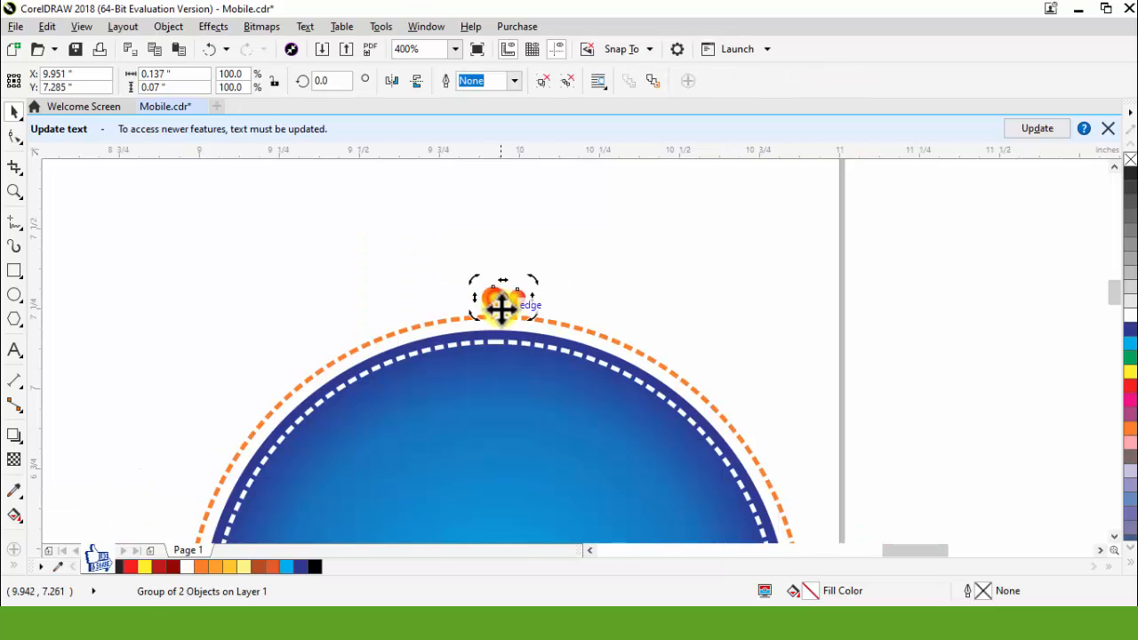
pyautogui.scroll(-1, 503, 307)
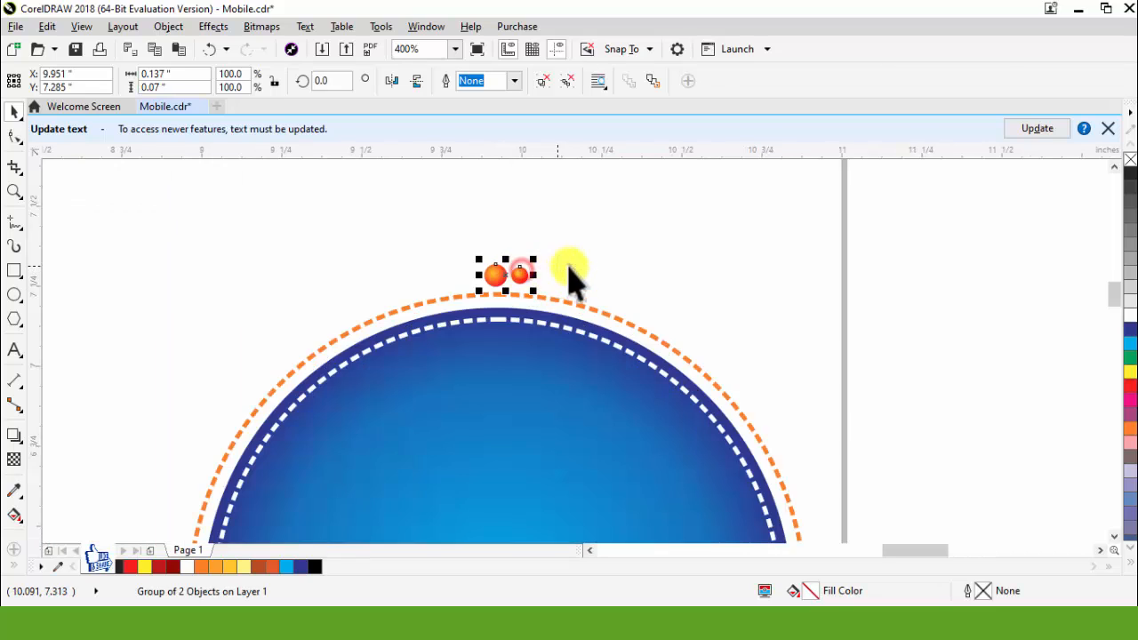
pyautogui.click(573, 266)
pyautogui.scroll(-1, 517, 270)
pyautogui.click(516, 270)
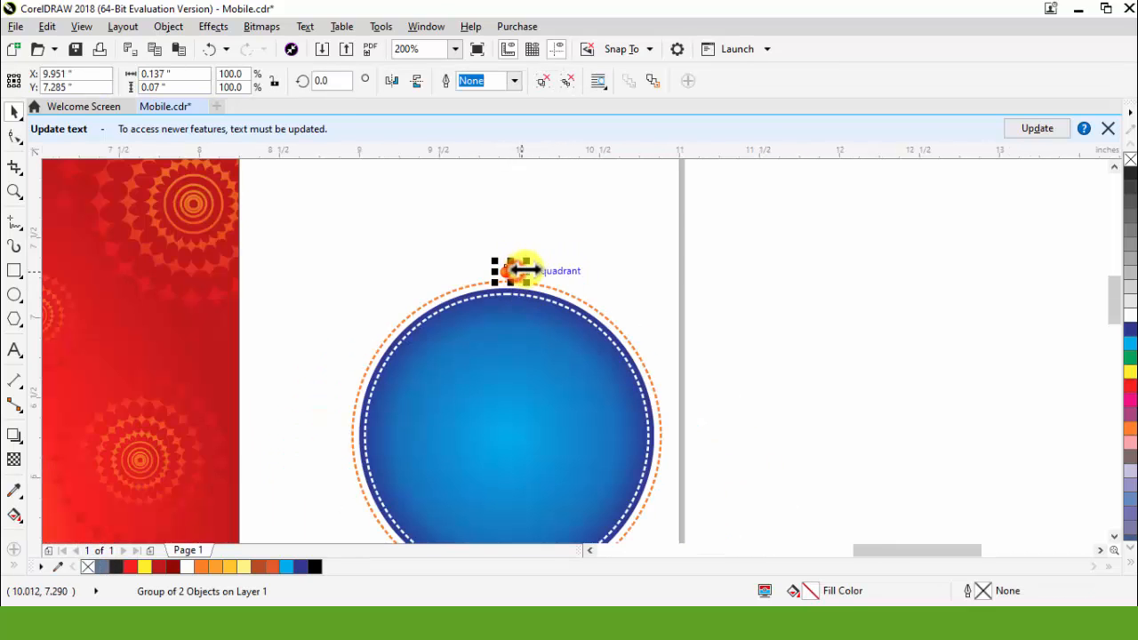
pyautogui.scroll(1, 526, 271)
pyautogui.click(498, 274)
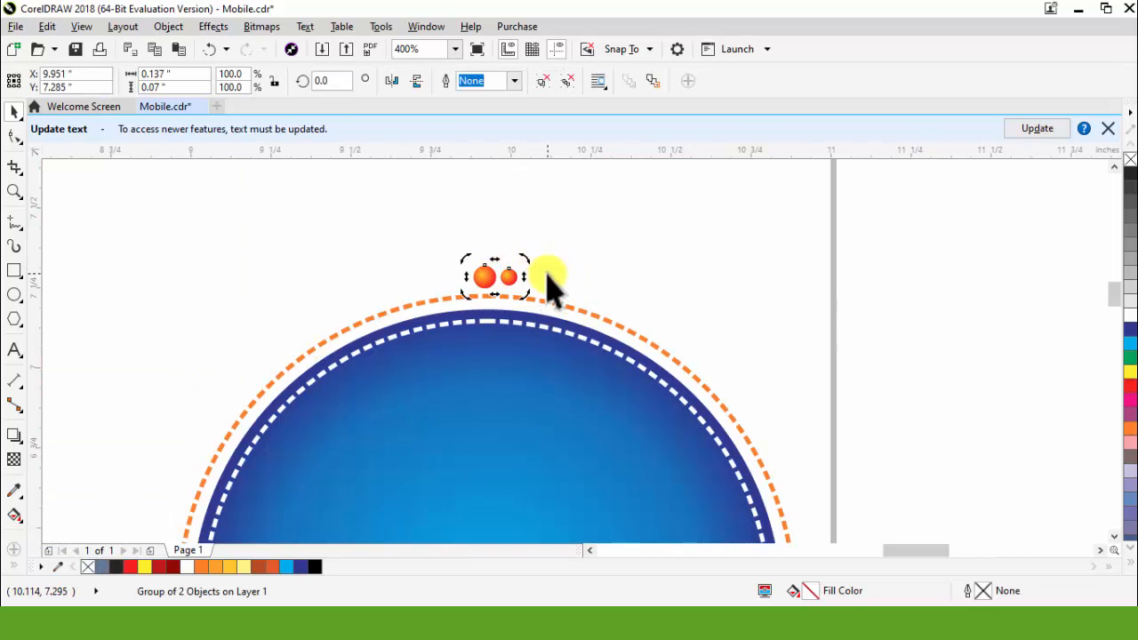
# Step: Rotate a copy of the circle pair clockwise about 10° around the badge and repeat it until the beads form a complete ring
pyautogui.moveTo(526, 261); pyautogui.dragTo(572, 286)
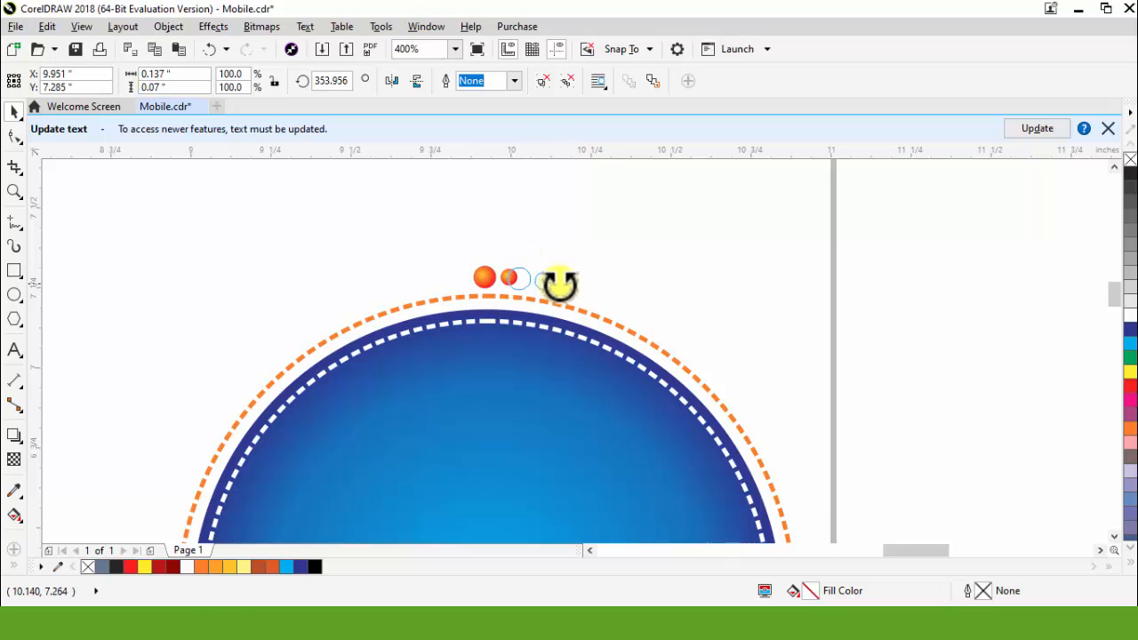
pyautogui.moveTo(577, 294); pyautogui.dragTo(579, 297)
pyautogui.hotkey('ctrl', 'r')
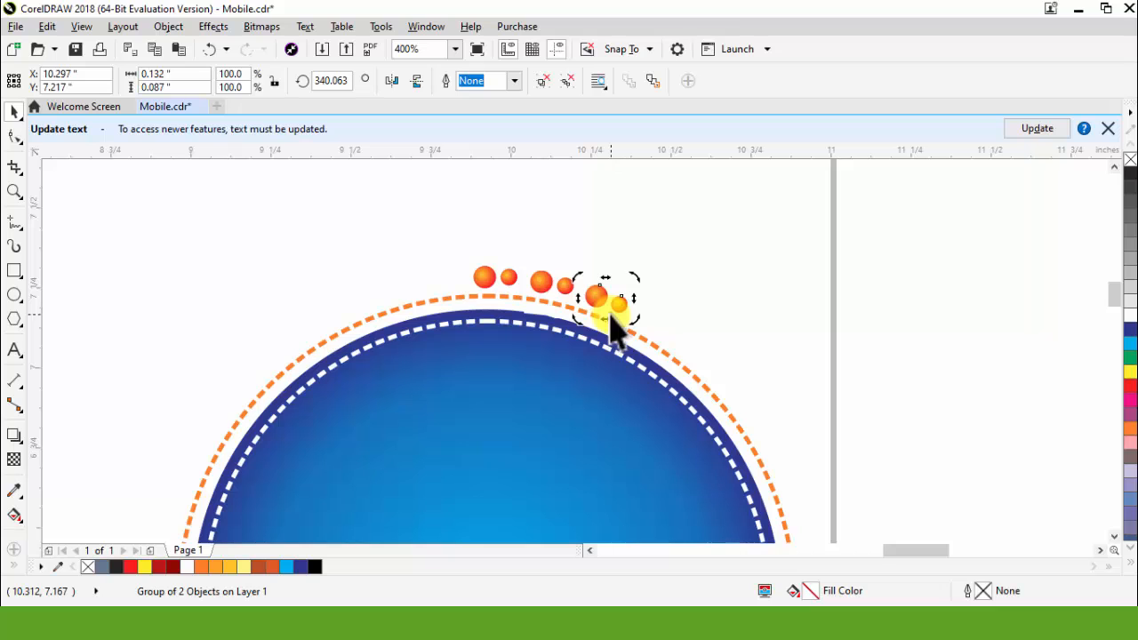
pyautogui.hotkey('ctrl', 'r')
pyautogui.hotkey('ctrl', 'r')
pyautogui.hotkey('ctrl', 'r')
pyautogui.hotkey('ctrl', 'r')
pyautogui.hotkey('ctrl', 'r')
pyautogui.hotkey('ctrl', 'r')
pyautogui.hotkey('ctrl', 'r')
pyautogui.hotkey('ctrl', 'r')
pyautogui.hotkey('ctrl', 'r')
pyautogui.hotkey('ctrl', 'r')
pyautogui.hotkey('ctrl', 'r')
pyautogui.hotkey('ctrl', 'r')
pyautogui.hotkey('ctrl', 'r')
pyautogui.hotkey('ctrl', 'r')
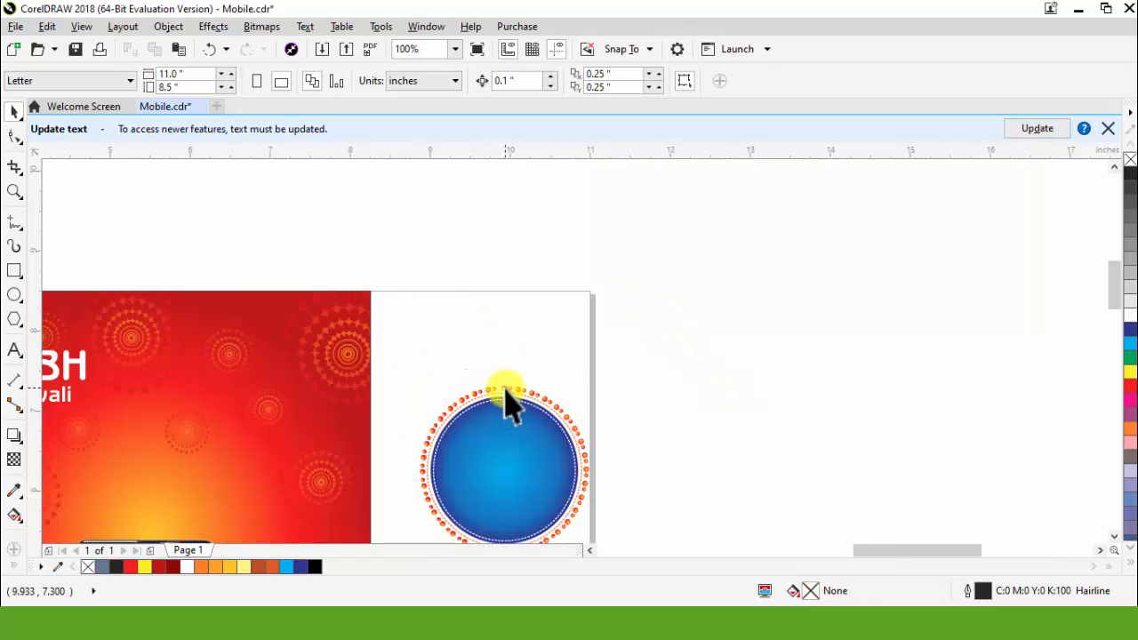
# Step: Draw a circle about 0.271 inch wide above the badge and mirror copies of it into a touching two-by-two arrangement
pyautogui.scroll(1, 506, 389)
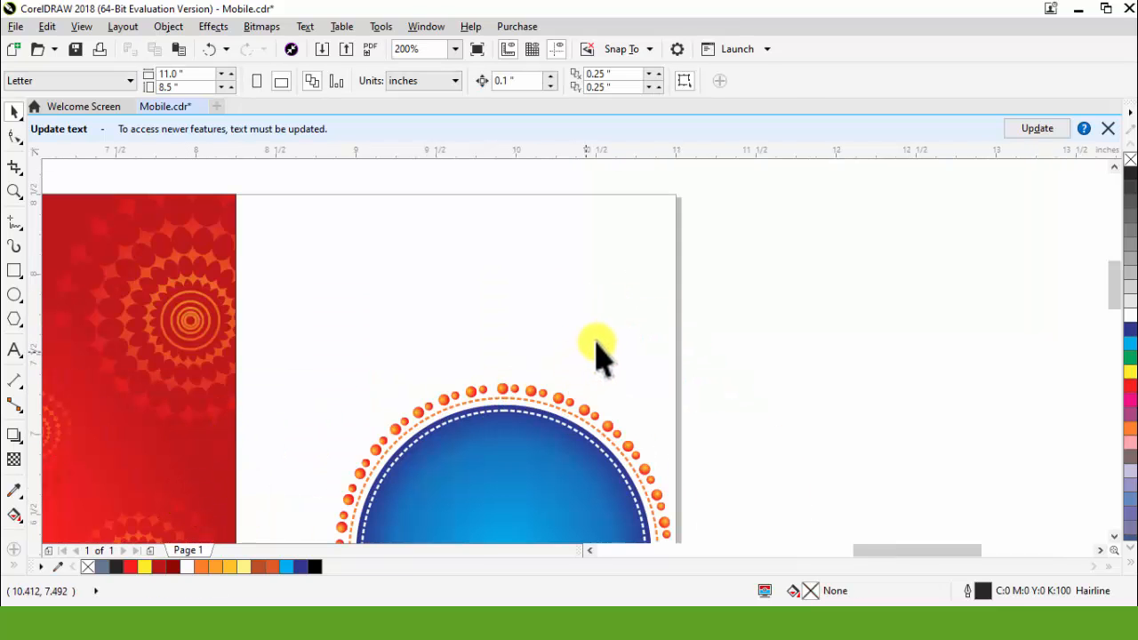
pyautogui.scroll(1, 605, 354)
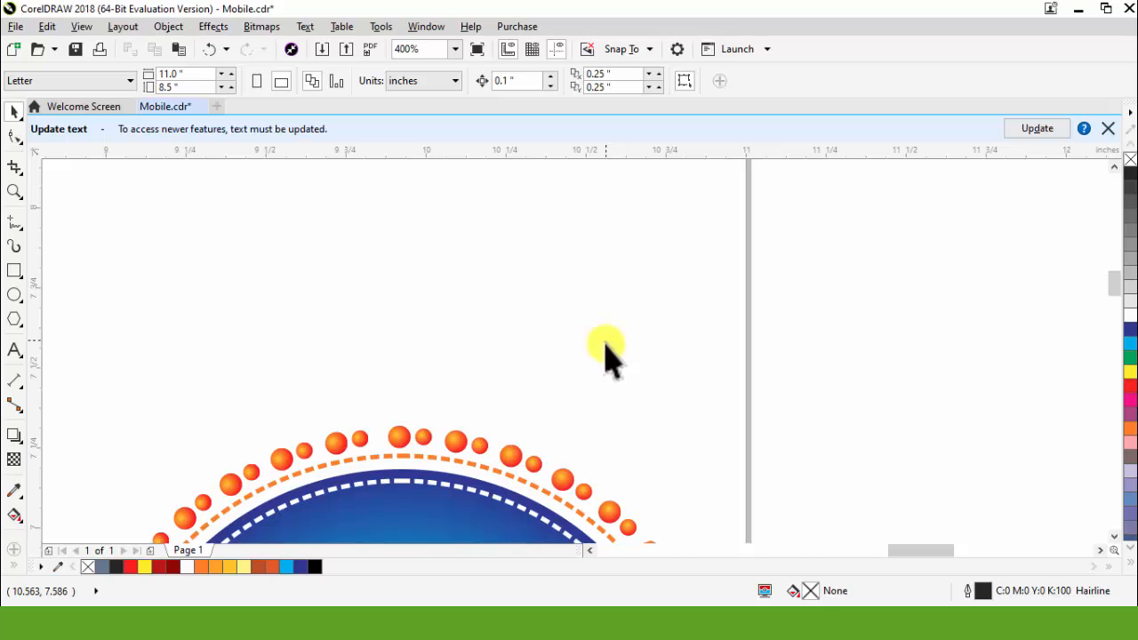
pyautogui.click(12, 293)
pyautogui.moveTo(356, 241); pyautogui.dragTo(356, 324)
pyautogui.moveTo(343, 291); pyautogui.dragTo(483, 320)
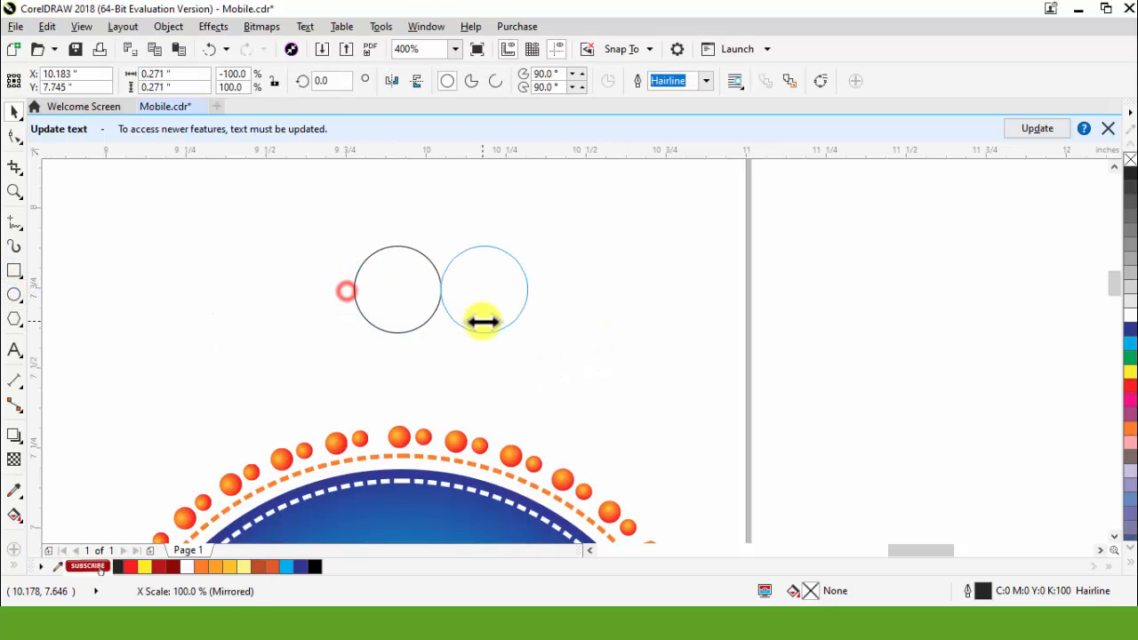
pyautogui.keyDown('shift'); pyautogui.click(394, 279); pyautogui.keyUp('shift')
pyautogui.moveTo(441, 239); pyautogui.dragTo(448, 341)
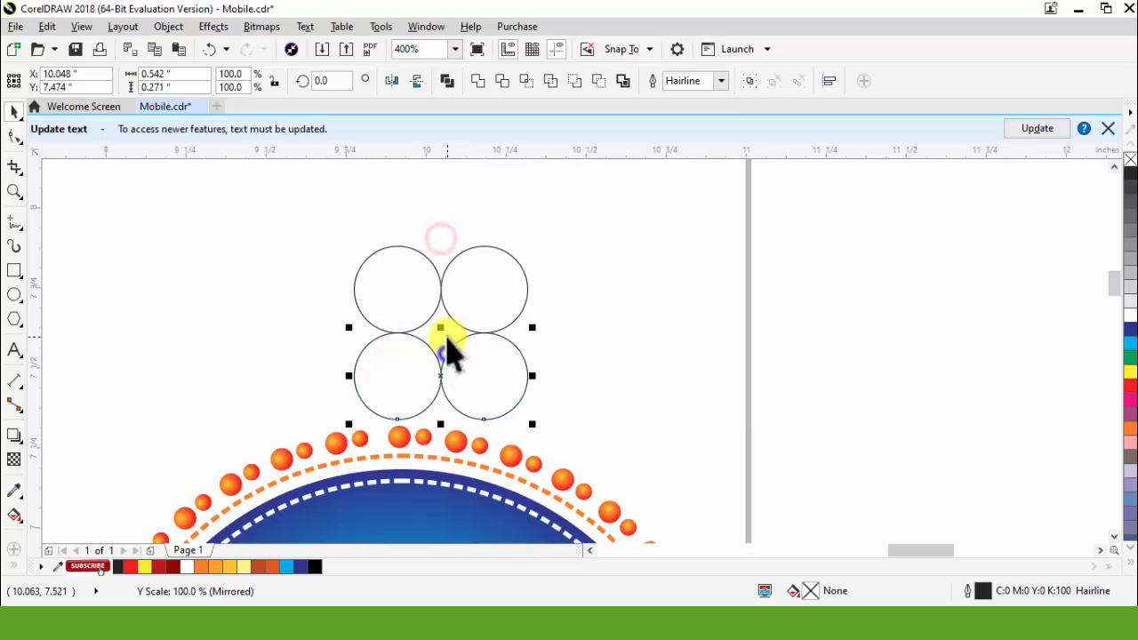
# Step: Use Smart Fill to create a four-pointed star shape from the gap between the four touching circles
pyautogui.click(41, 555)
pyautogui.click(443, 343)
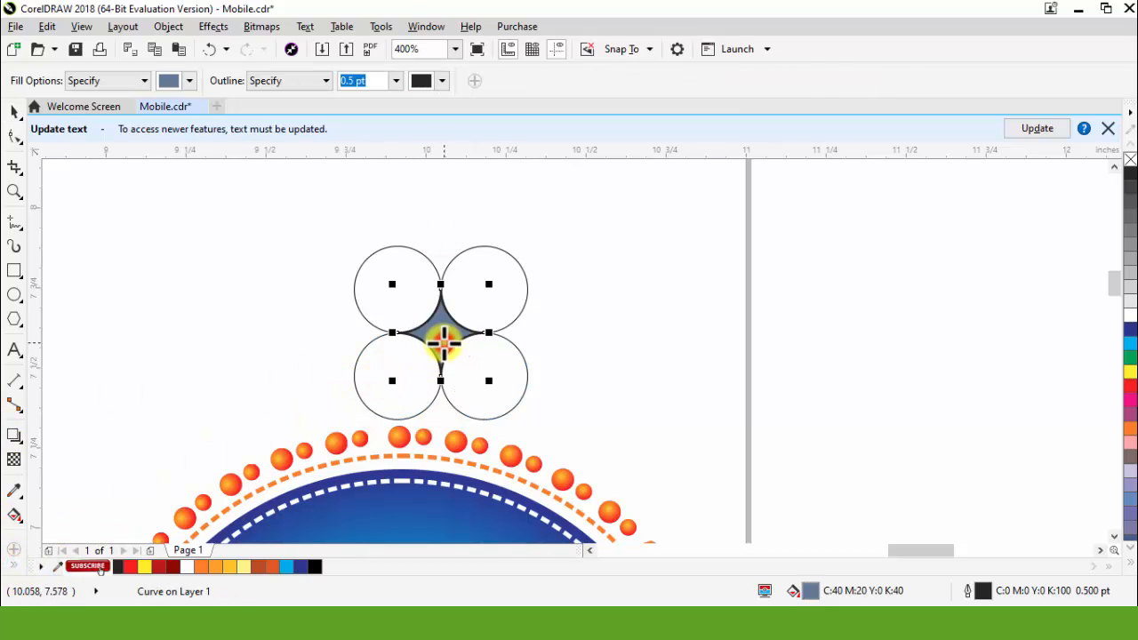
pyautogui.press('space')
# Step: Delete the four construction circles around the four-pointed star
pyautogui.click(494, 364)
pyautogui.press('Delete')
pyautogui.click(494, 328)
pyautogui.press('Delete')
pyautogui.click(415, 373)
pyautogui.press('Delete')
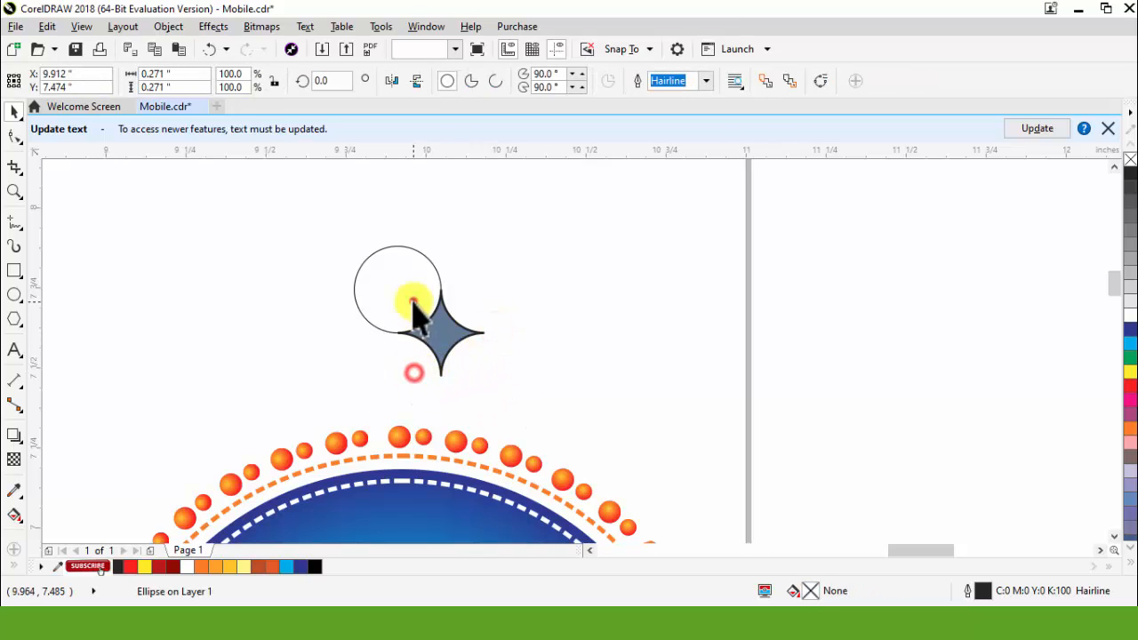
pyautogui.click(415, 302)
pyautogui.press('Delete')
# Step: Remove the star's outline, shrink it to about 0.111 inch and place it just above the badge's topmost bead
pyautogui.click(429, 322)
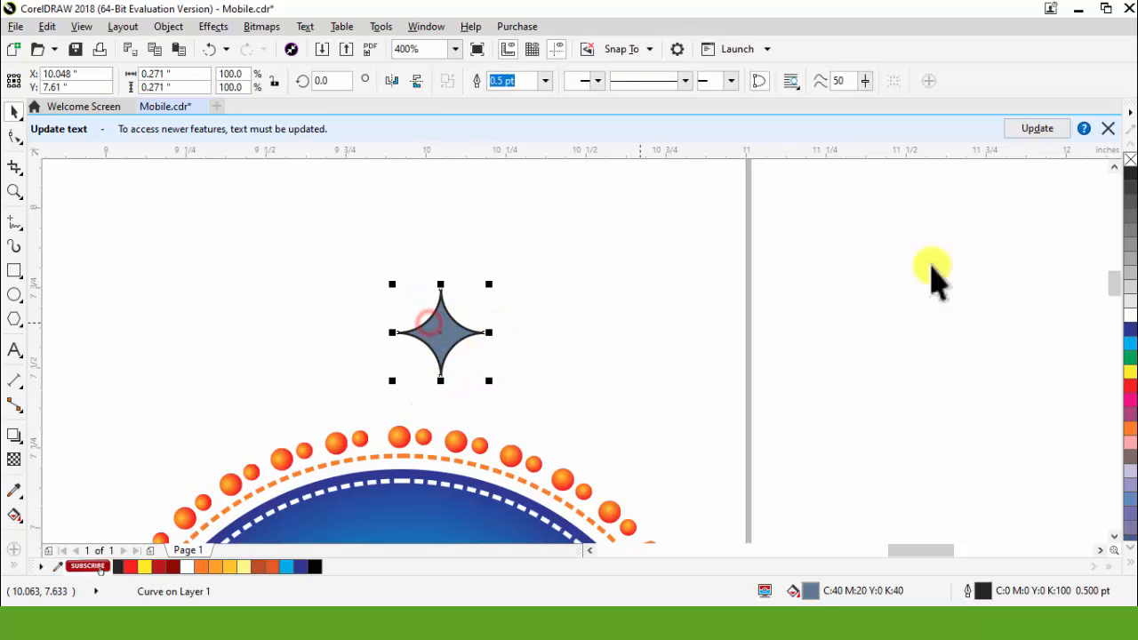
pyautogui.rightClick(1129, 158)
pyautogui.moveTo(491, 287); pyautogui.dragTo(487, 296)
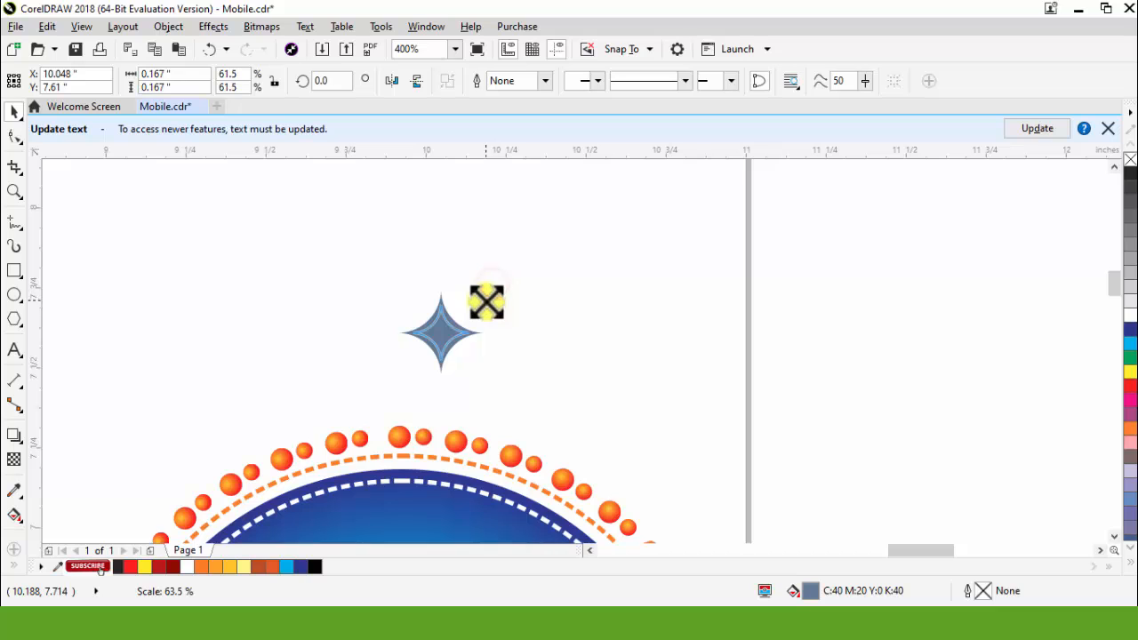
pyautogui.moveTo(433, 338); pyautogui.dragTo(433, 345)
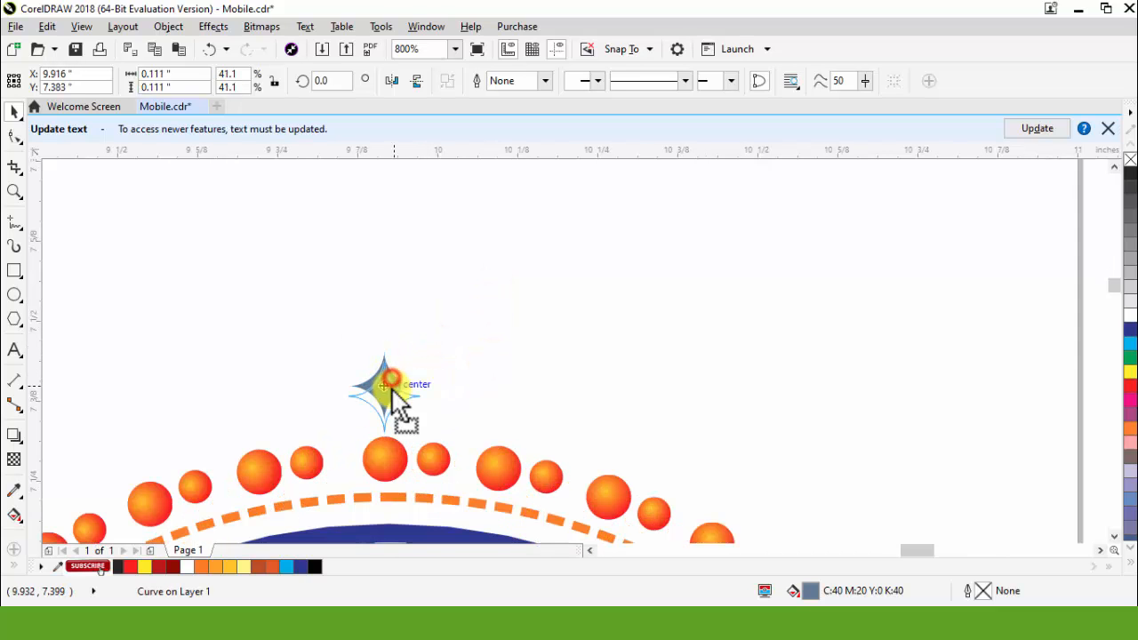
# Step: Enlarge the four-pointed star above the top bead to about 0.124 inch
pyautogui.scroll(-2, 398, 405)
pyautogui.scroll(-1, 427, 330)
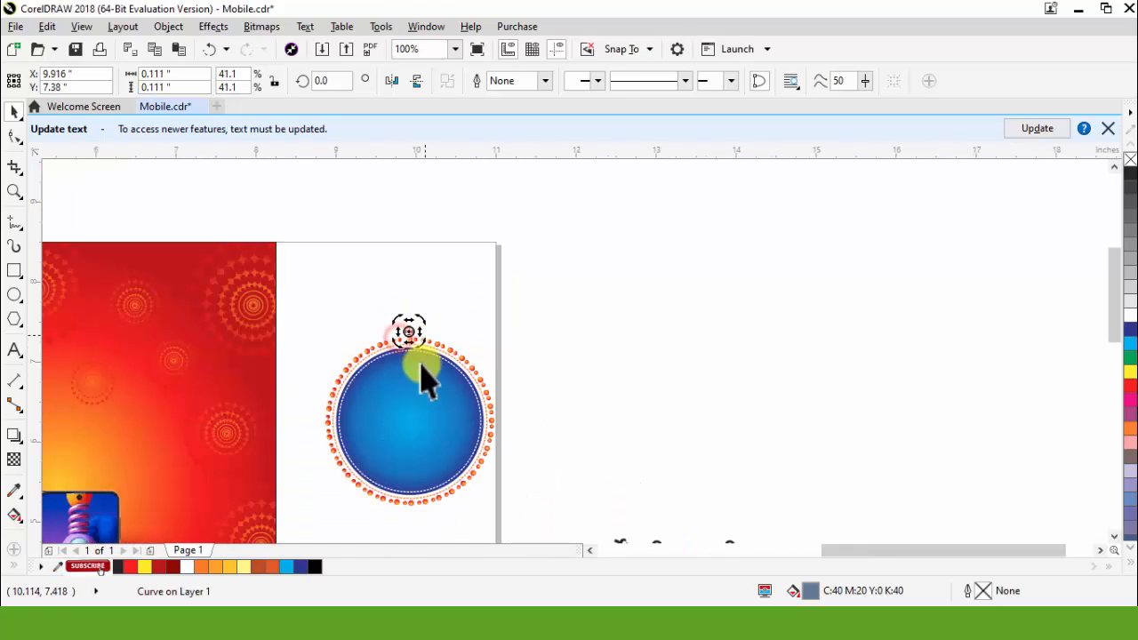
pyautogui.click(653, 326)
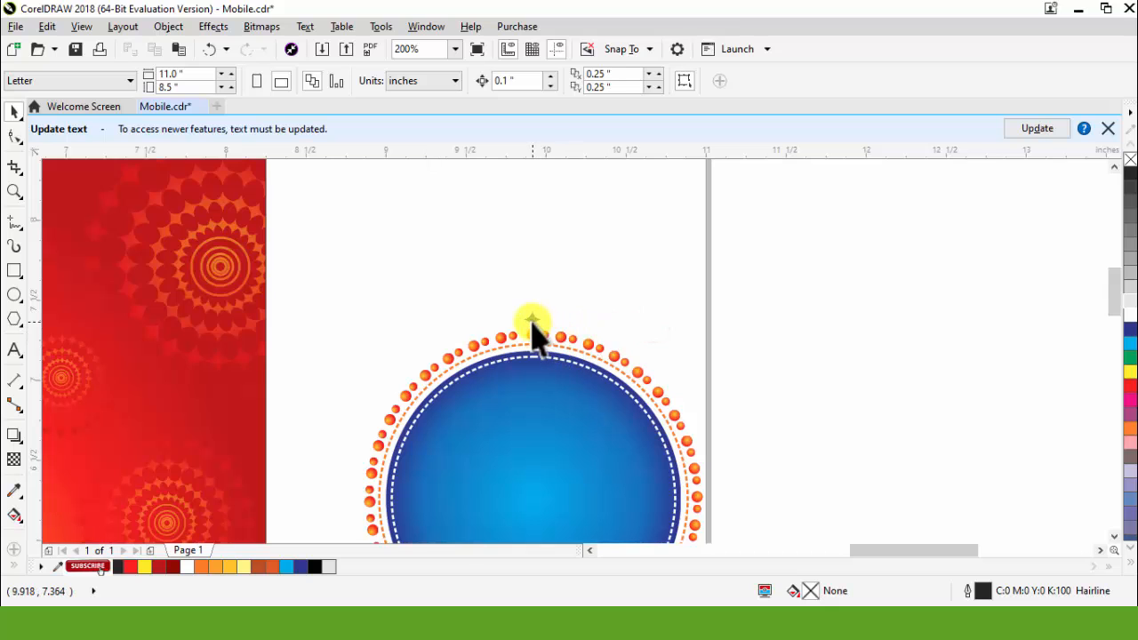
pyautogui.click(532, 320)
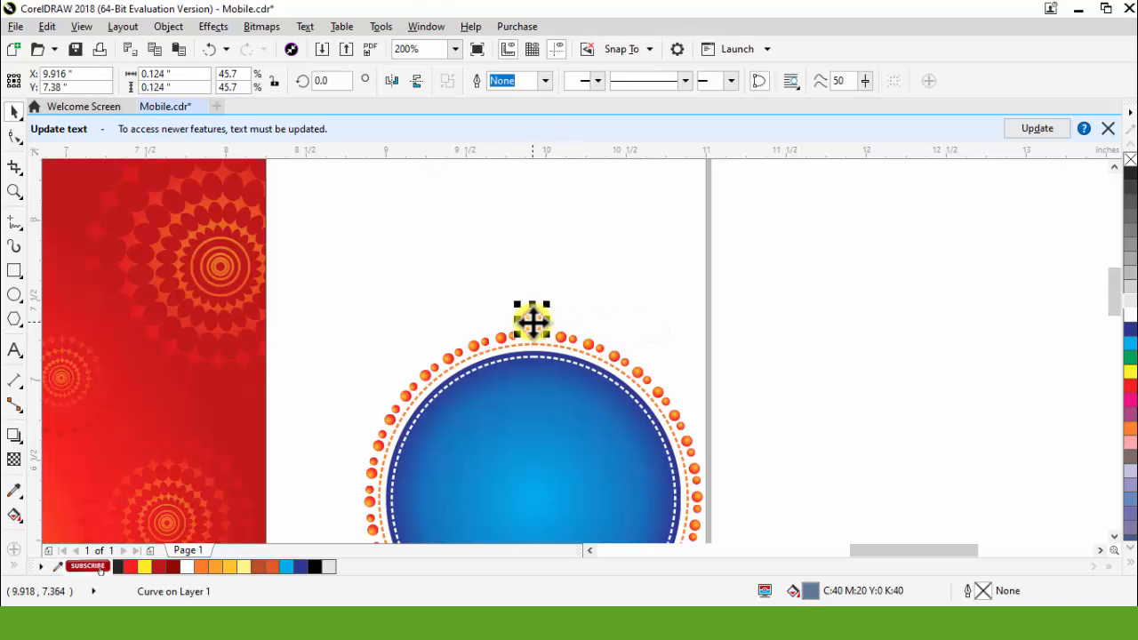
pyautogui.scroll(2, 532, 320)
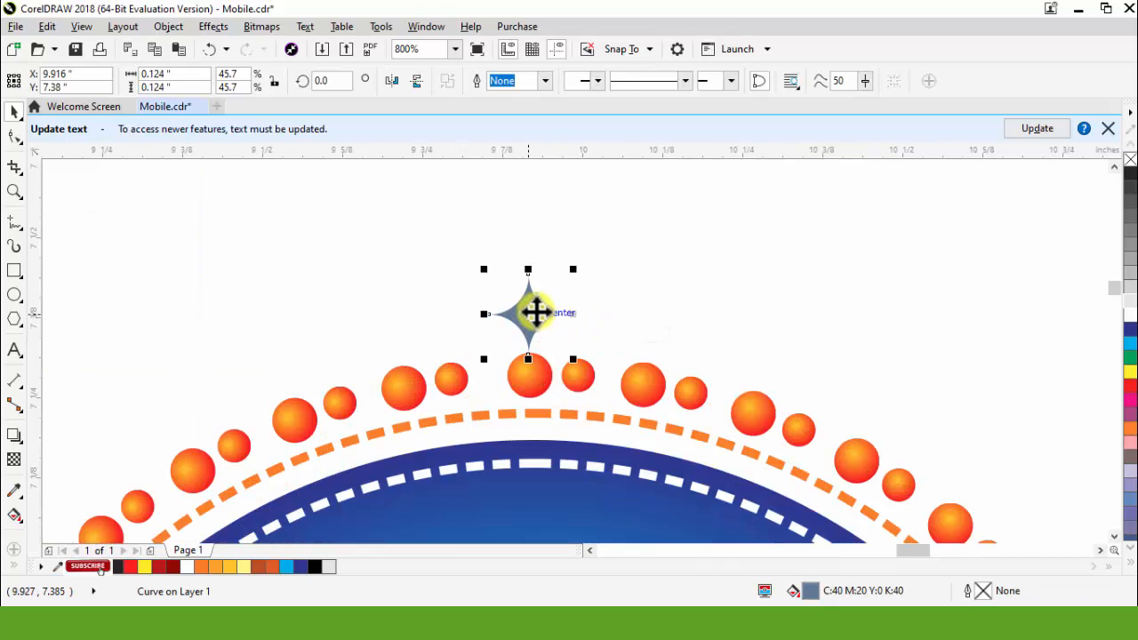
pyautogui.scroll(-2, 619, 304)
pyautogui.scroll(-1, 676, 294)
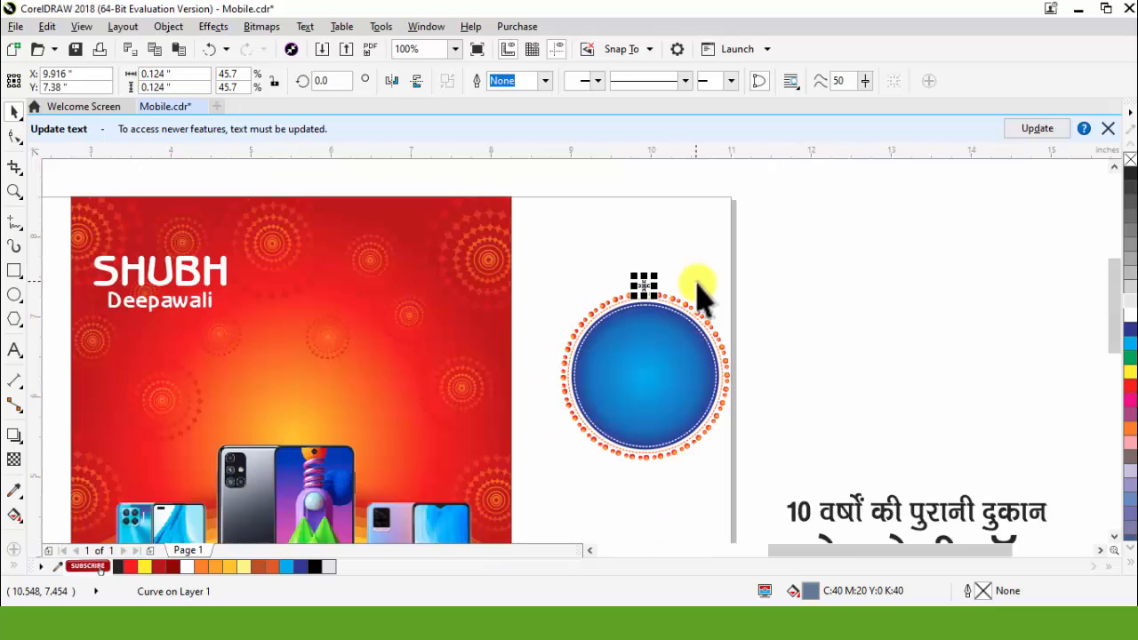
# Step: Select the whole badge with its star, scale it to about 1.58 by 1.68 inches and move it onto the upper right of the red flyer
pyautogui.click(839, 275)
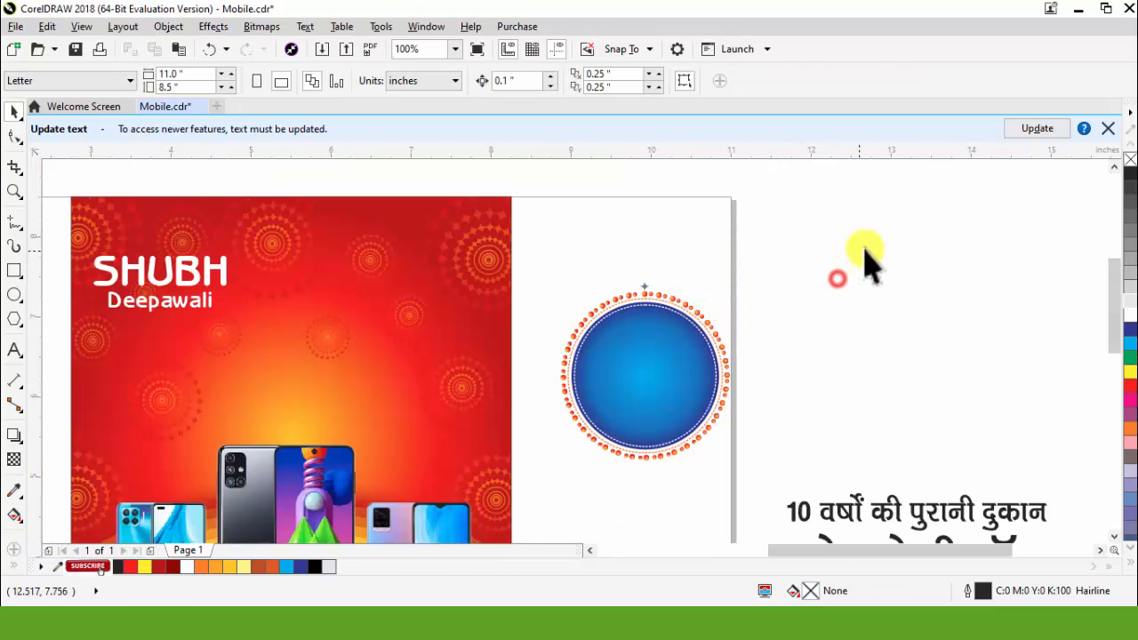
pyautogui.moveTo(882, 246); pyautogui.dragTo(578, 480)
pyautogui.moveTo(734, 464); pyautogui.dragTo(714, 442)
pyautogui.moveTo(682, 374); pyautogui.dragTo(448, 337)
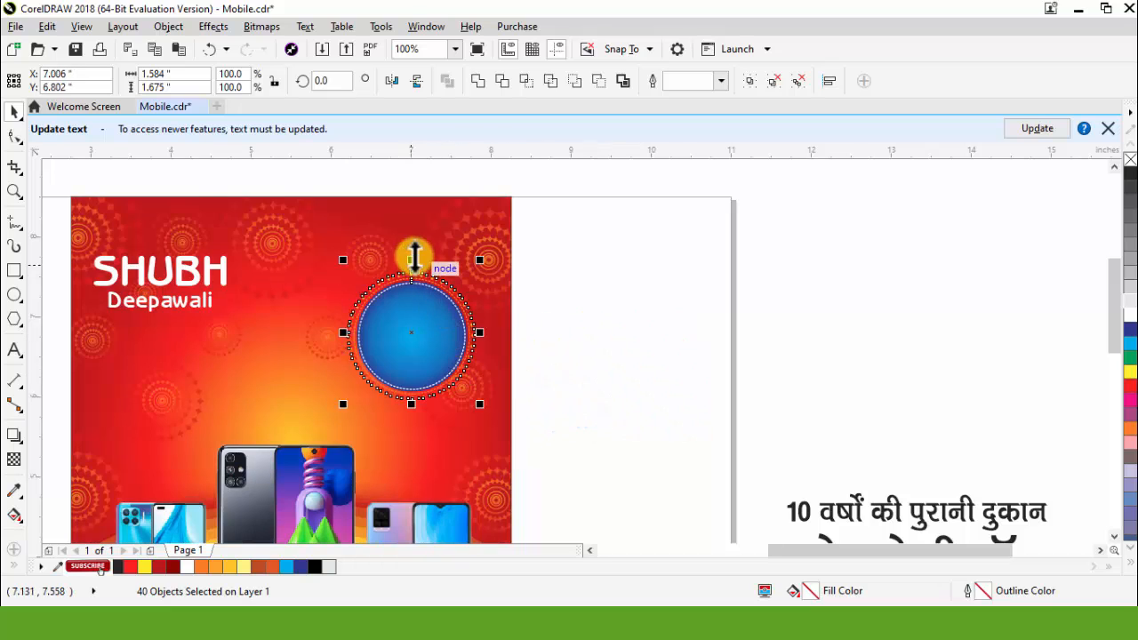
# Step: Fill the small four-pointed star above the badge with white
pyautogui.scroll(1, 402, 263)
pyautogui.click(758, 289)
pyautogui.moveTo(711, 257); pyautogui.dragTo(410, 287)
pyautogui.scroll(1, 699, 305)
pyautogui.scroll(-1, 702, 311)
pyautogui.click(706, 330)
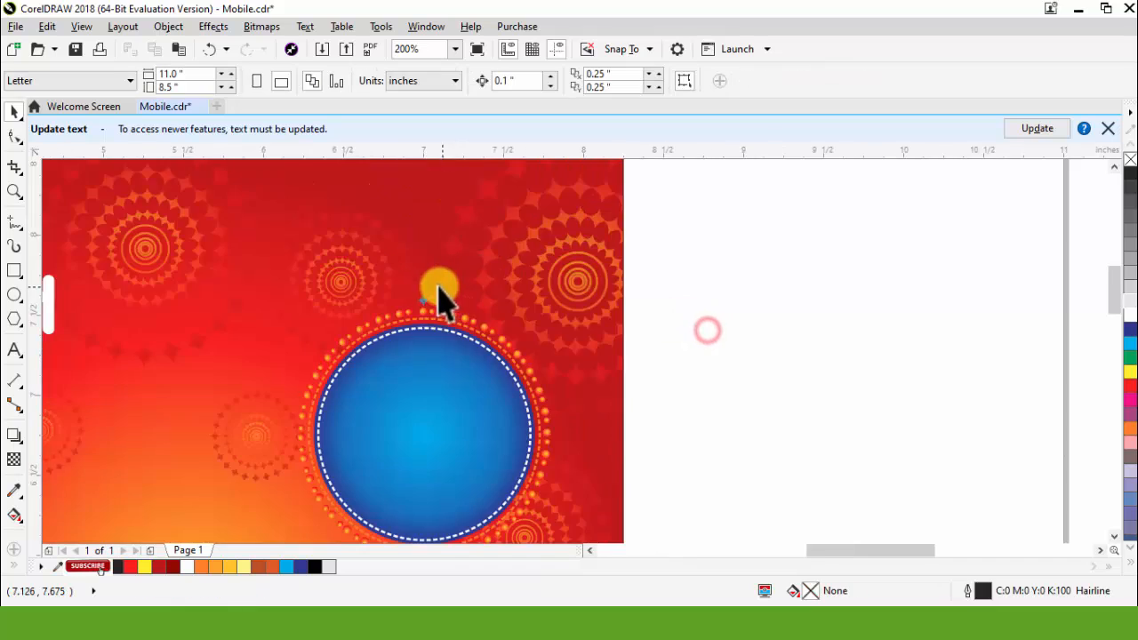
pyautogui.scroll(1, 419, 317)
pyautogui.click(427, 313)
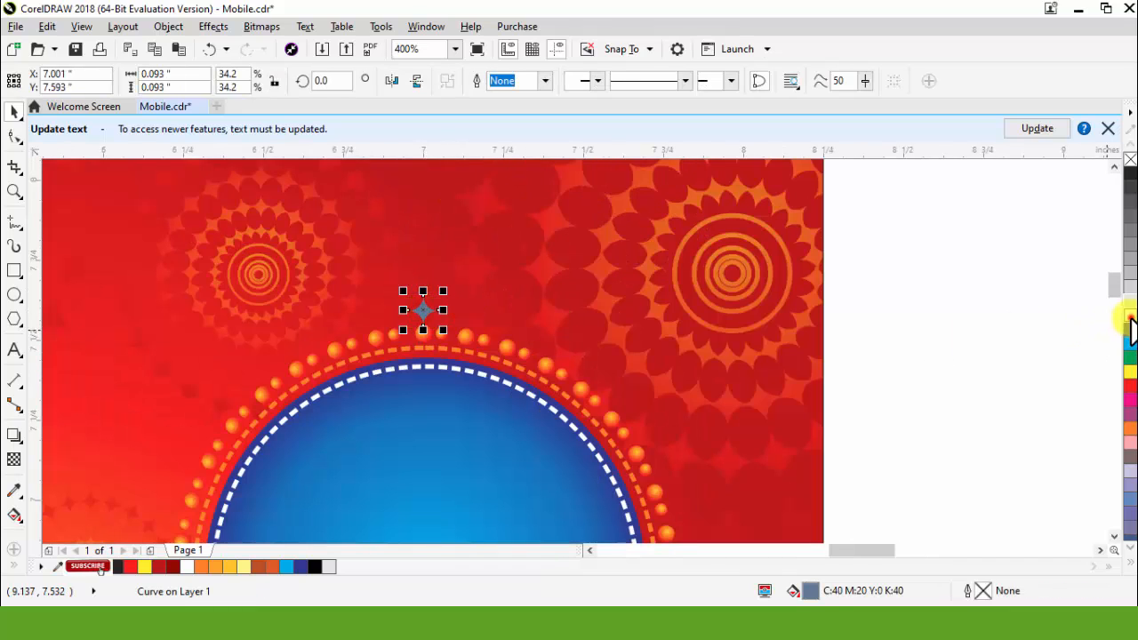
# Step: Set the white star's rotation centre at the badge's centre and rotate a copy 15° clockwise around the bead ring
pyautogui.scroll(-1, 610, 292)
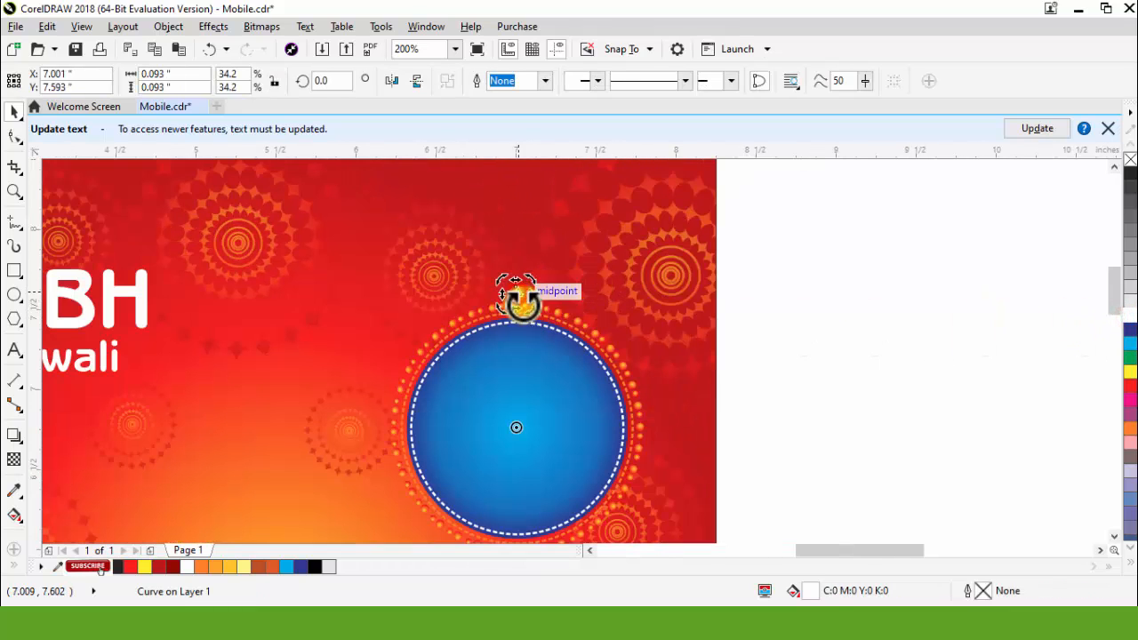
pyautogui.scroll(2, 534, 283)
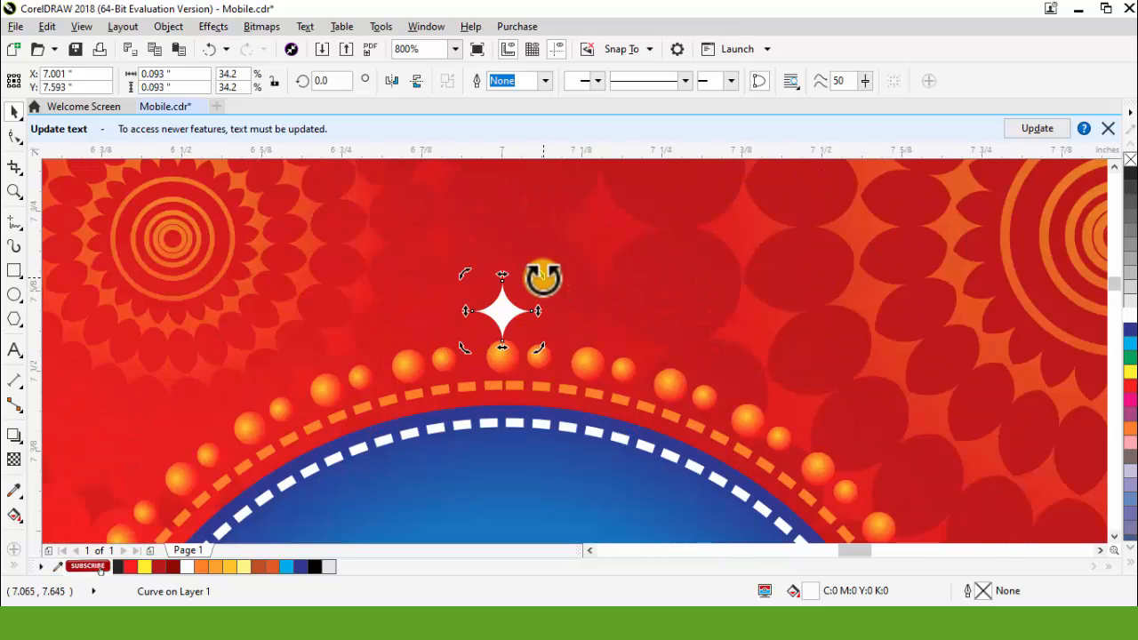
pyautogui.click(541, 275)
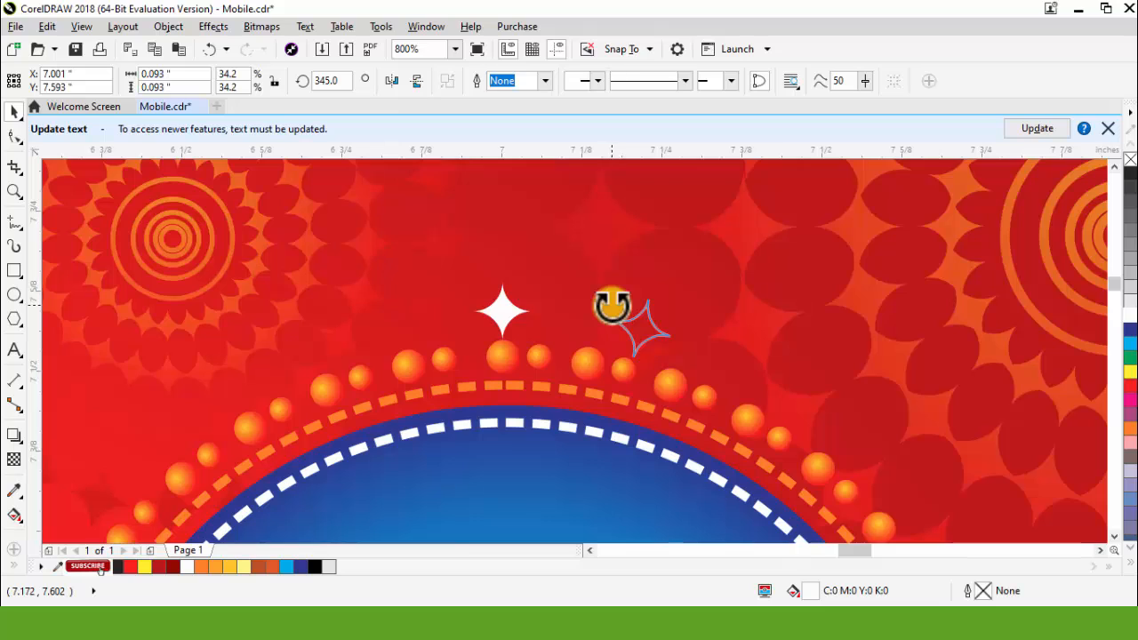
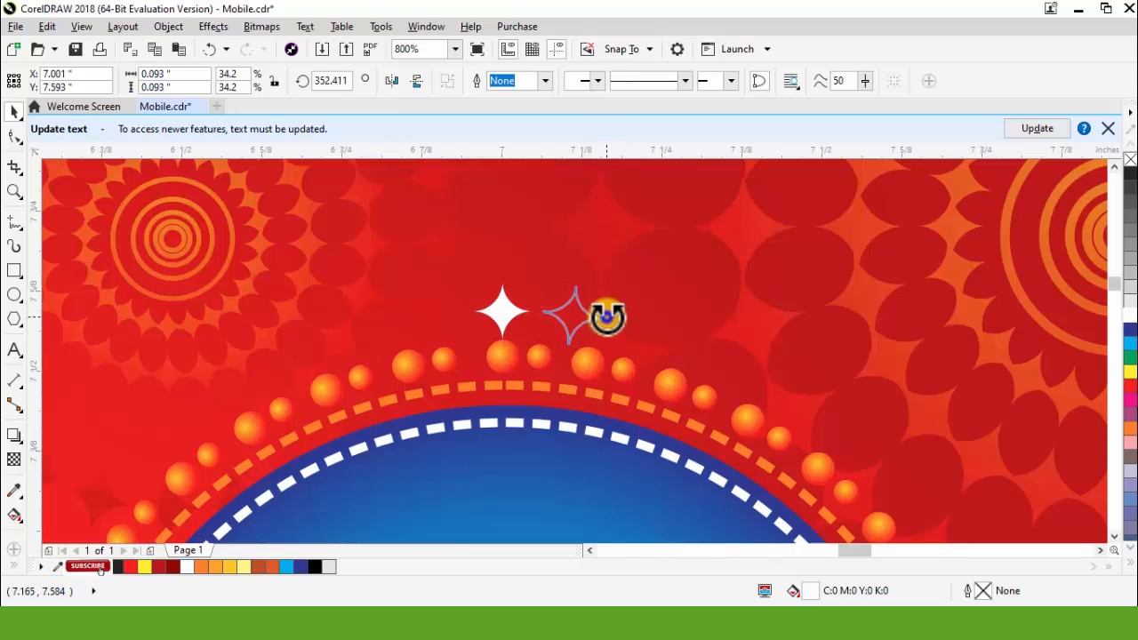
# Step: Place the rotated copy of the white star and repeat the duplication to continue the ring of stars around the badge
pyautogui.moveTo(608, 317); pyautogui.dragTo(610, 318)
pyautogui.hotkey('ctrl', 'r')
pyautogui.hotkey('ctrl', 'r')
pyautogui.hotkey('ctrl', 'r')
pyautogui.hotkey('ctrl', 'r')
pyautogui.hotkey('ctrl', 'r')
pyautogui.hotkey('ctrl', 'r')
pyautogui.hotkey('ctrl', 'r')
pyautogui.hotkey('ctrl', 'r')
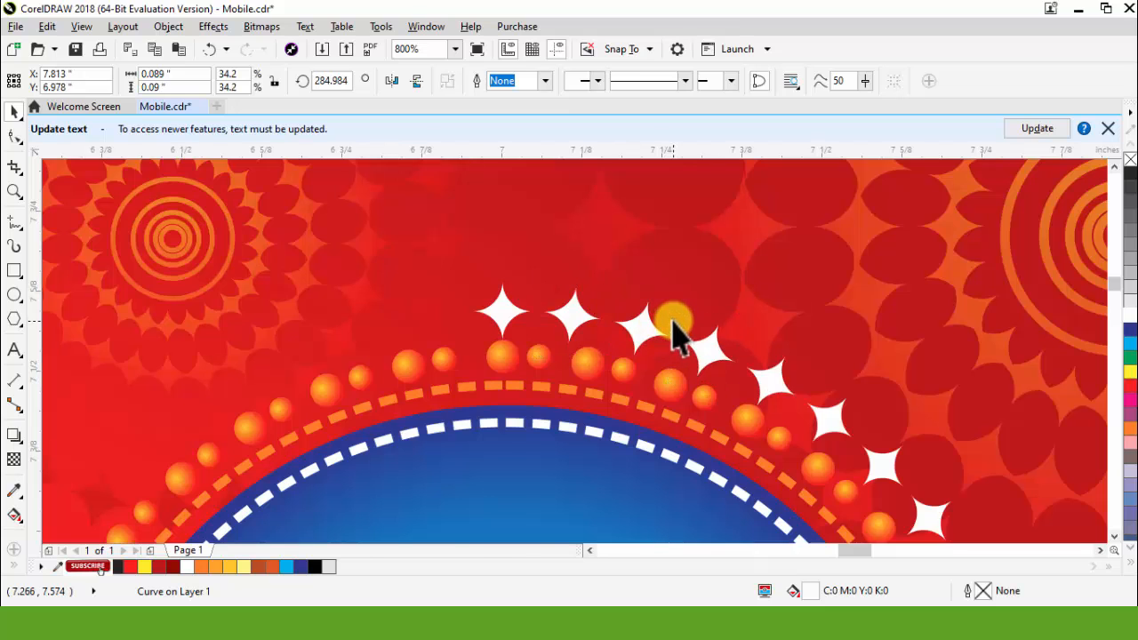
# Step: Group the badge with its beads and ring of stars, and place the "10 वर्षों की पुरानी दुकान" text on its blue circle
pyautogui.click(884, 437)
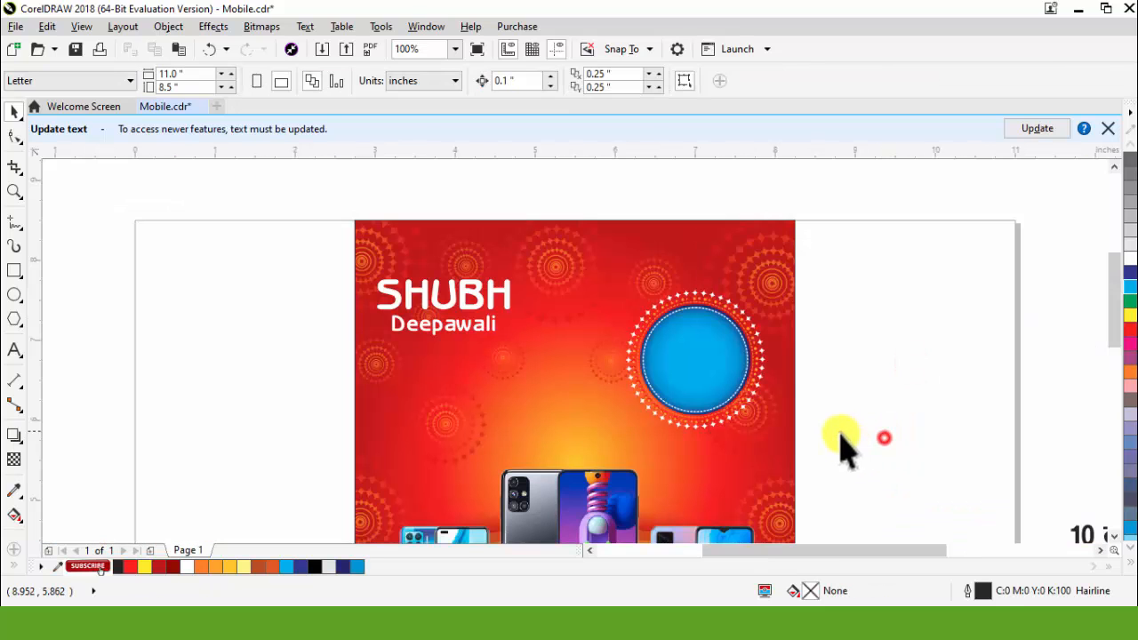
pyautogui.moveTo(867, 460); pyautogui.dragTo(587, 240)
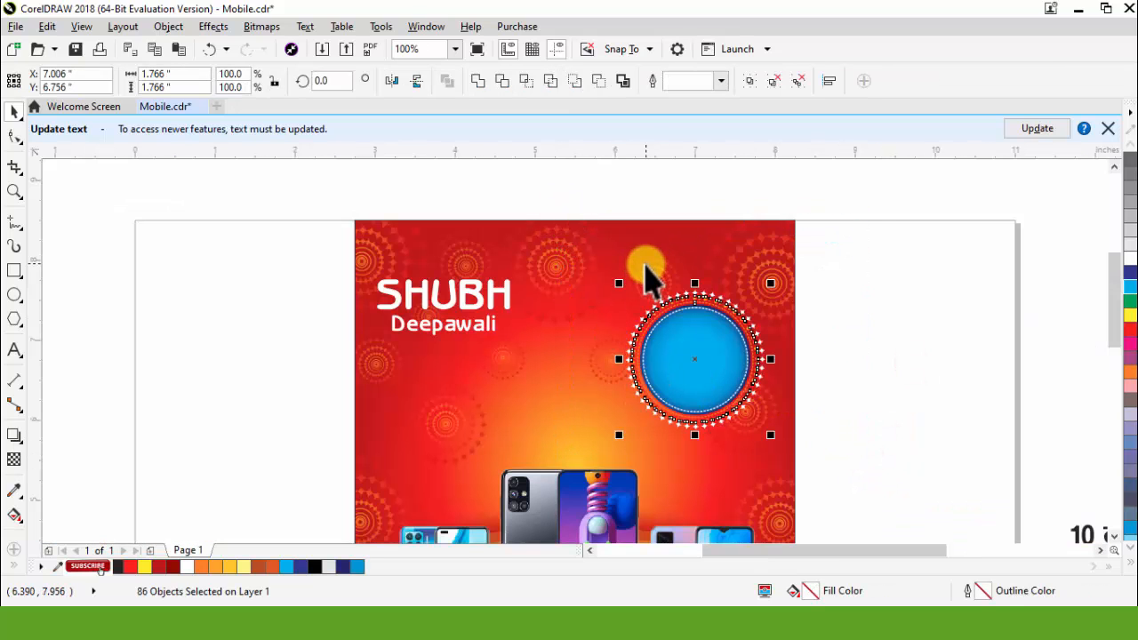
pyautogui.hotkey('ctrl', 'g')
pyautogui.scroll(-1, 688, 343)
pyautogui.moveTo(929, 416); pyautogui.dragTo(796, 361)
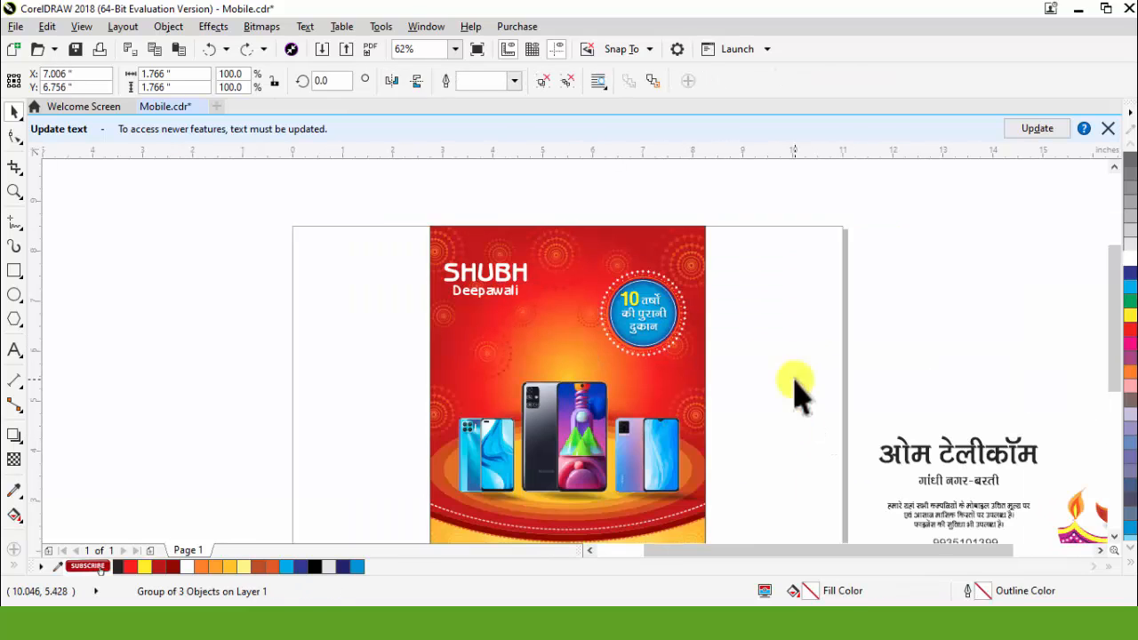
pyautogui.click(719, 305)
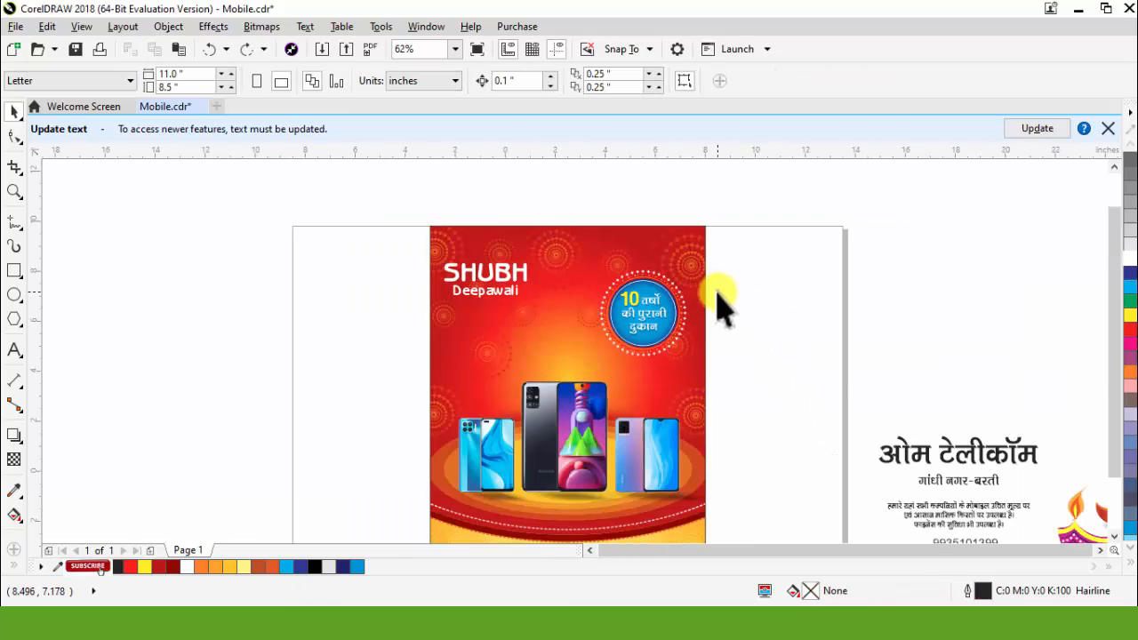
# Step: Move the firework rocket onto the badge's upper right edge and place a mirrored copy on its upper left edge
pyautogui.scroll(-2, 767, 369)
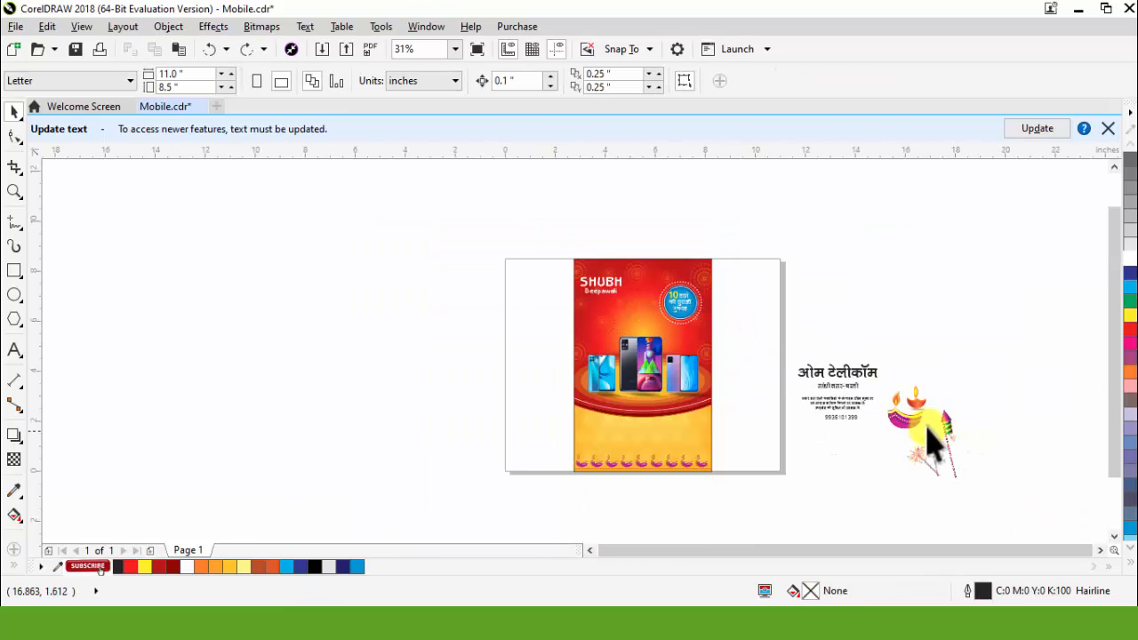
pyautogui.moveTo(925, 427); pyautogui.dragTo(706, 275)
pyautogui.scroll(3, 707, 287)
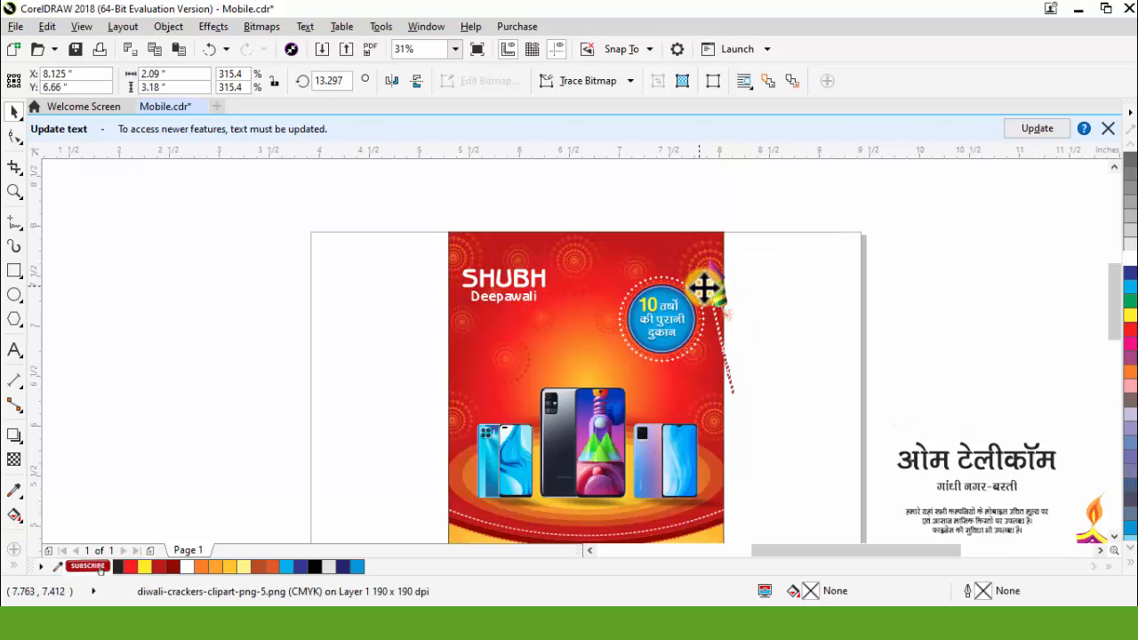
pyautogui.moveTo(573, 369); pyautogui.dragTo(577, 367)
pyautogui.scroll(-1, 658, 337)
pyautogui.click(825, 348)
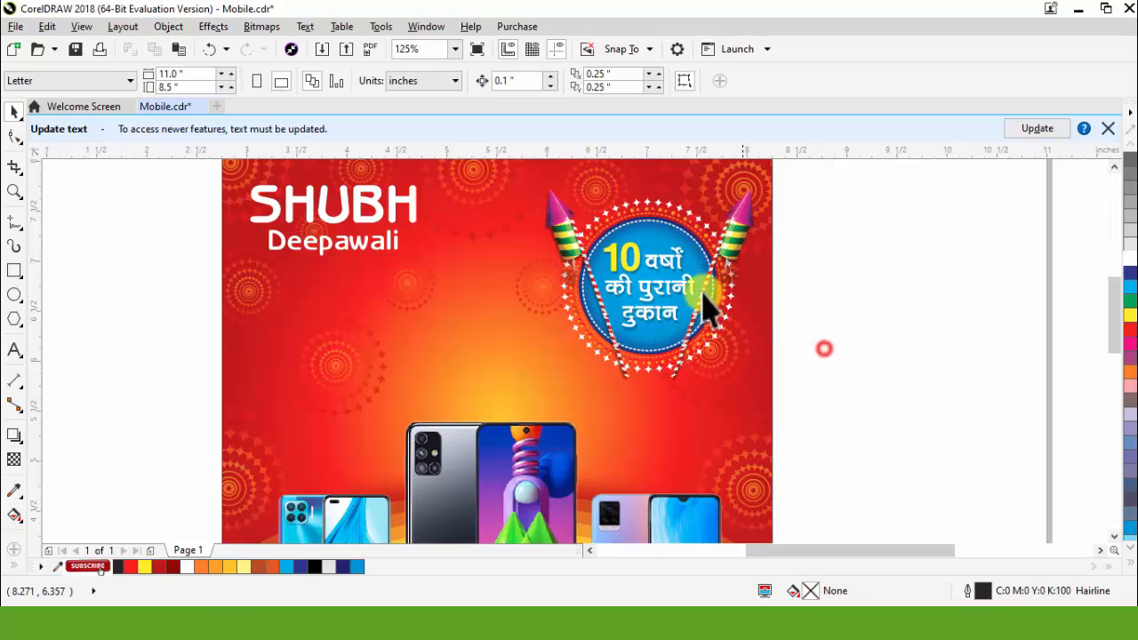
# Step: Move the pink diya onto the lower edge of the round badge, below its text
pyautogui.scroll(-1, 700, 287)
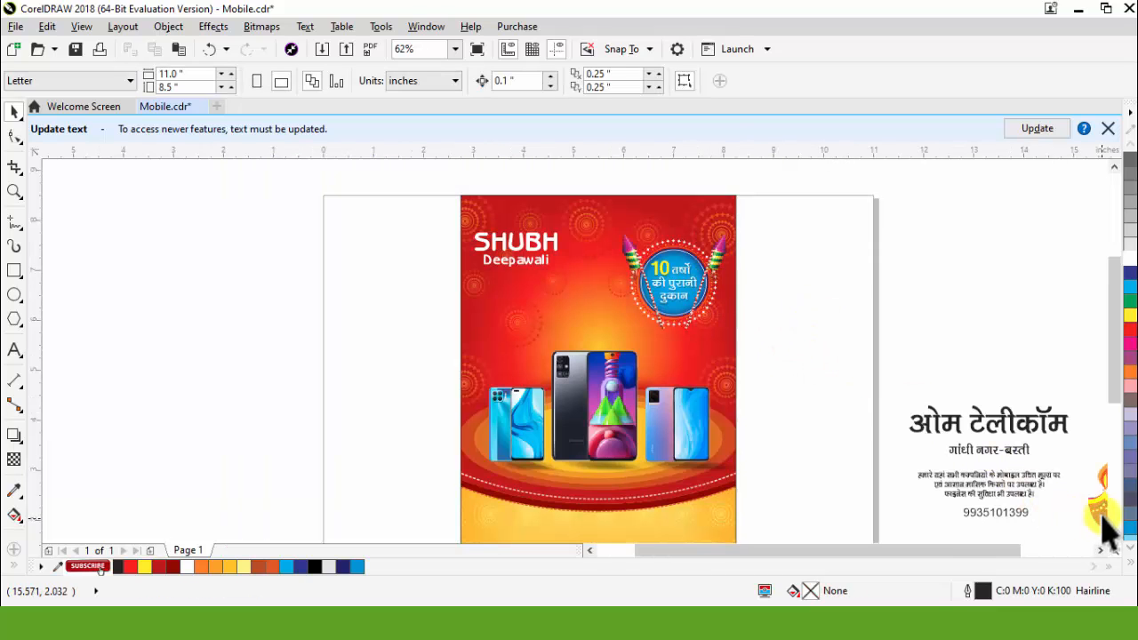
pyautogui.moveTo(1094, 509); pyautogui.dragTo(689, 328)
pyautogui.scroll(1, 693, 329)
pyautogui.click(801, 365)
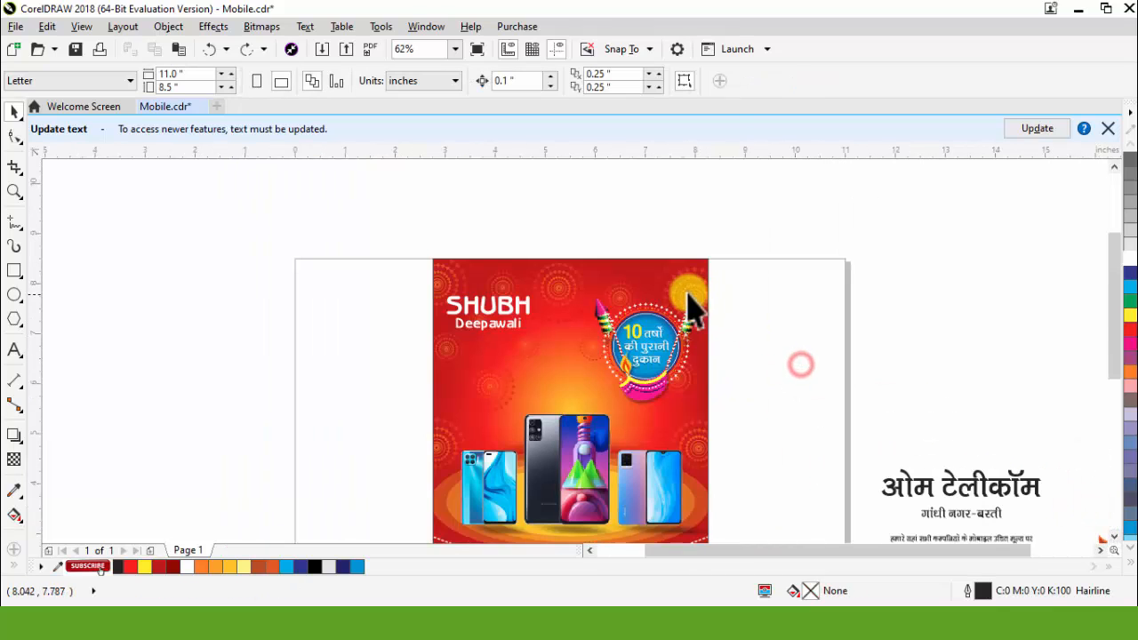
# Step: Enlarge the grouped badge to about 3.19 by 2.83 inches and rotate it about 13.35° counterclockwise
pyautogui.scroll(1, 692, 307)
pyautogui.click(623, 378)
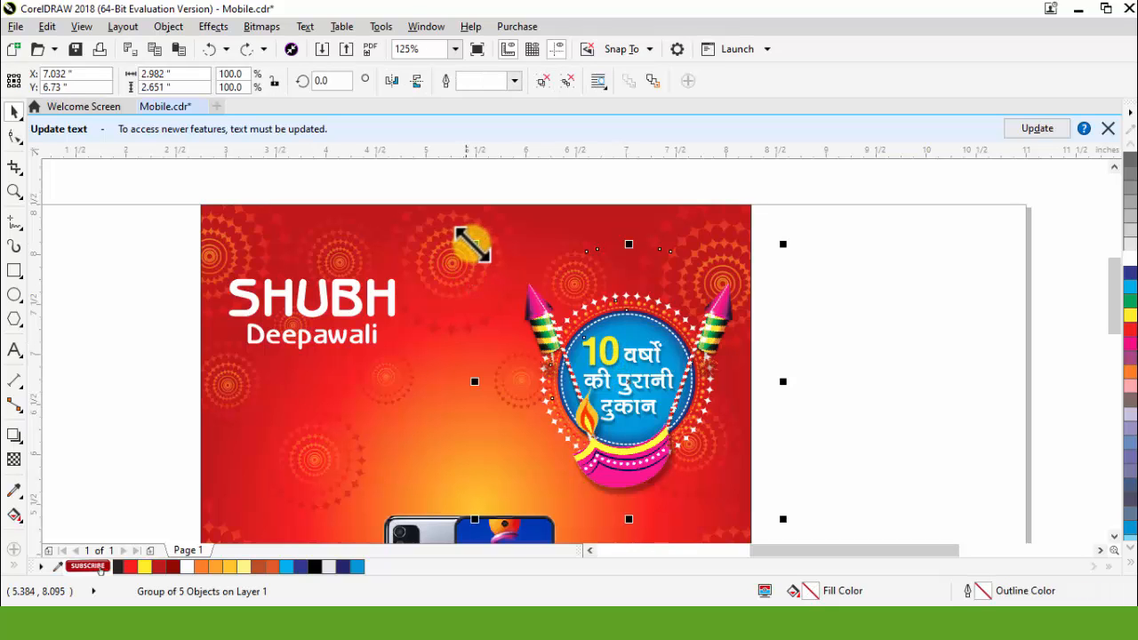
pyautogui.moveTo(474, 244); pyautogui.dragTo(453, 225)
pyautogui.click(760, 267)
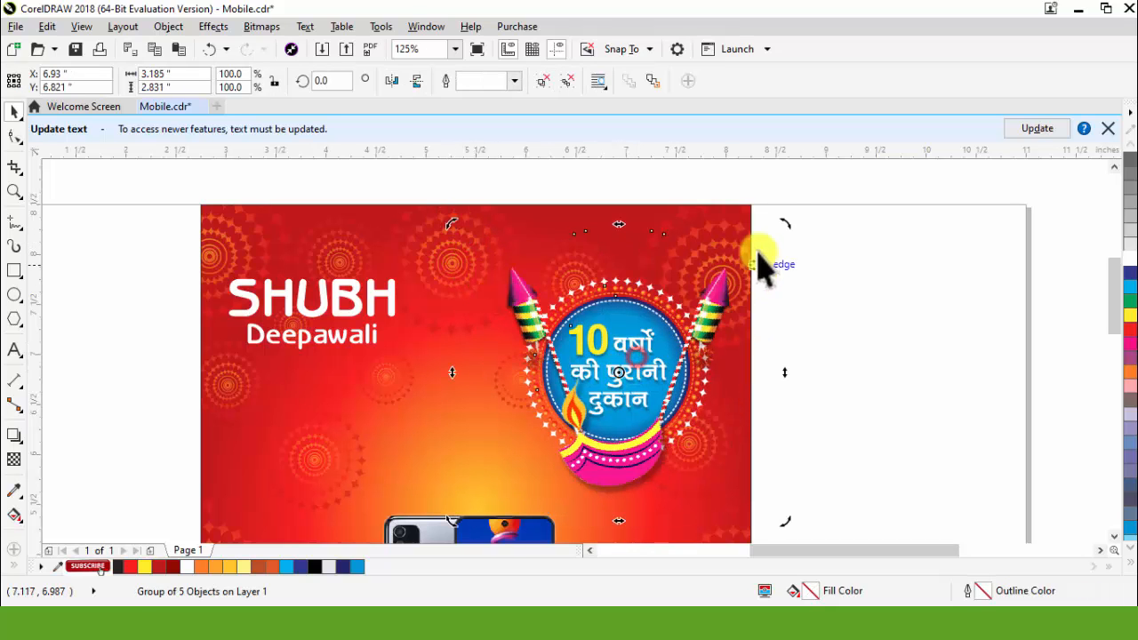
pyautogui.moveTo(784, 224); pyautogui.dragTo(739, 197)
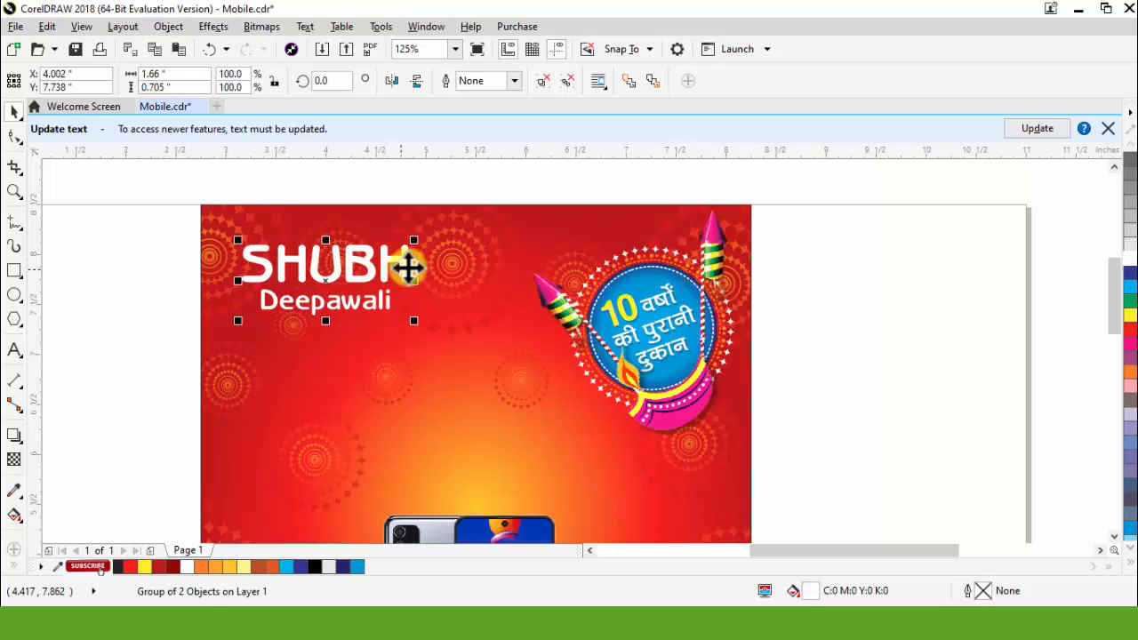
pyautogui.scroll(-1, 407, 267)
pyautogui.click(685, 373)
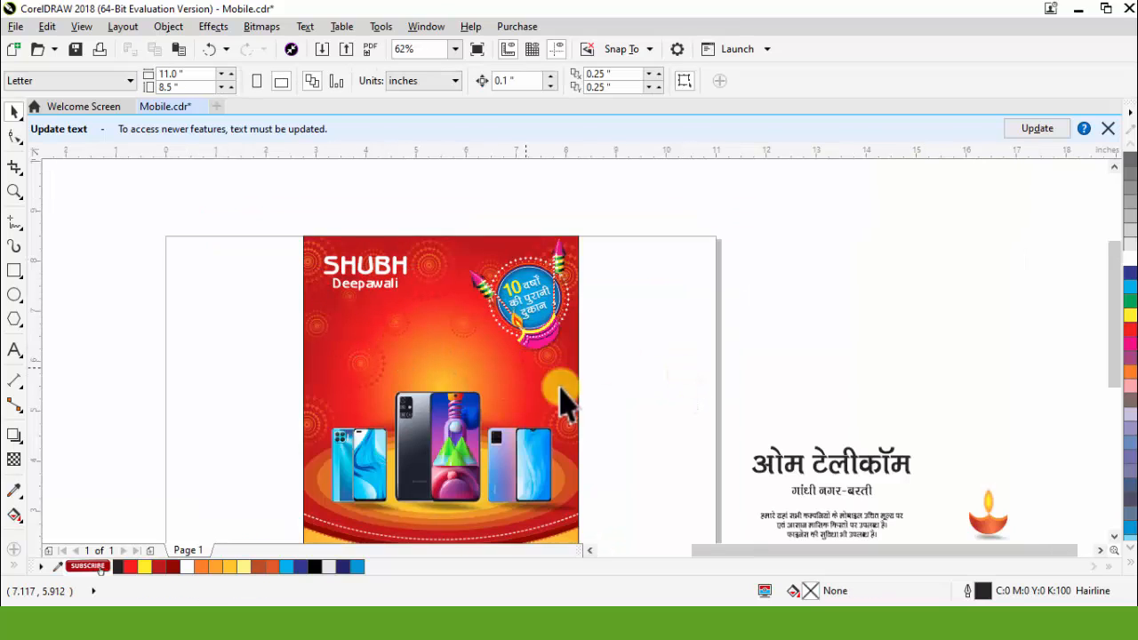
# Step: Place the "ओम टेलीकॉम" heading and its address line above the phones and narrow the heading to about 2.83 inches
pyautogui.click(825, 468)
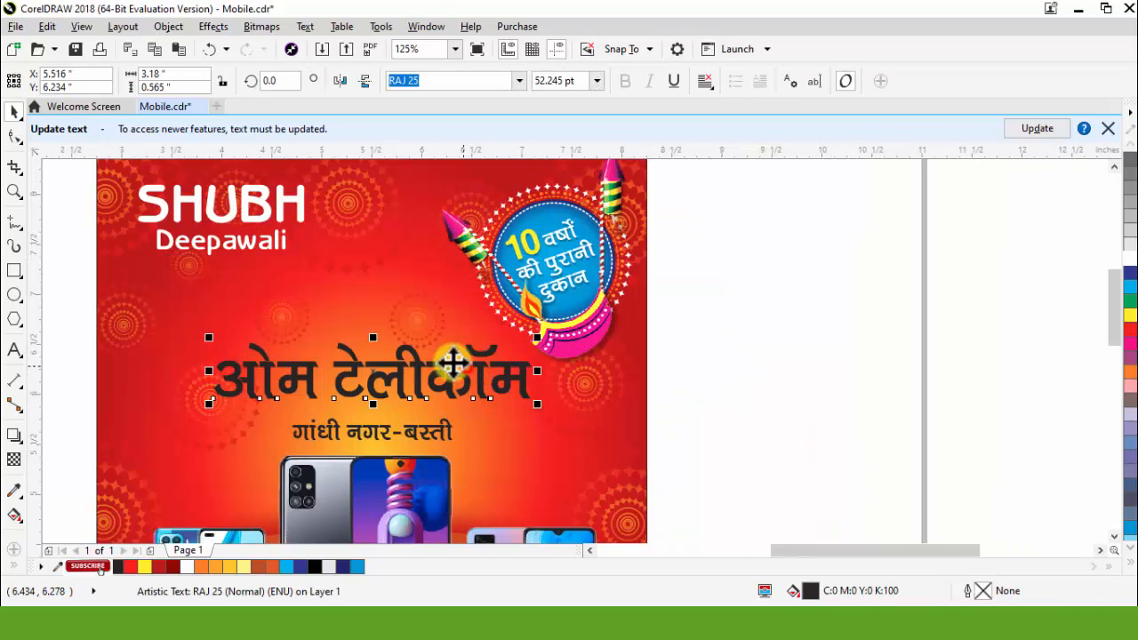
pyautogui.scroll(1, 362, 368)
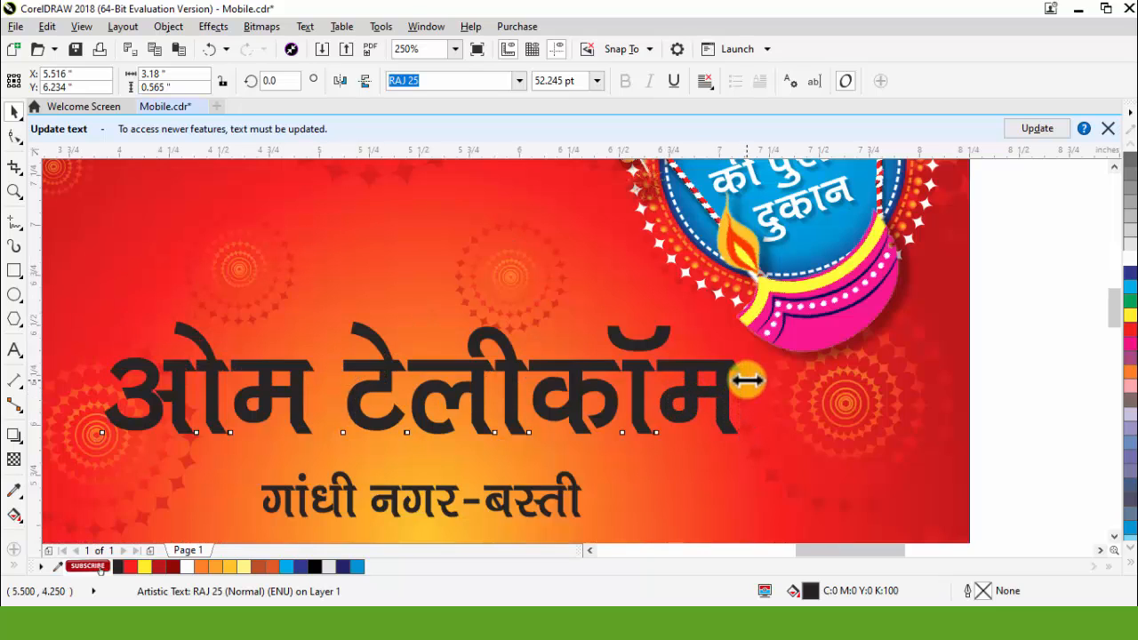
pyautogui.moveTo(747, 381); pyautogui.dragTo(710, 381)
# Step: Change the "ओम टेलीकॉम" heading's font to RAJ 22 and fill it with white
pyautogui.click(518, 81)
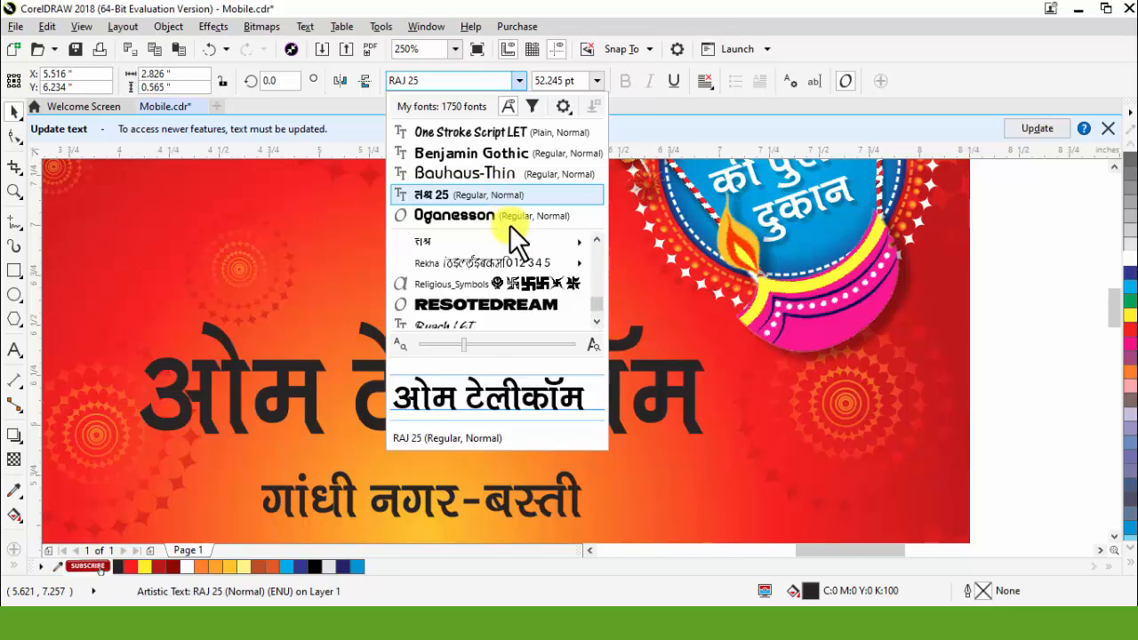
pyautogui.click(833, 362)
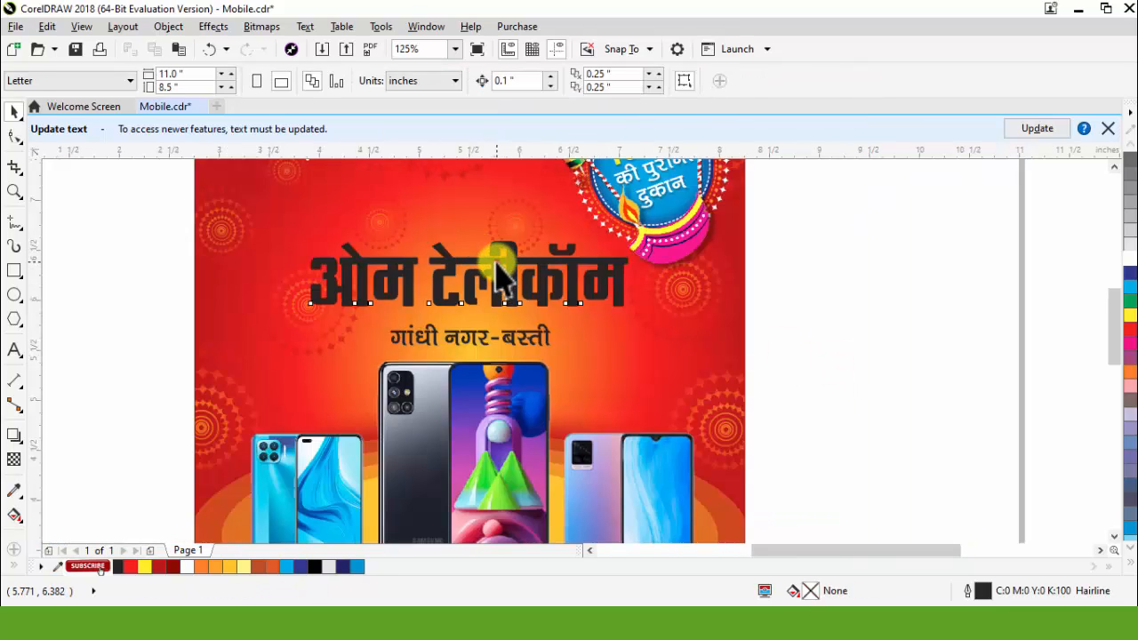
pyautogui.moveTo(496, 262); pyautogui.dragTo(495, 267)
pyautogui.click(1128, 262)
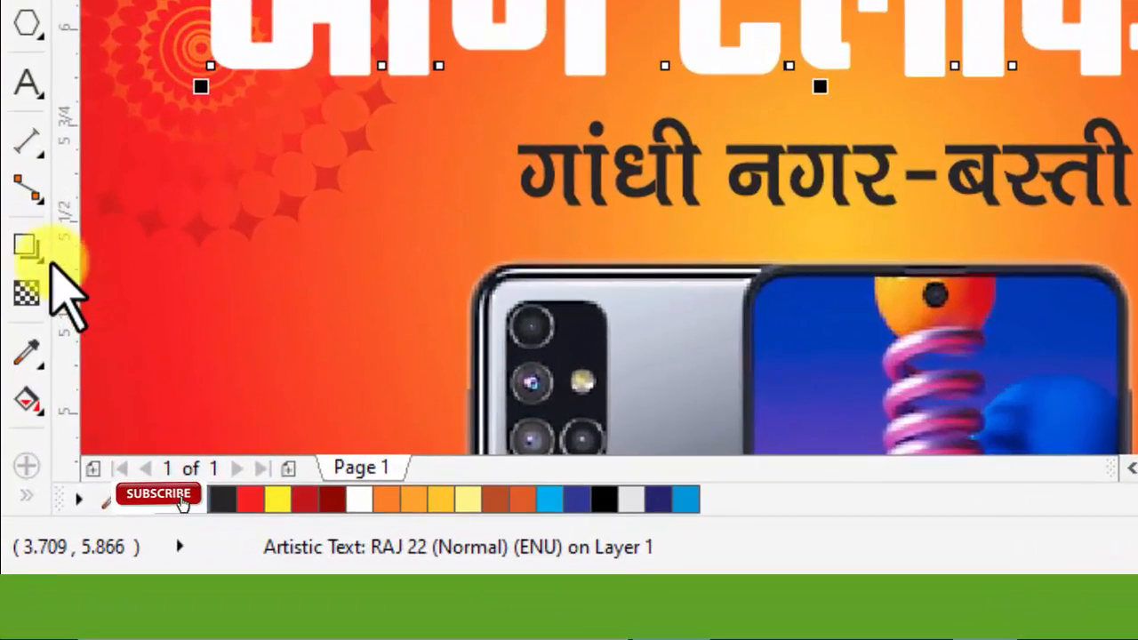
# Step: Add a block shadow to the heading, cast down to the right about 0.091 inch deep at about 317.3°
pyautogui.click(20, 438)
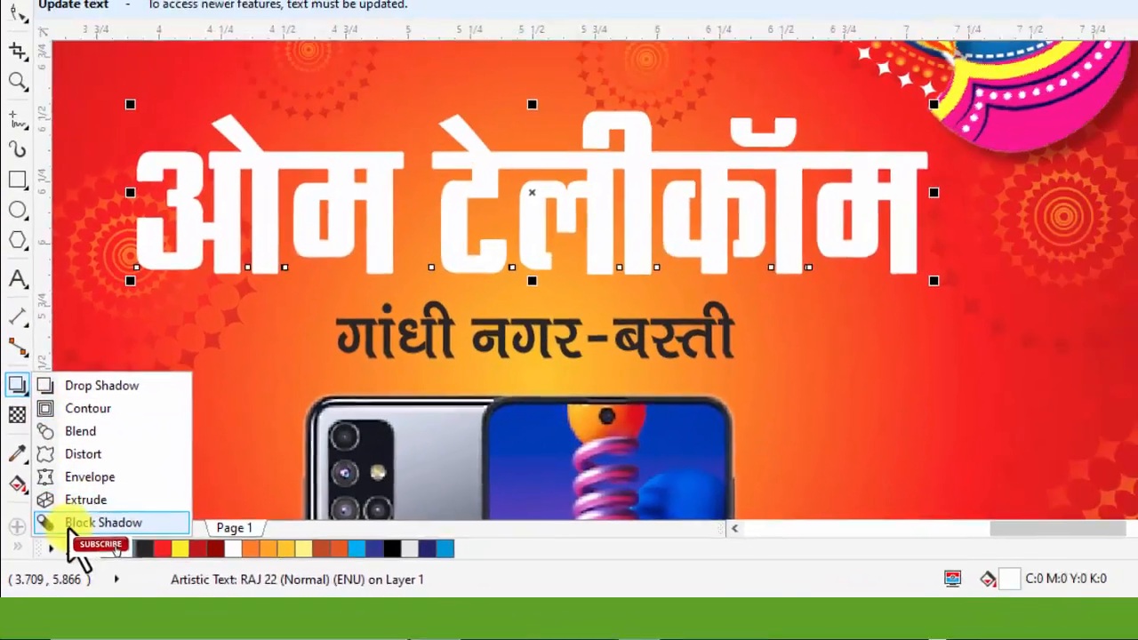
pyautogui.click(106, 248)
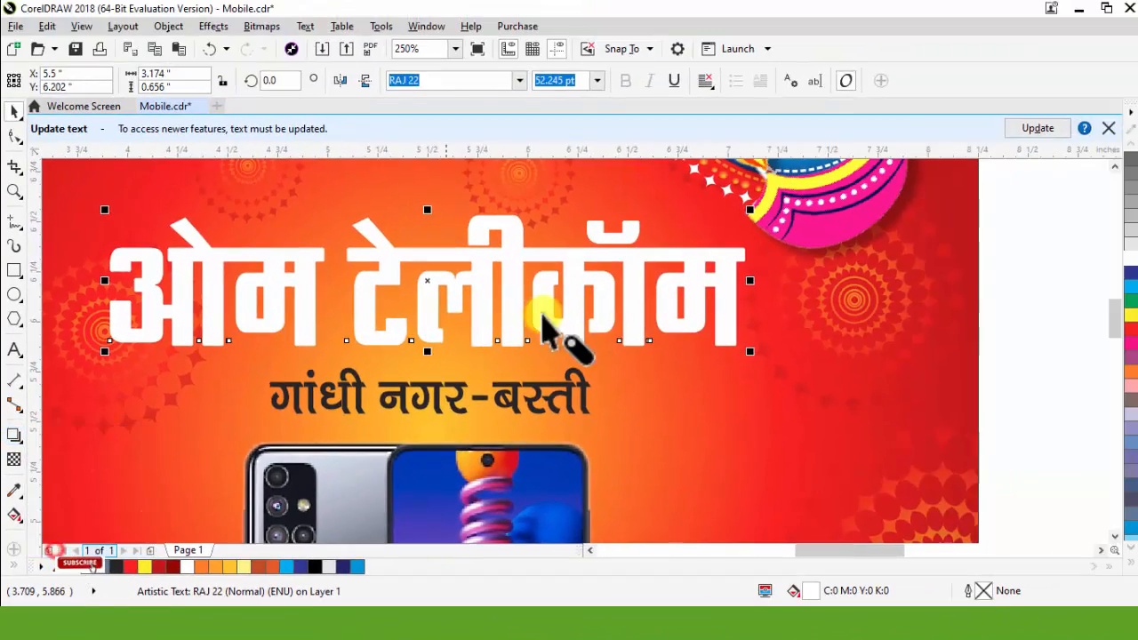
pyautogui.moveTo(483, 298); pyautogui.dragTo(439, 293)
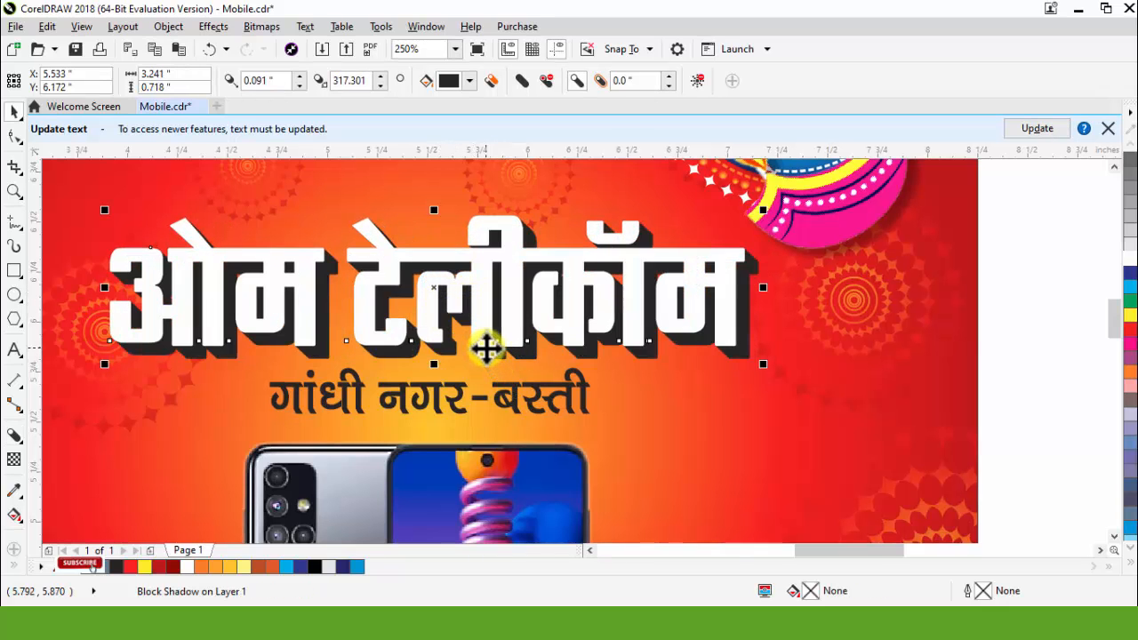
pyautogui.press('space')
pyautogui.click(1040, 312)
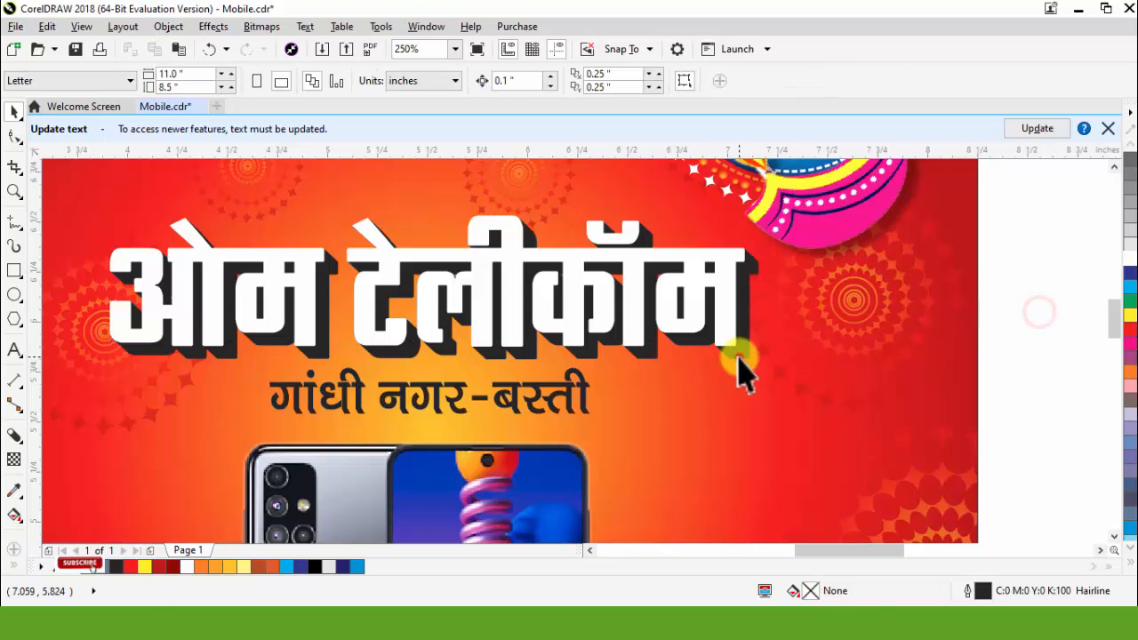
# Step: Recolour the heading's block shadow dark red and fill the address line beneath it with white
pyautogui.click(737, 357)
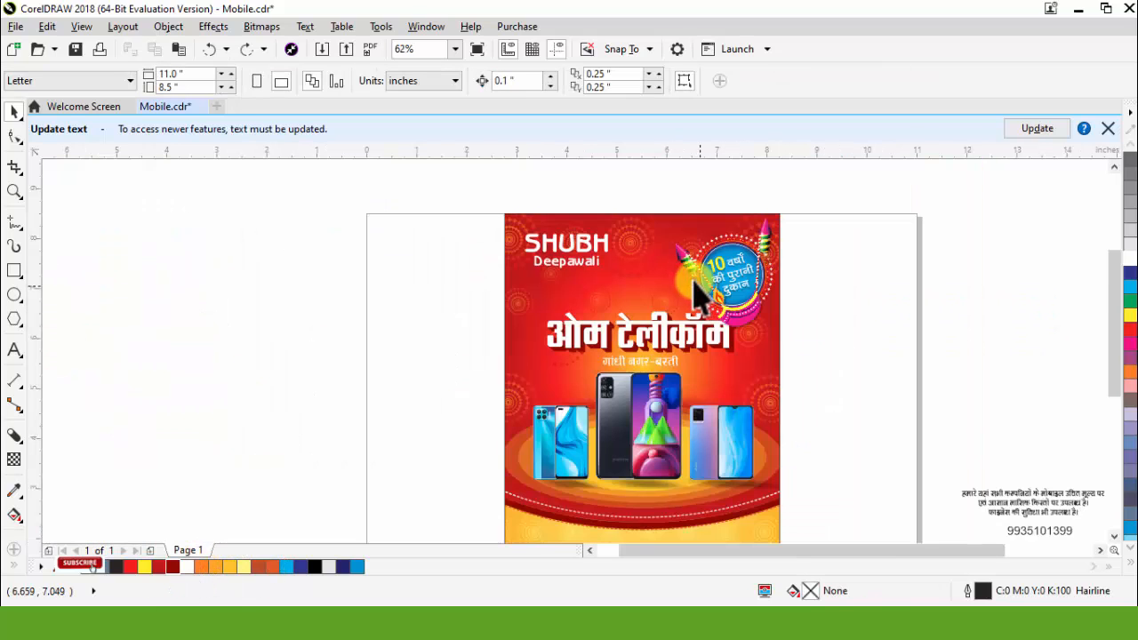
pyautogui.scroll(2, 671, 267)
pyautogui.scroll(-2, 674, 258)
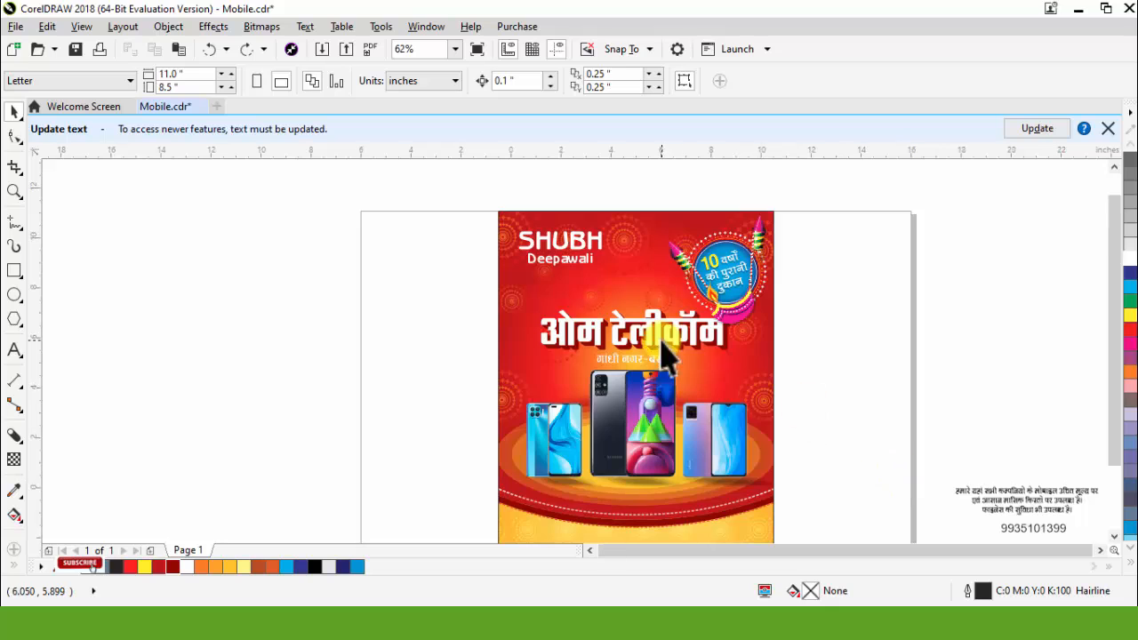
# Step: Move the three-line offer text onto the flyer's yellow area above the diya row and enlarge it
pyautogui.scroll(-2, 663, 347)
pyautogui.moveTo(779, 433); pyautogui.dragTo(618, 455)
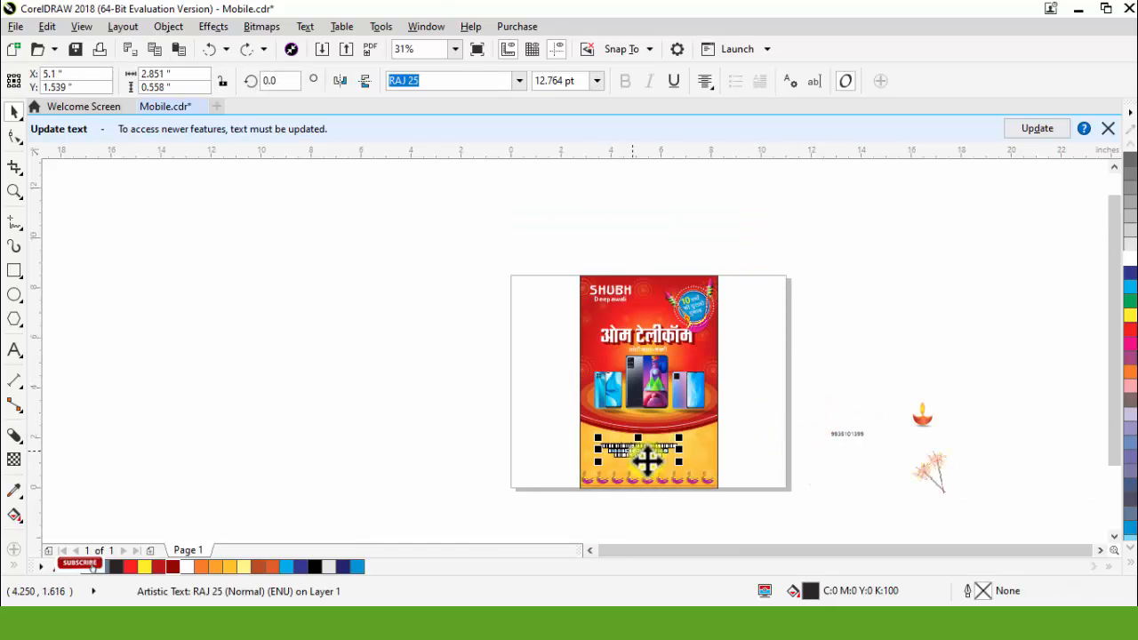
pyautogui.scroll(2, 672, 498)
pyautogui.scroll(1, 672, 441)
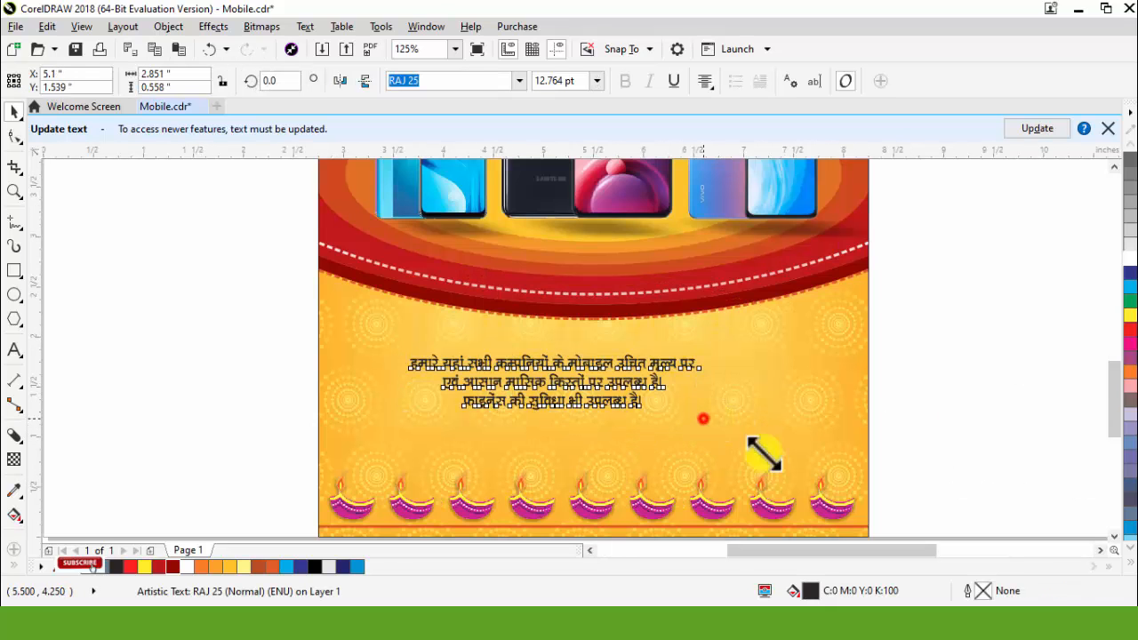
pyautogui.moveTo(763, 454); pyautogui.dragTo(836, 490)
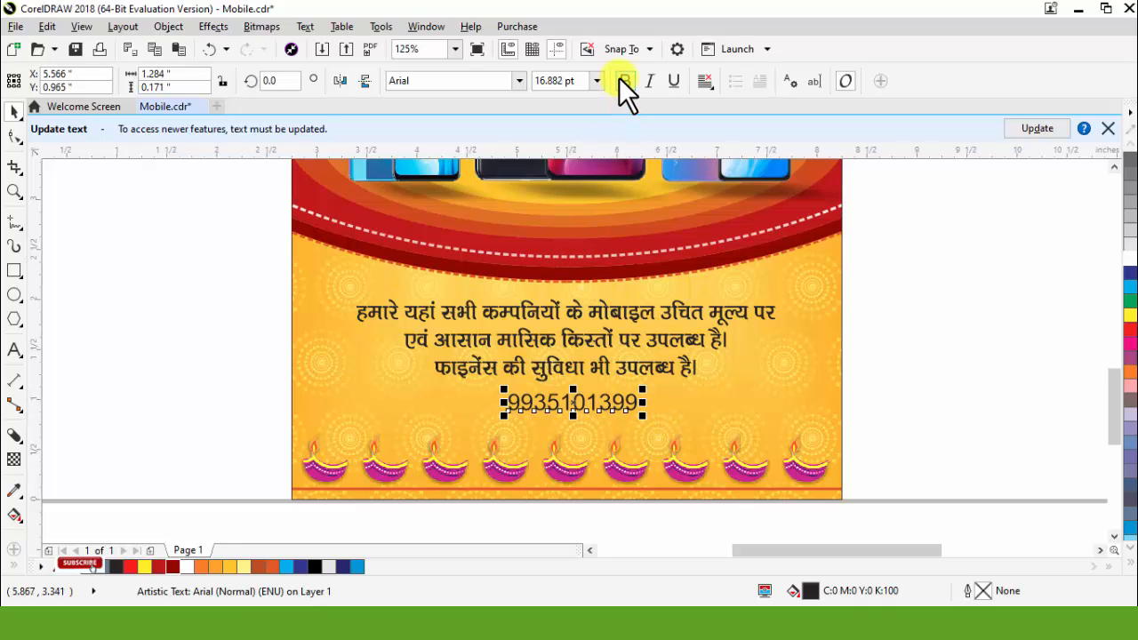
# Step: Make the phone number below the offer text bold and place the WhatsApp icon, scaled to about 0.185 inch, just before it
pyautogui.click(626, 80)
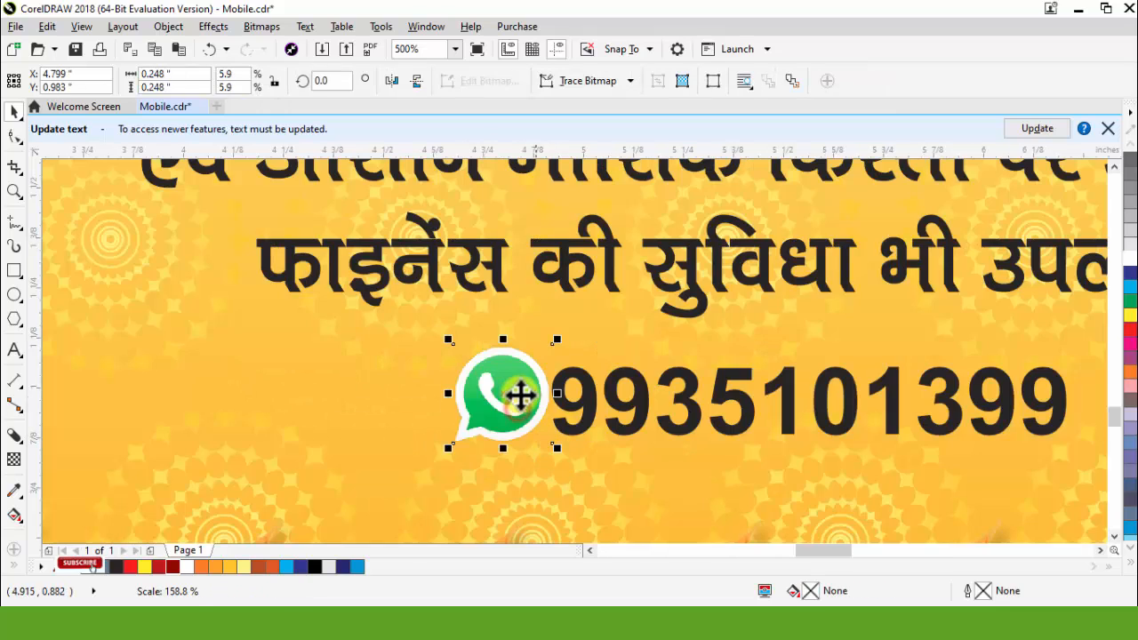
pyautogui.moveTo(521, 395); pyautogui.dragTo(500, 402)
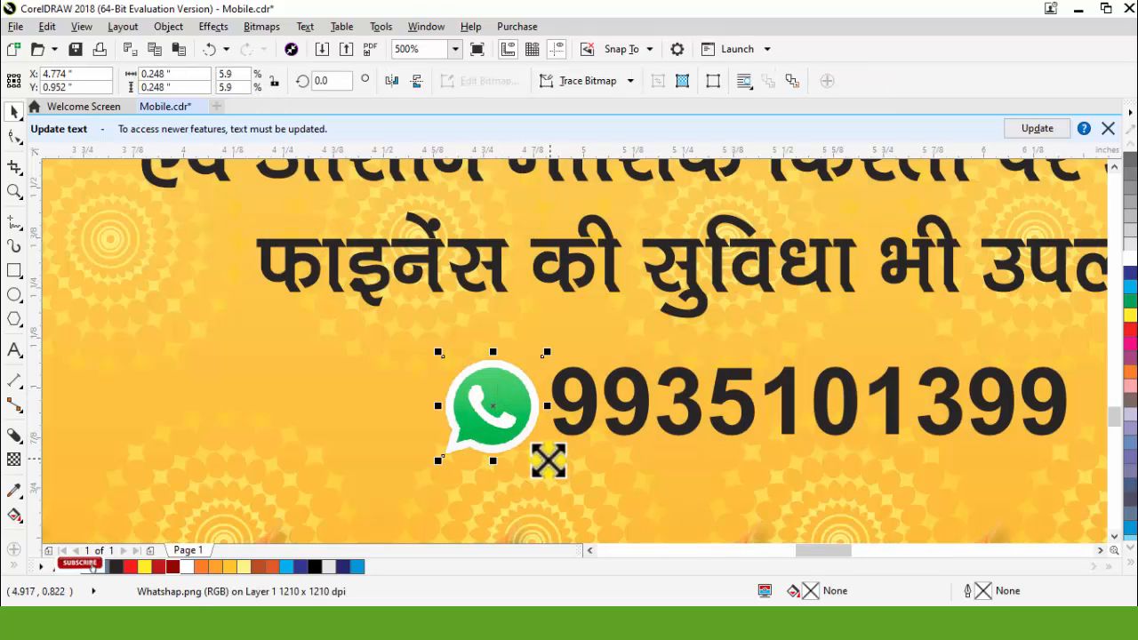
pyautogui.moveTo(548, 460); pyautogui.dragTo(534, 465)
pyautogui.moveTo(512, 422); pyautogui.dragTo(518, 414)
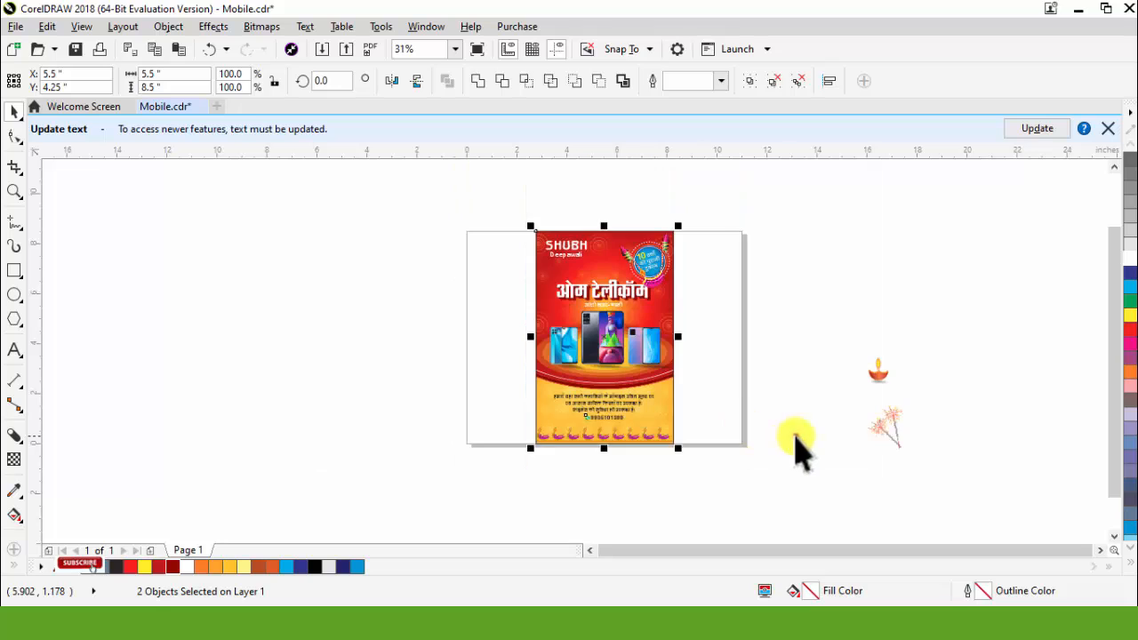
pyautogui.click(795, 436)
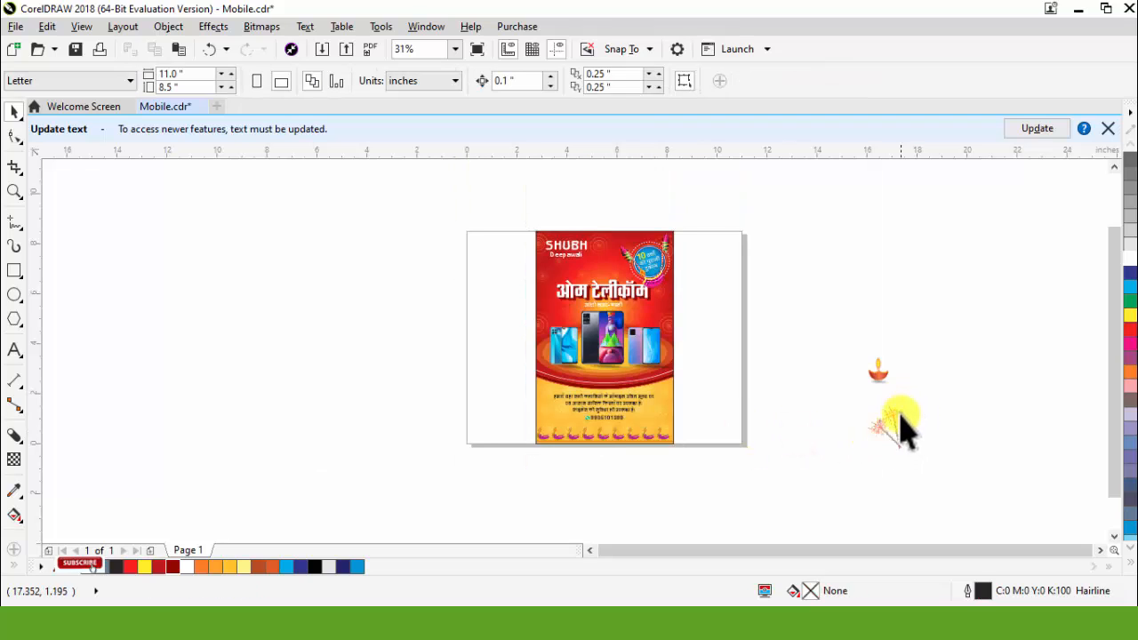
# Step: Place the sparklers slightly enlarged in the flyer's lower right corner, with a mirrored copy in the lower left corner
pyautogui.moveTo(889, 436); pyautogui.dragTo(740, 418)
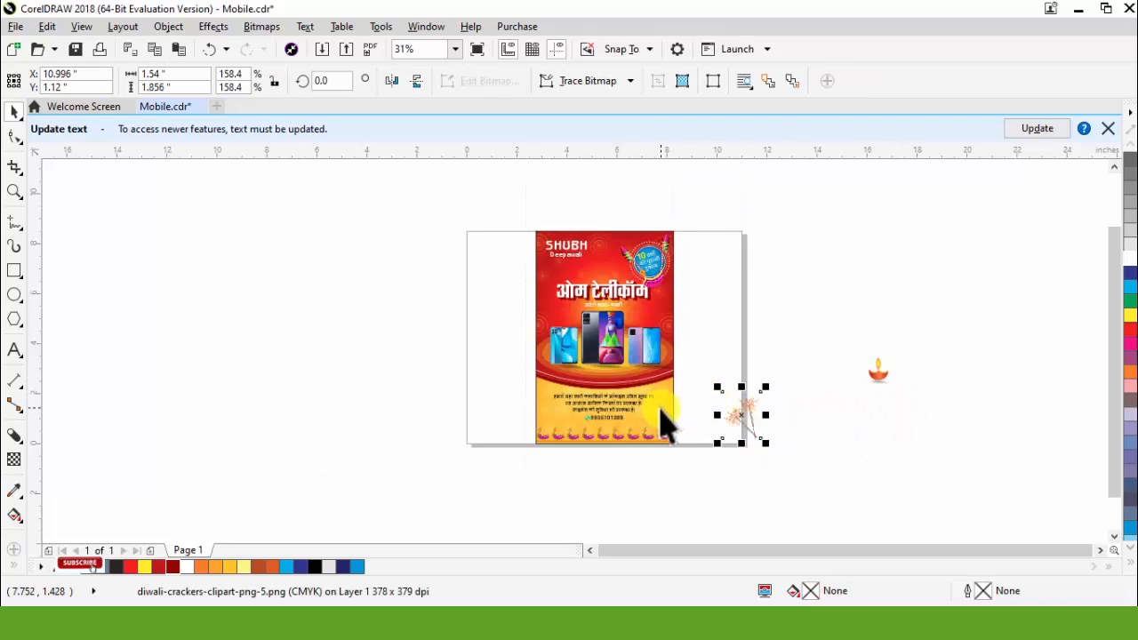
pyautogui.scroll(3, 684, 430)
pyautogui.moveTo(1002, 397); pyautogui.dragTo(686, 374)
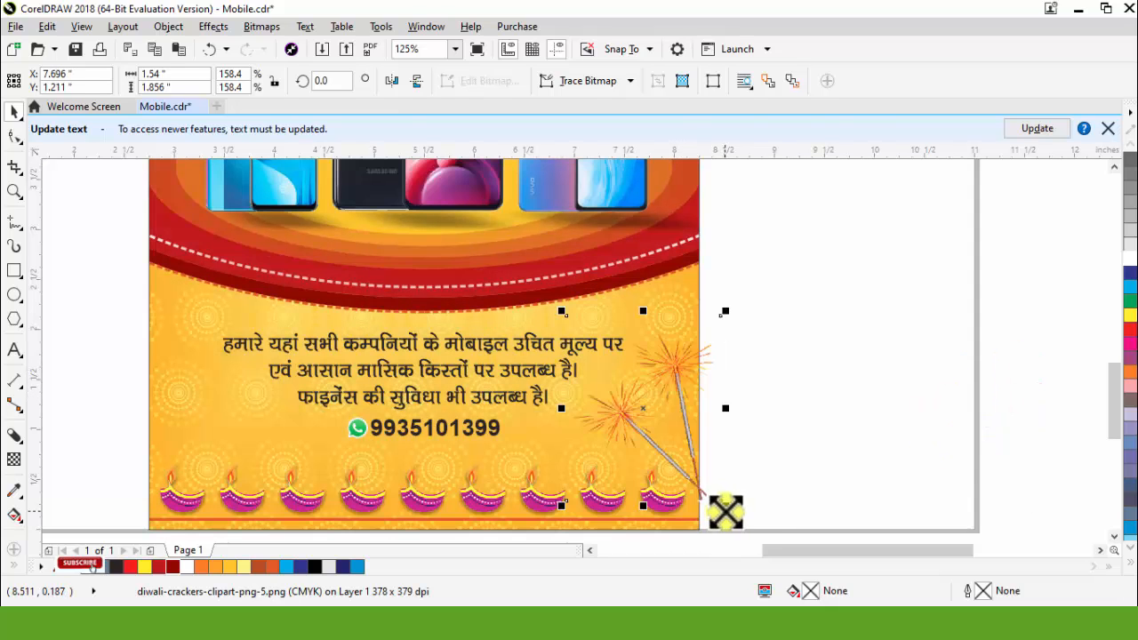
pyautogui.moveTo(725, 508)
pyautogui.mouseDown()
pyautogui.moveTo(755, 525)
pyautogui.moveTo(736, 521)
pyautogui.mouseUp()
pyautogui.moveTo(691, 373); pyautogui.dragTo(682, 366)
pyautogui.click(811, 353)
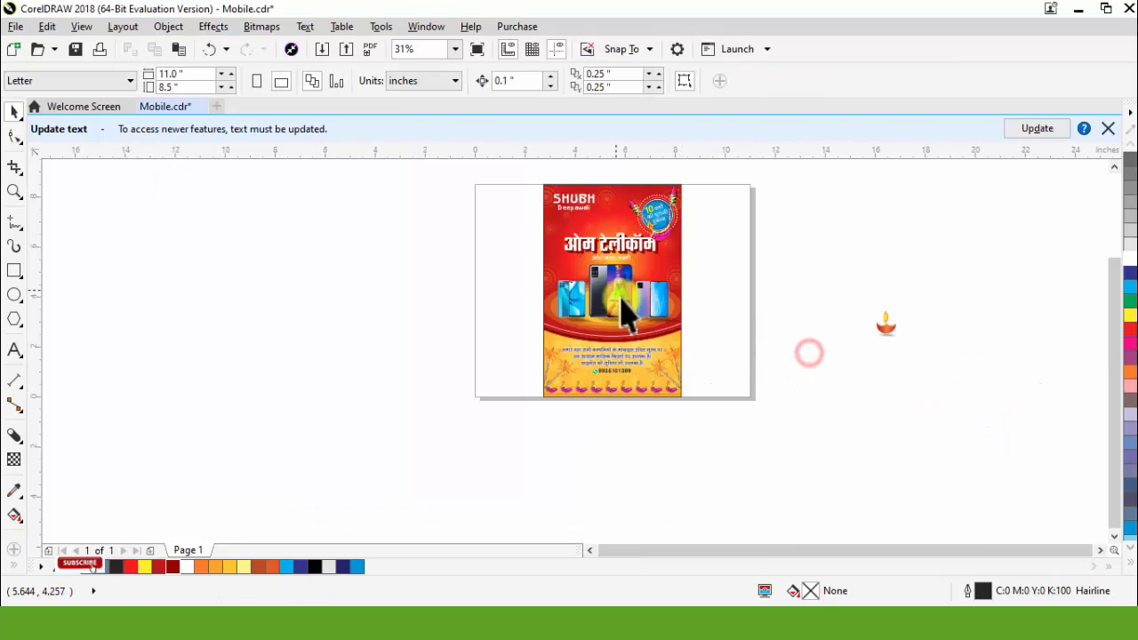
# Step: Move the orange clay diya onto the flyer, scale it to about 1.08 by 0.76 inches and place it at the red band's left end
pyautogui.scroll(1, 653, 308)
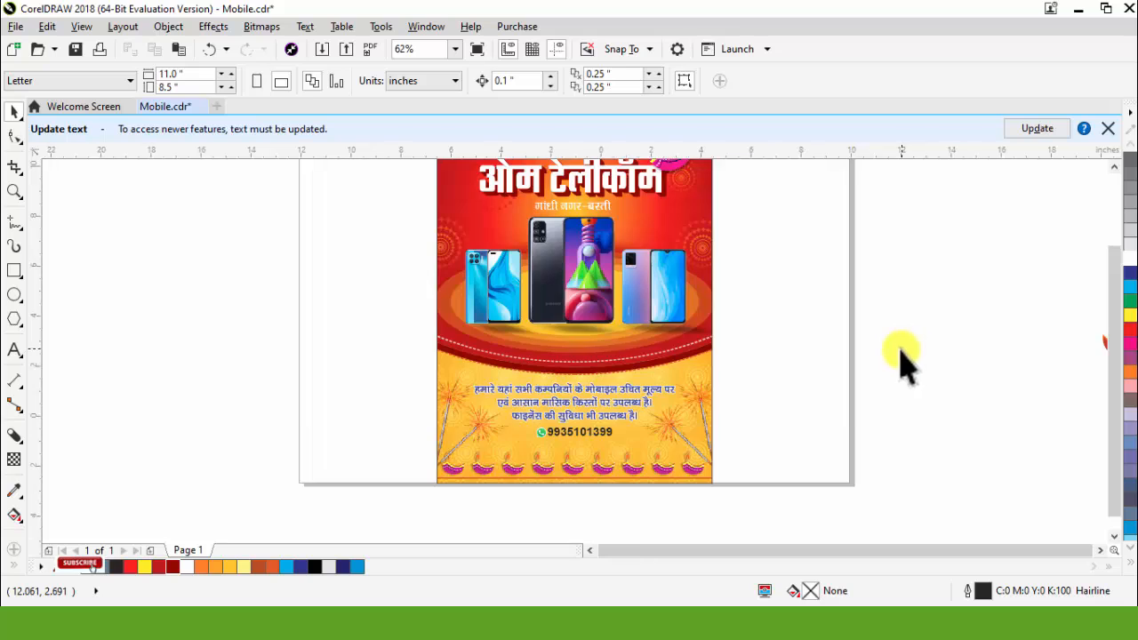
pyautogui.scroll(-1, 903, 360)
pyautogui.moveTo(1016, 351); pyautogui.dragTo(884, 342)
pyautogui.scroll(1, 852, 352)
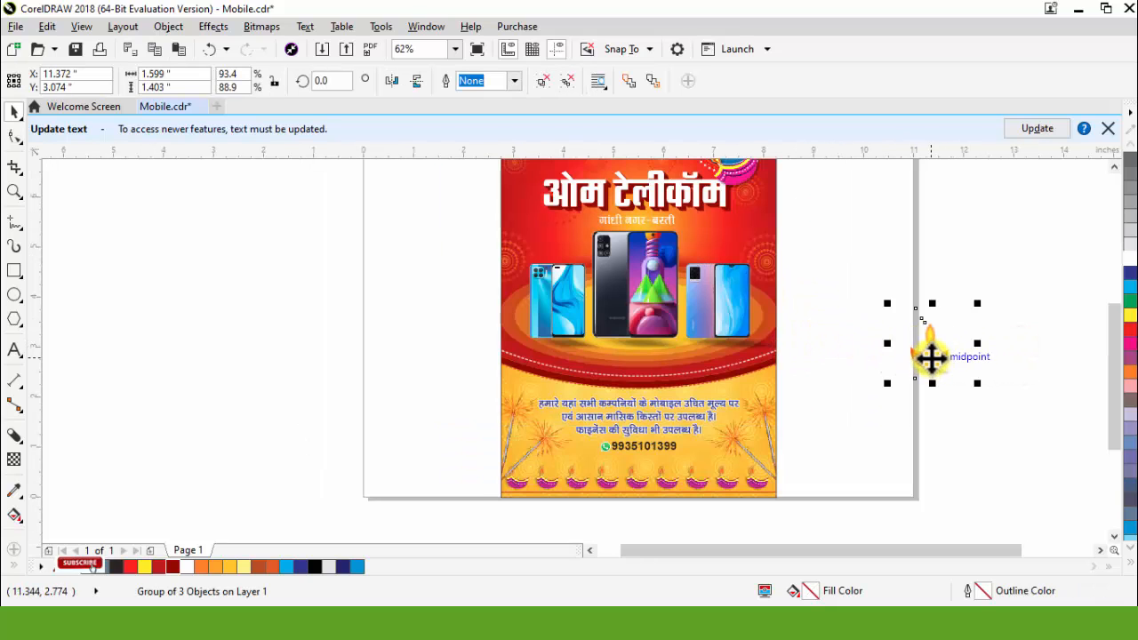
pyautogui.moveTo(938, 360); pyautogui.dragTo(649, 364)
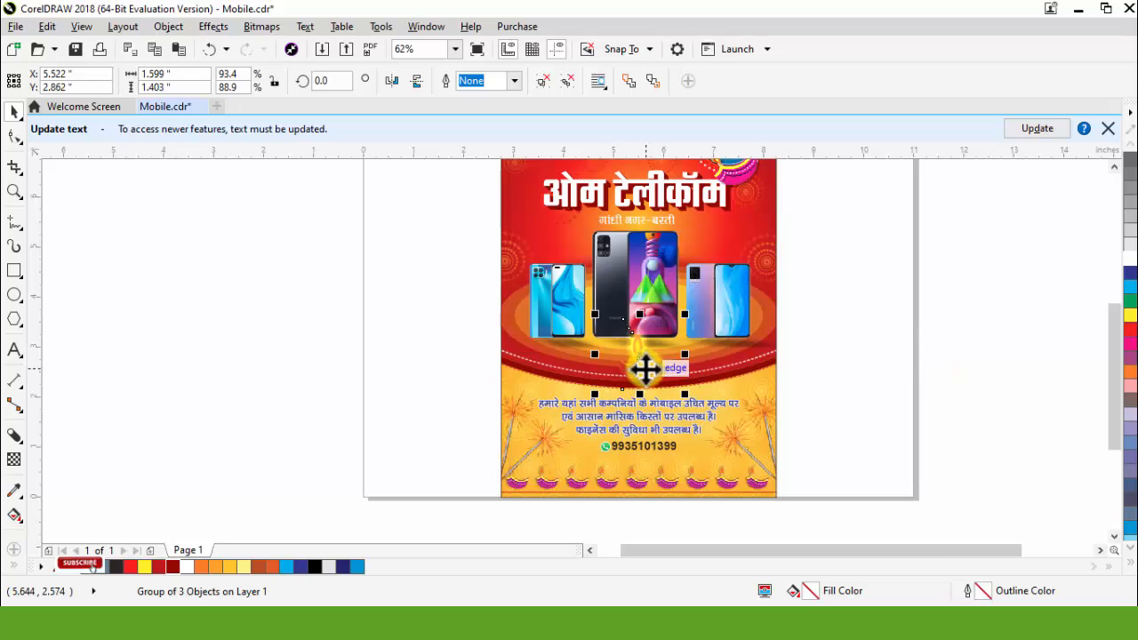
pyautogui.scroll(1, 642, 361)
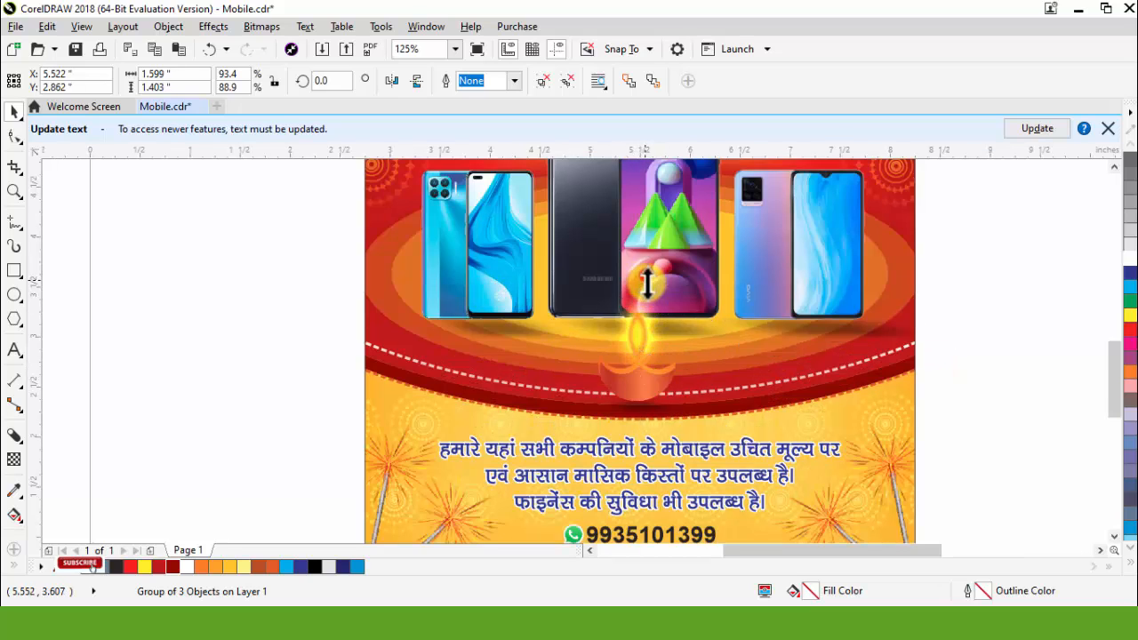
pyautogui.moveTo(647, 282); pyautogui.dragTo(651, 309)
pyautogui.moveTo(536, 348); pyautogui.dragTo(368, 325)
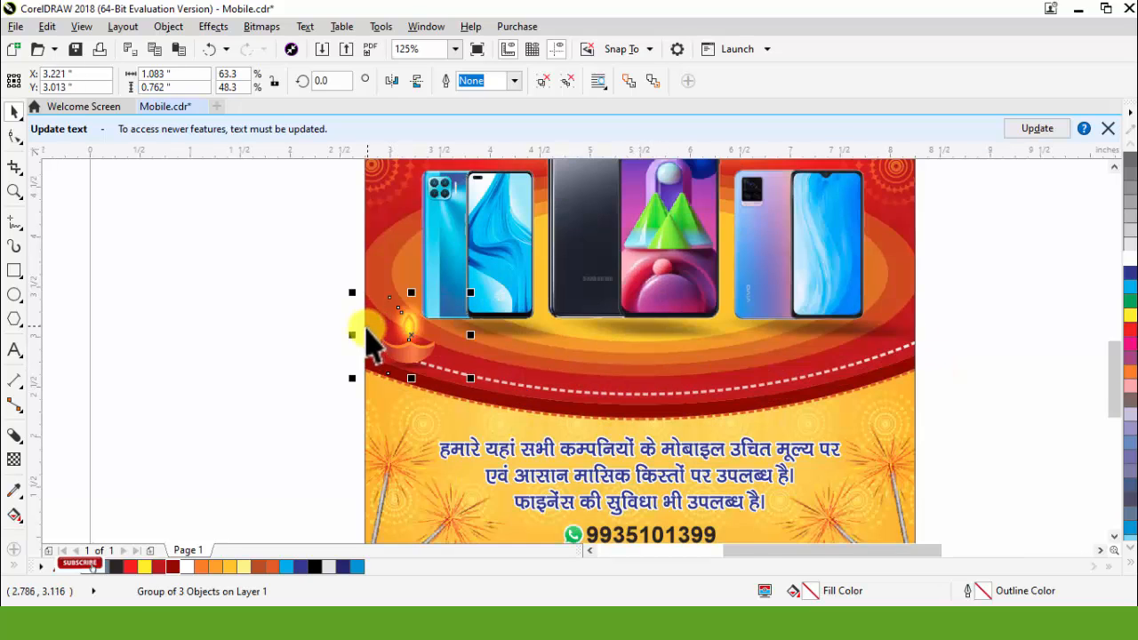
# Step: Scale the clay diya to about 0.95 by 0.67 inches and copy it along the left part of the red band
pyautogui.scroll(2, 381, 333)
pyautogui.moveTo(470, 373); pyautogui.dragTo(626, 435)
pyautogui.scroll(-1, 390, 352)
pyautogui.rightClick(621, 431)
pyautogui.moveTo(627, 433); pyautogui.dragTo(764, 455)
pyautogui.rightClick(718, 455)
pyautogui.scroll(-1, 568, 429)
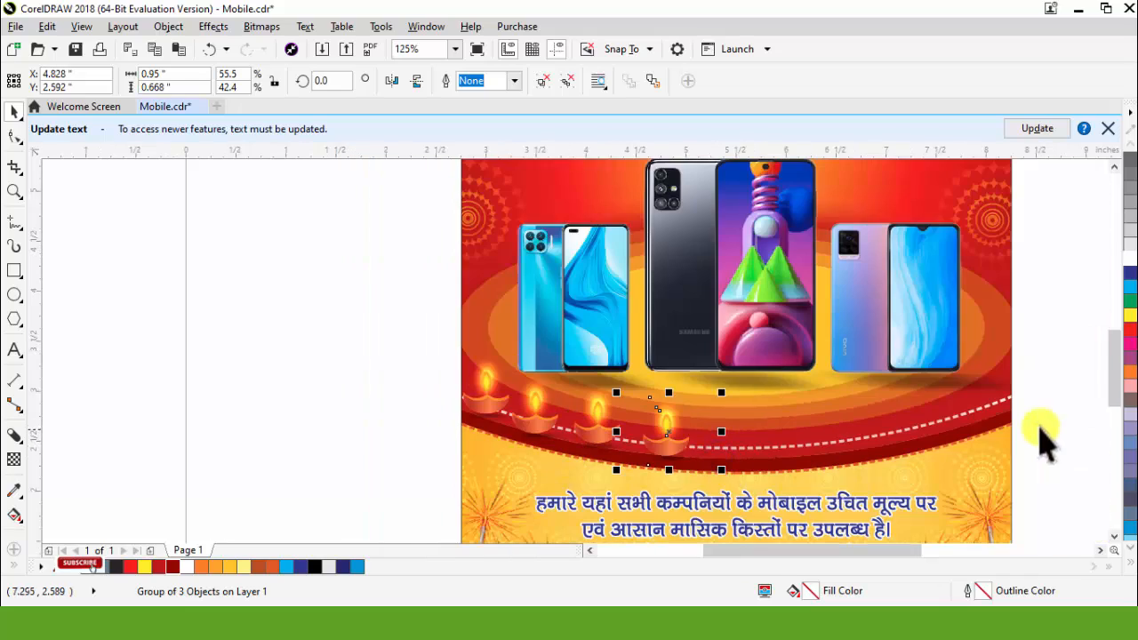
# Step: Place further diya copies along the middle of the curved red band
pyautogui.scroll(1, 1039, 426)
pyautogui.rightClick(408, 458)
pyautogui.moveTo(290, 456); pyautogui.dragTo(417, 458)
pyautogui.moveTo(445, 460); pyautogui.dragTo(560, 455)
pyautogui.press('Escape')
pyautogui.hotkey('ctrl', 'z')
pyautogui.moveTo(284, 465); pyautogui.dragTo(573, 464)
pyautogui.rightClick(422, 468)
pyautogui.rightClick(573, 464)
# Step: Place diya copies along the rising right part of the red band, completing a row of nine diyas
pyautogui.moveTo(573, 465); pyautogui.dragTo(956, 383)
pyautogui.rightClick(710, 447)
pyautogui.rightClick(846, 413)
pyautogui.rightClick(956, 383)
pyautogui.scroll(-1, 786, 416)
pyautogui.click(961, 415)
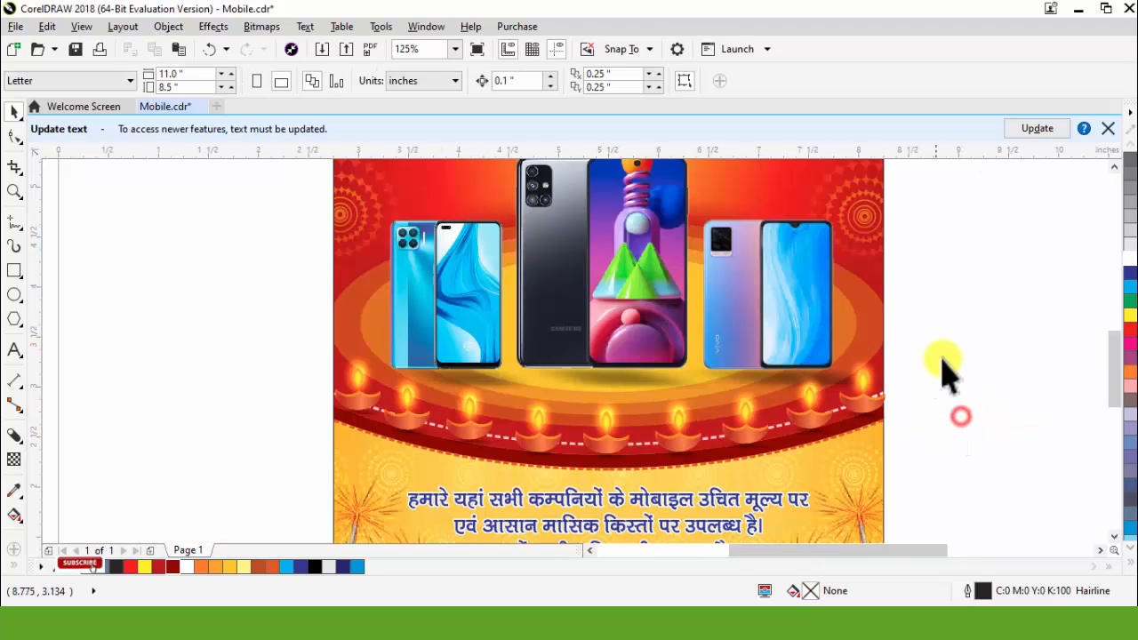
# Step: Group the nine diyas on the red band and centre the group horizontally on the flyer
pyautogui.moveTo(986, 317); pyautogui.dragTo(232, 469)
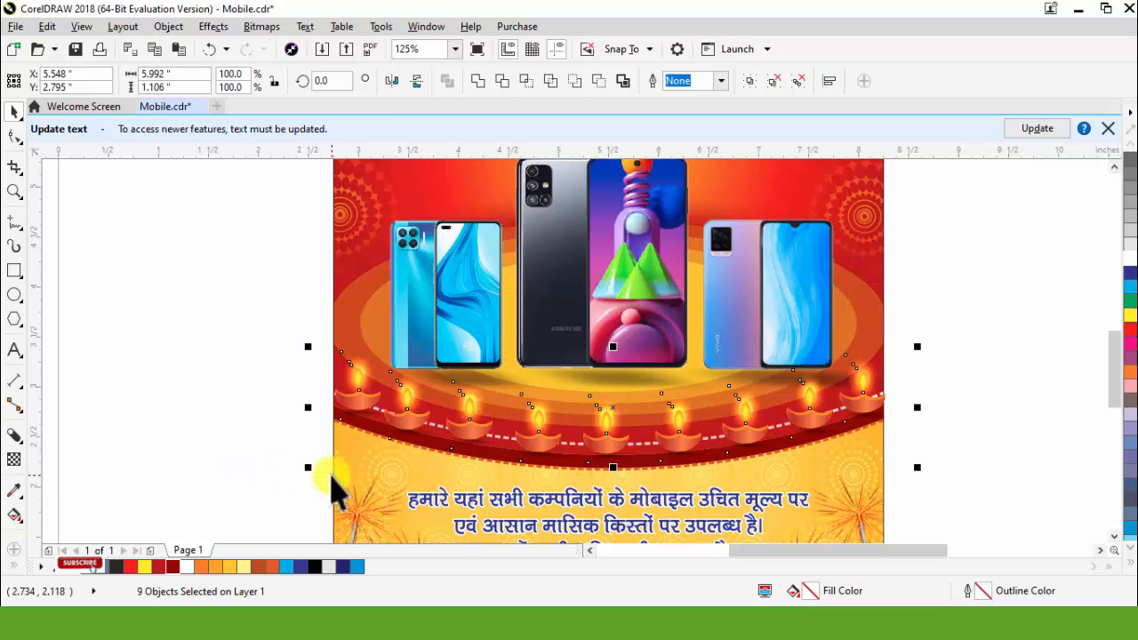
pyautogui.hotkey('ctrl', 'g')
pyautogui.keyDown('shift'); pyautogui.click(479, 469); pyautogui.keyUp('shift')
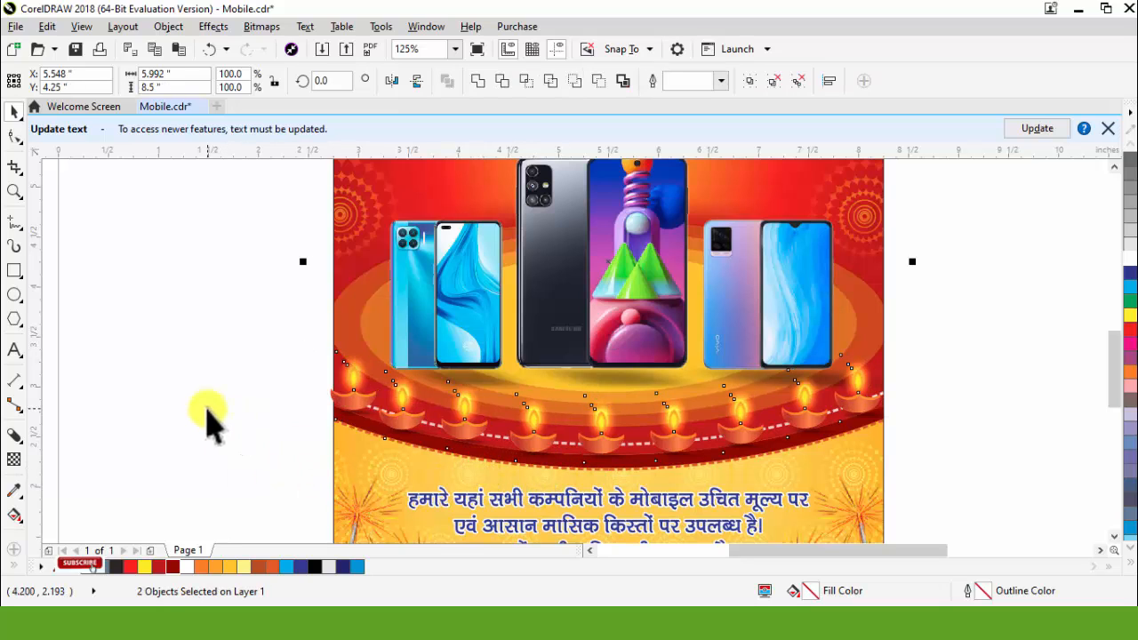
pyautogui.click(208, 408)
pyautogui.click(407, 405)
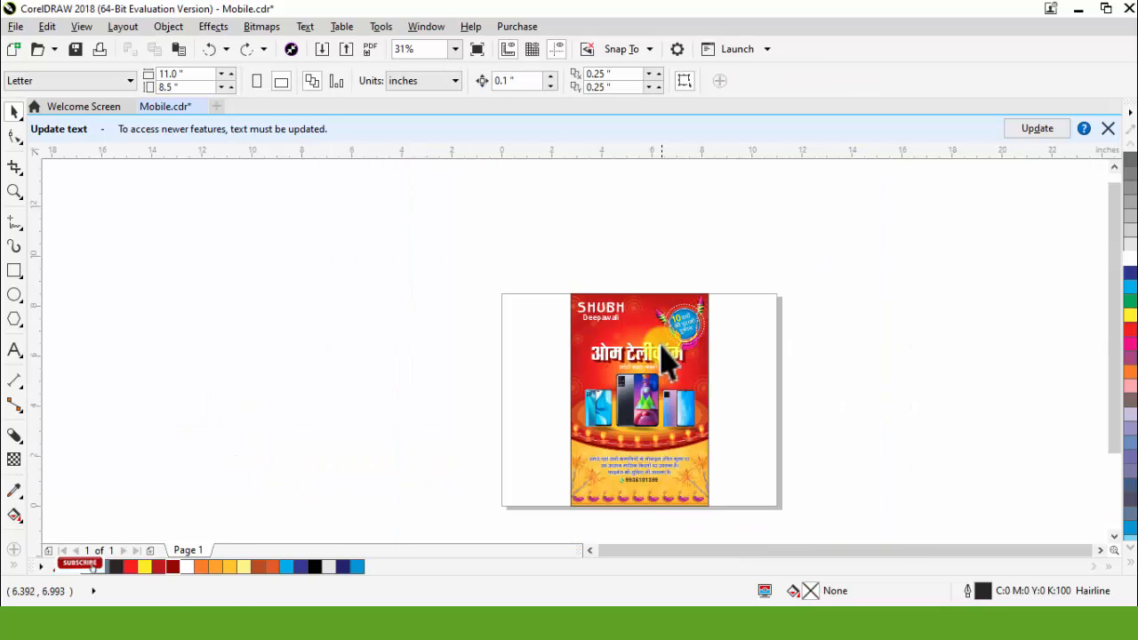
# Step: Fill the SHUBH text with yellow and group it with the Deepawali text
pyautogui.scroll(5, 662, 360)
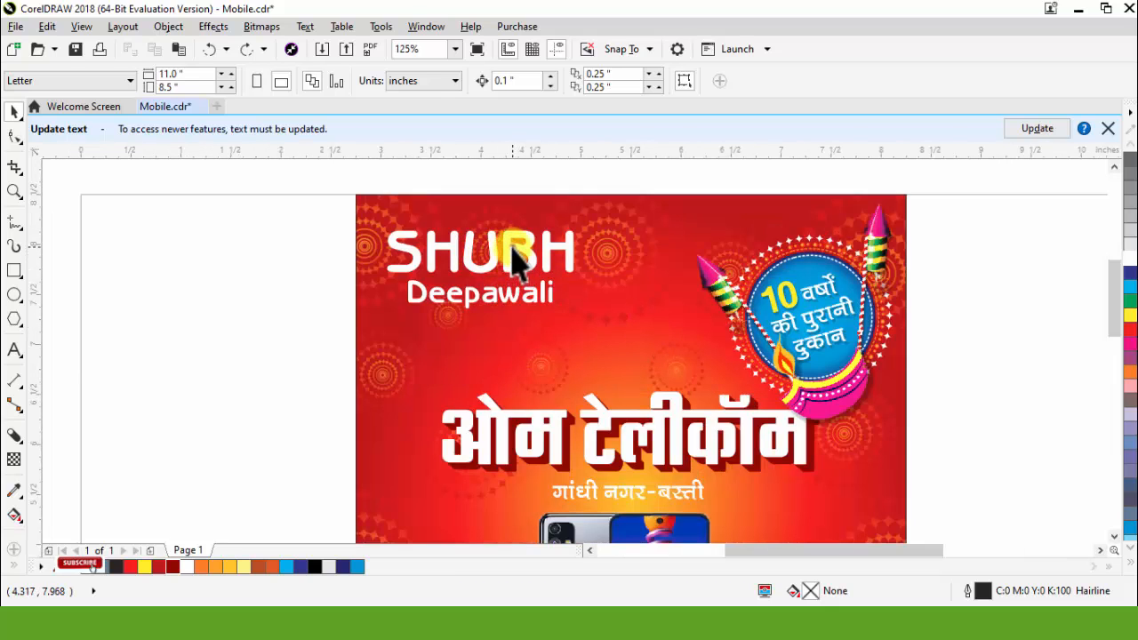
pyautogui.click(516, 259)
pyautogui.click(216, 251)
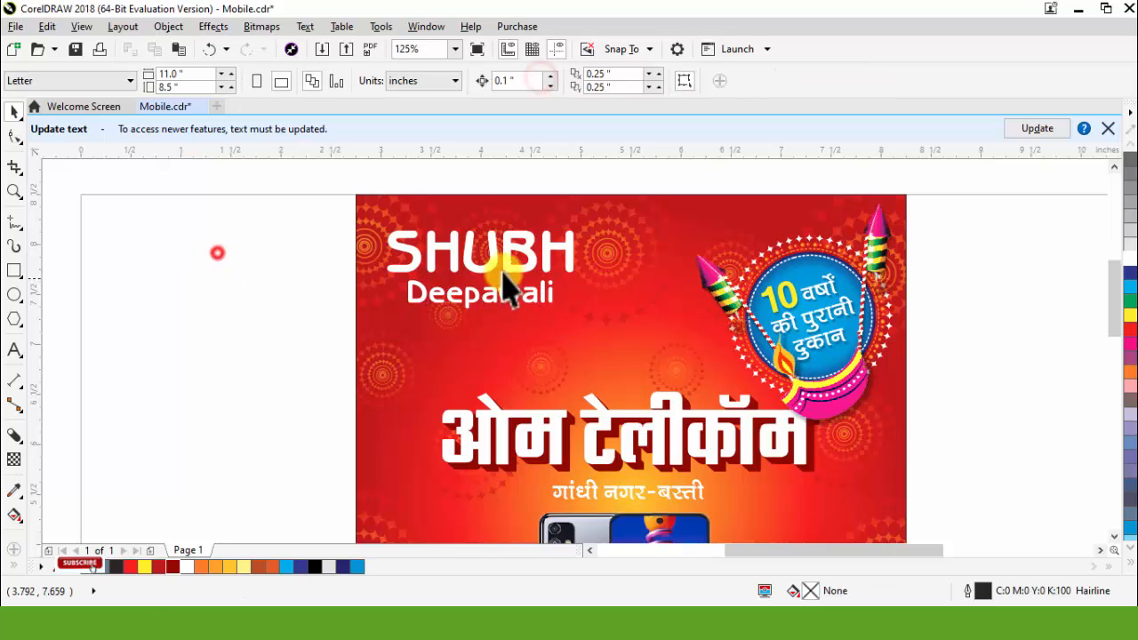
pyautogui.keyDown('ctrl'); pyautogui.click(508, 255); pyautogui.keyUp('ctrl')
pyautogui.click(1131, 314)
pyautogui.moveTo(272, 215); pyautogui.dragTo(654, 373)
pyautogui.scroll(3, 442, 258)
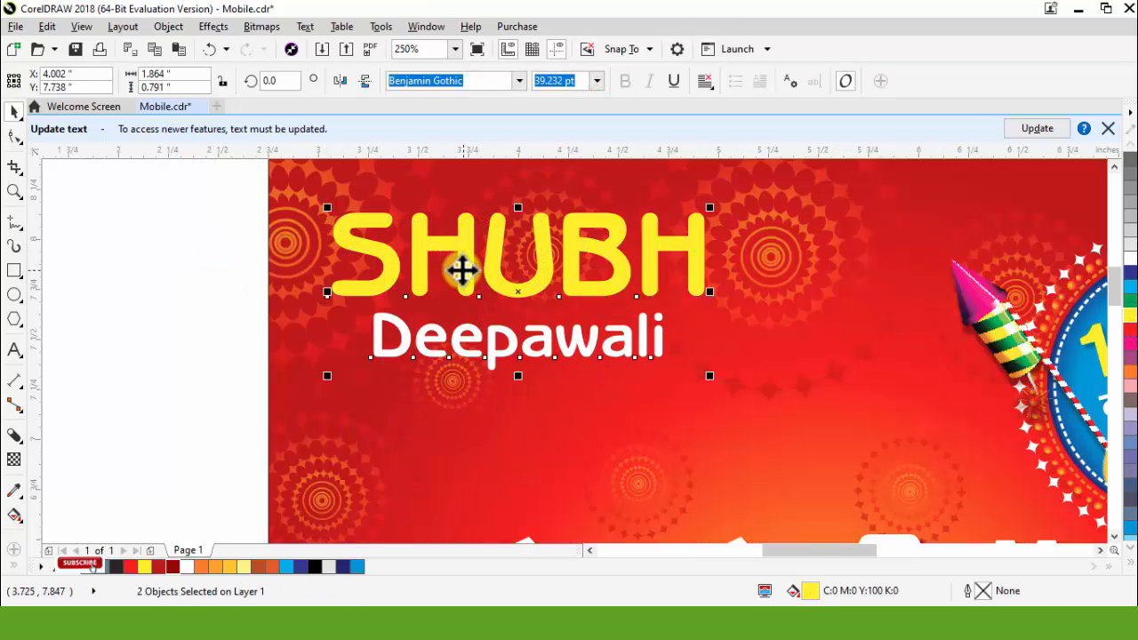
pyautogui.hotkey('ctrl', 'g')
pyautogui.scroll(-3, 501, 297)
pyautogui.click(296, 283)
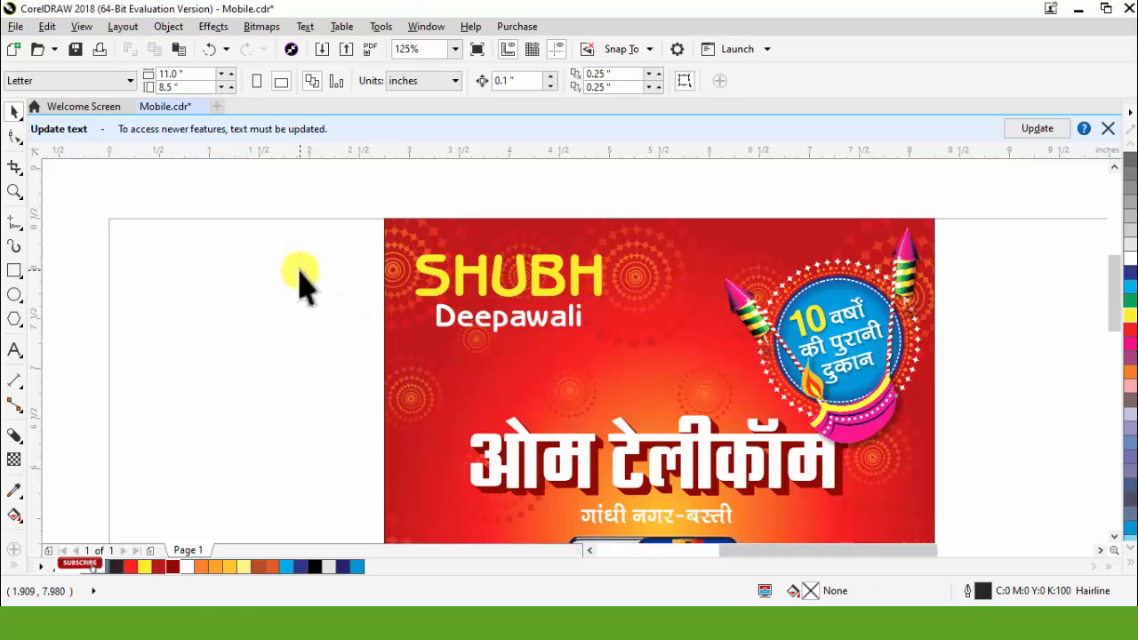
# Step: Ungroup the line ornament set and move the thin divider with the central scrollwork beside the flyer
pyautogui.scroll(-3, 795, 356)
pyautogui.scroll(3, 808, 361)
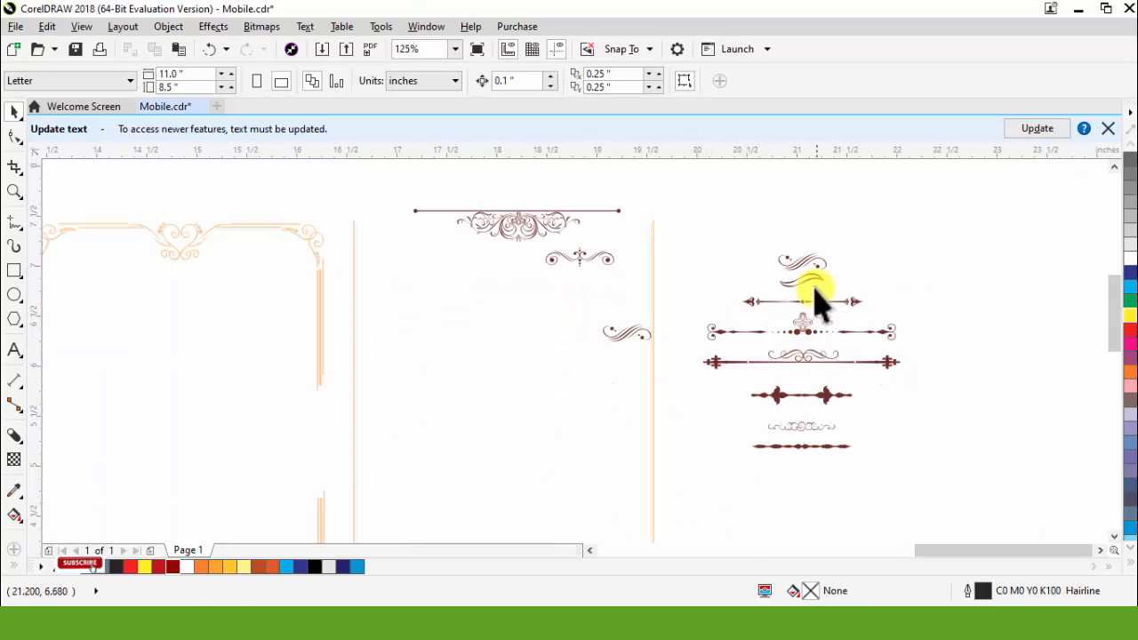
pyautogui.hotkey('ctrl', 'a')
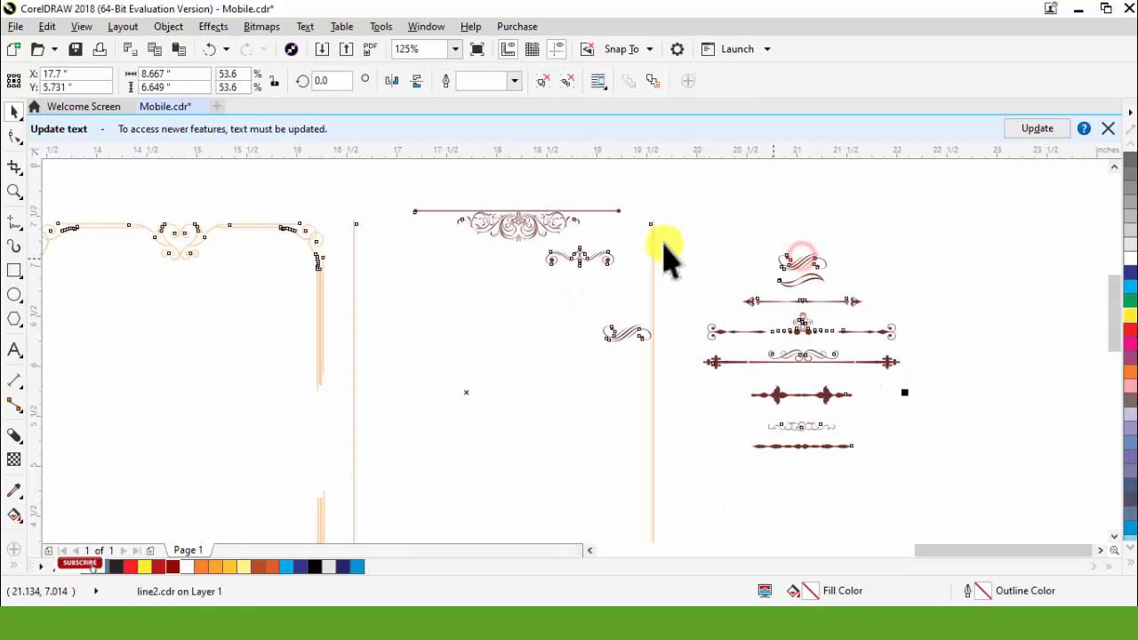
pyautogui.click(544, 80)
pyautogui.click(752, 230)
pyautogui.click(524, 212)
pyautogui.scroll(3, 725, 269)
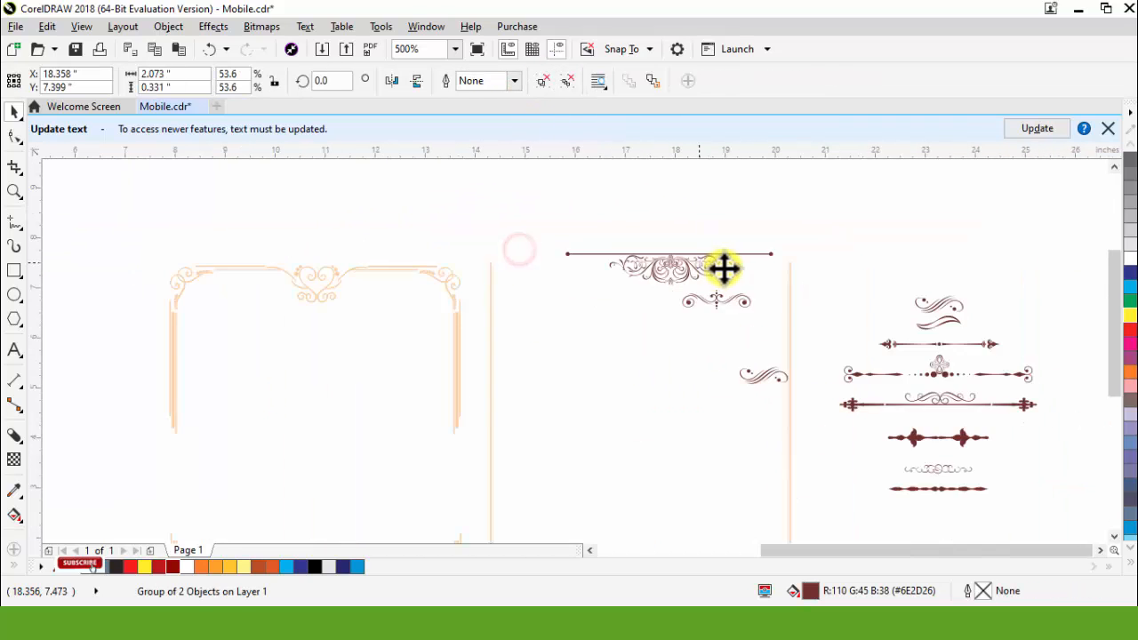
pyautogui.scroll(-5, 725, 269)
pyautogui.moveTo(694, 265); pyautogui.dragTo(316, 265)
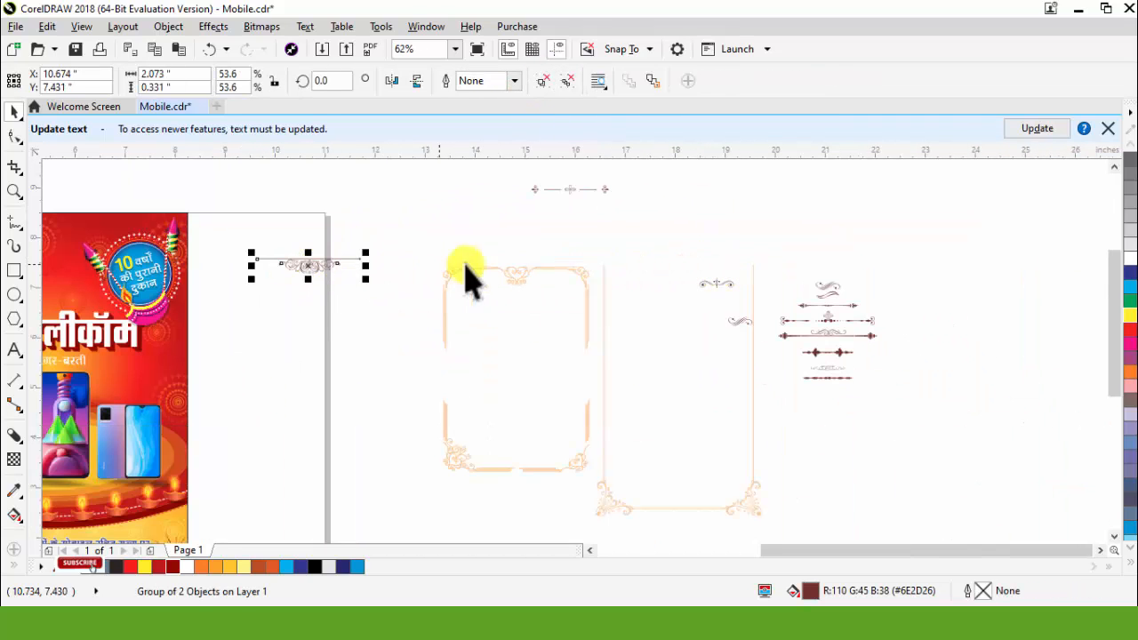
# Step: Delete the remaining frames and line ornaments beside the page
pyautogui.scroll(-2, 512, 274)
pyautogui.moveTo(443, 185); pyautogui.dragTo(764, 438)
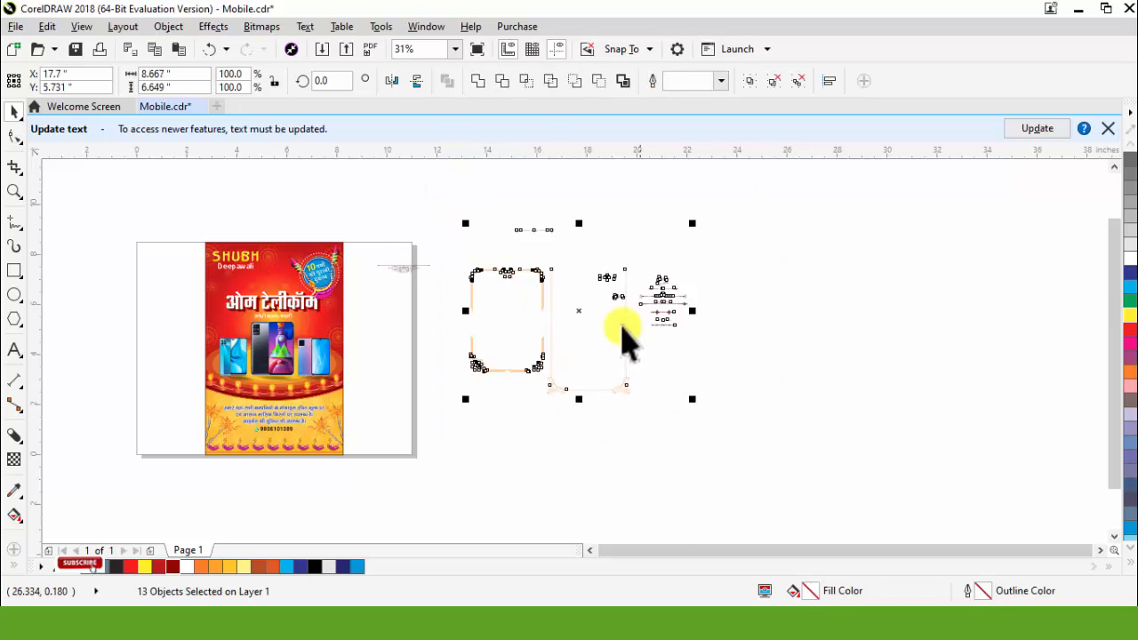
pyautogui.press('Delete')
# Step: Fill the scrollwork divider with Deep Yellow and place it centred just below the Deepawali text
pyautogui.scroll(4, 351, 383)
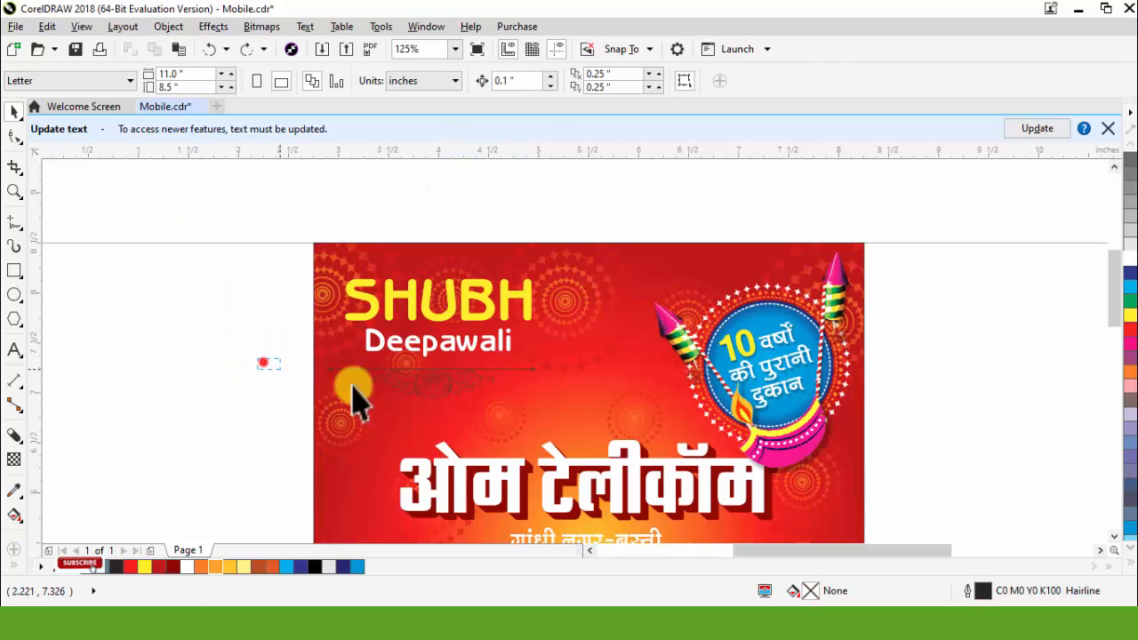
pyautogui.click(353, 401)
pyautogui.click(229, 567)
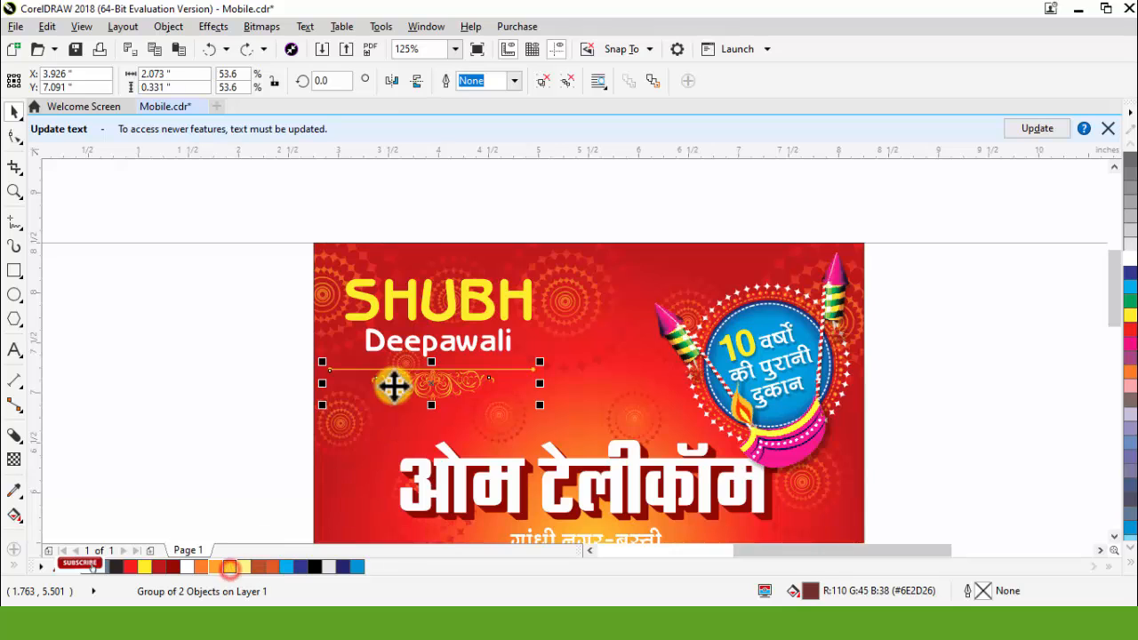
pyautogui.scroll(2, 434, 372)
pyautogui.moveTo(443, 381); pyautogui.dragTo(456, 231)
pyautogui.scroll(-2, 439, 386)
pyautogui.scroll(4, 449, 271)
pyautogui.scroll(-2, 457, 230)
pyautogui.scroll(2, 455, 359)
pyautogui.moveTo(429, 338); pyautogui.dragTo(428, 326)
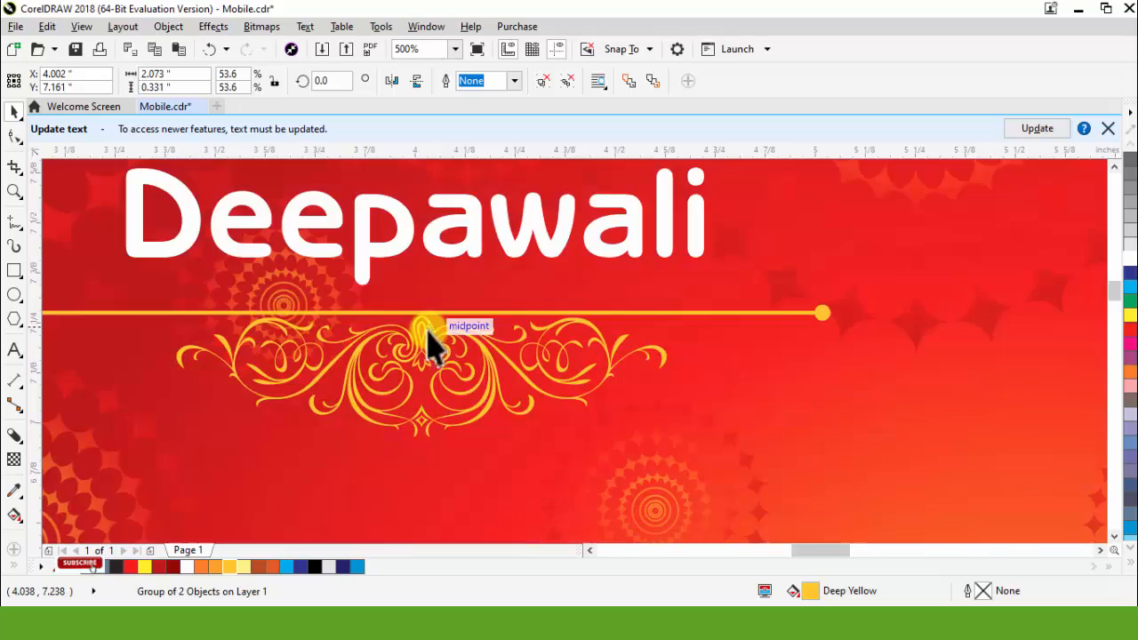
# Step: Add a mirrored copy of the divider above SHUBH and group both dividers with the text in the flyer's upper left corner
pyautogui.scroll(-1, 436, 359)
pyautogui.scroll(-2, 445, 378)
pyautogui.moveTo(218, 214); pyautogui.dragTo(653, 436)
pyautogui.hotkey('ctrl', 'g')
pyautogui.moveTo(465, 287); pyautogui.dragTo(455, 308)
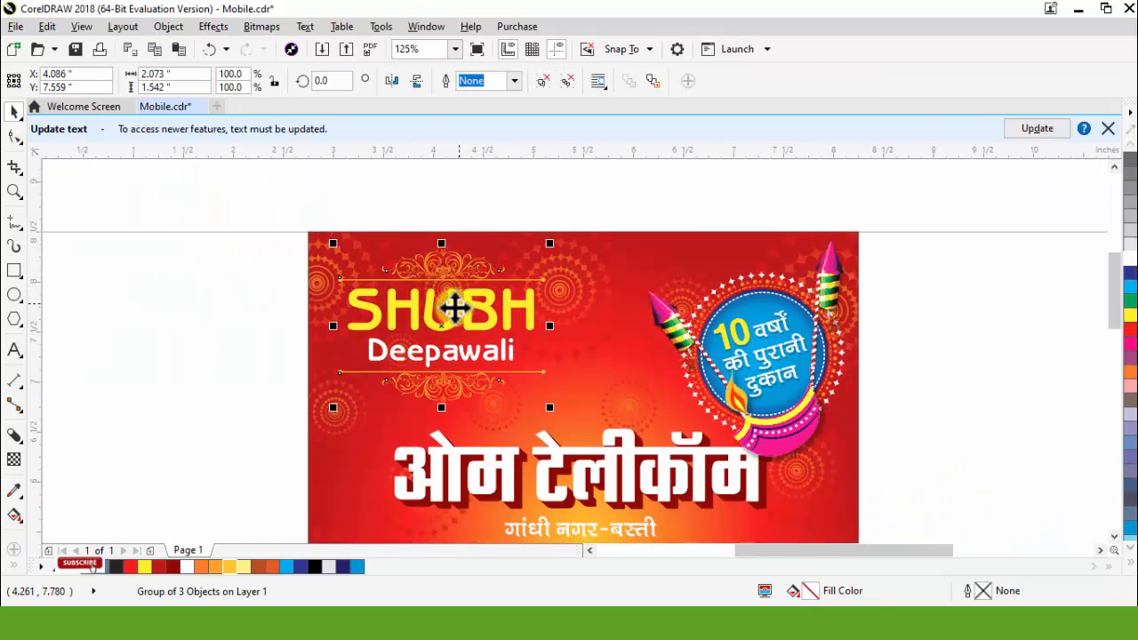
# Step: Add a drop shadow slightly down and right of the SHUBH Deepawali group with feathering 5
pyautogui.click(24, 443)
pyautogui.click(69, 440)
pyautogui.scroll(2, 467, 356)
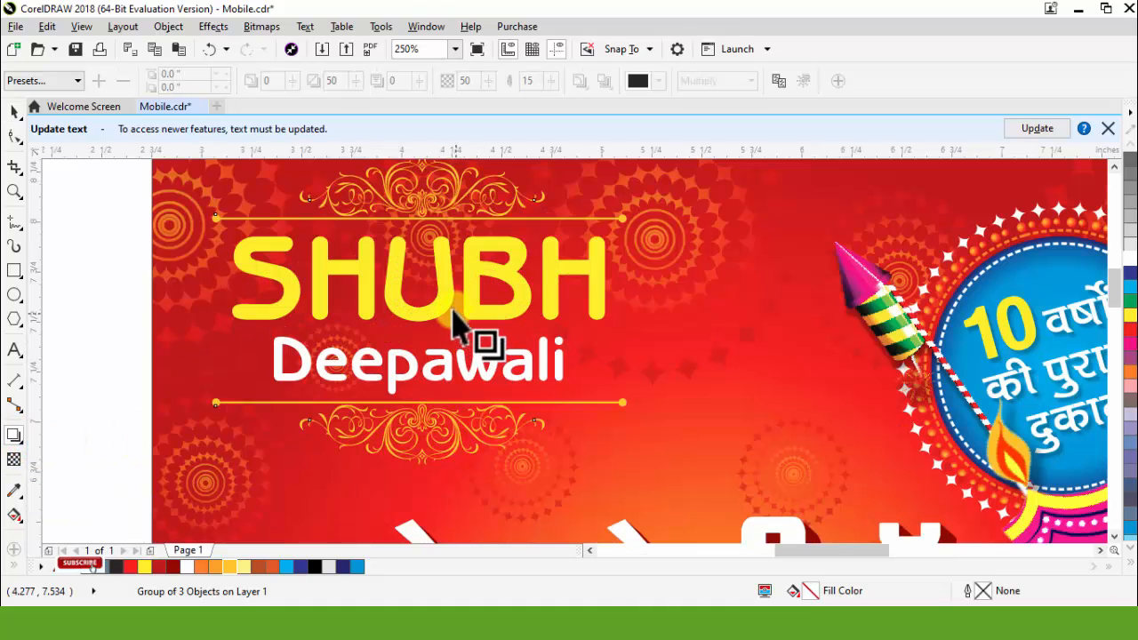
pyautogui.moveTo(418, 310); pyautogui.dragTo(555, 469)
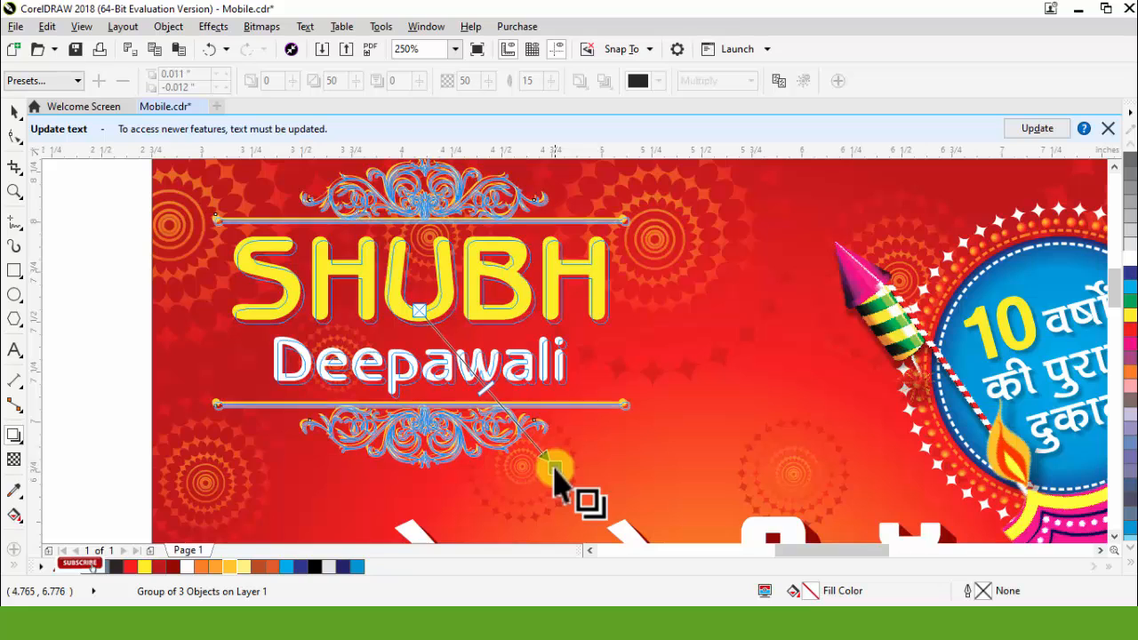
pyautogui.moveTo(536, 81); pyautogui.dragTo(498, 83)
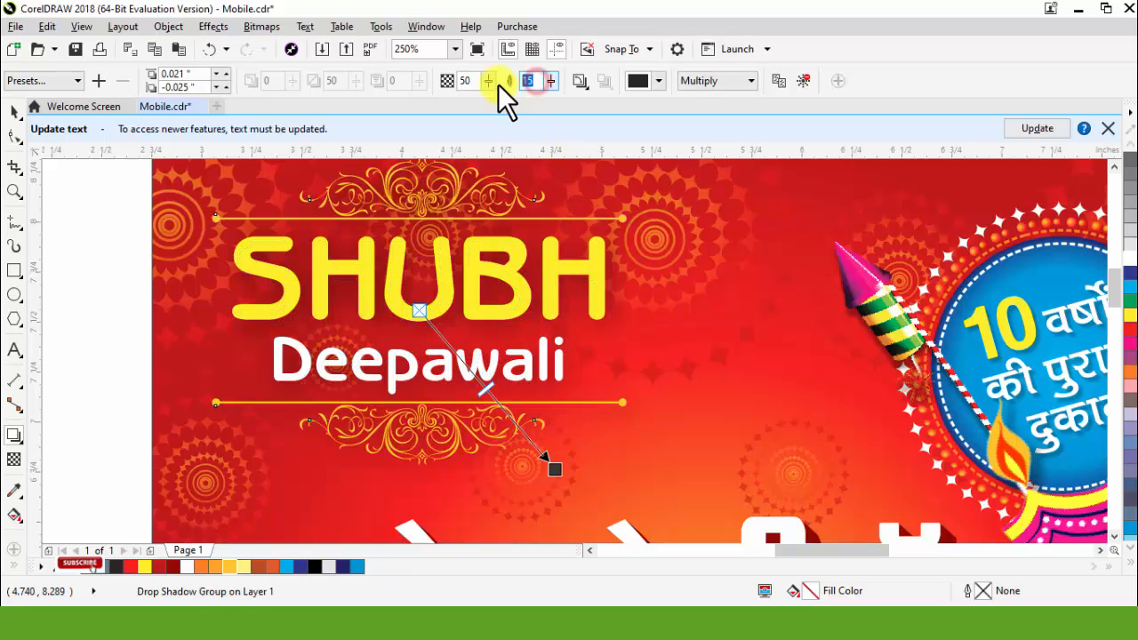
pyautogui.write('5')
pyautogui.press('Return')
pyautogui.press('space')
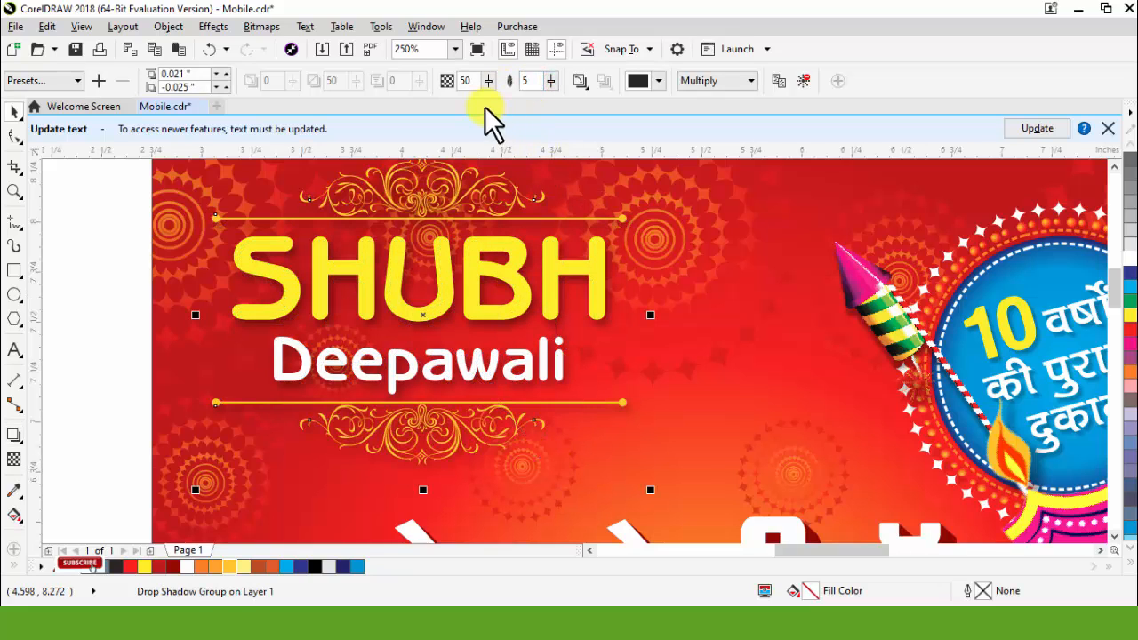
# Step: Place the flyer's loose elements, including the offer text and contact number, inside the background rectangle with PowerClip
pyautogui.scroll(-2, 531, 267)
pyautogui.keyDown('ctrl'); pyautogui.click(513, 222); pyautogui.keyUp('ctrl')
pyautogui.scroll(-1, 545, 218)
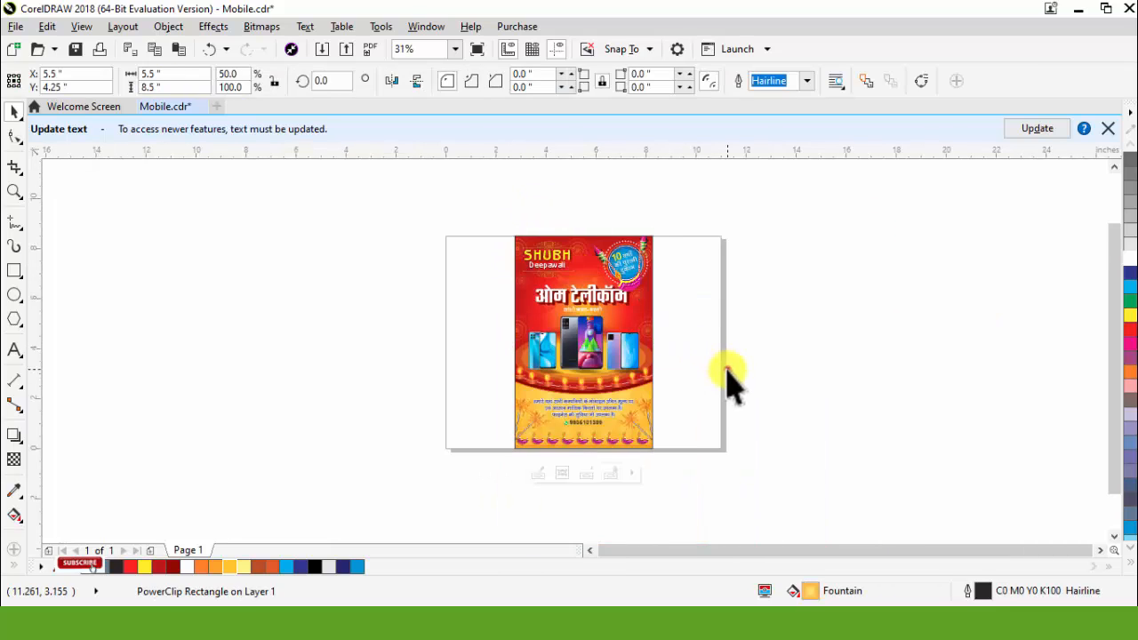
pyautogui.click(727, 369)
pyautogui.moveTo(579, 359); pyautogui.dragTo(704, 357)
pyautogui.hotkey('ctrl', 'z')
pyautogui.moveTo(744, 500); pyautogui.dragTo(436, 360)
pyautogui.rightClick(594, 407)
pyautogui.click(656, 152)
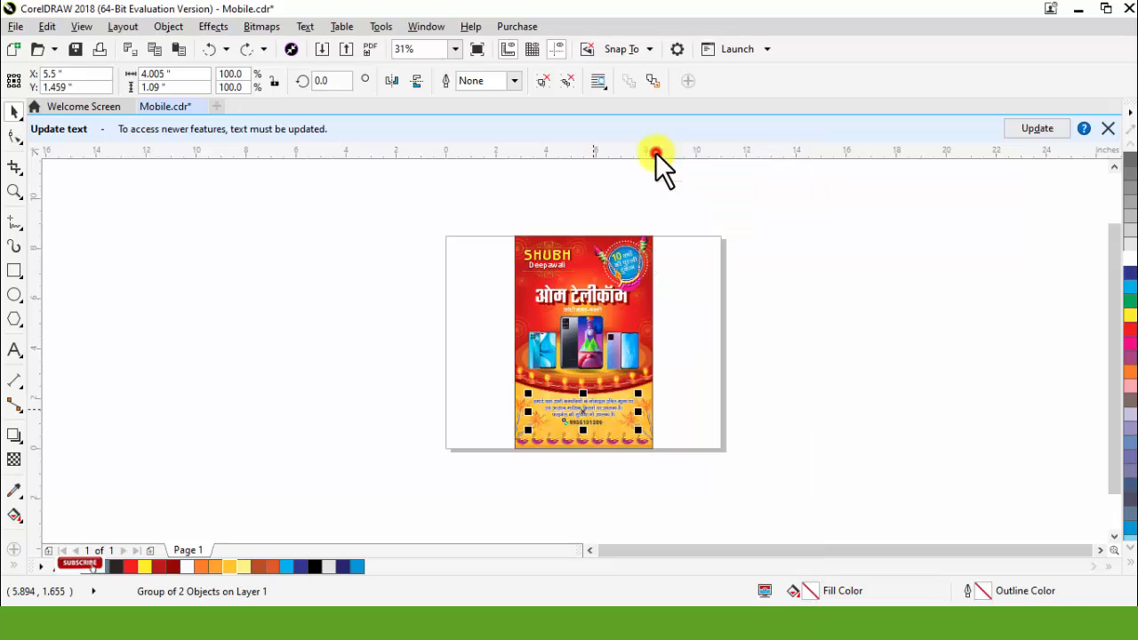
pyautogui.click(607, 365)
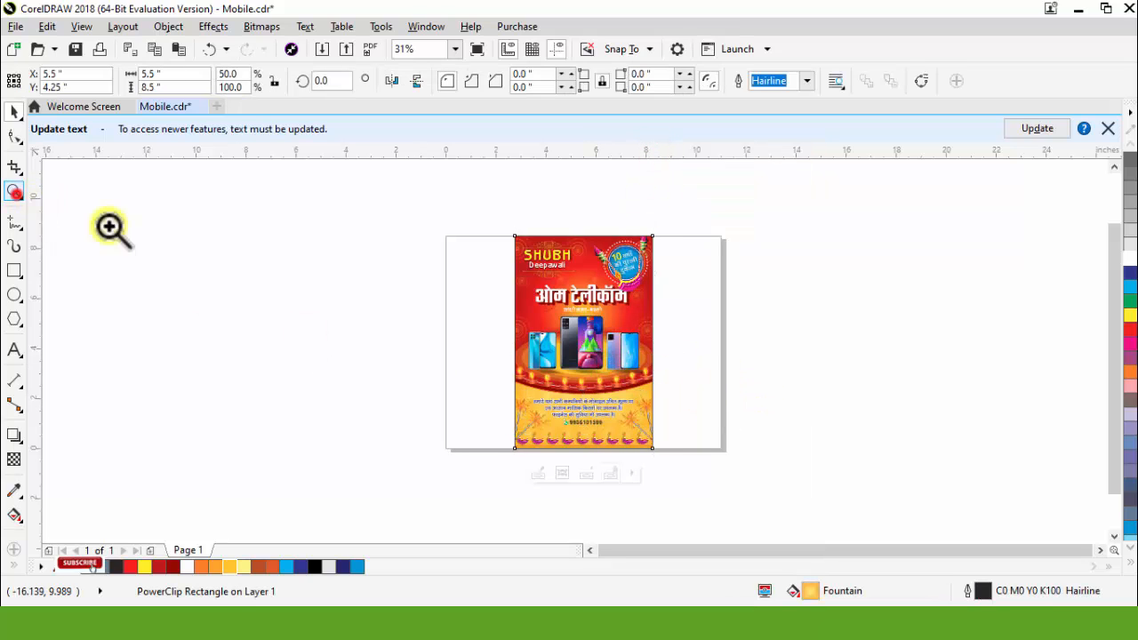
# Step: Remove the outline from the flyer's PowerClip rectangle and review the finished design
pyautogui.moveTo(495, 206); pyautogui.dragTo(815, 493)
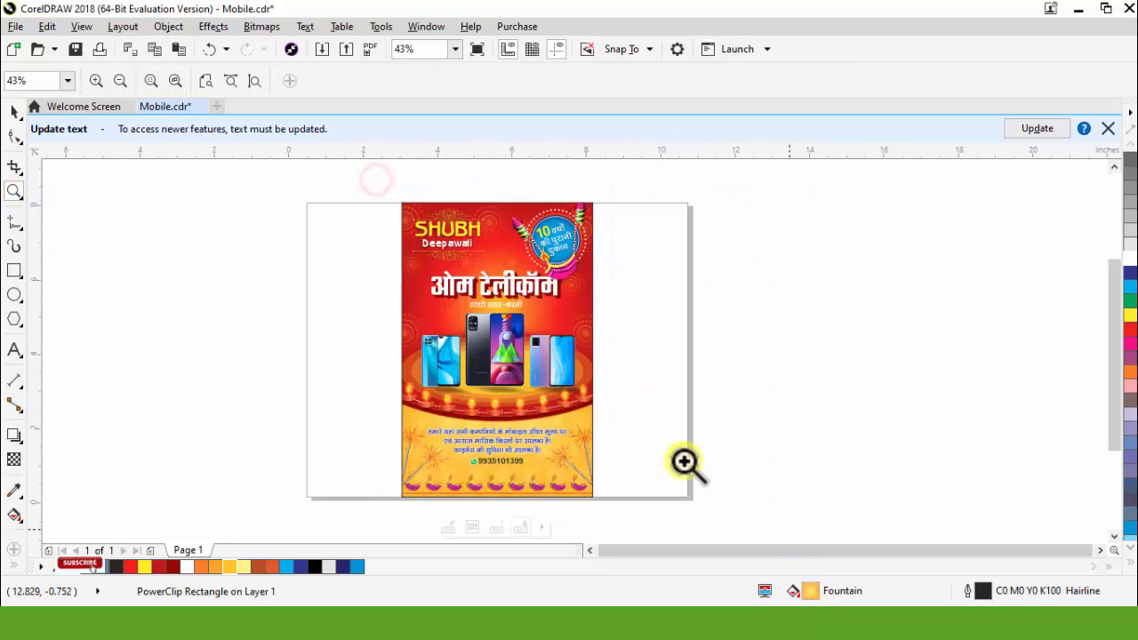
pyautogui.moveTo(376, 180); pyautogui.dragTo(772, 532)
pyautogui.press('space')
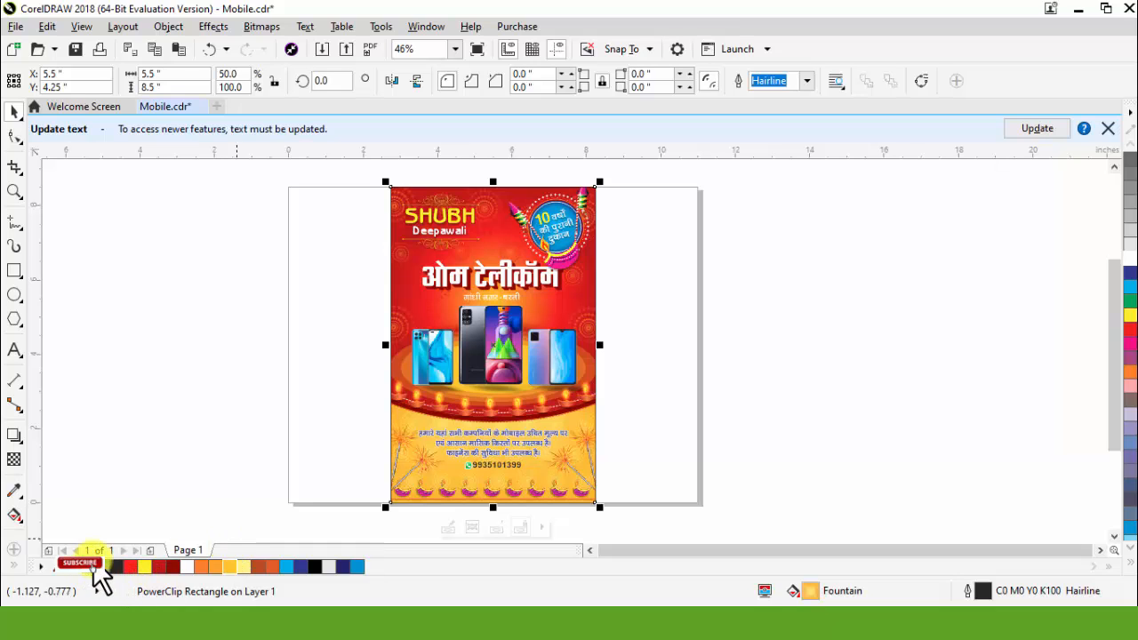
pyautogui.scroll(3, 519, 245)
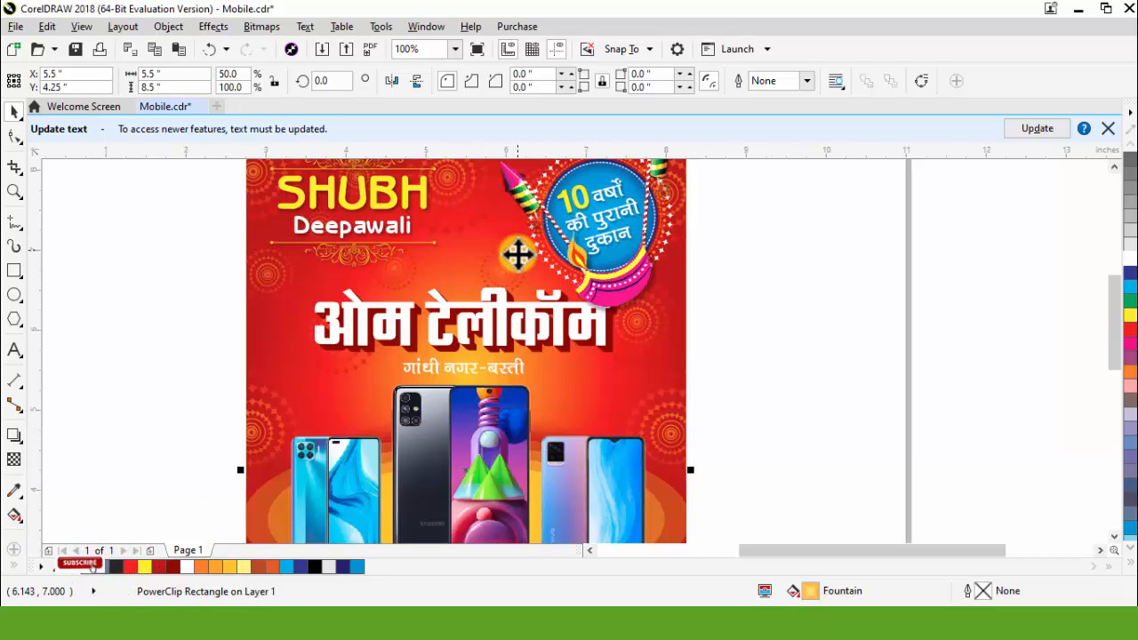
pyautogui.scroll(-2, 546, 275)
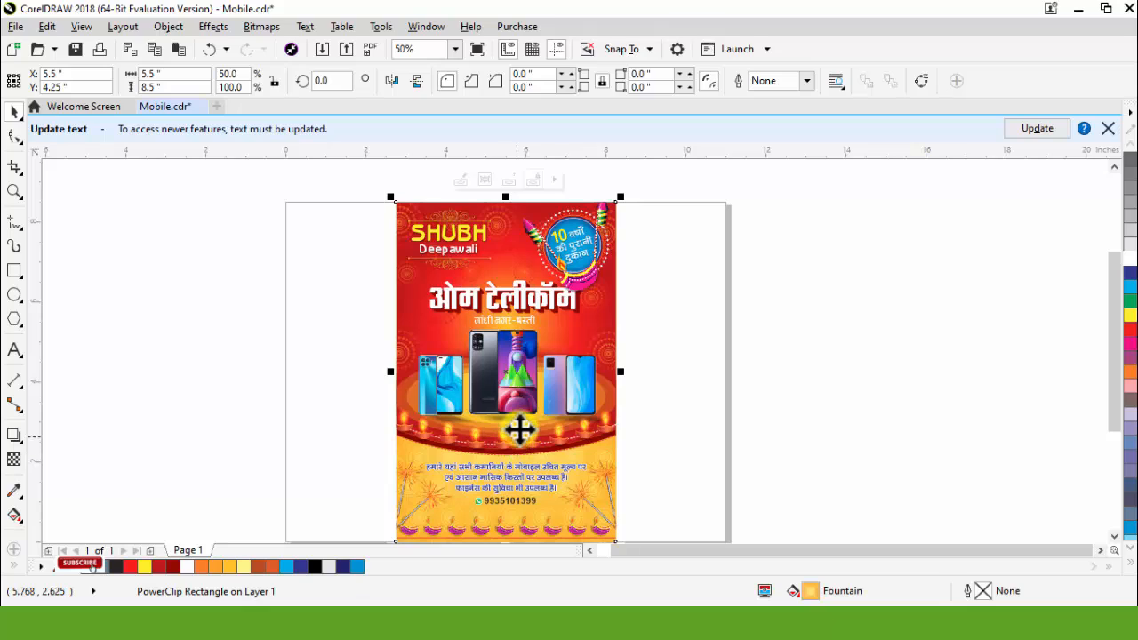